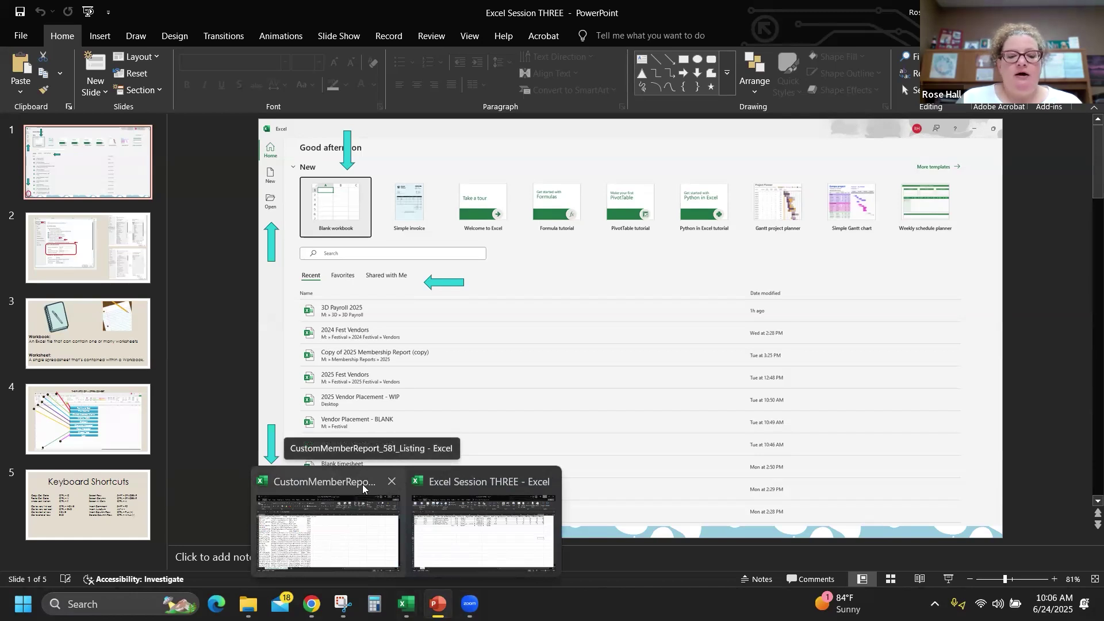
Switch to the CustomMemberReport_581_Listing workbook in Excel and delete the Full Physical Address, Primary Phone, Email, Website, Primary Representative and Status - Detailed columns
click(362, 485)
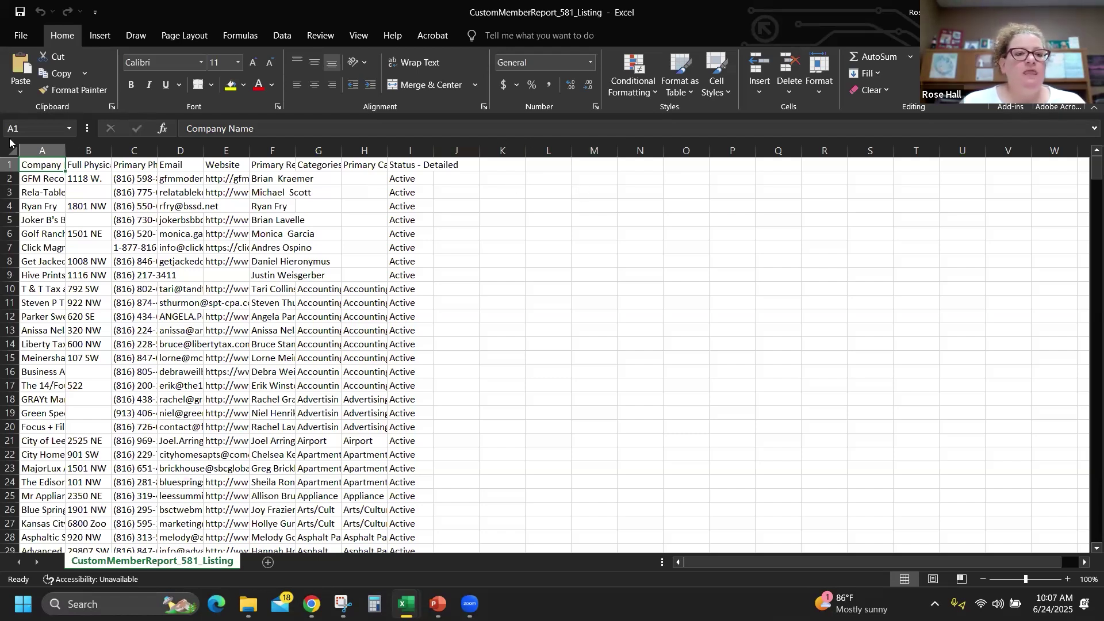
click(88, 150)
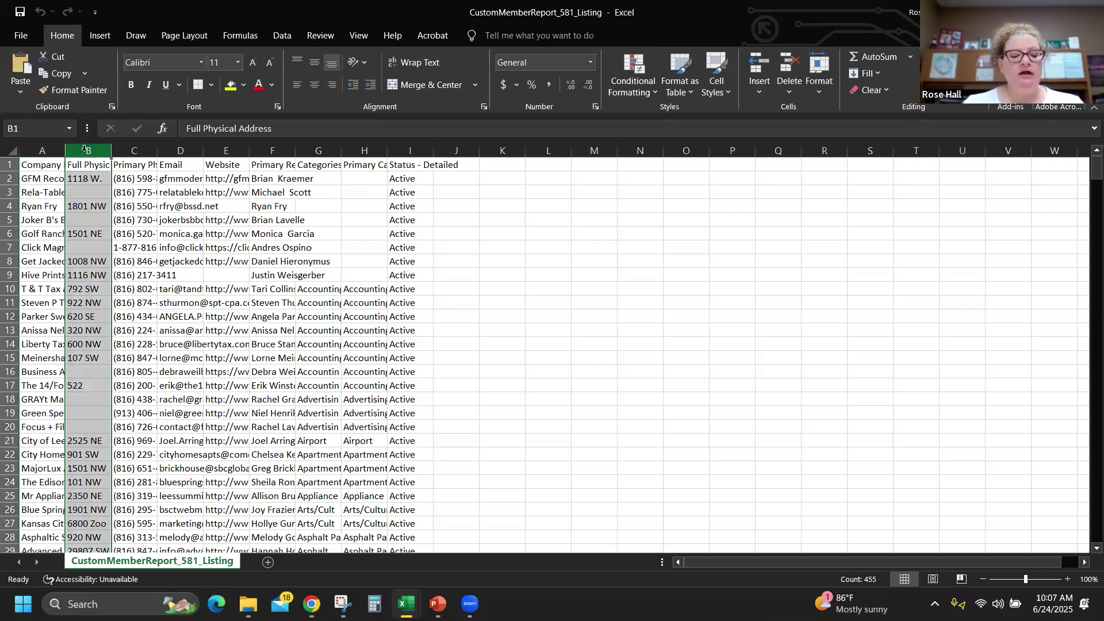
key(ctrl+minus)
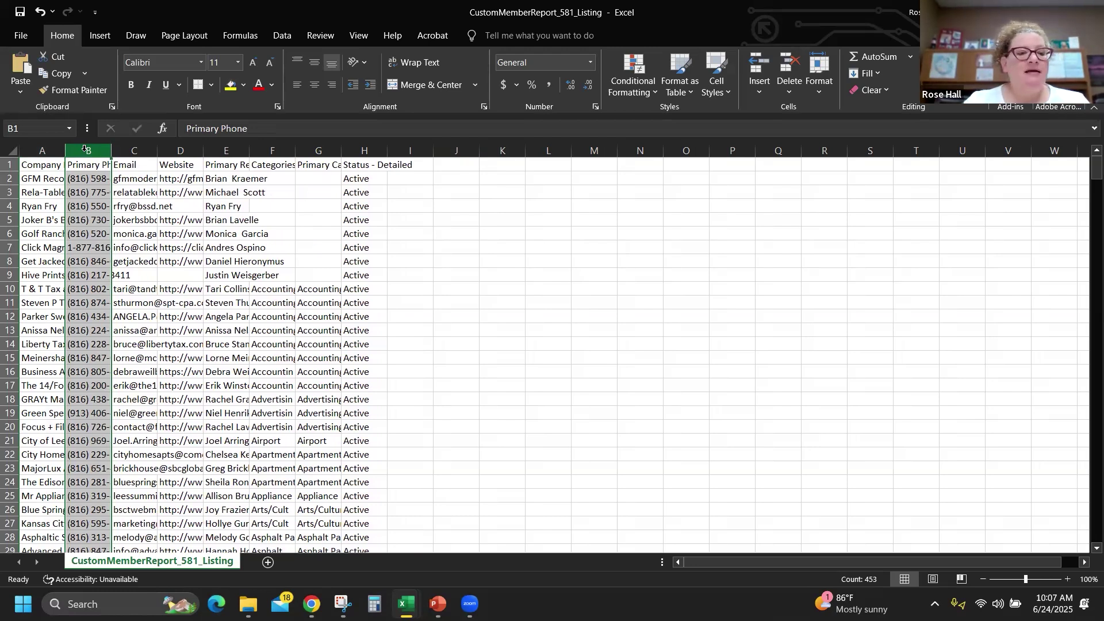
key(ctrl+minus)
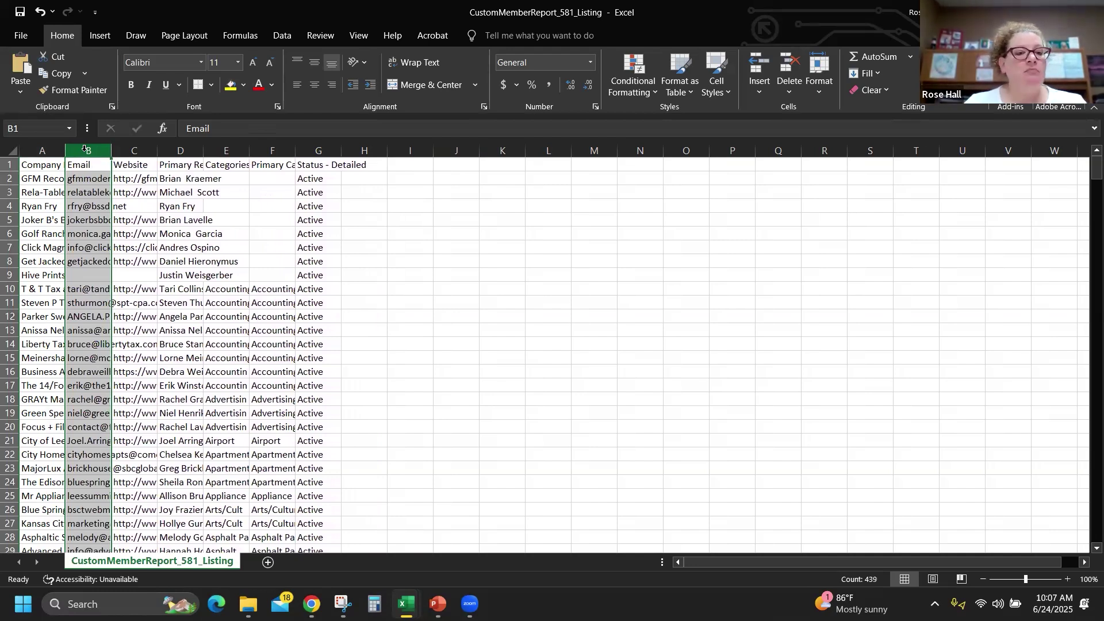
key(ctrl+minus)
key(ctrl+minus)
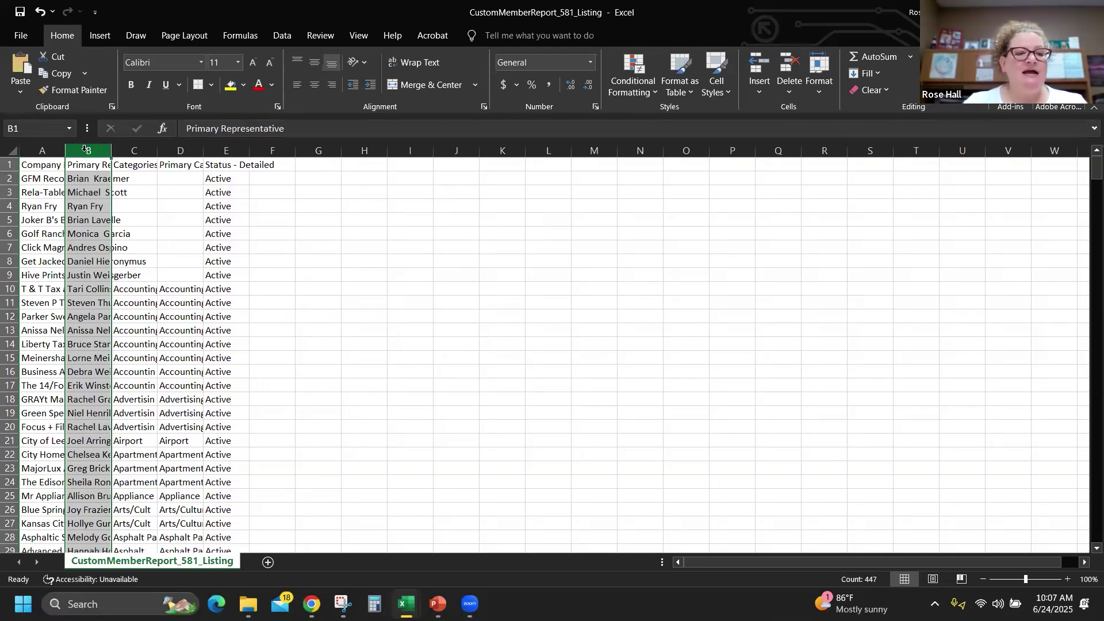
key(ctrl+minus)
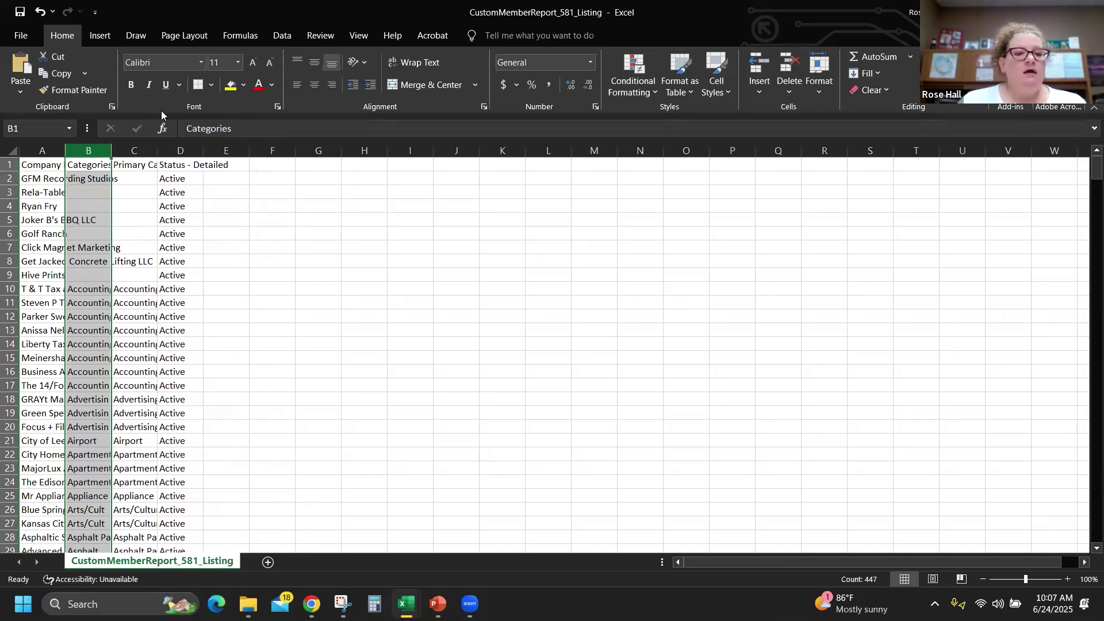
click(179, 151)
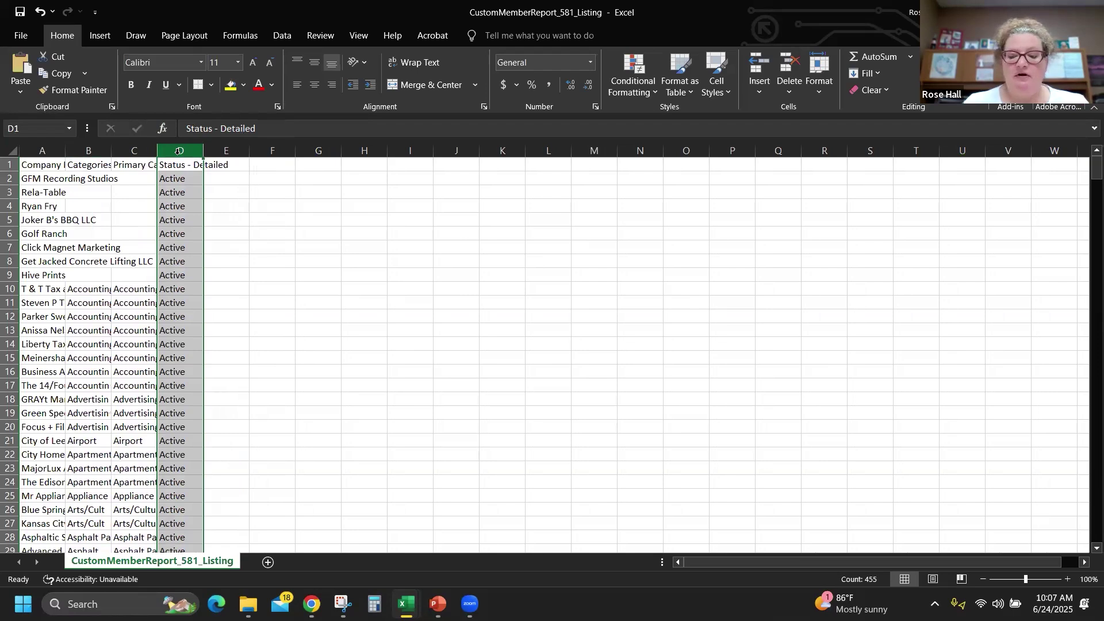
key(ctrl+minus)
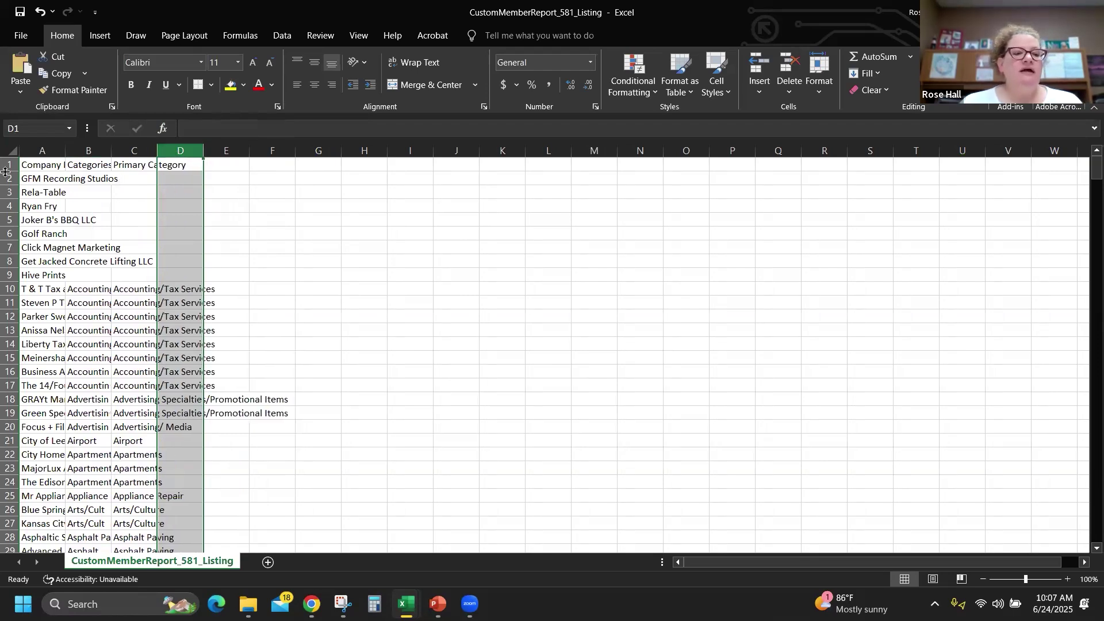
click(32, 166)
click(31, 190)
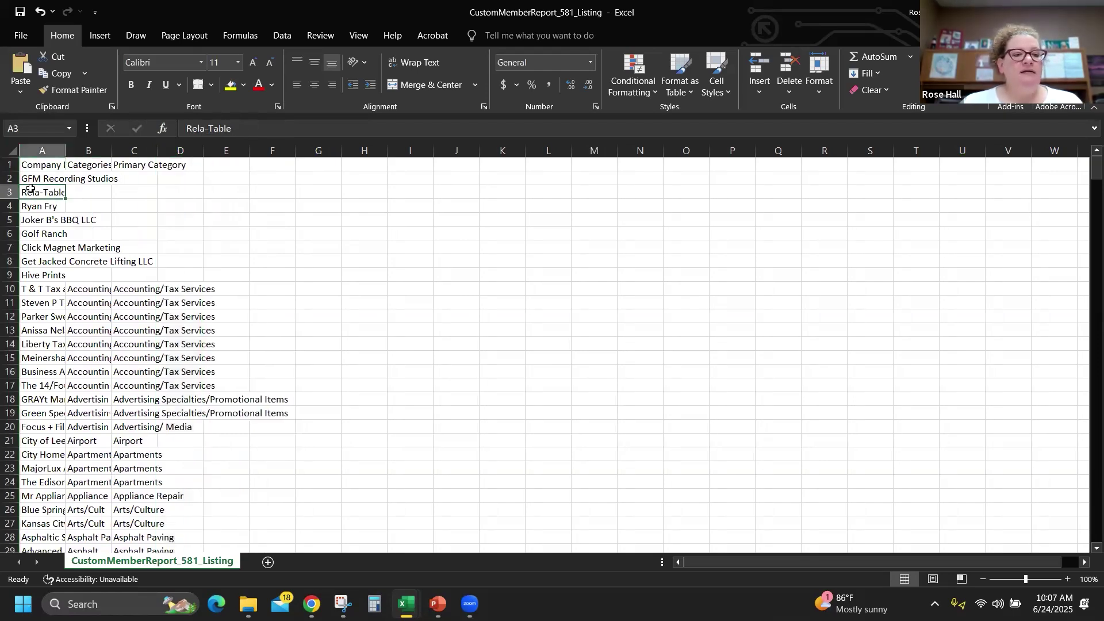
drag(103, 170, 147, 207)
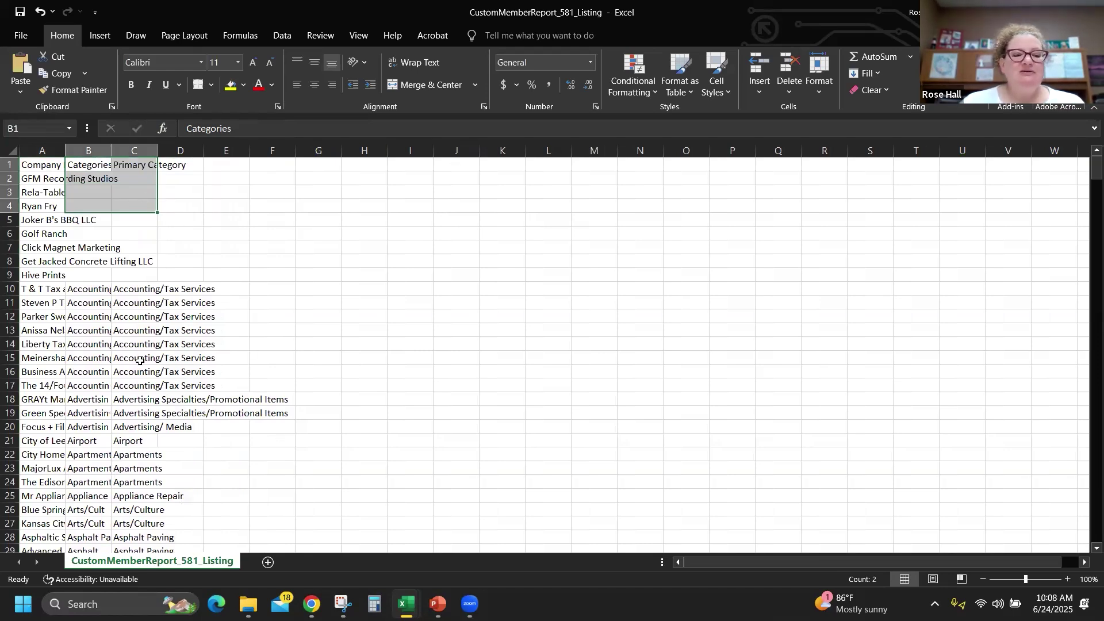
click(452, 277)
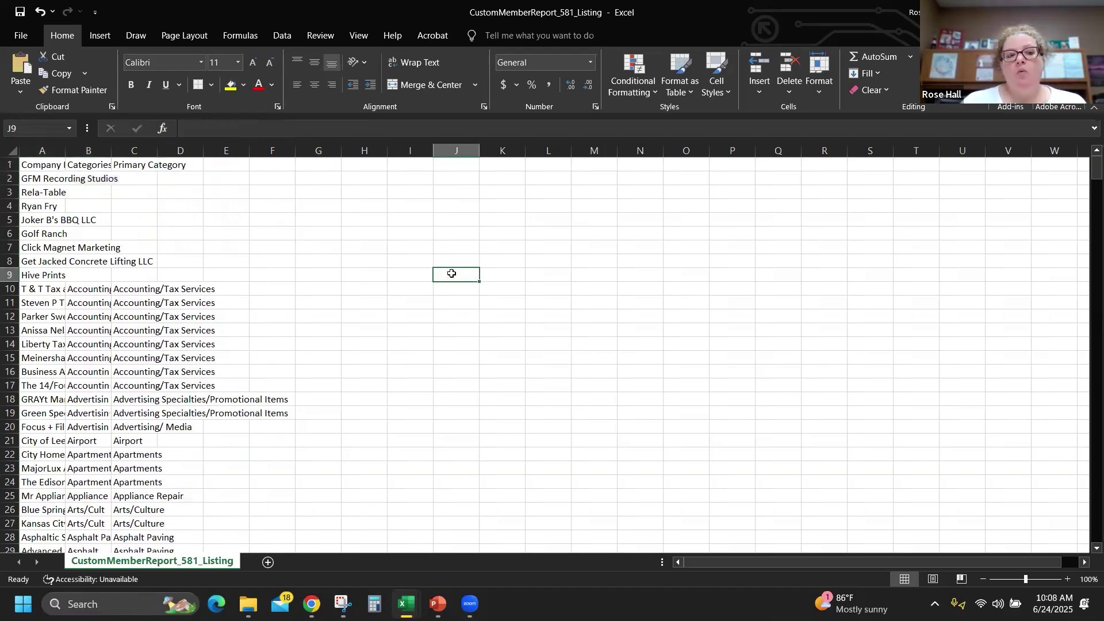
AutoFit the width of every column in the sheet to its contents
click(12, 151)
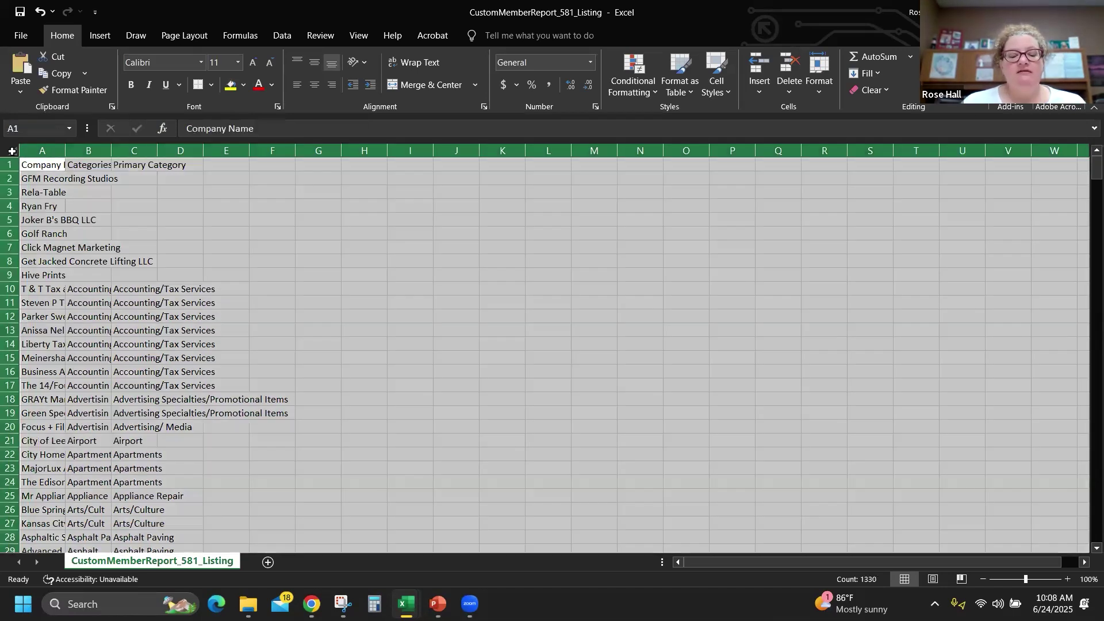
double_click(65, 150)
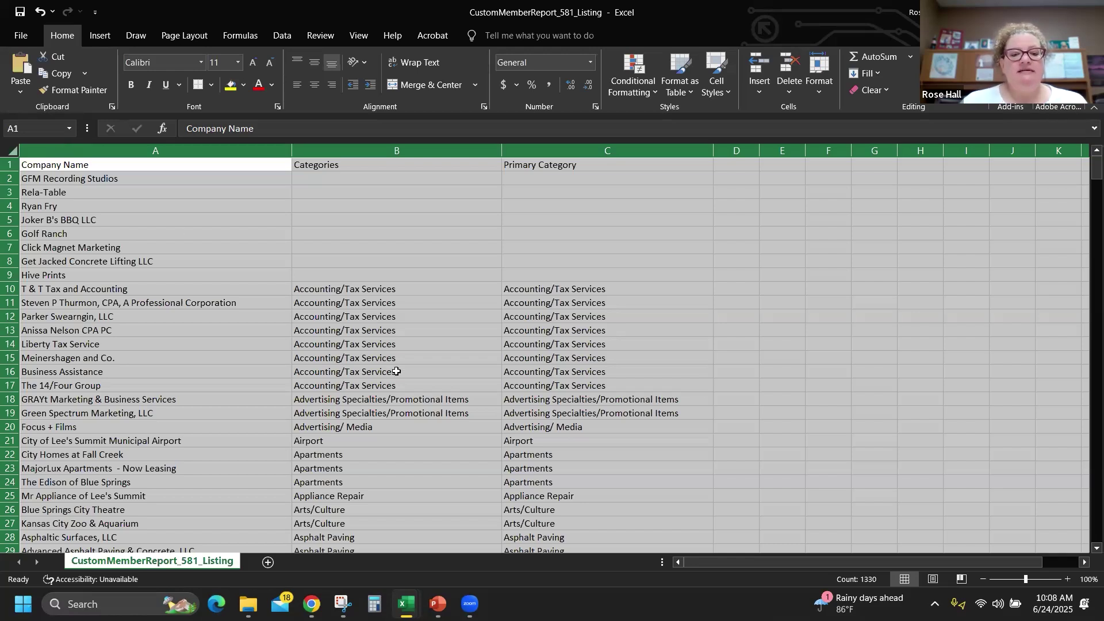
click(401, 403)
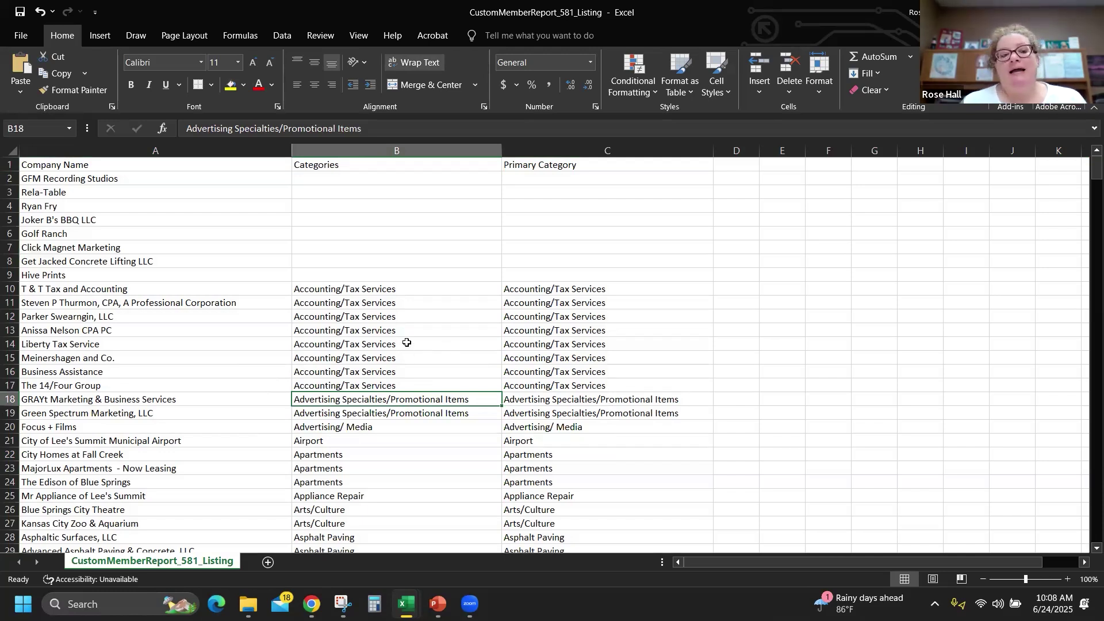
AutoFit the height of every row in the sheet so multi-line entries show in full
click(7, 150)
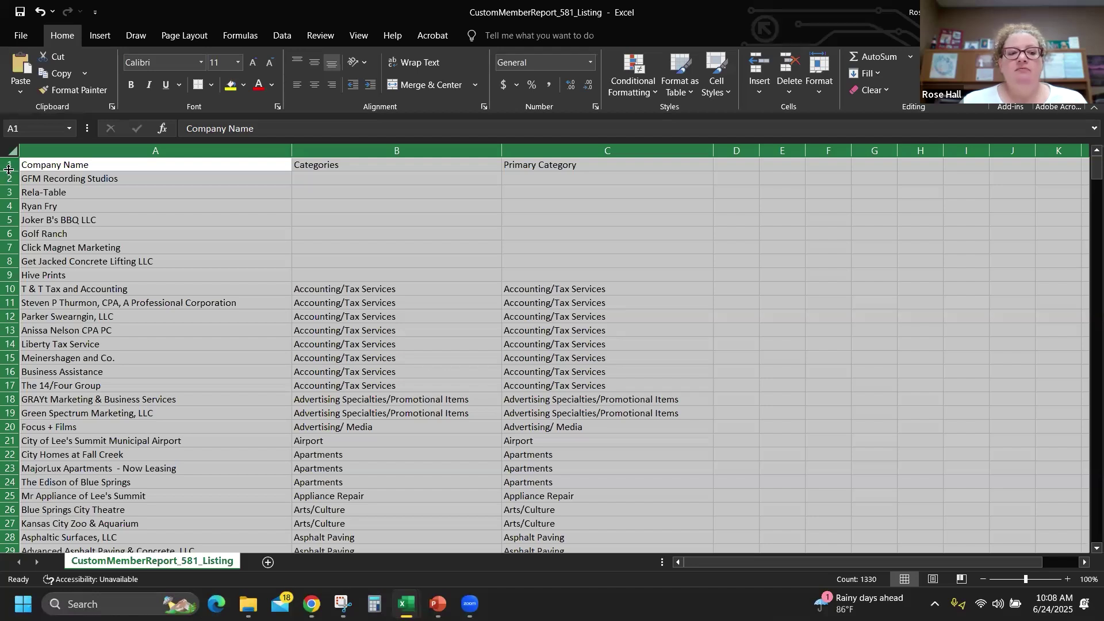
double_click(9, 169)
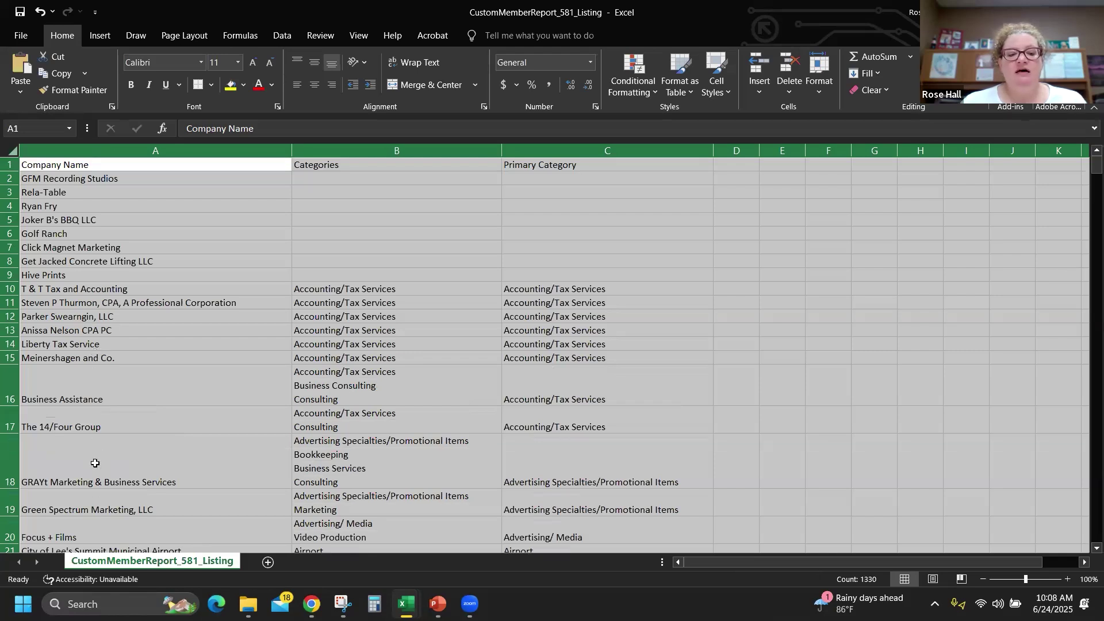
click(364, 377)
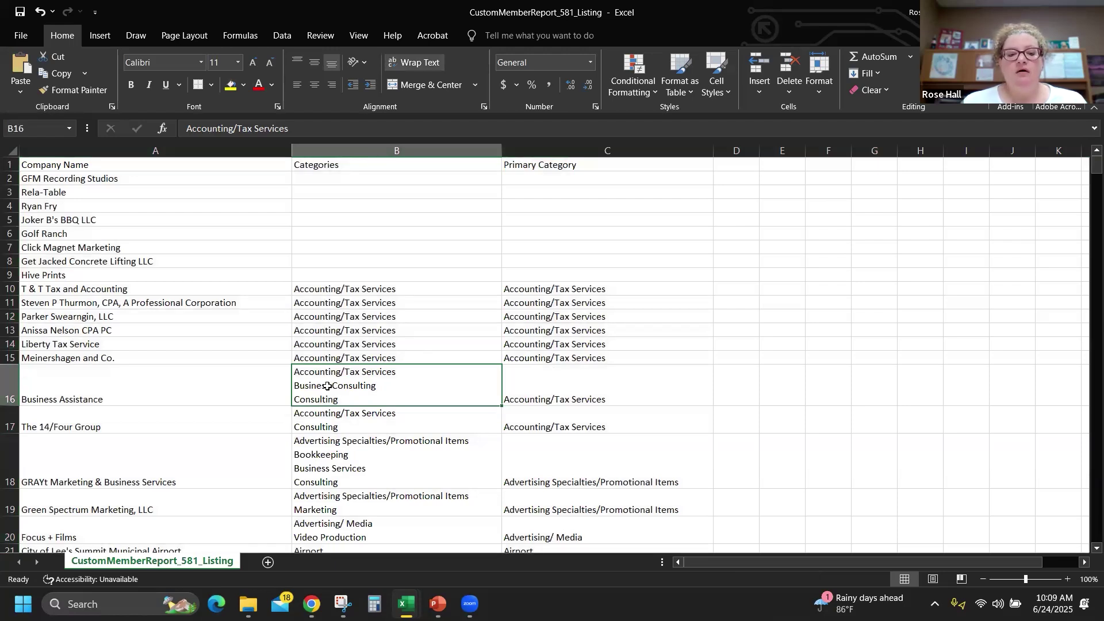
Compare single-line and multi-line entries in the Categories column around the attorney and auto repair companies
scroll(369, 402, down, 1)
scroll(369, 402, down, 7)
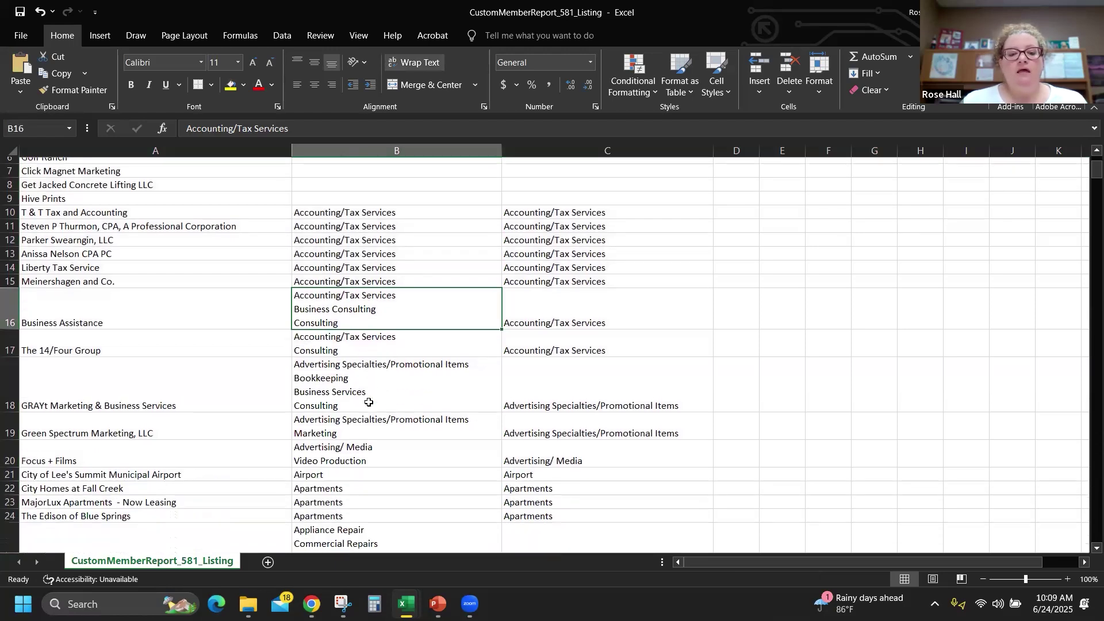
scroll(369, 397, down, 3)
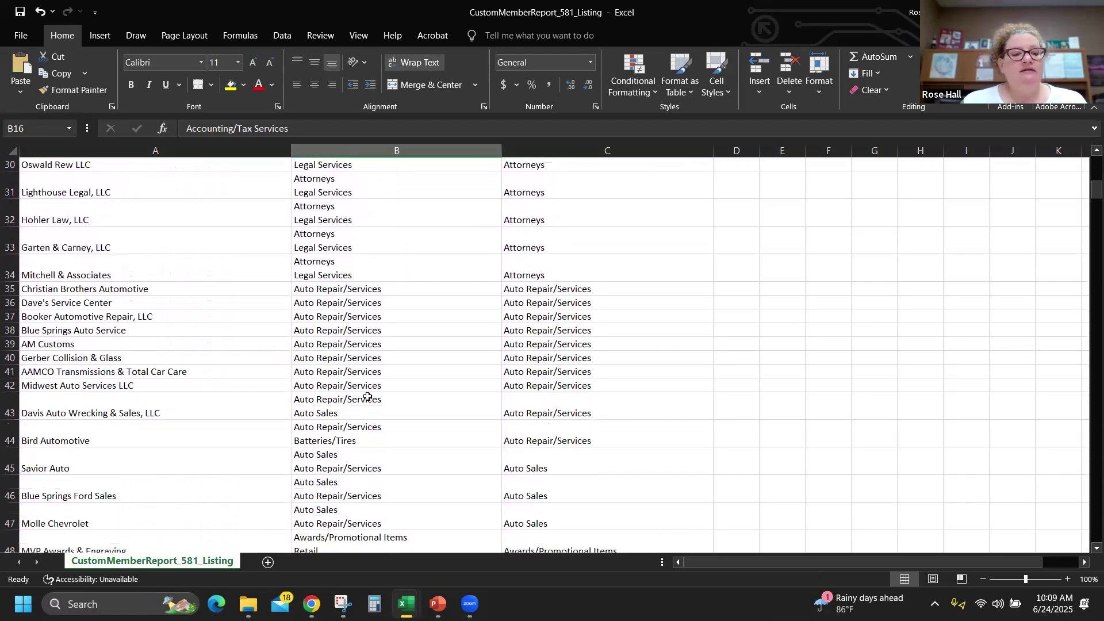
click(367, 276)
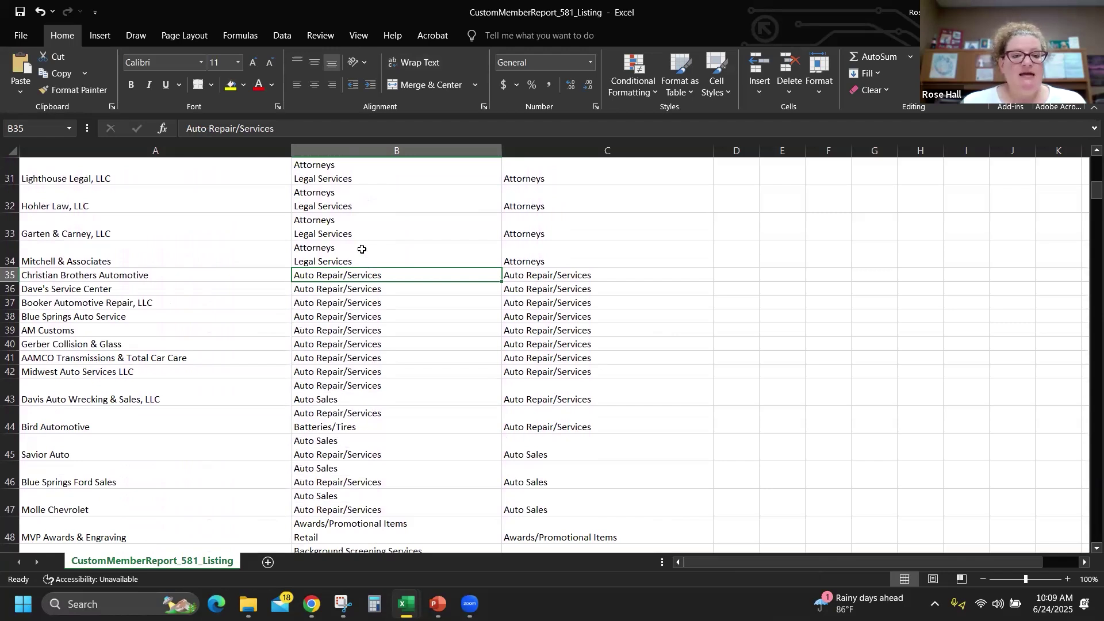
click(361, 249)
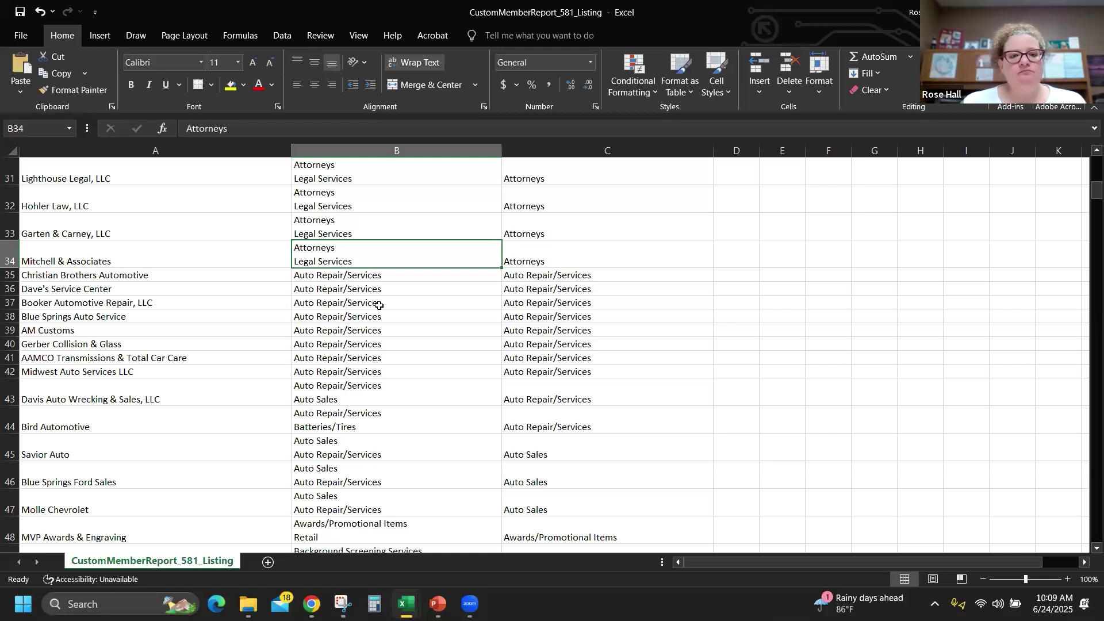
scroll(382, 305, up, 10)
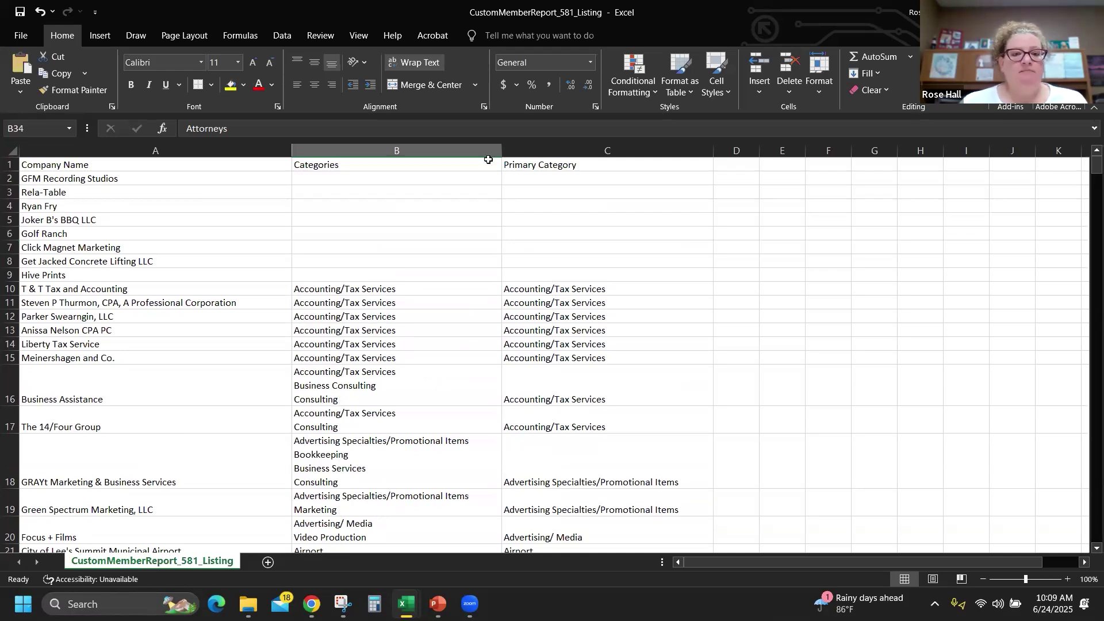
Examine the companies in rows 2 to 9 and browse the categories down to the Dog Groomers entries
drag(525, 180, 161, 270)
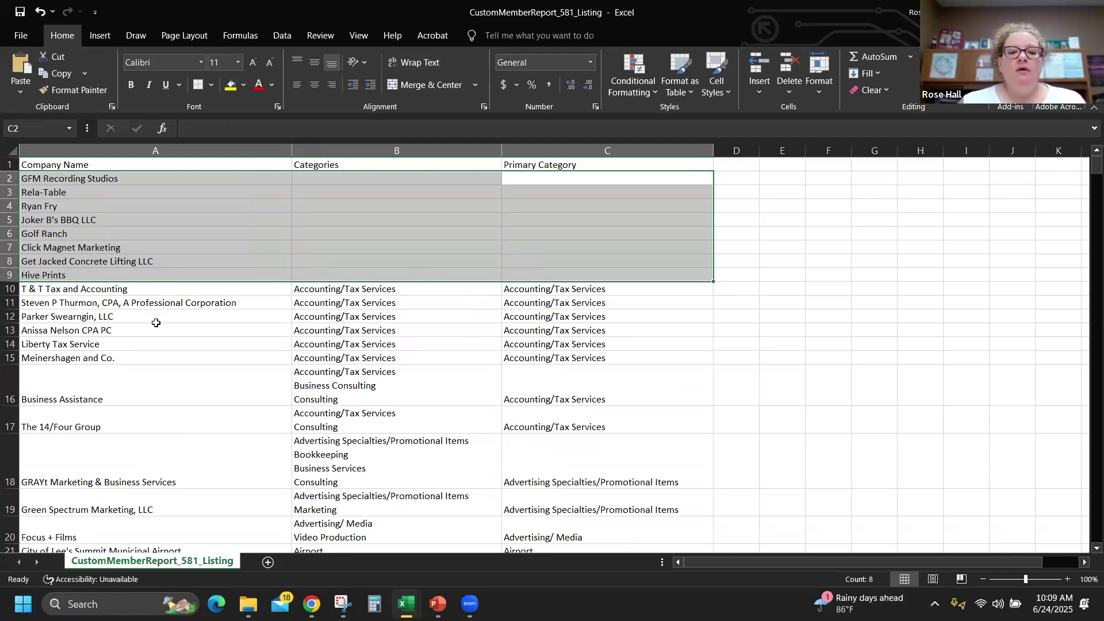
click(415, 326)
scroll(415, 343, down, 8)
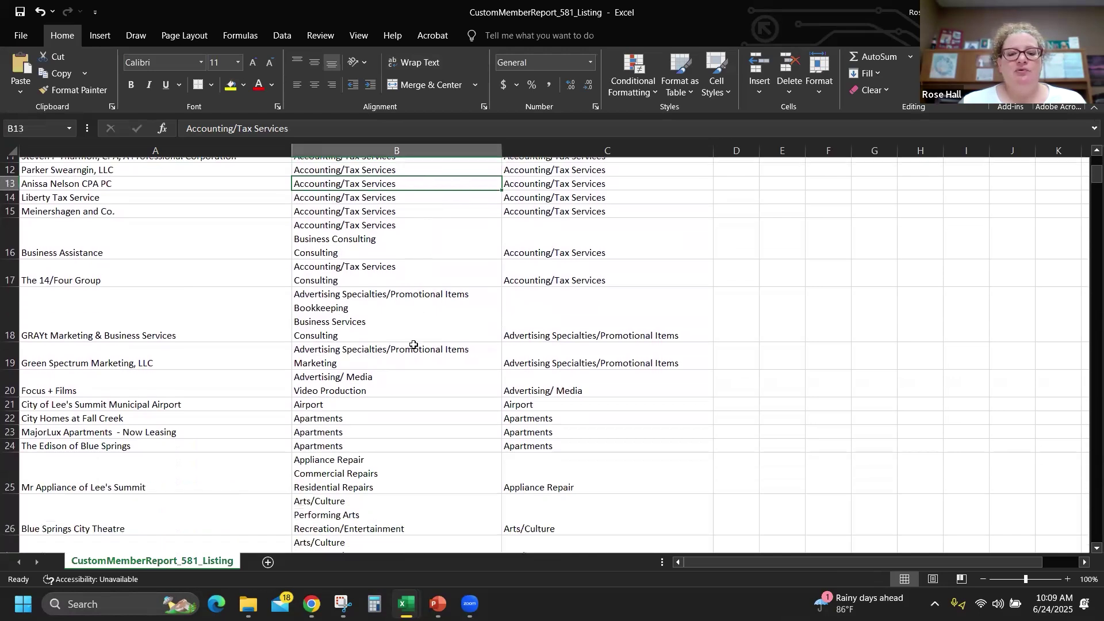
scroll(407, 344, down, 8)
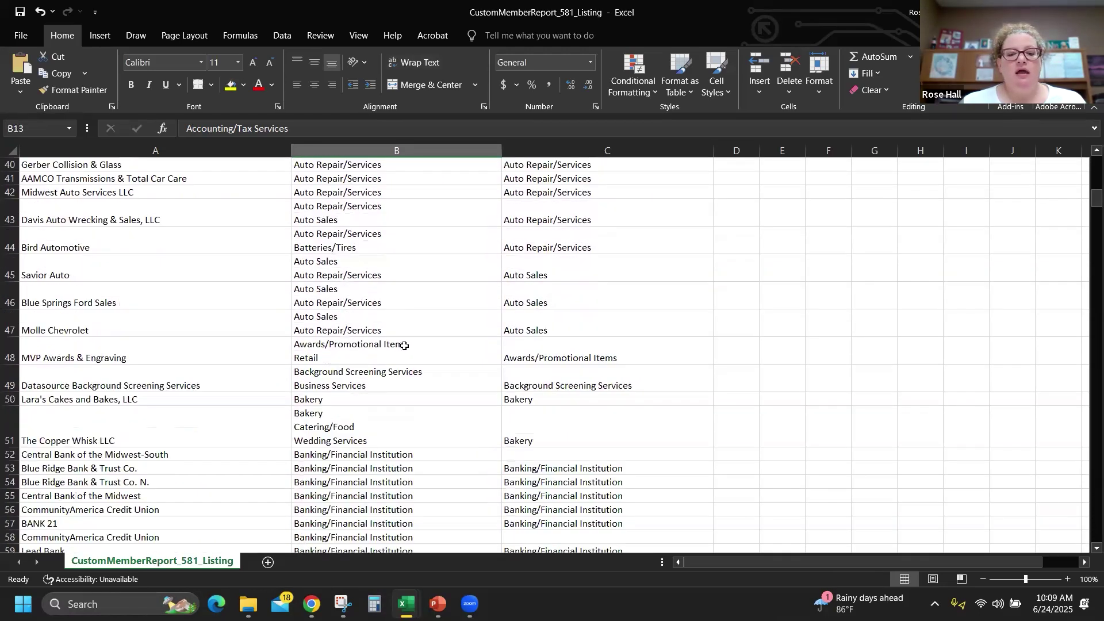
scroll(402, 347, down, 10)
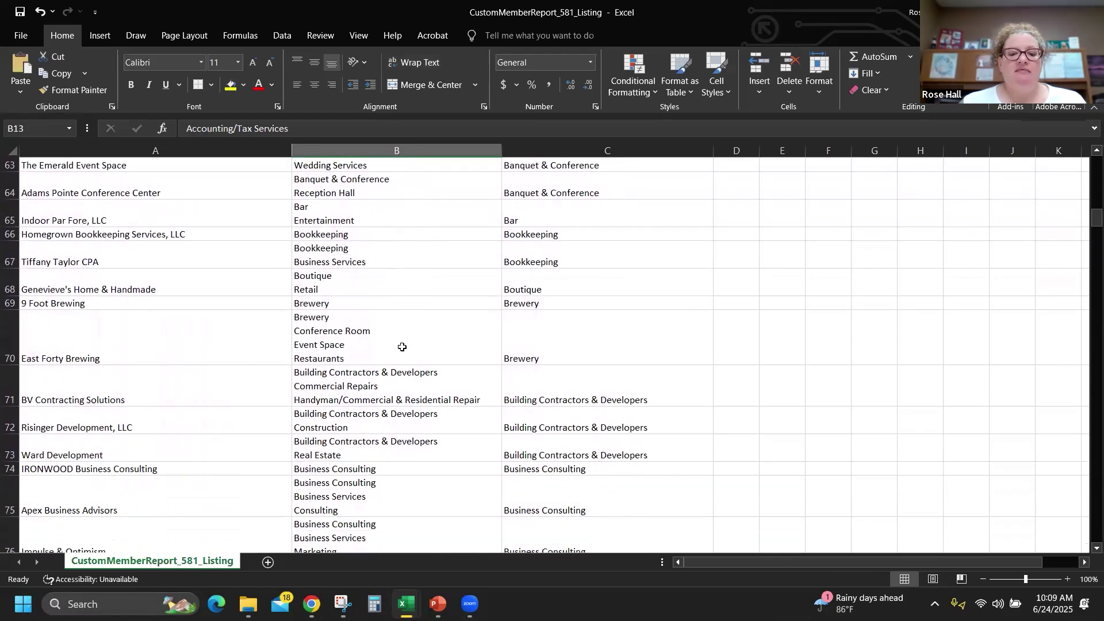
scroll(402, 347, down, 11)
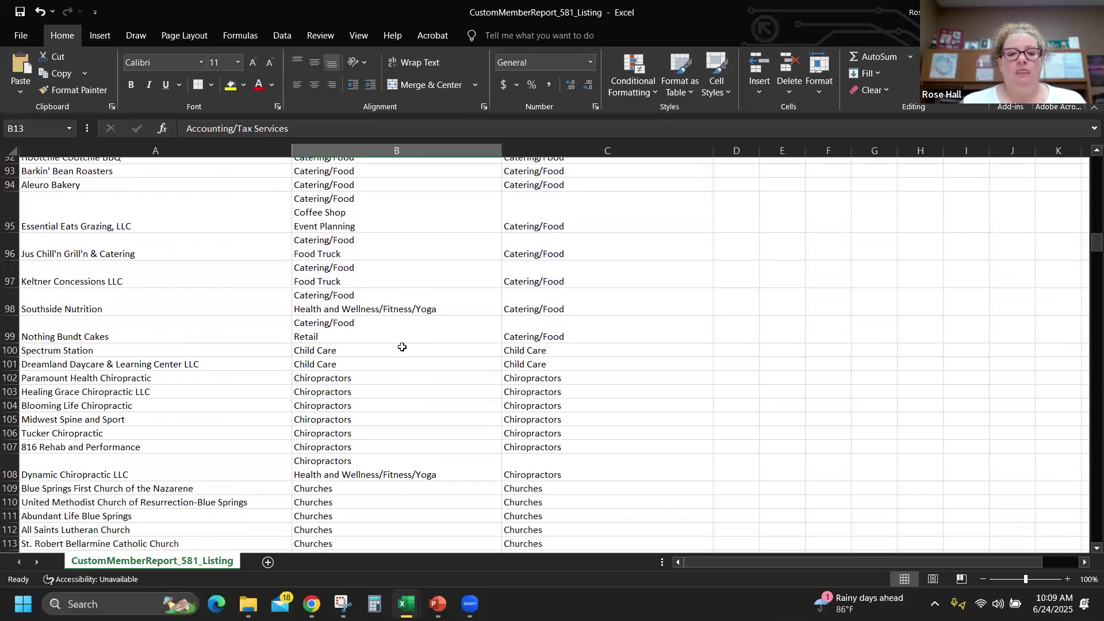
scroll(401, 347, down, 6)
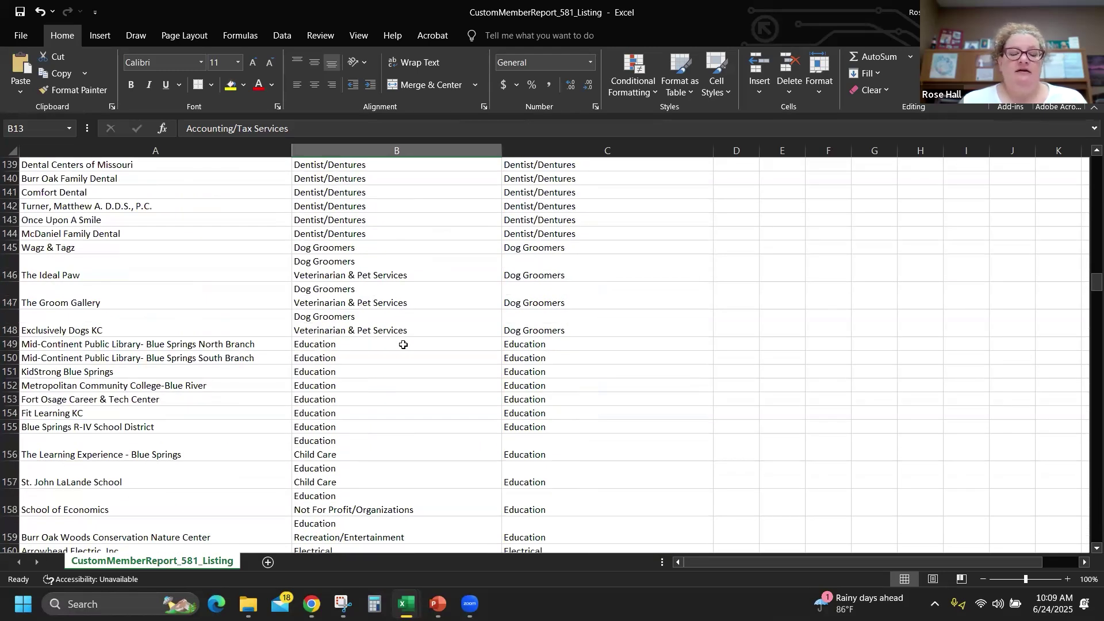
click(418, 311)
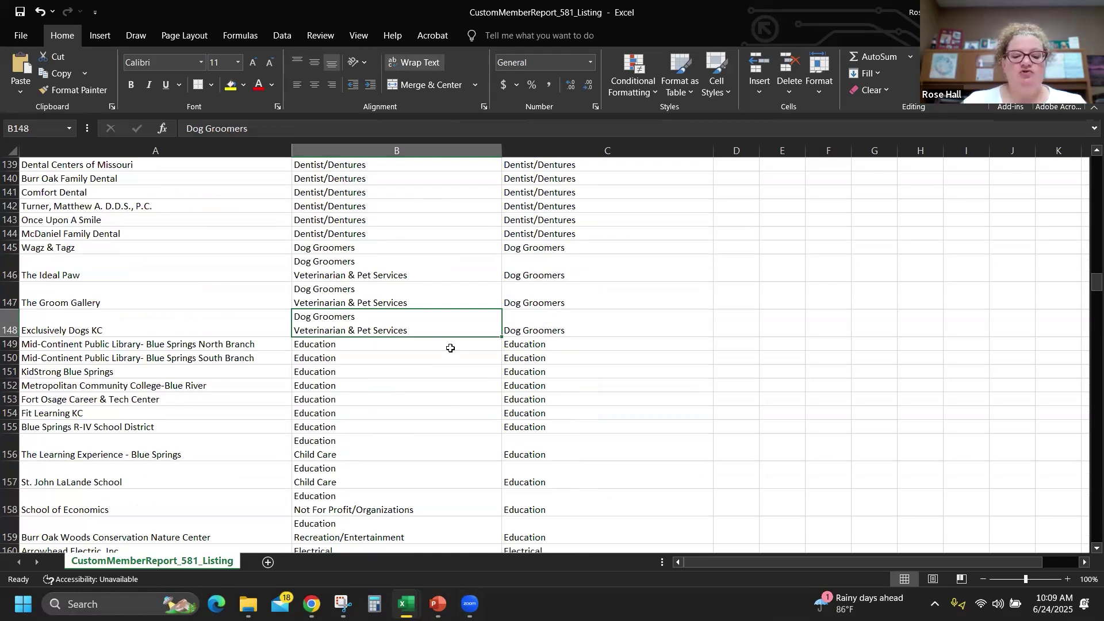
Set up a custom sort of the whole sheet with a header row, using Primary Category A to Z as the first level
key(ctrl+Home)
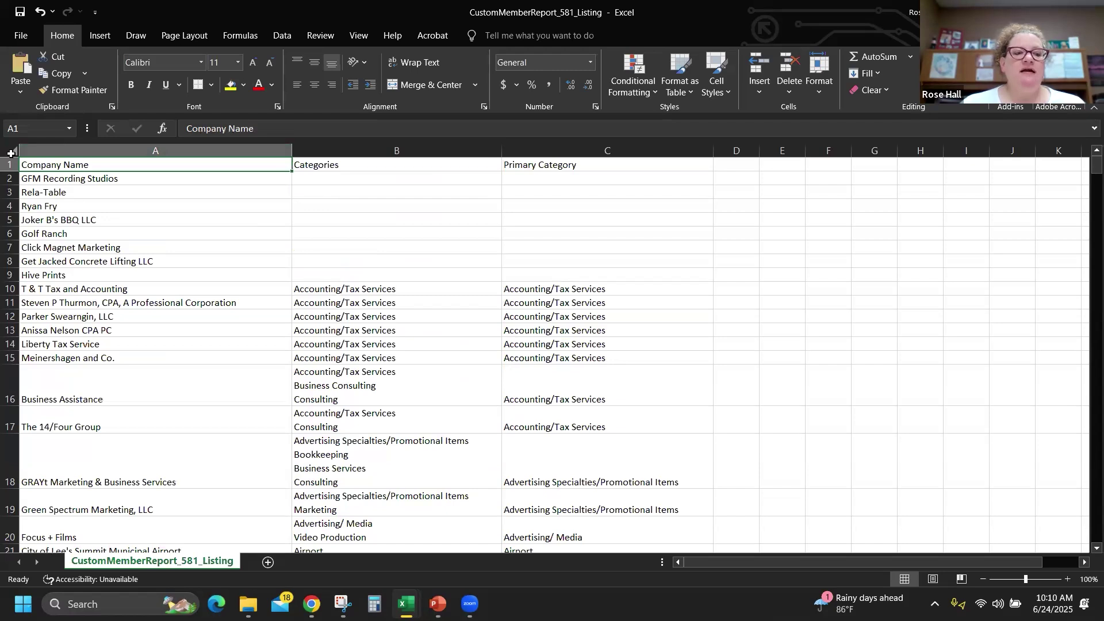
key(ctrl+a)
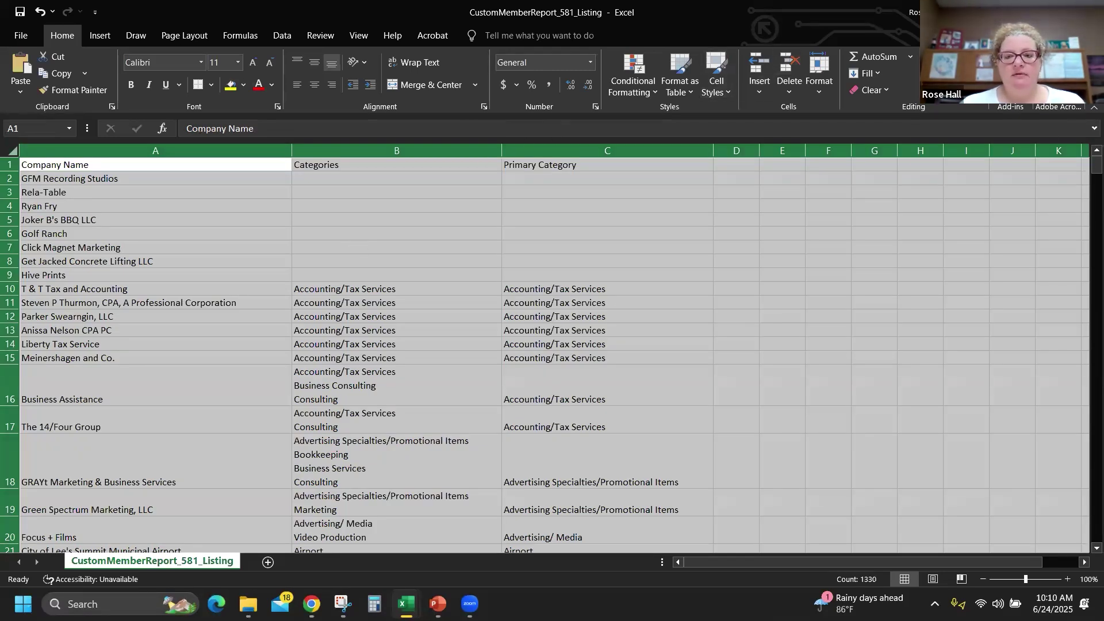
click(937, 75)
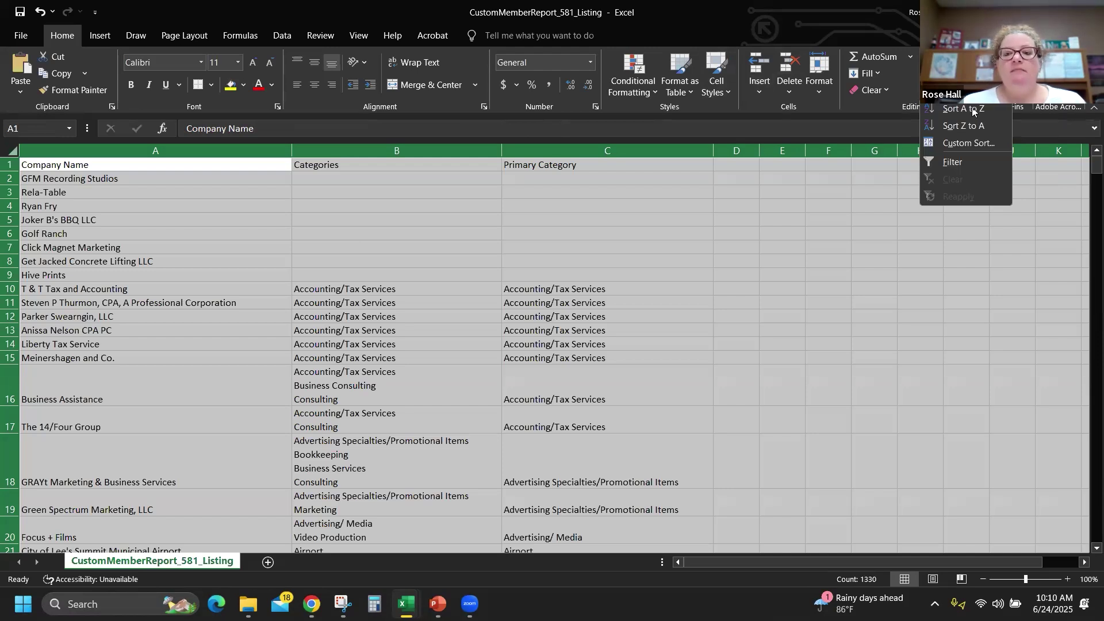
click(964, 143)
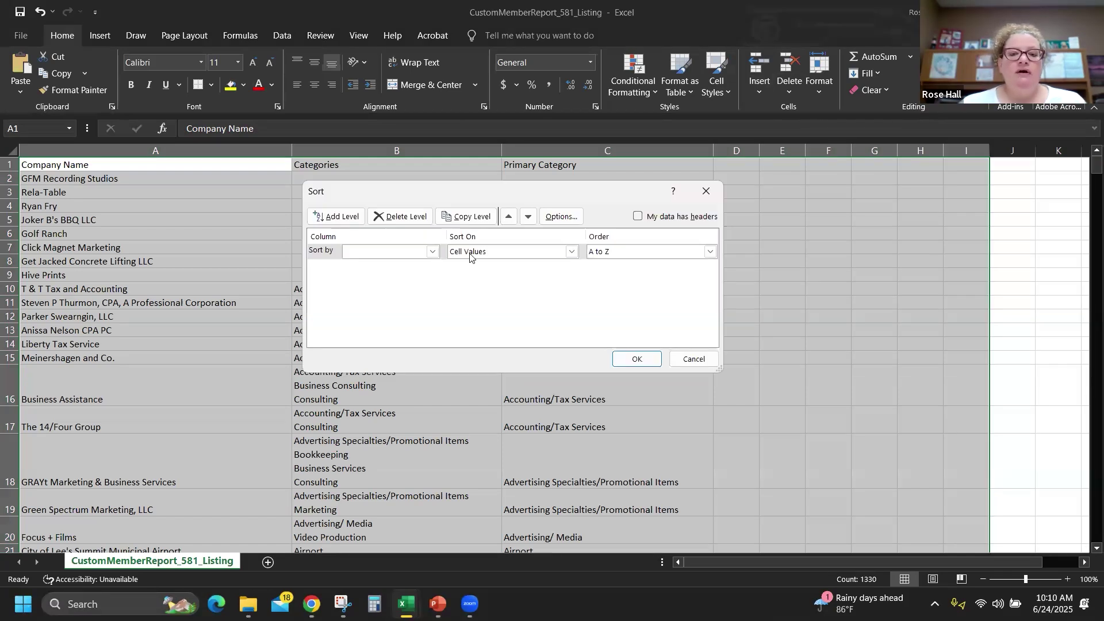
click(639, 217)
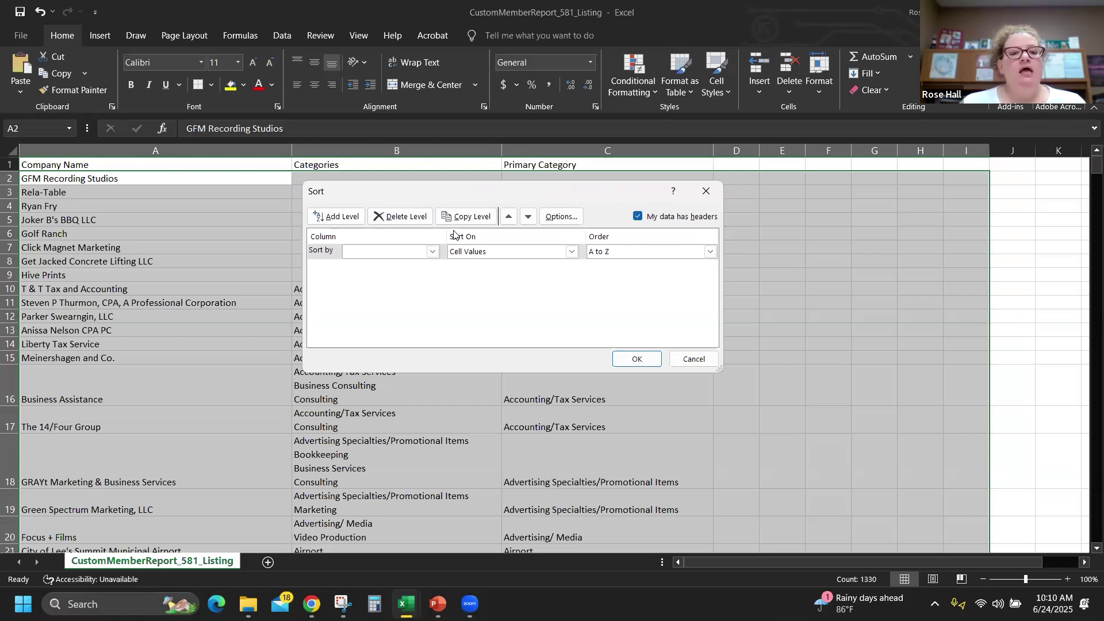
click(432, 252)
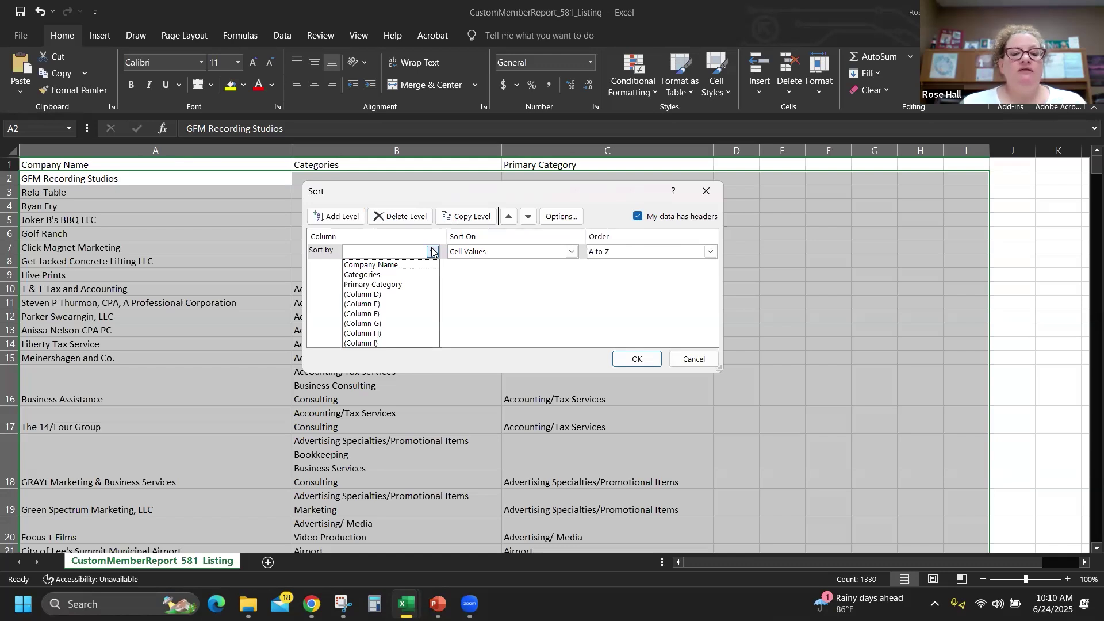
click(376, 284)
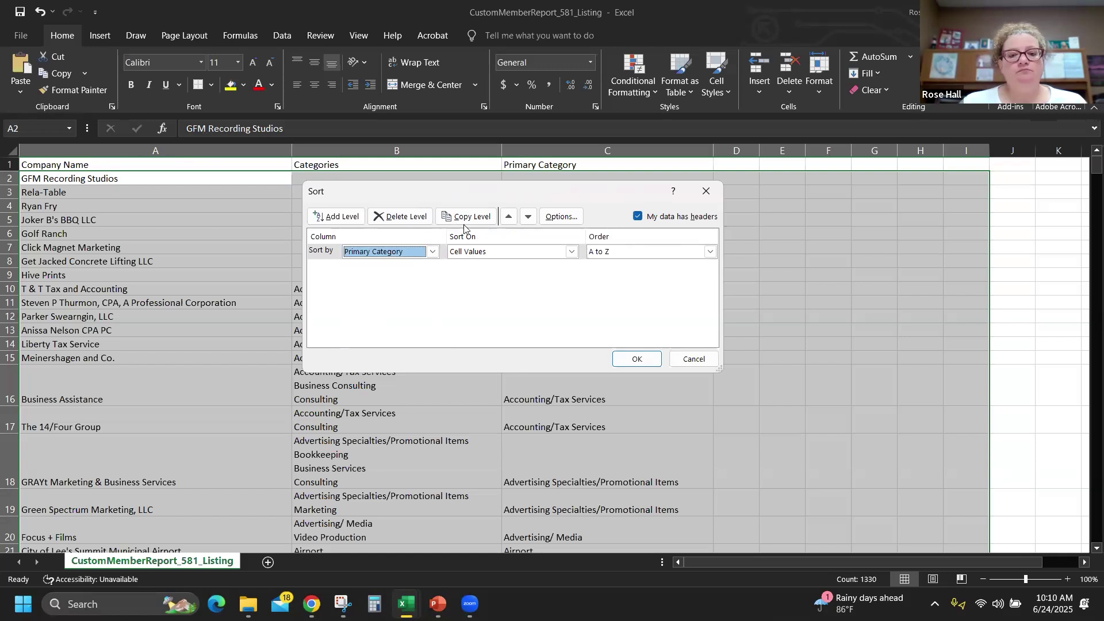
Add Company Name, A to Z, as the second sort level and apply the sort
click(339, 217)
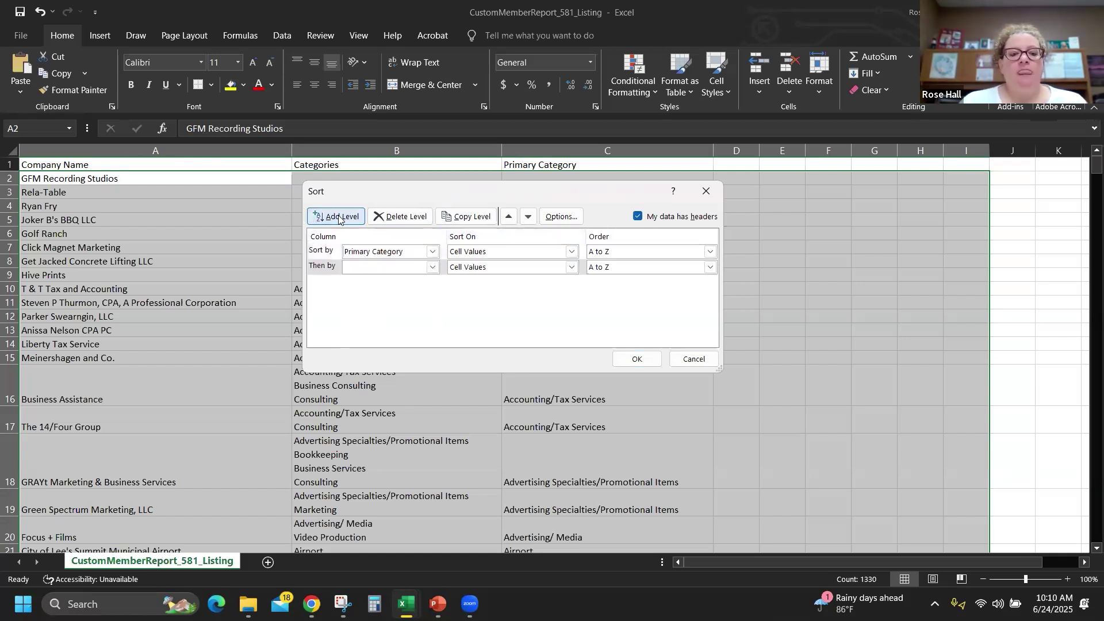
click(431, 268)
click(383, 280)
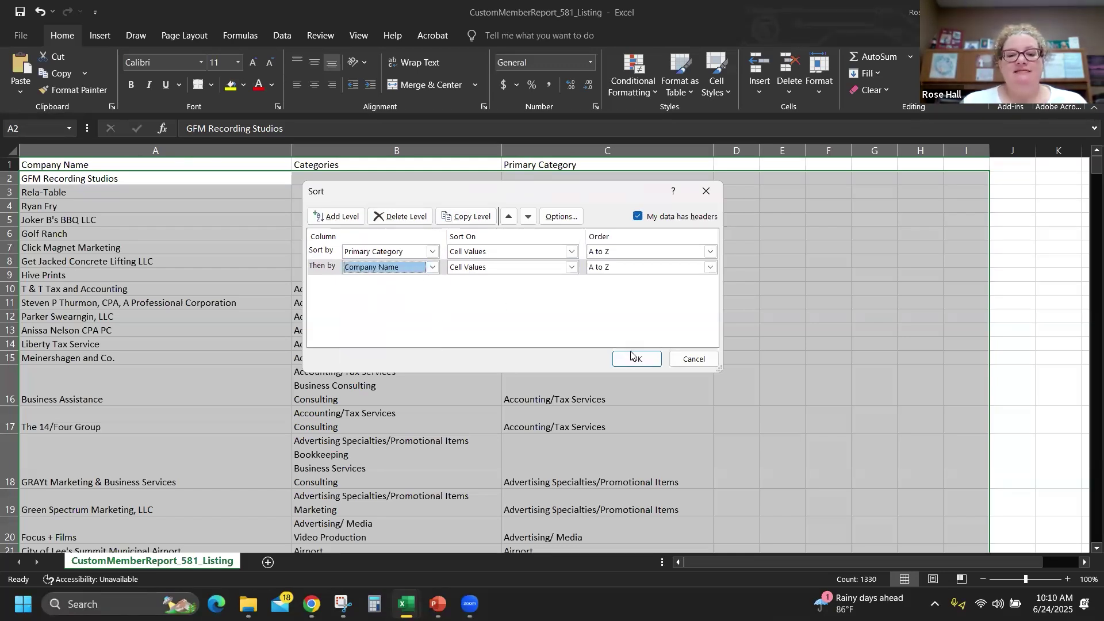
click(647, 366)
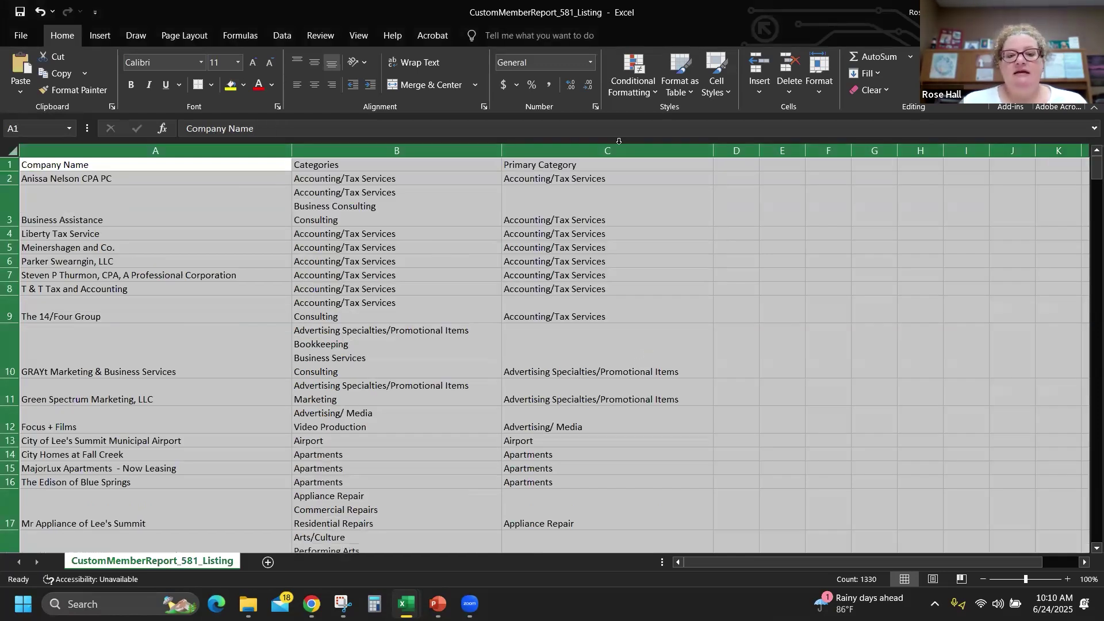
Check the sorted Primary Category column from Accounting/Tax Services down to Building Contractors & Developers, and return to the first rows
click(561, 178)
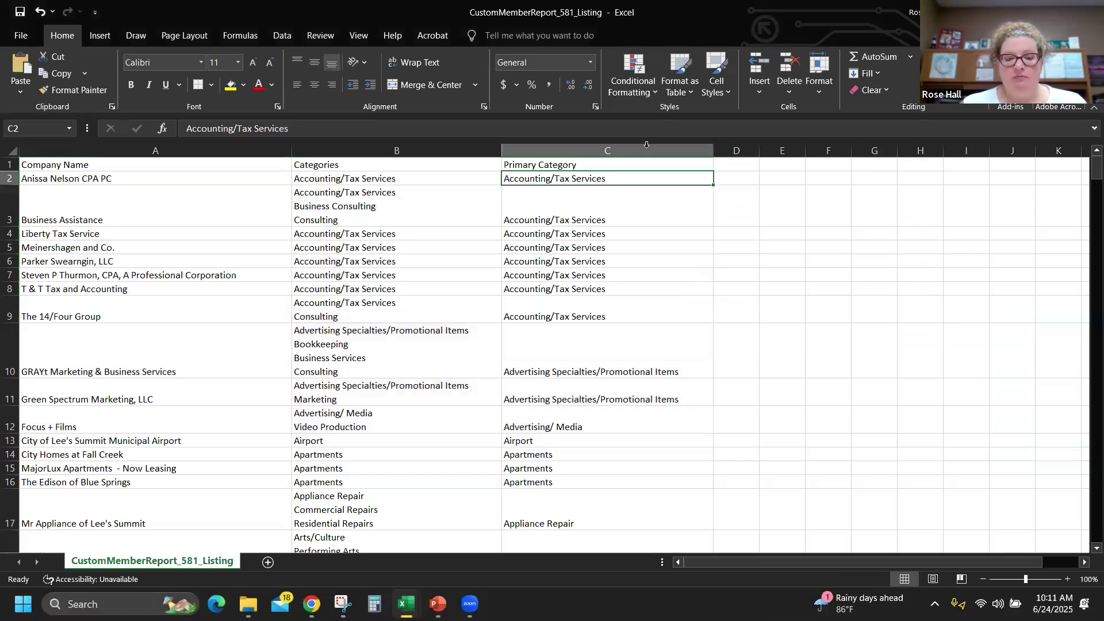
scroll(609, 209, down, 4)
scroll(608, 209, down, 3)
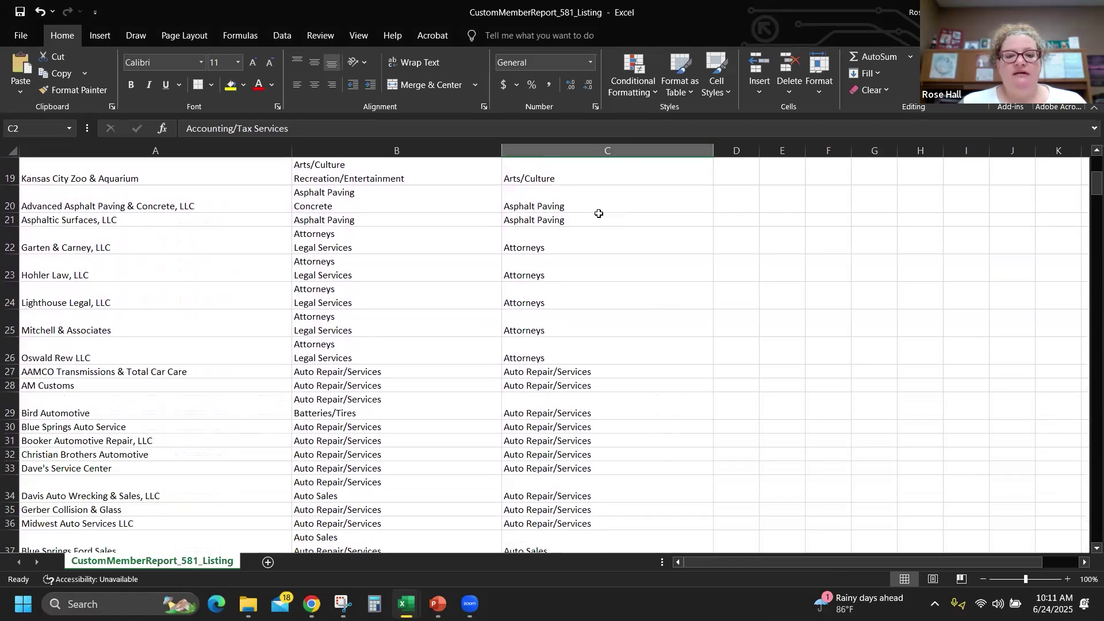
scroll(599, 214, down, 4)
scroll(597, 219, down, 5)
scroll(597, 219, down, 2)
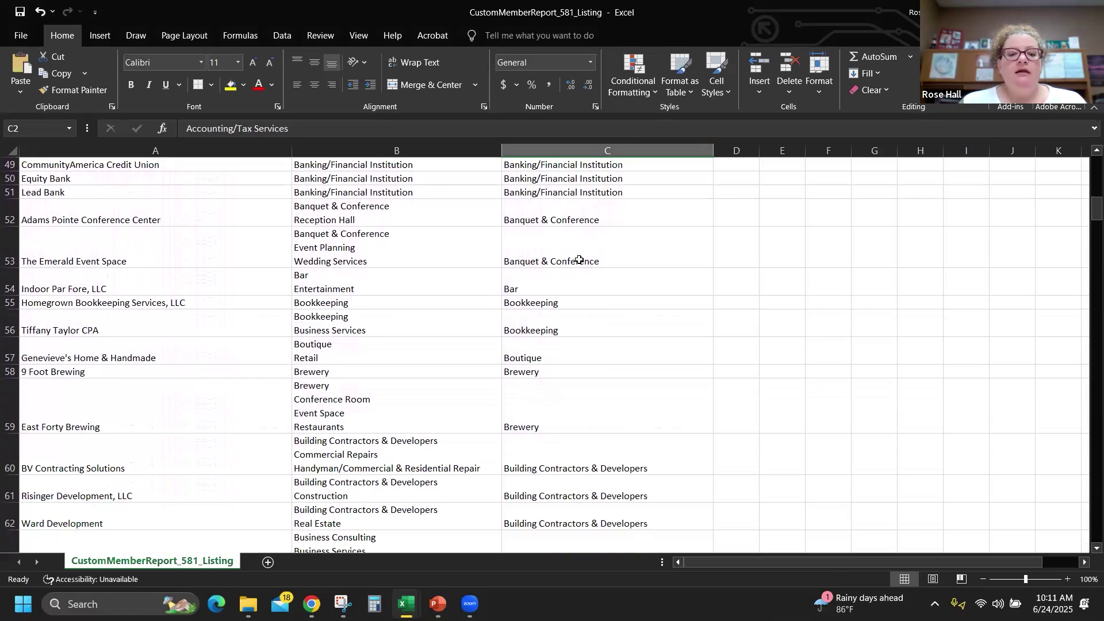
scroll(579, 260, up, 15)
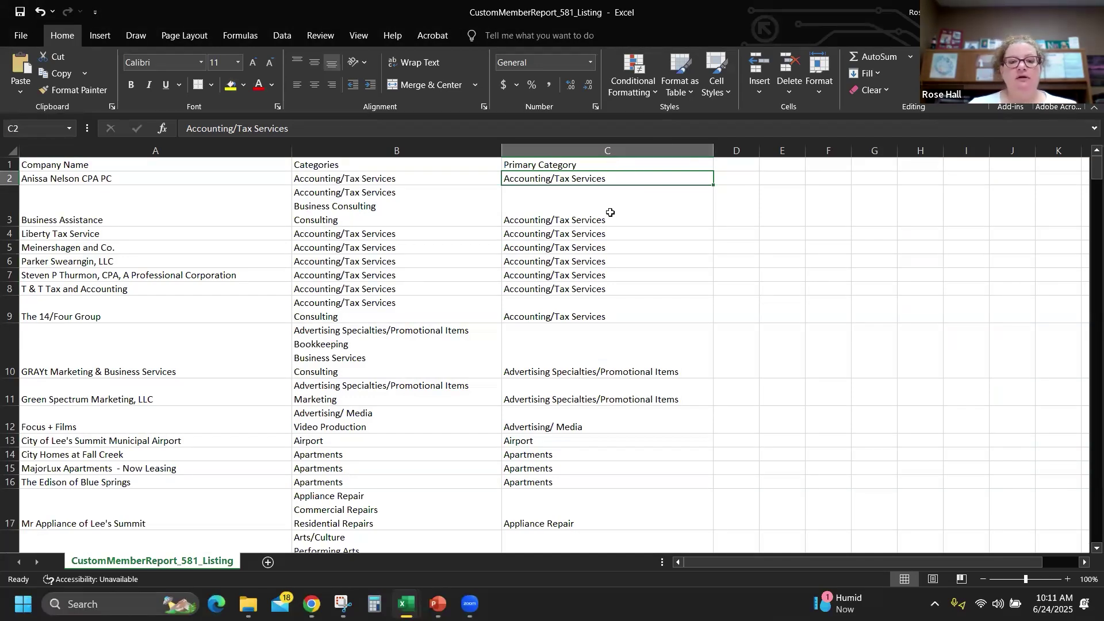
Go to the last filled Primary Category entry and examine the companies below it that have no primary category
click(595, 163)
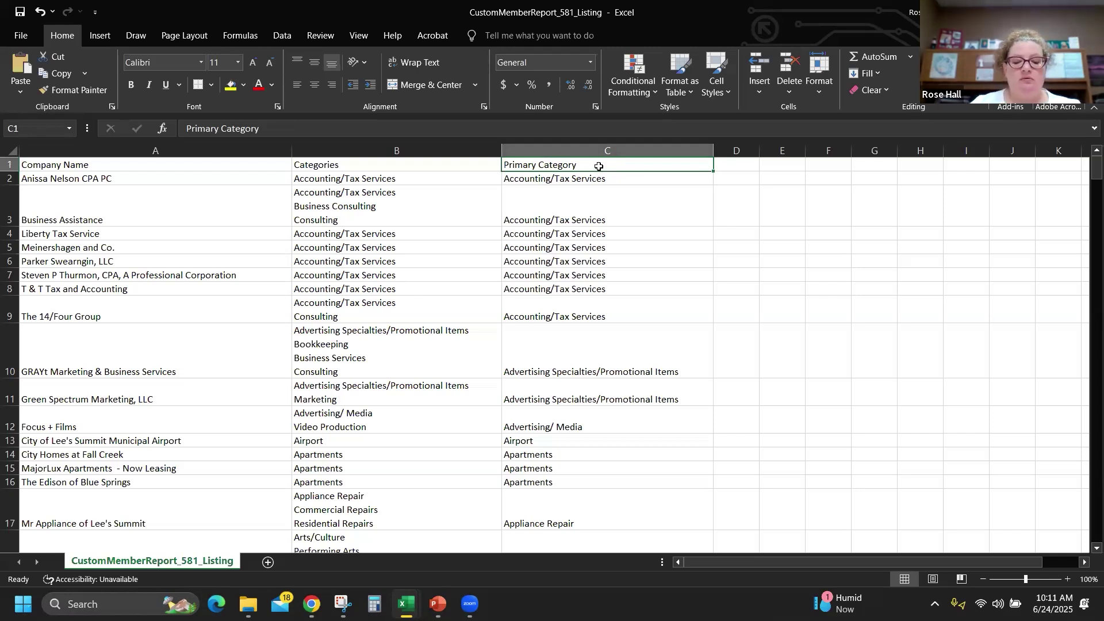
key(ctrl+Down)
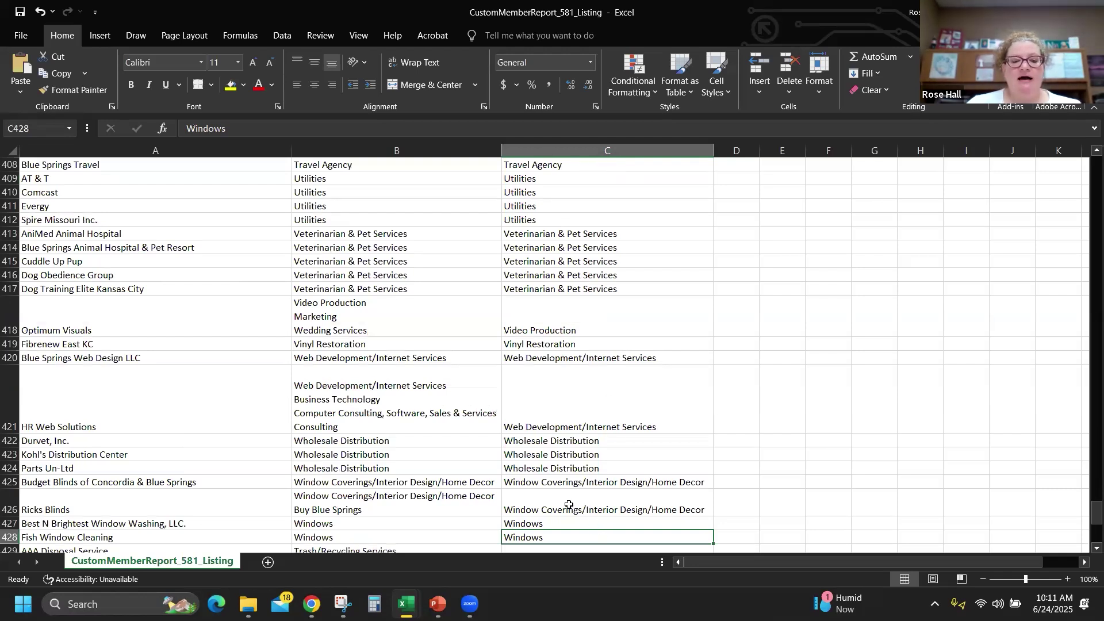
scroll(567, 506, down, 1)
scroll(567, 506, down, 1)
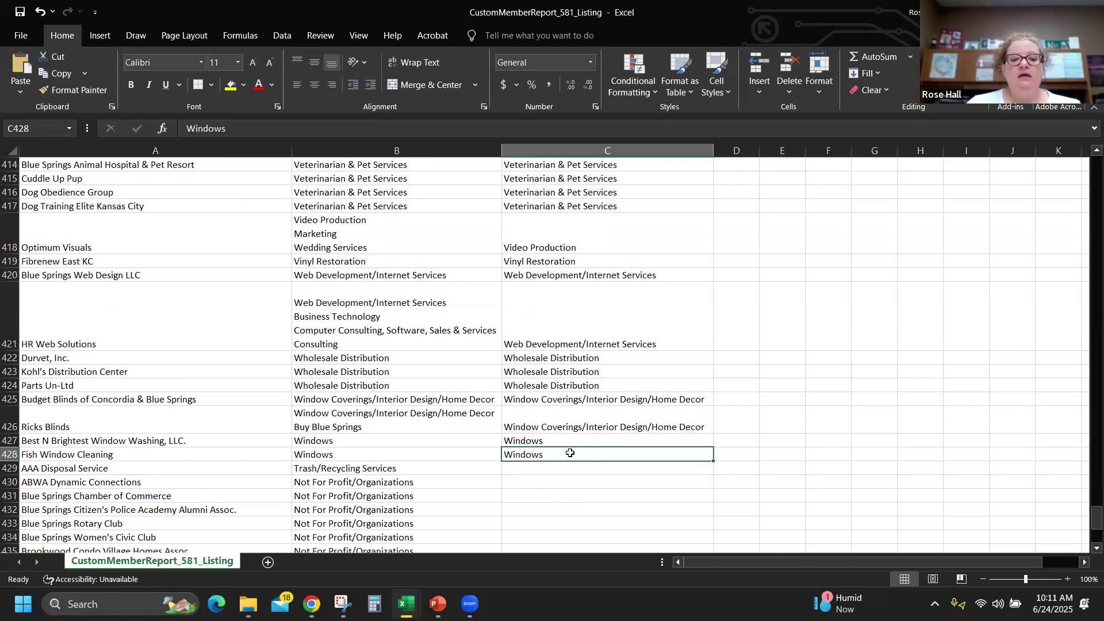
scroll(570, 453, down, 3)
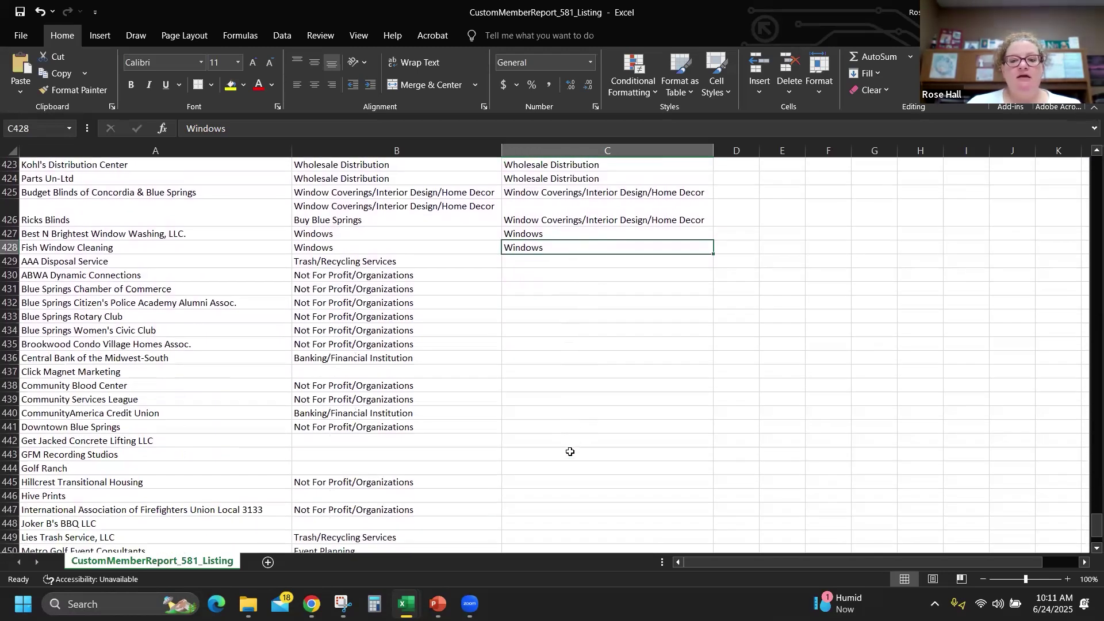
scroll(570, 452, down, 1)
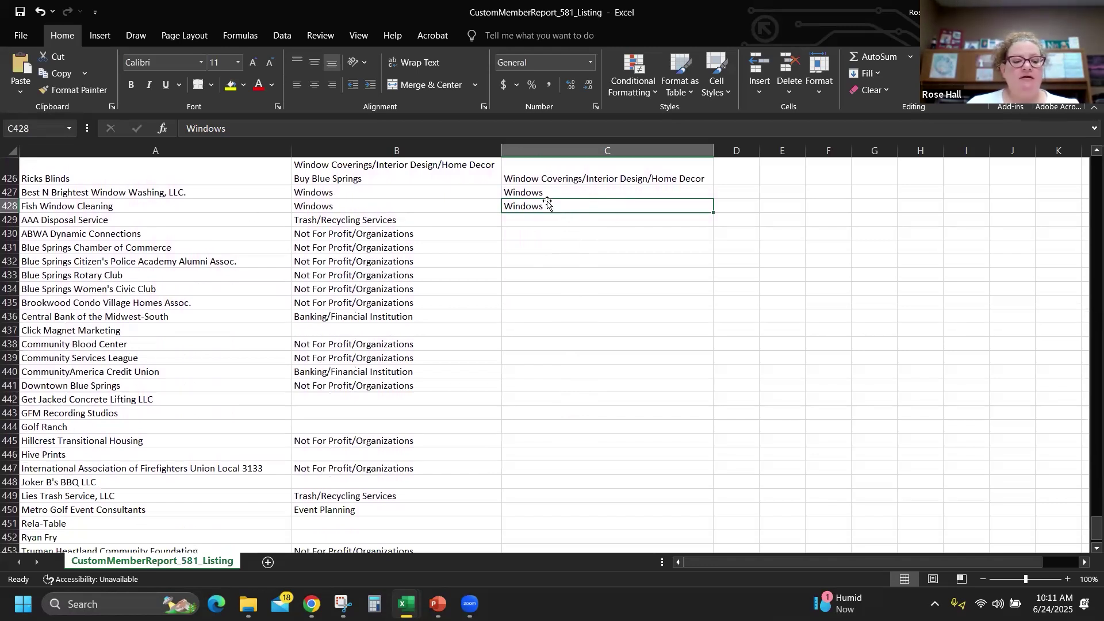
key(shift+space)
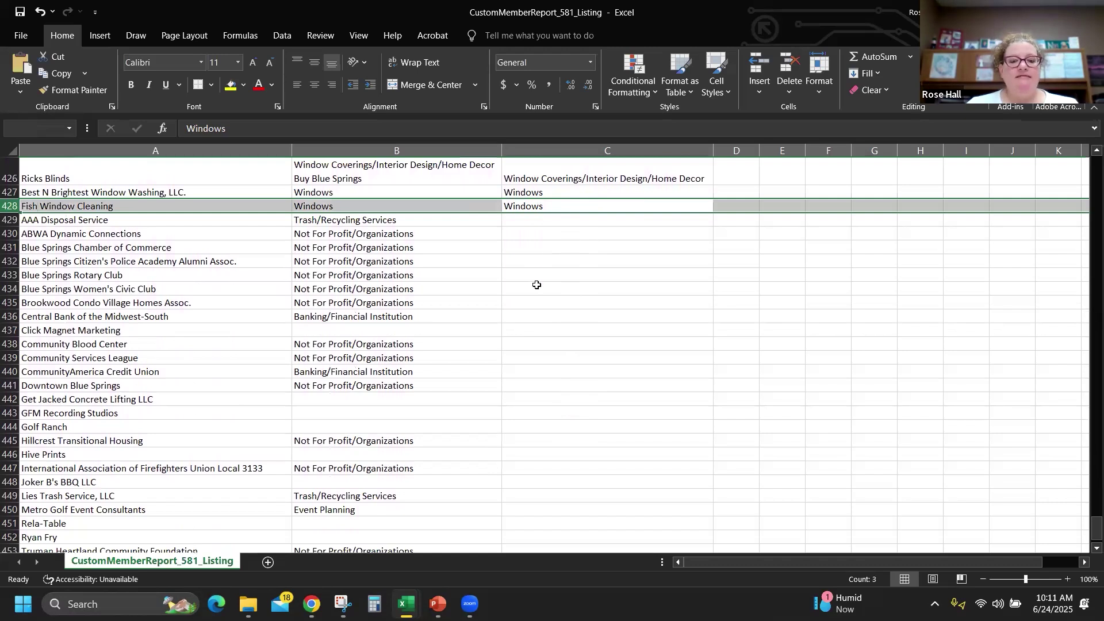
scroll(551, 407, down, 4)
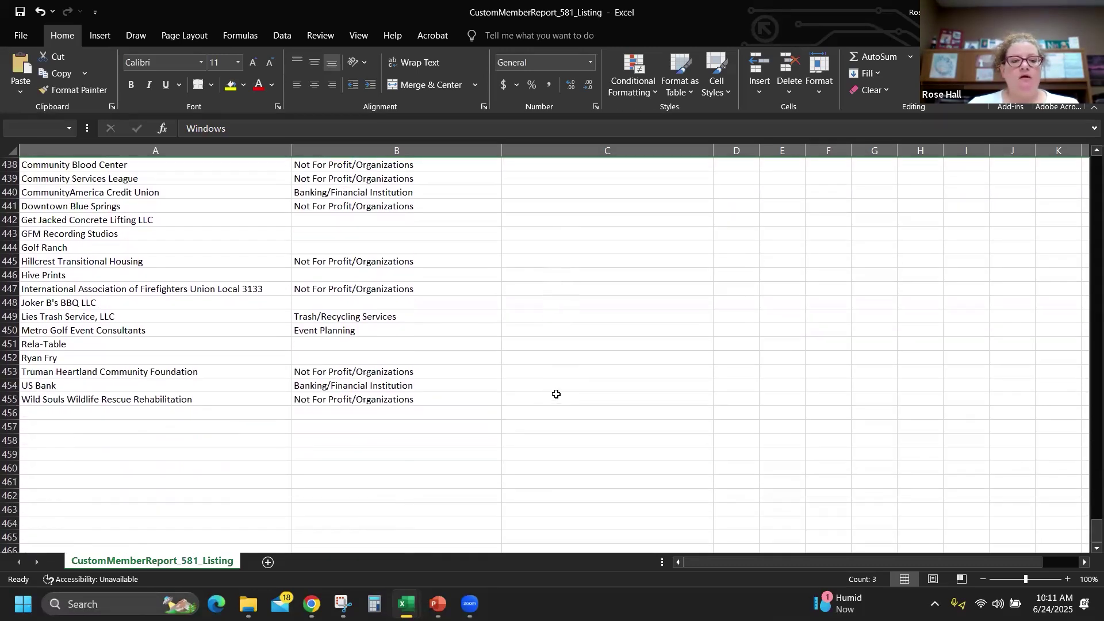
scroll(556, 395, up, 7)
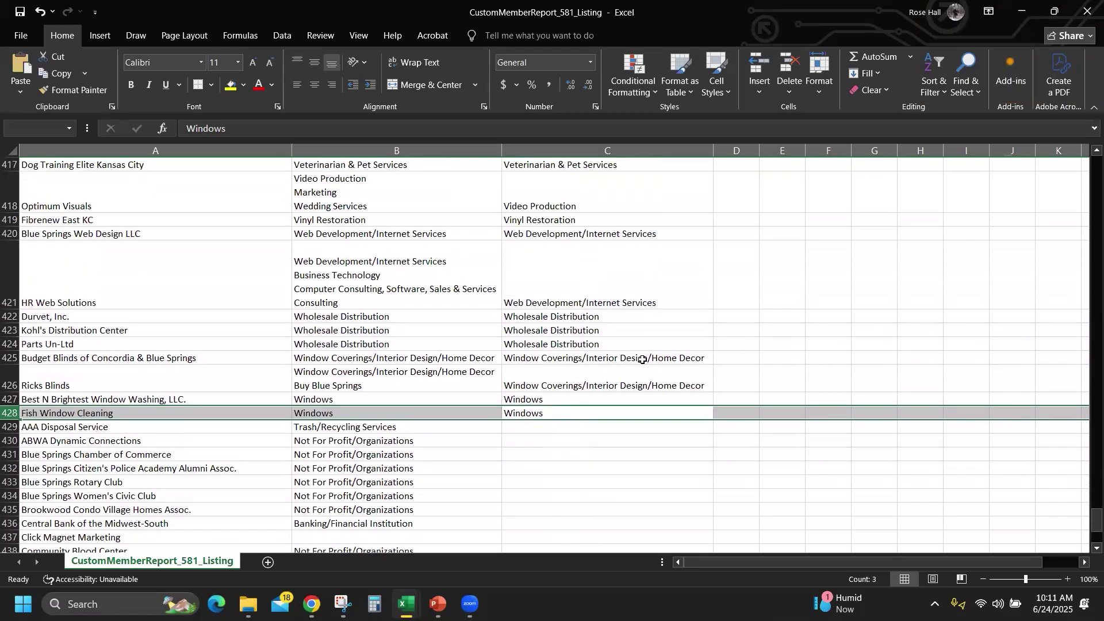
Highlight the companies without a primary category in A429:C455, clear the selection, and return to cell A1
click(618, 424)
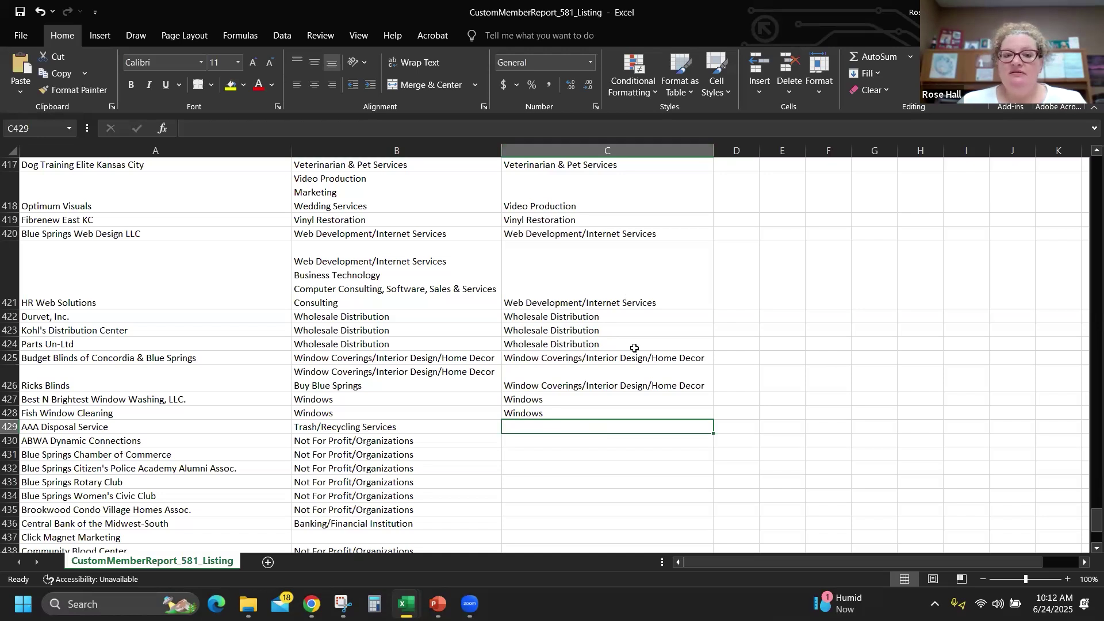
drag(590, 424, 147, 505)
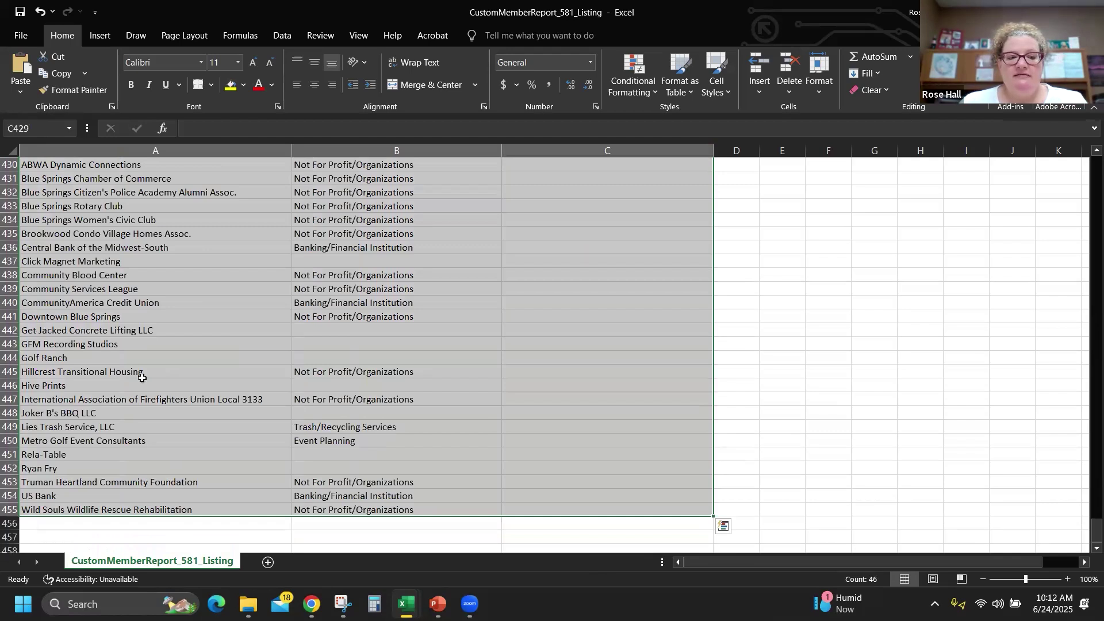
scroll(142, 377, up, 3)
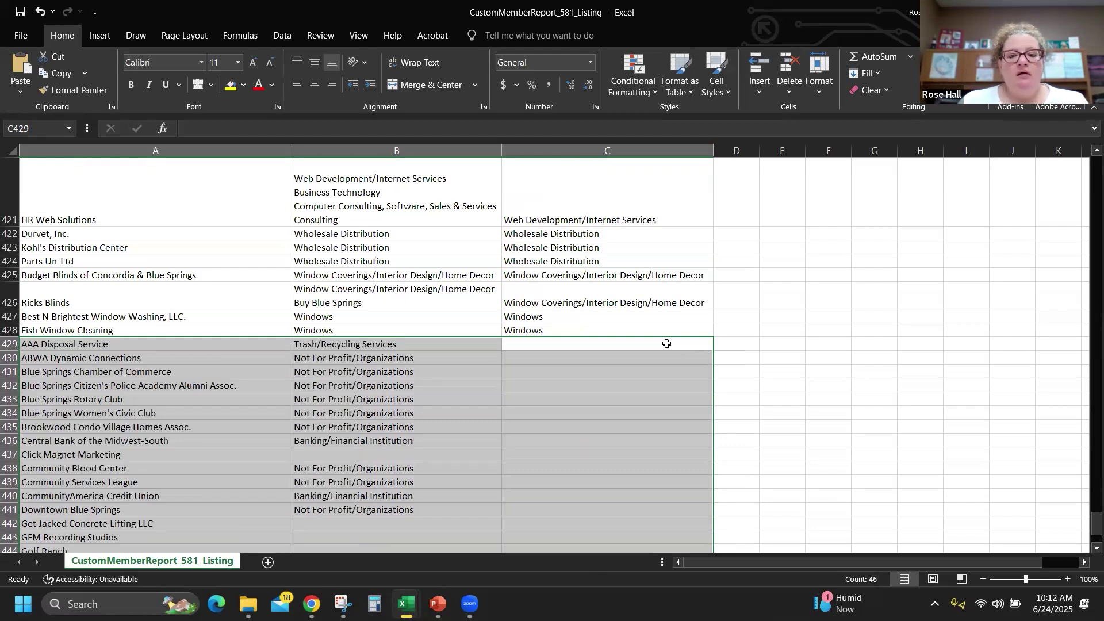
click(659, 343)
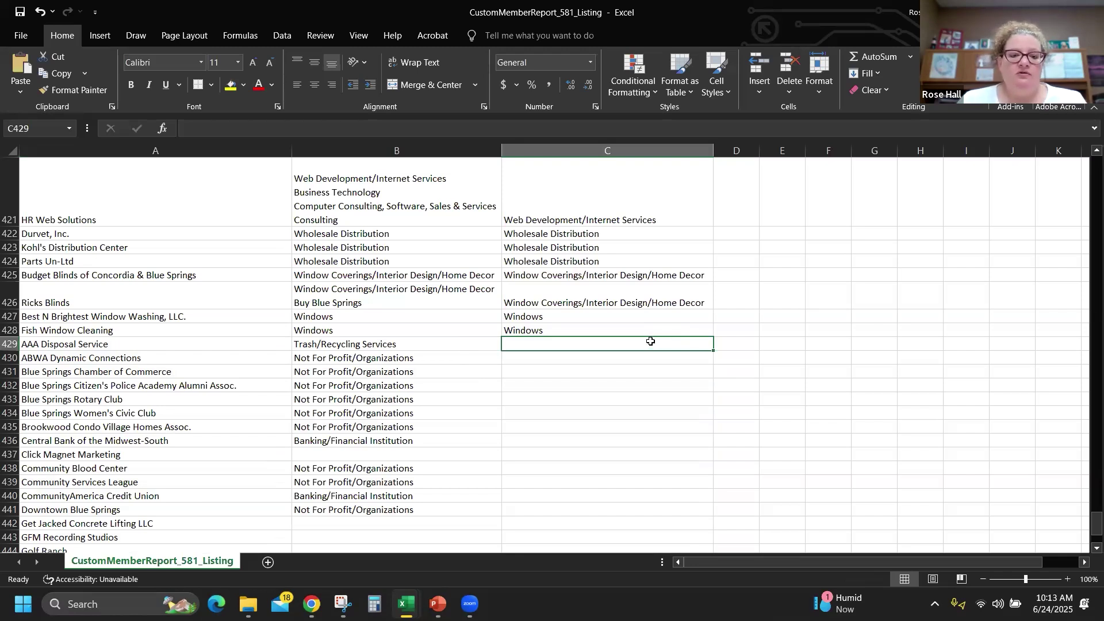
scroll(651, 341, up, 20)
scroll(651, 341, up, 20)
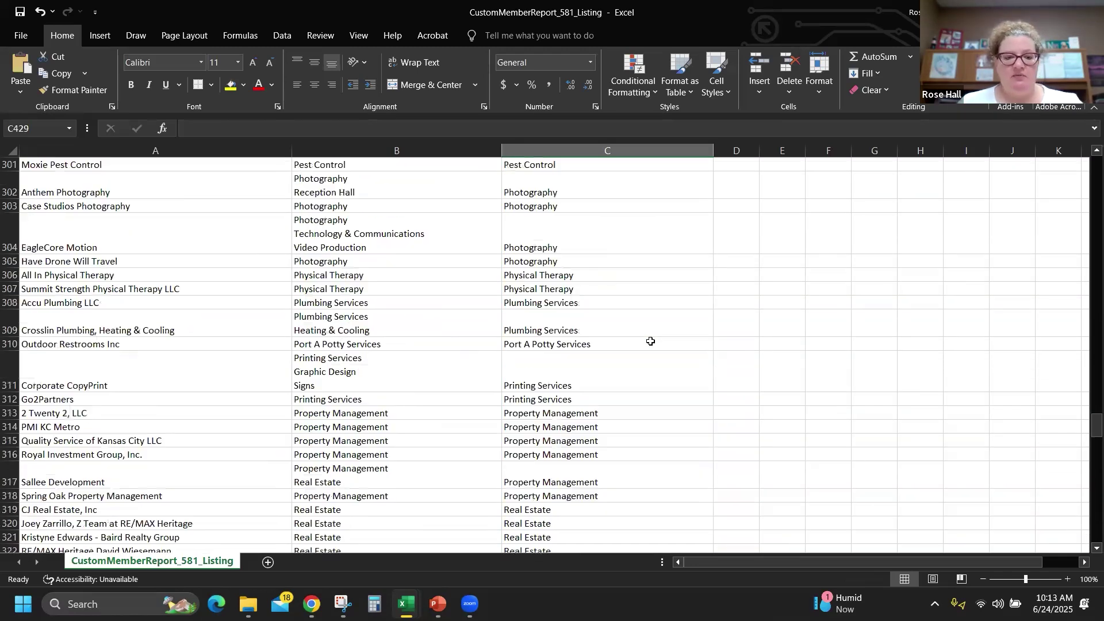
scroll(651, 341, up, 20)
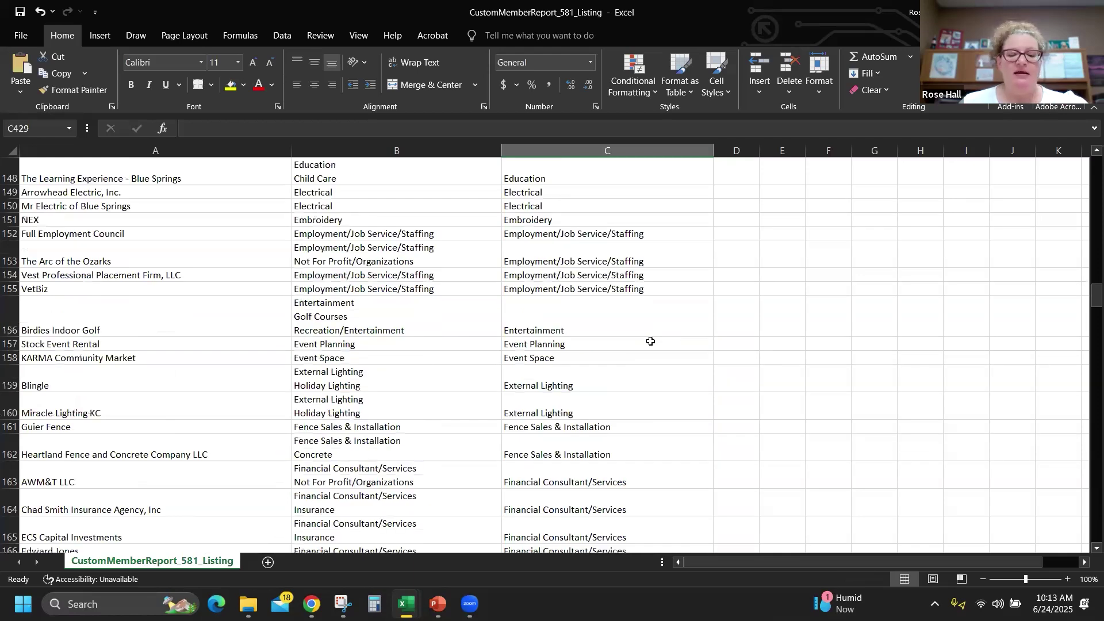
click(620, 286)
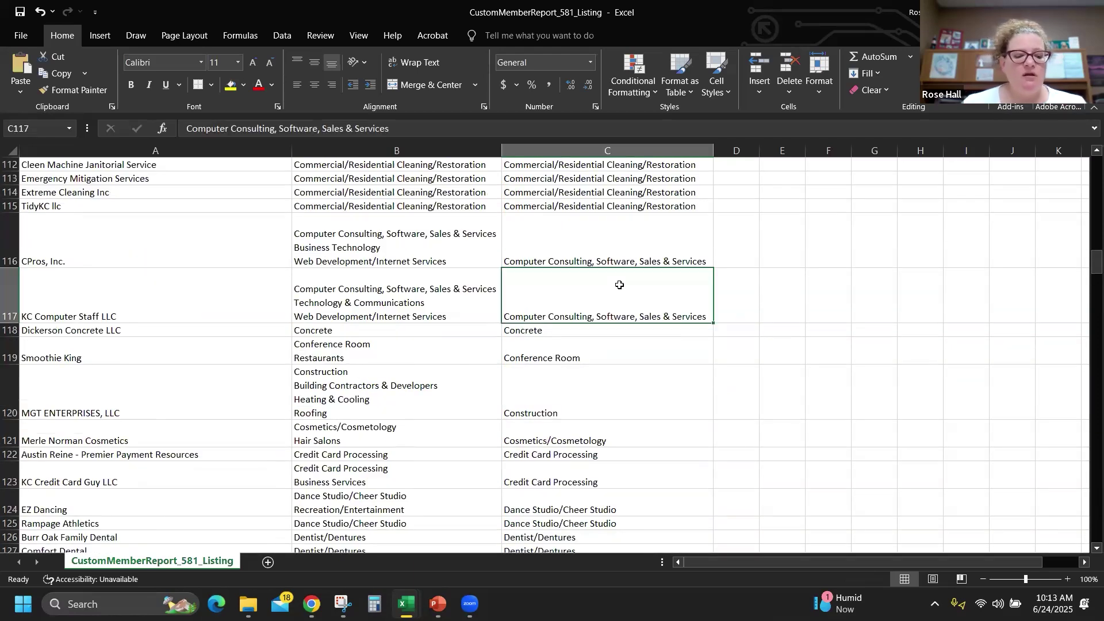
key(ctrl+Home)
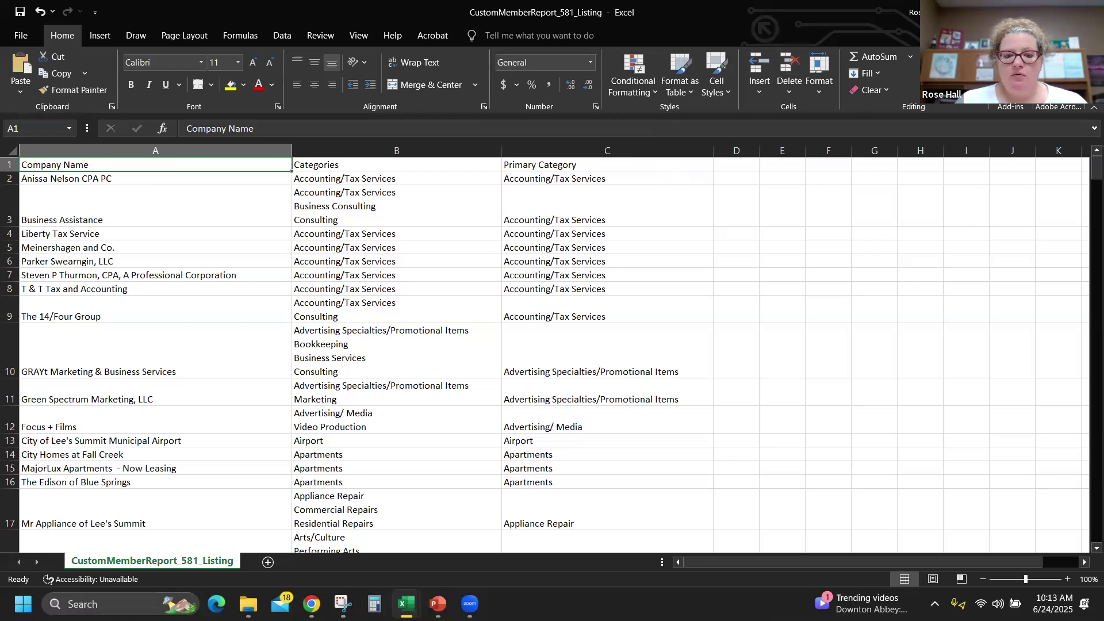
Switch to the Excel Session THREE workbook and point out the Client Type and Location, Date and Number headings
mouse_move(406, 604)
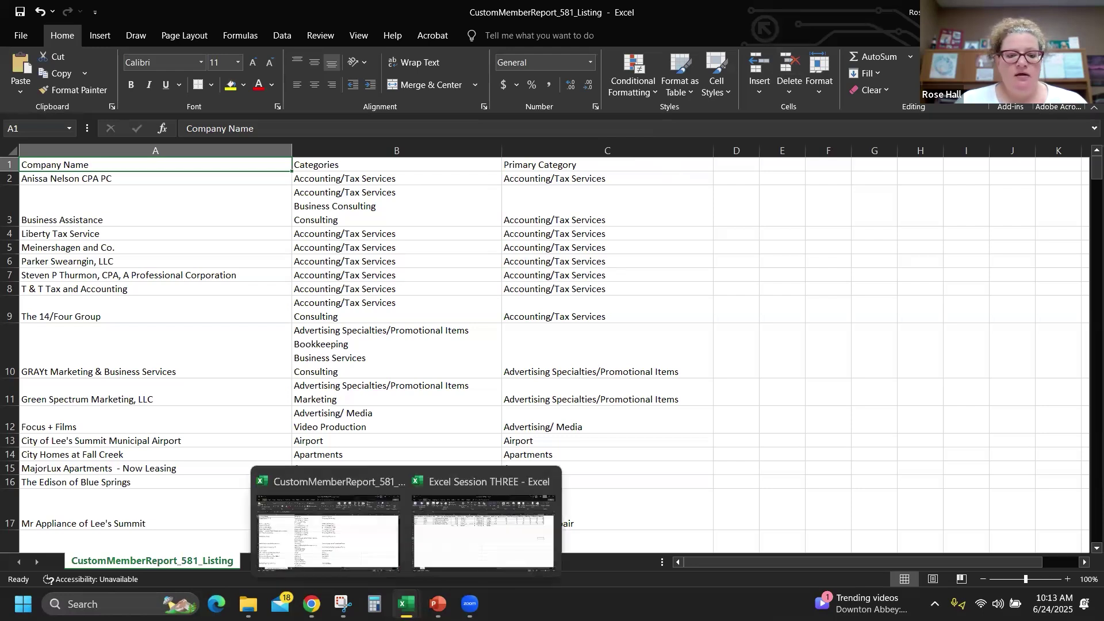
click(458, 479)
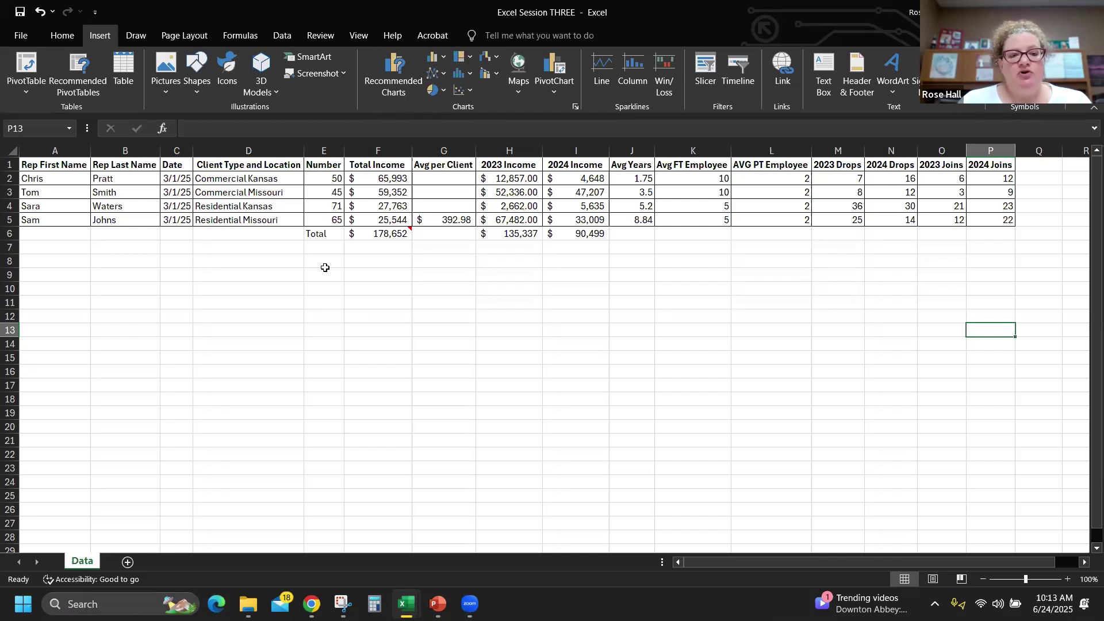
click(202, 166)
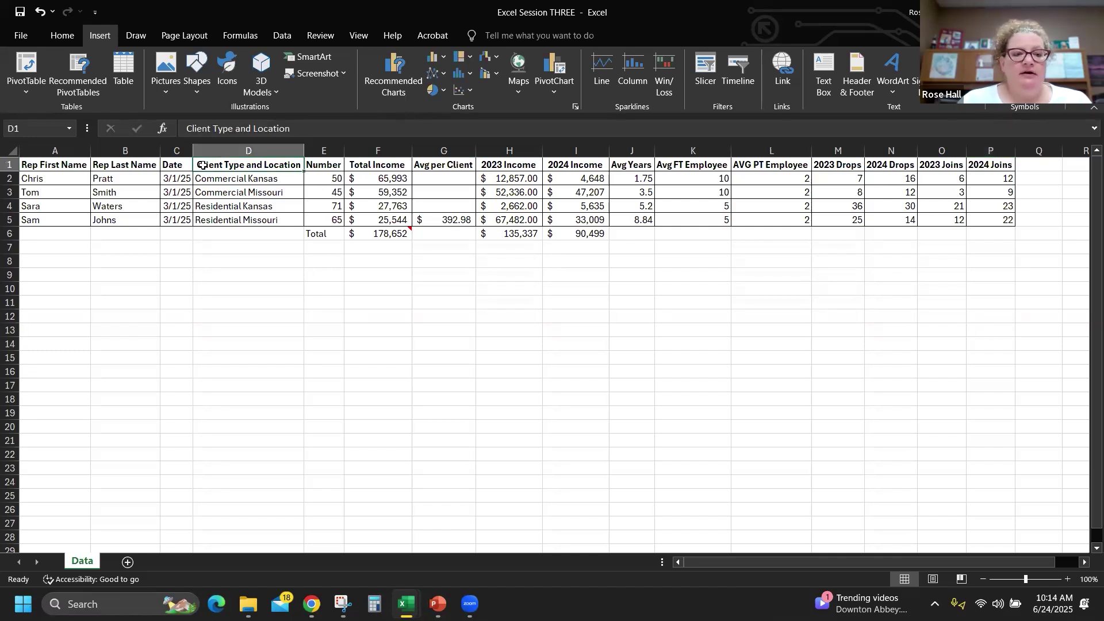
click(180, 169)
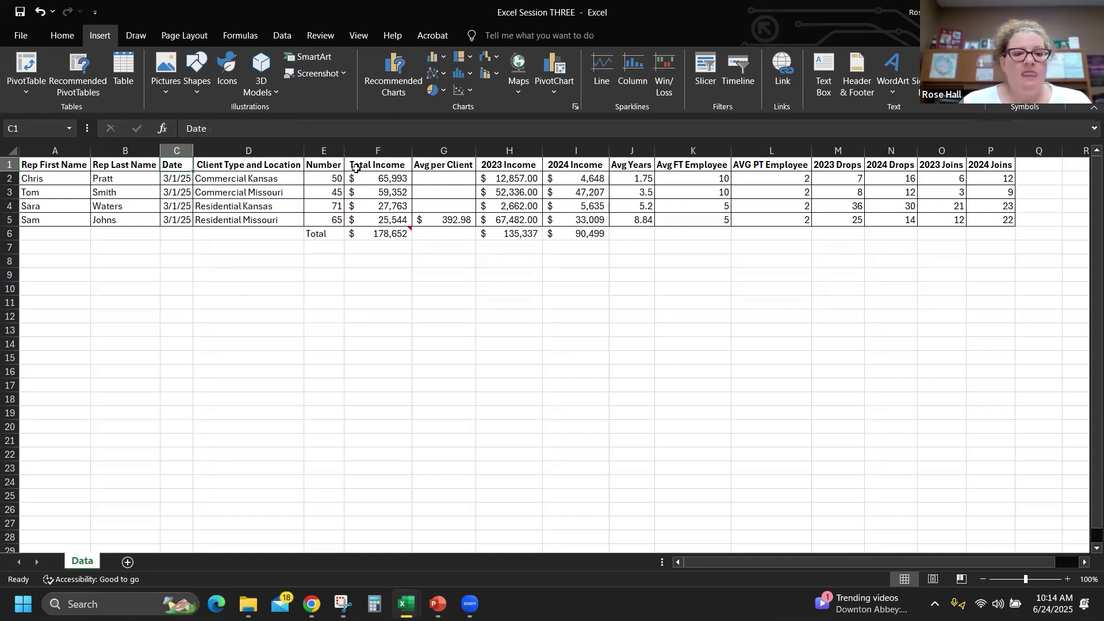
click(329, 165)
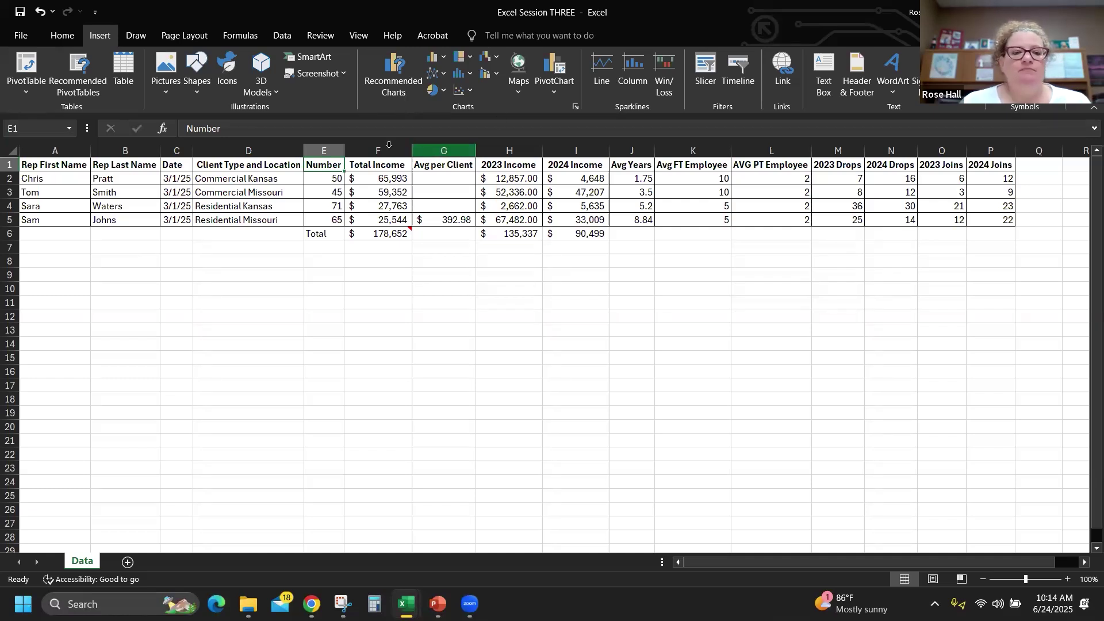
Rename the Number heading in E1 as Number of Clients and widen column E to fit it
click(266, 123)
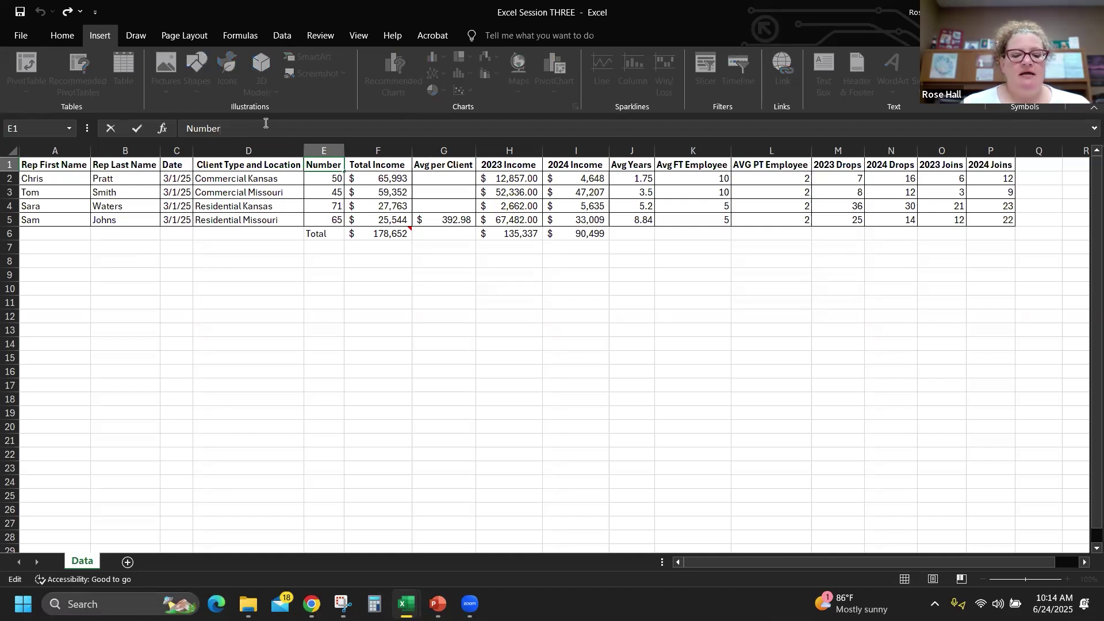
text(of li)
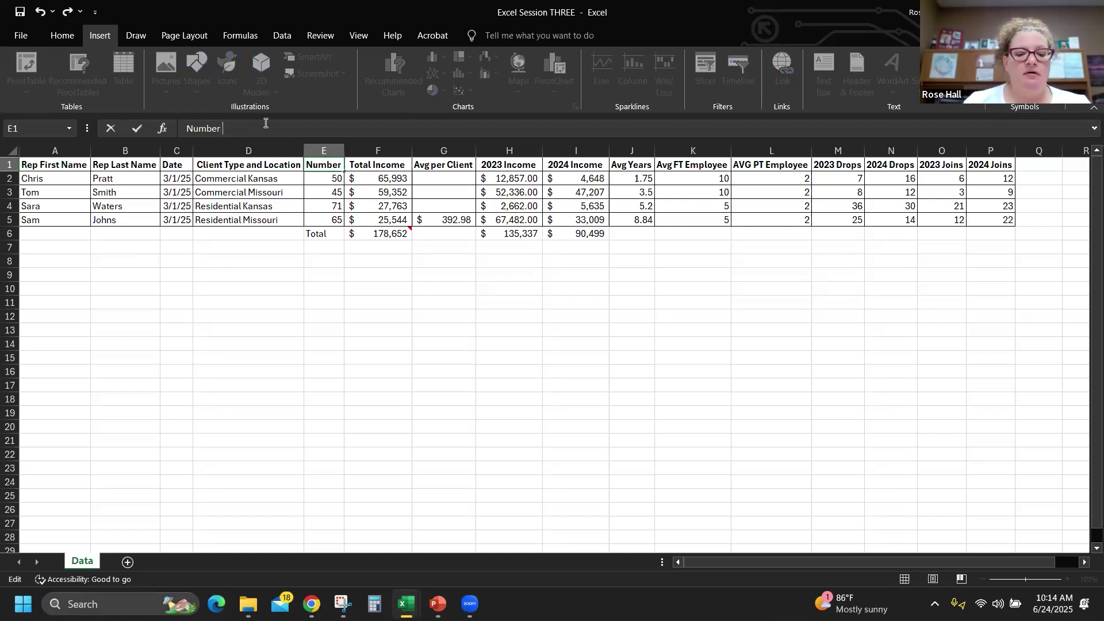
text(ents)
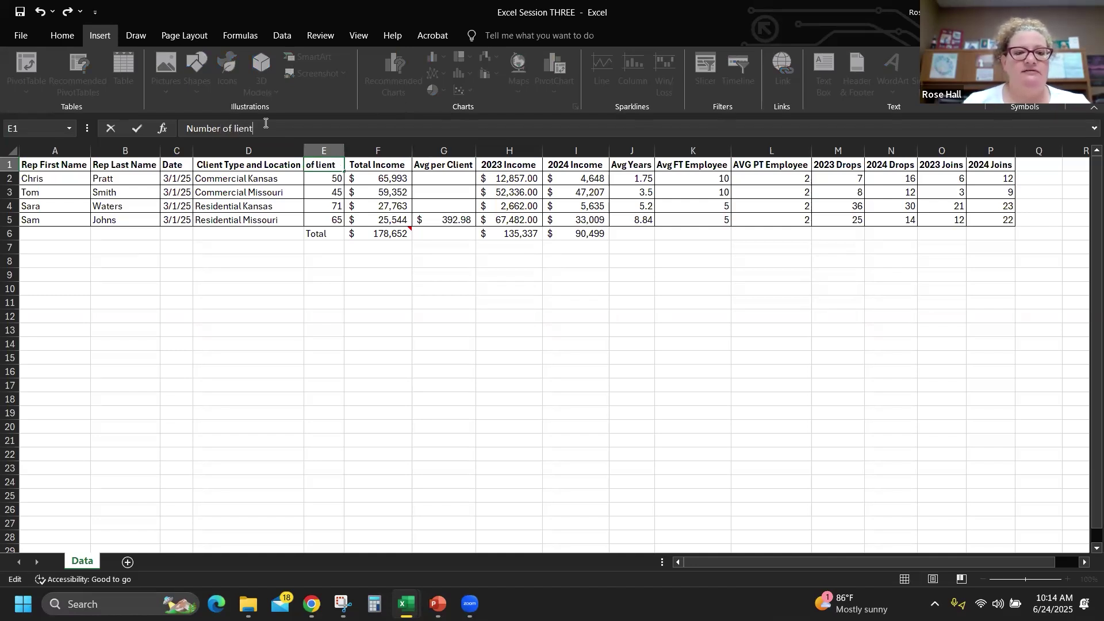
key(BackSpace)
key(BackSpace)
key(BackSpace)
key(BackSpace)
key(BackSpace)
key(BackSpace)
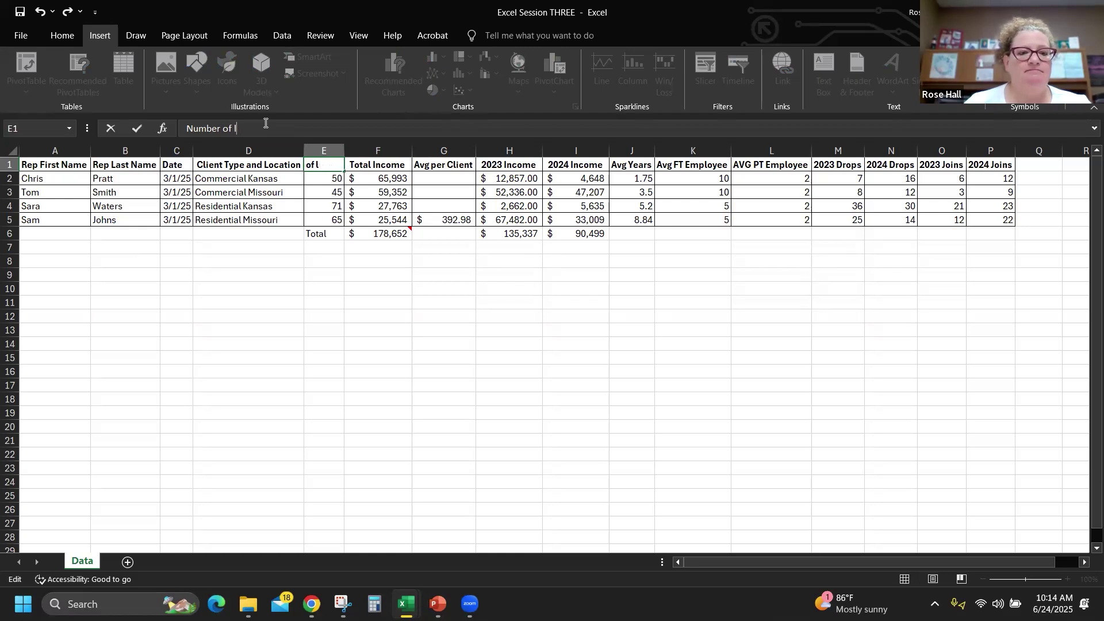
text(Clients)
key(Return)
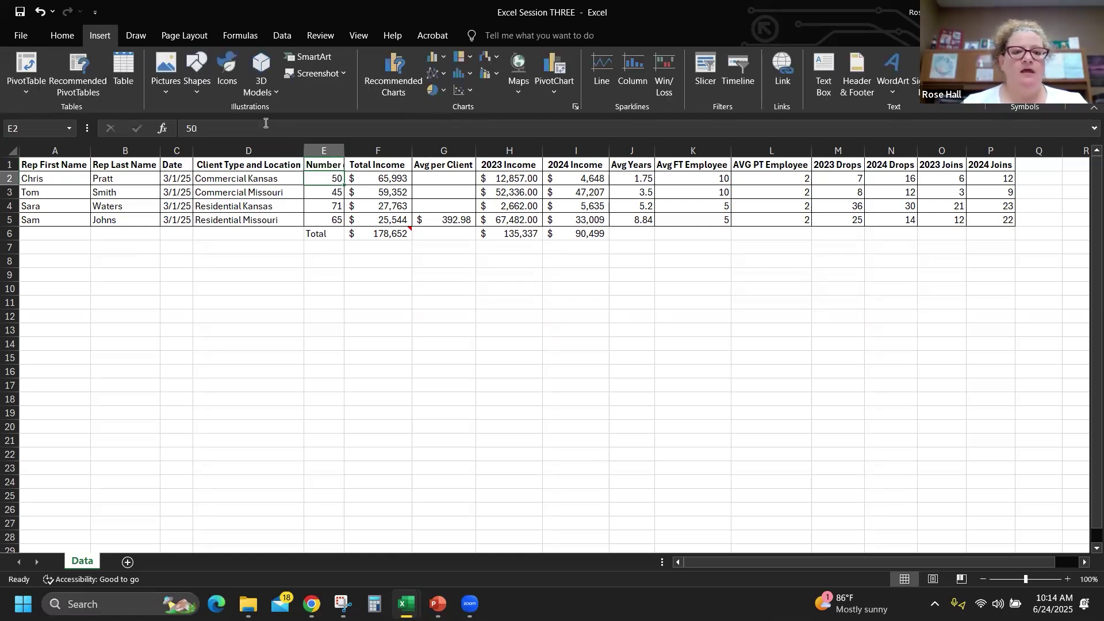
double_click(345, 148)
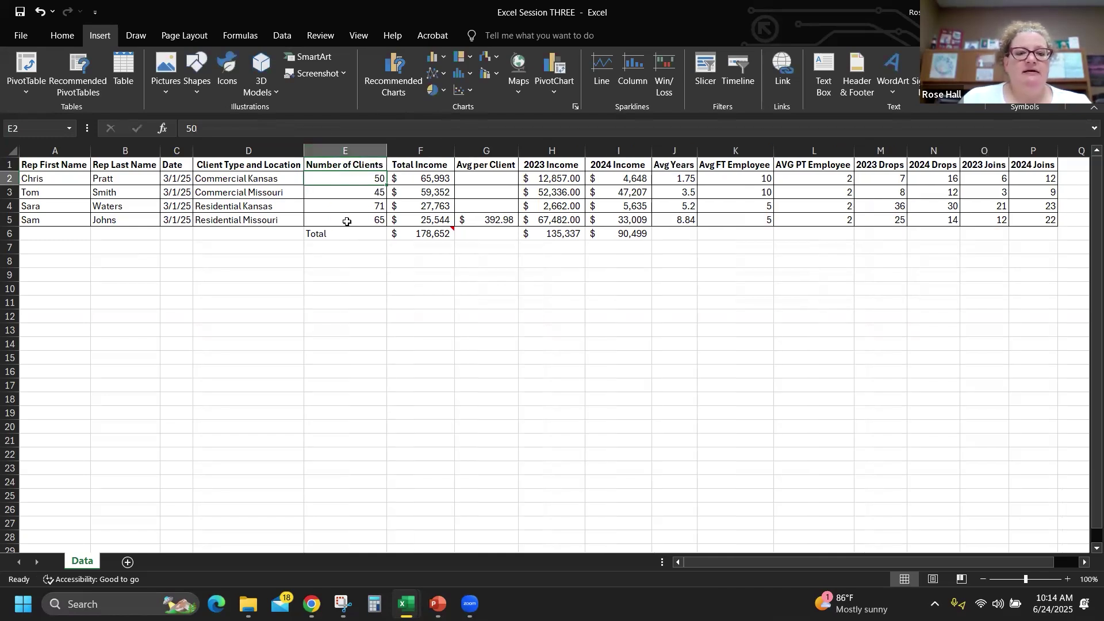
click(346, 162)
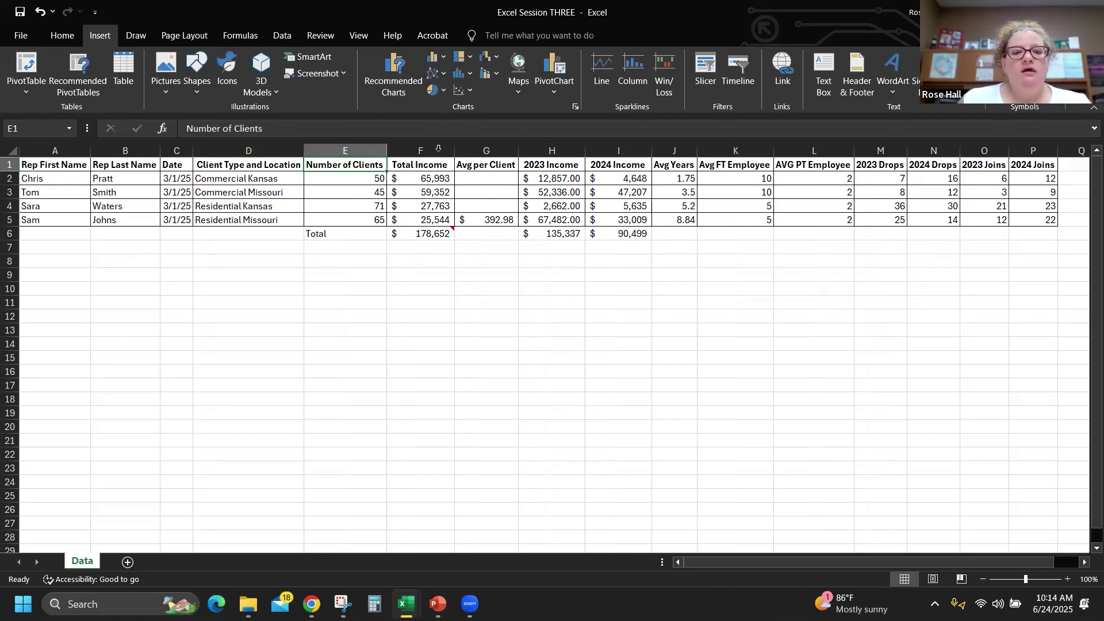
Check the note on the income total in F6, rename the F1 heading as Total Income YTD, and fit column F to it
click(421, 149)
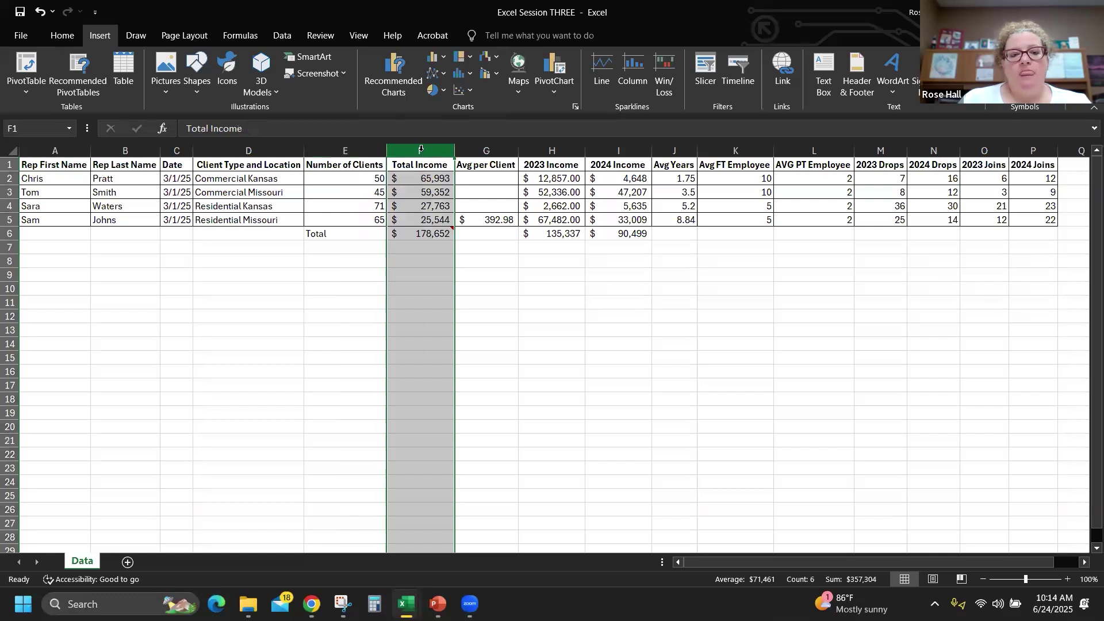
click(441, 234)
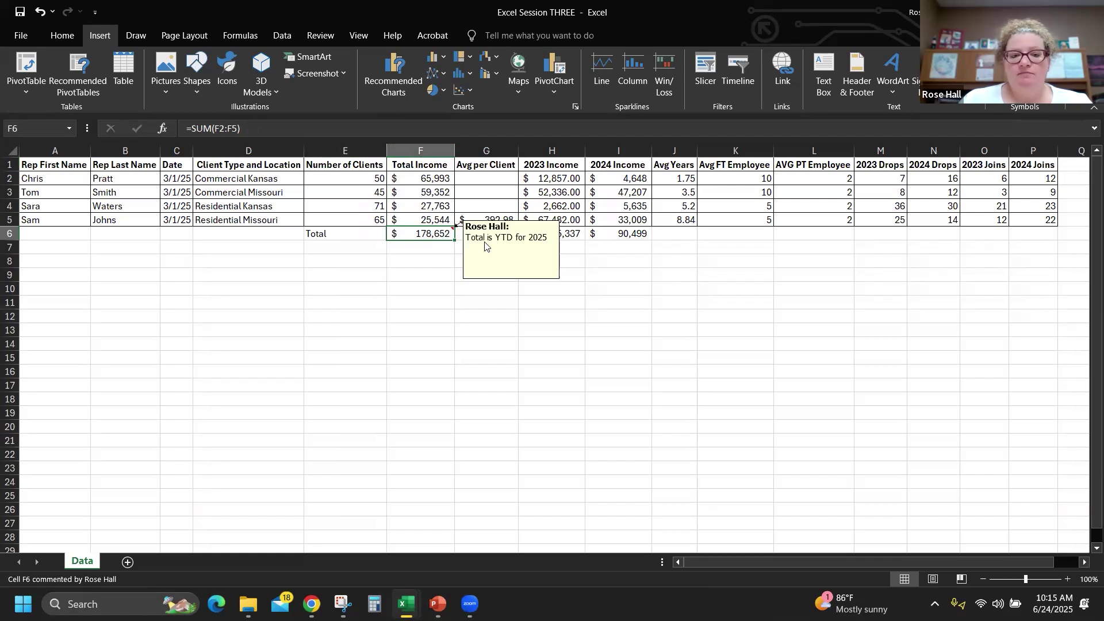
click(430, 165)
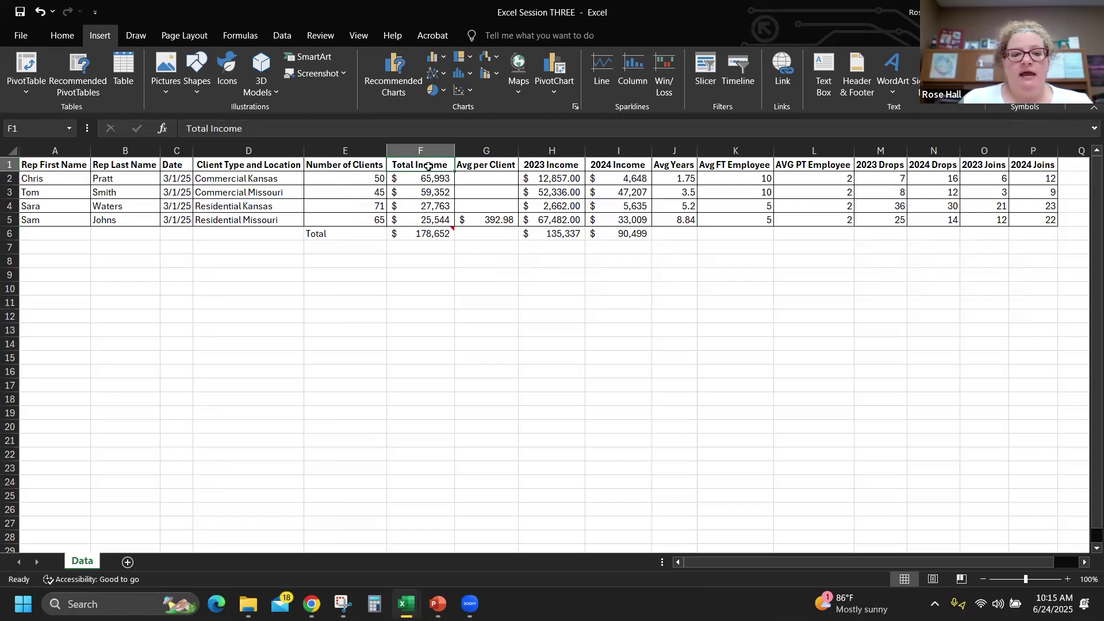
click(363, 127)
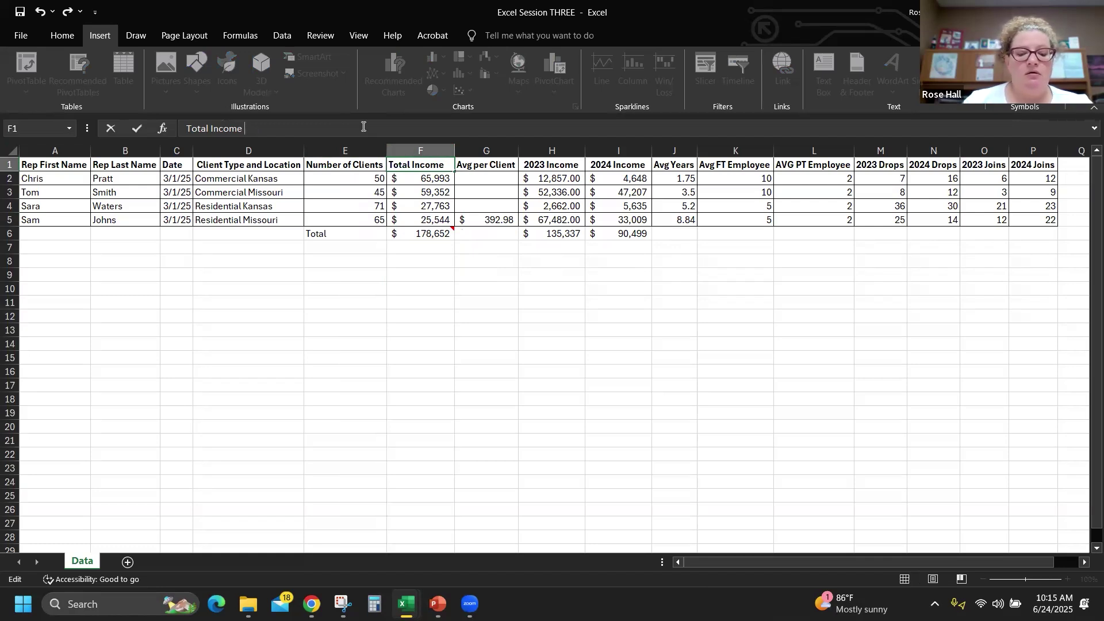
text(YTD)
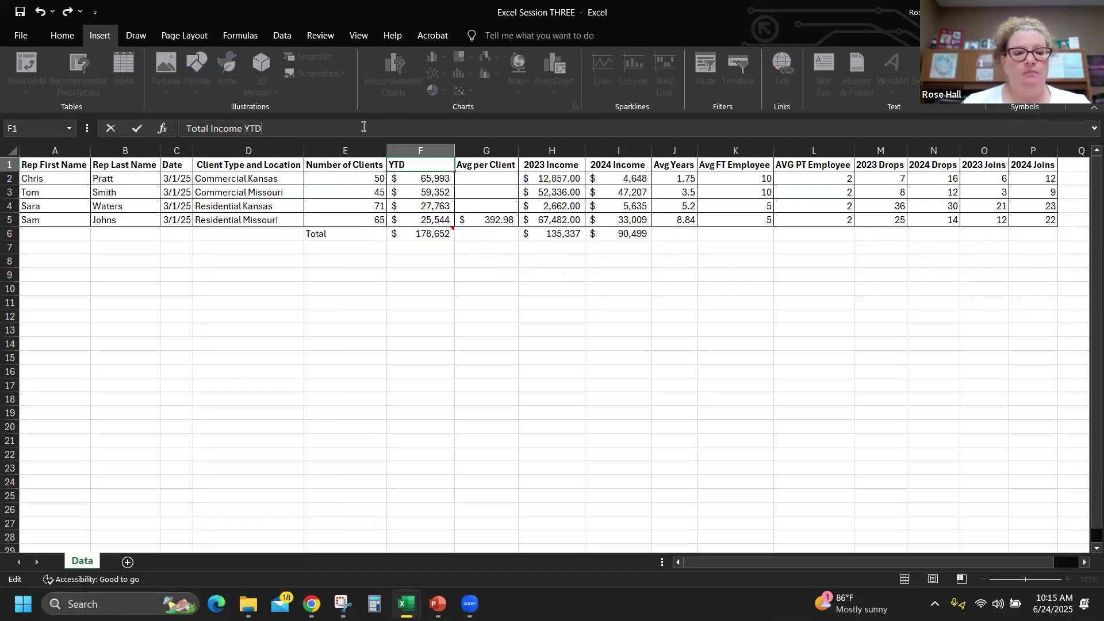
key(Return)
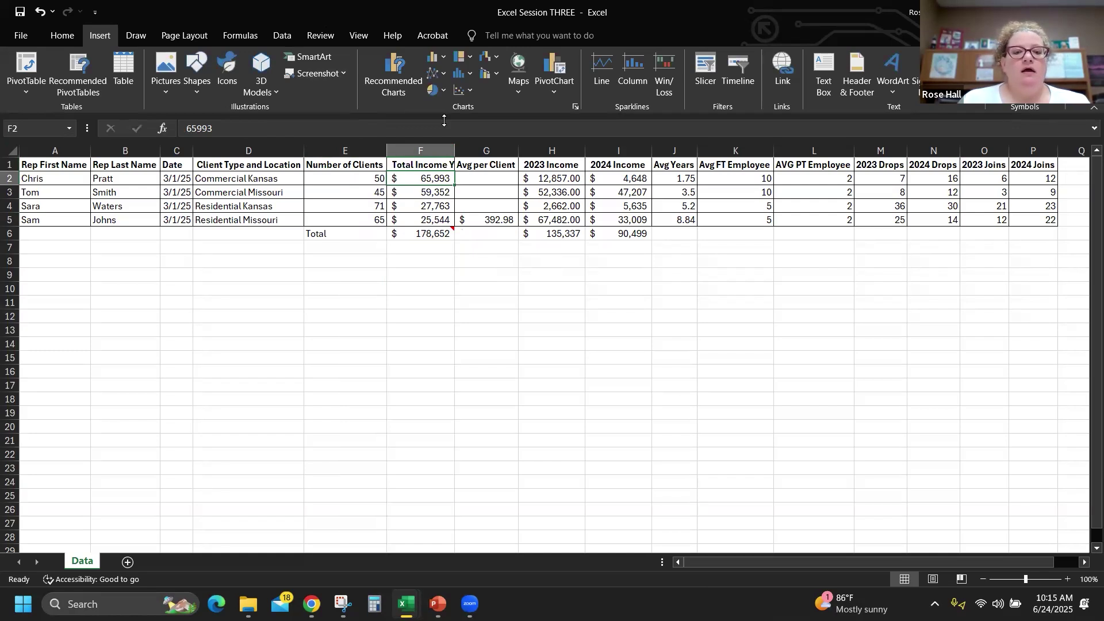
double_click(454, 150)
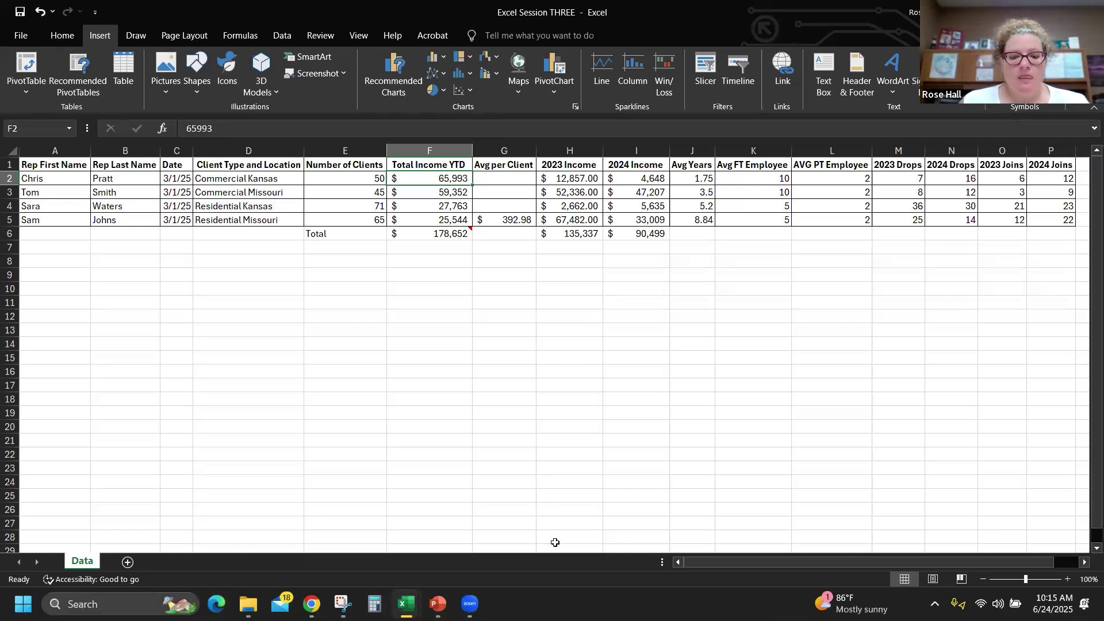
Add a new blank worksheet after the Data sheet
drag(733, 563, 764, 562)
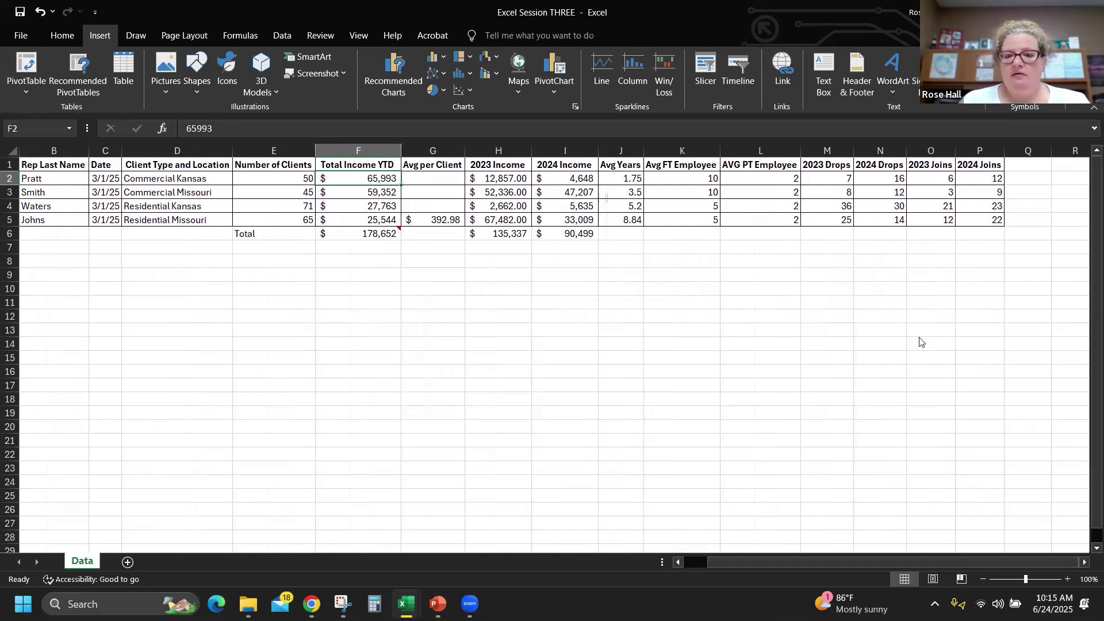
click(837, 427)
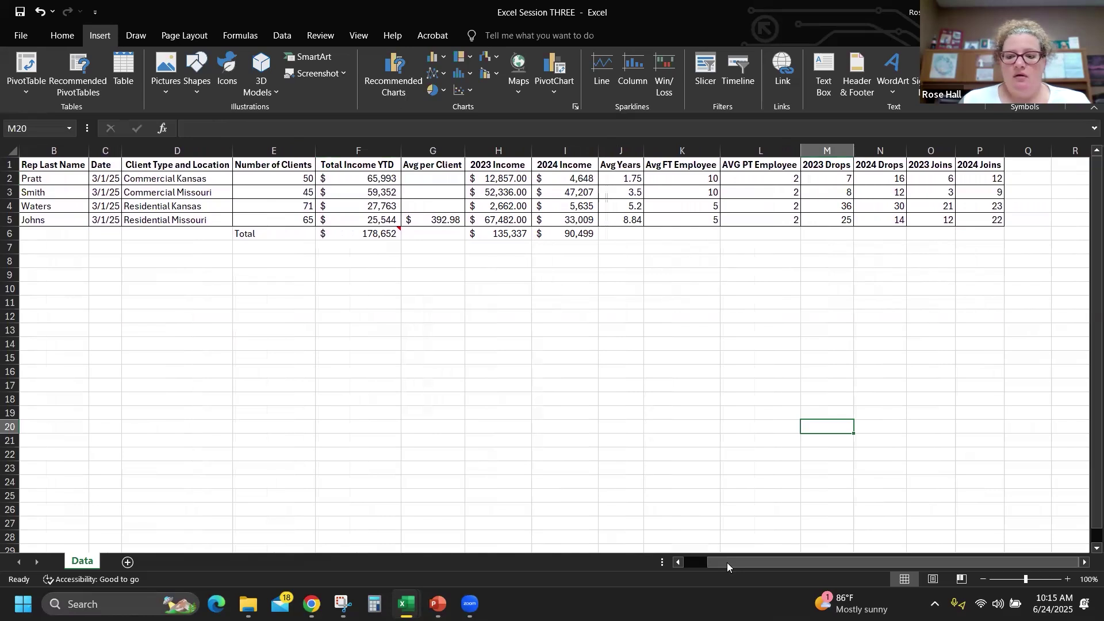
drag(711, 562, 667, 563)
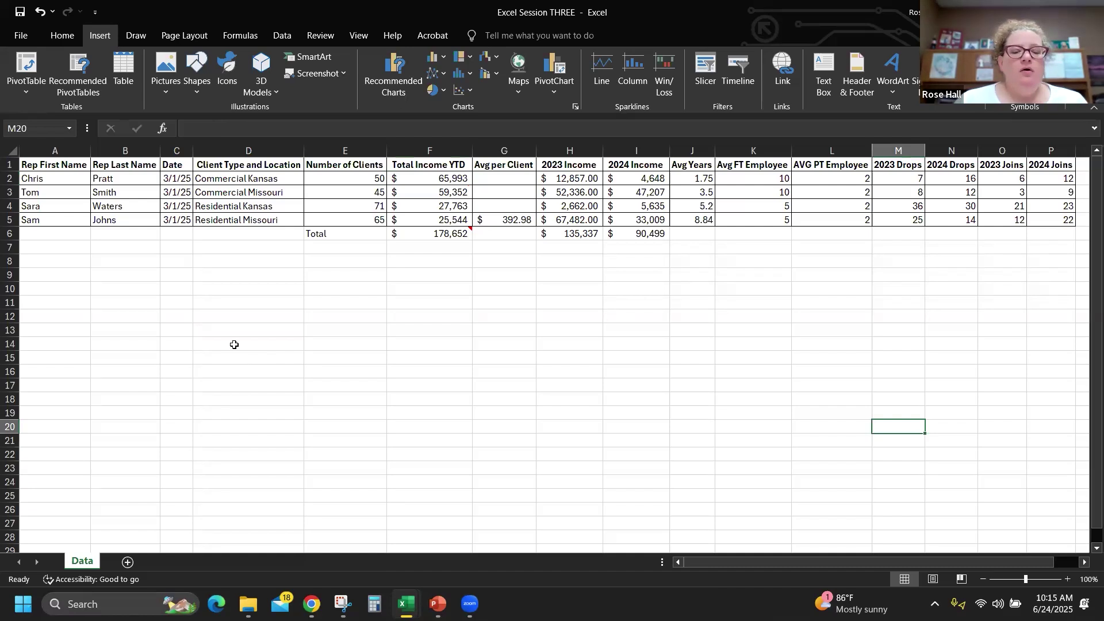
click(61, 40)
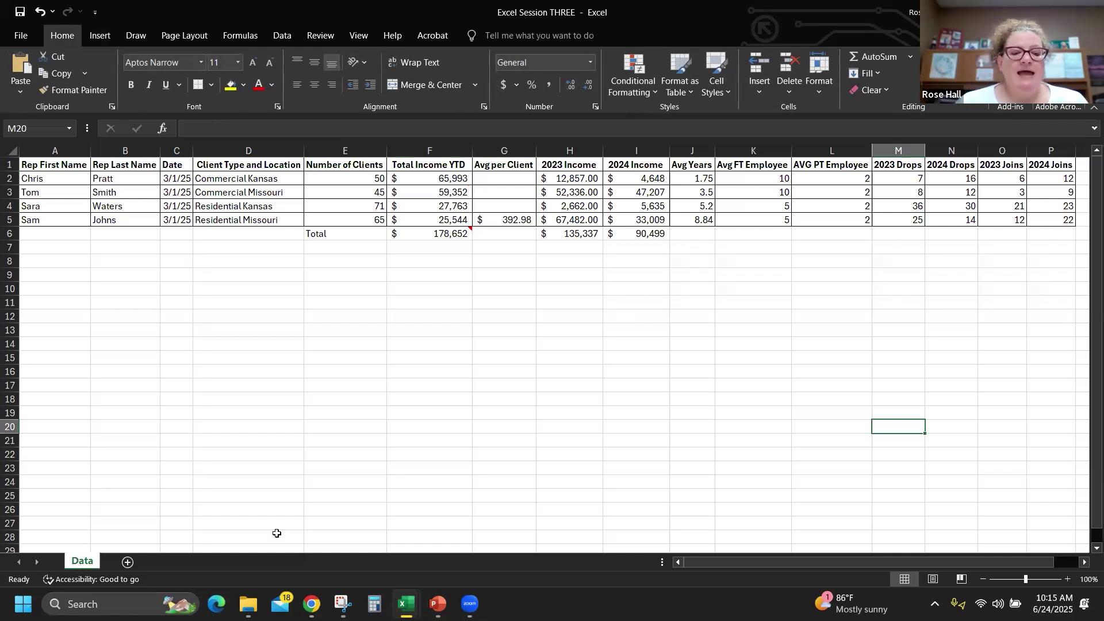
click(127, 562)
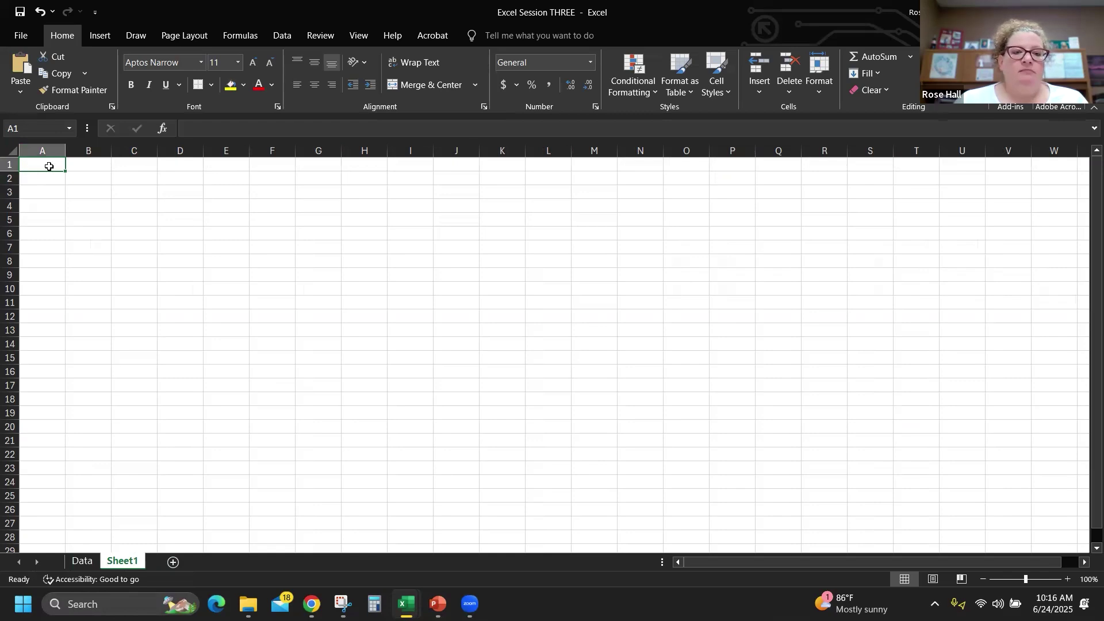
Start a PivotChart on the new sheet and go to the Data sheet to pick its source range
click(102, 36)
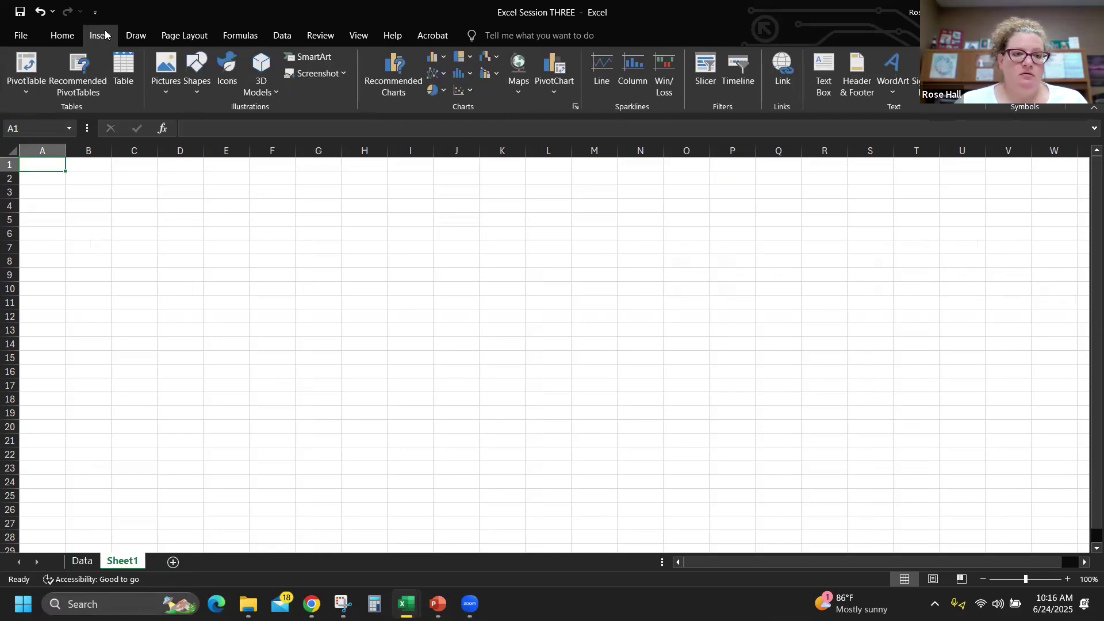
click(554, 92)
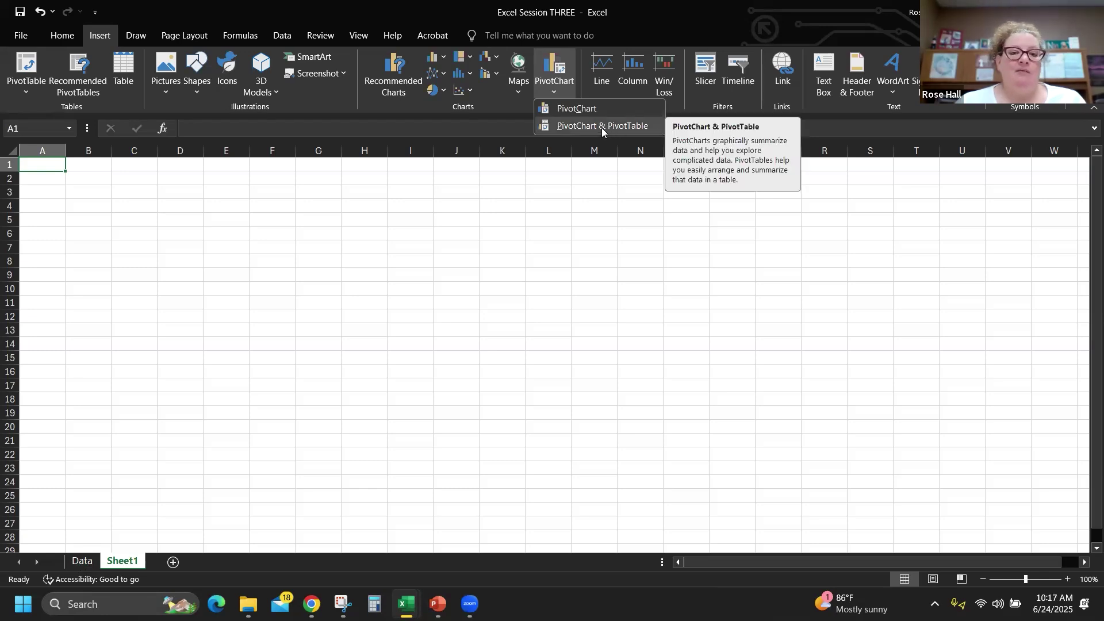
click(579, 108)
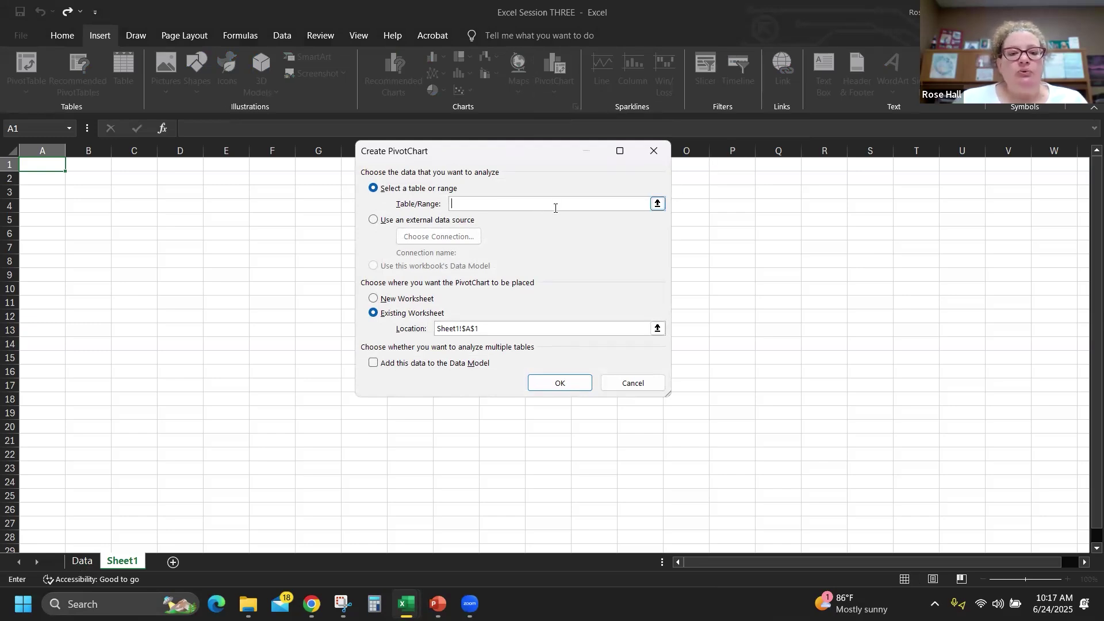
click(659, 204)
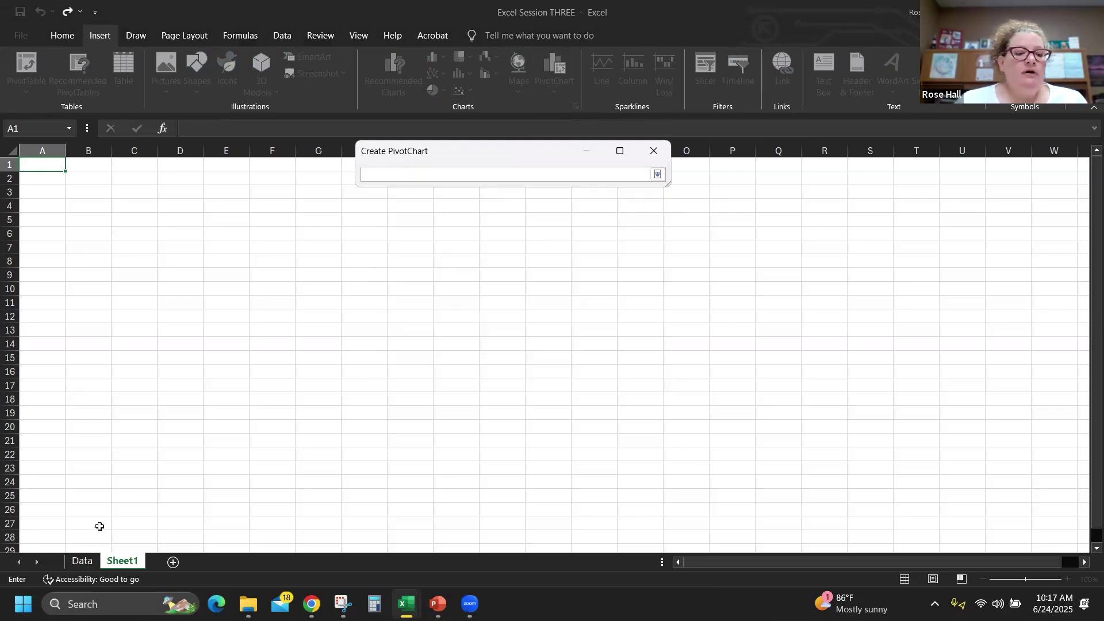
click(83, 566)
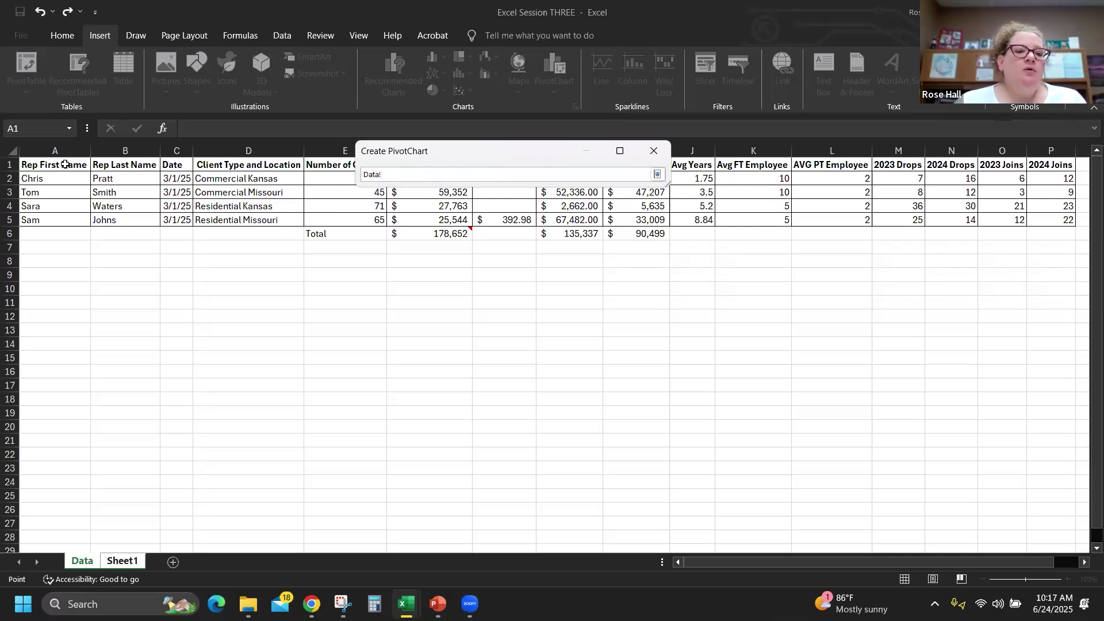
drag(65, 165, 920, 216)
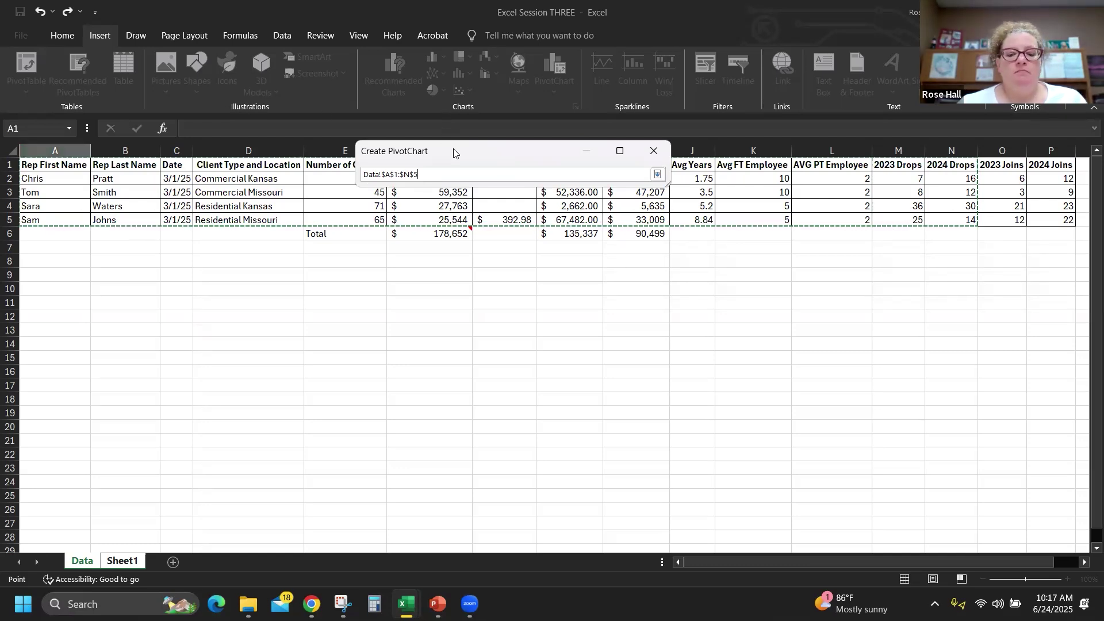
key(BackSpace)
key(BackSpace)
key(BackSpace)
key(BackSpace)
key(BackSpace)
key(BackSpace)
key(BackSpace)
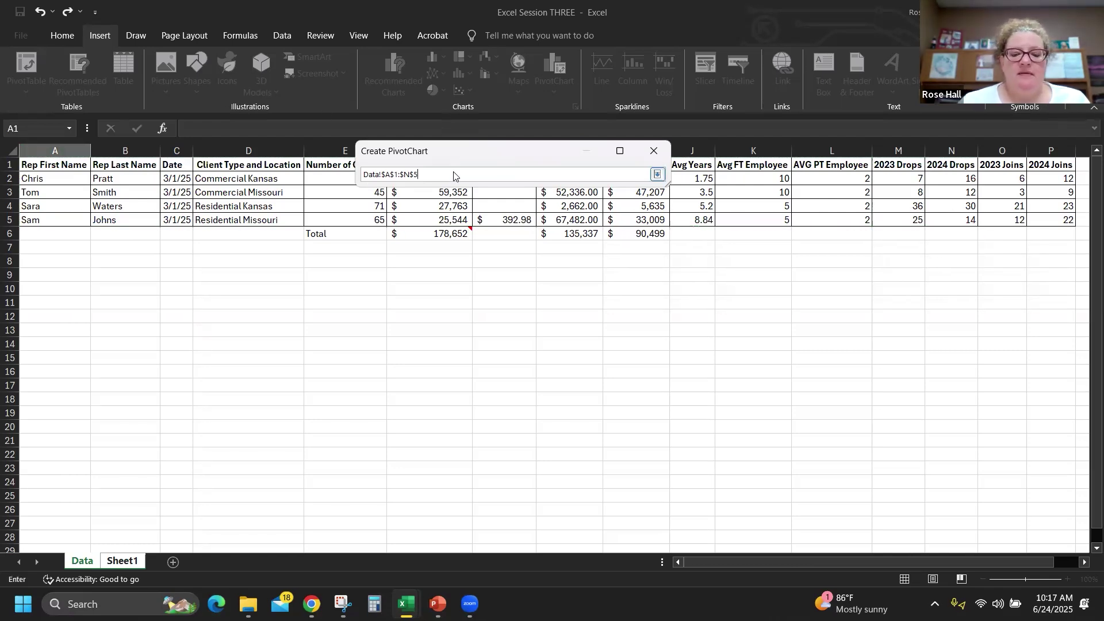
key(BackSpace)
key(BackSpace)
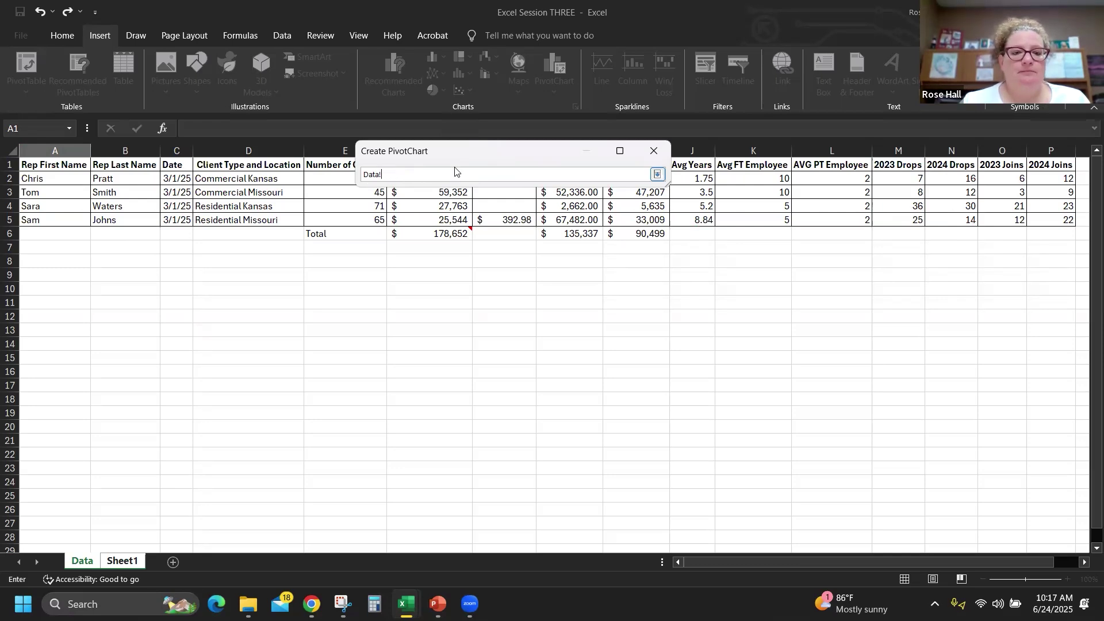
Set the PivotChart's source range to Data!$A$1:$P$5, removing the duplicated sheet reference
drag(49, 164, 1057, 218)
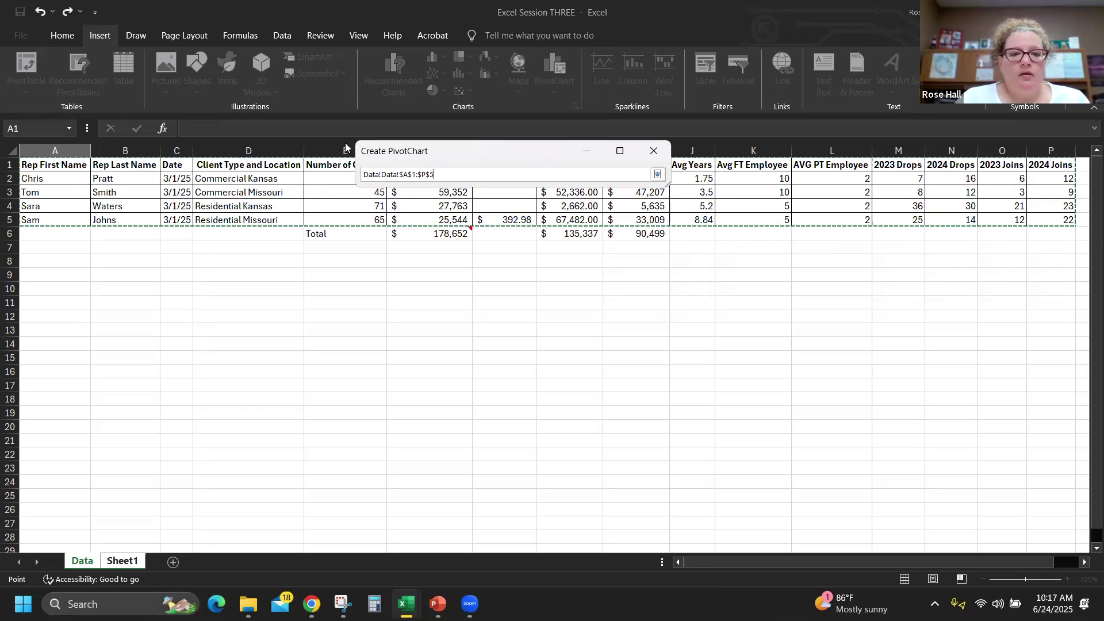
click(380, 174)
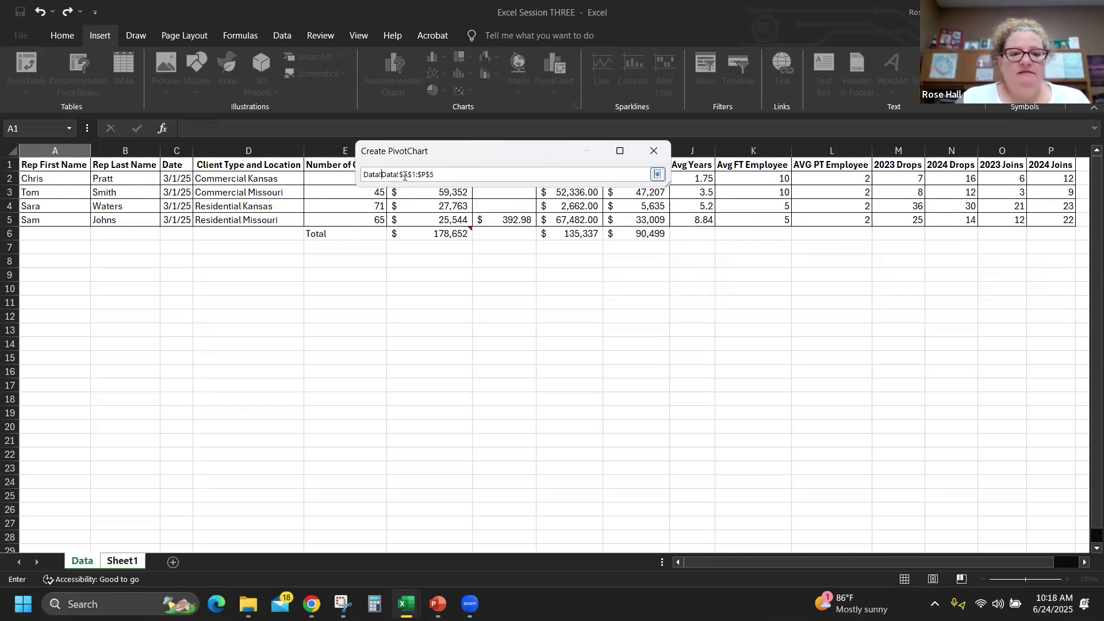
key(BackSpace)
key(BackSpace)
key(BackSpace)
key(BackSpace)
key(BackSpace)
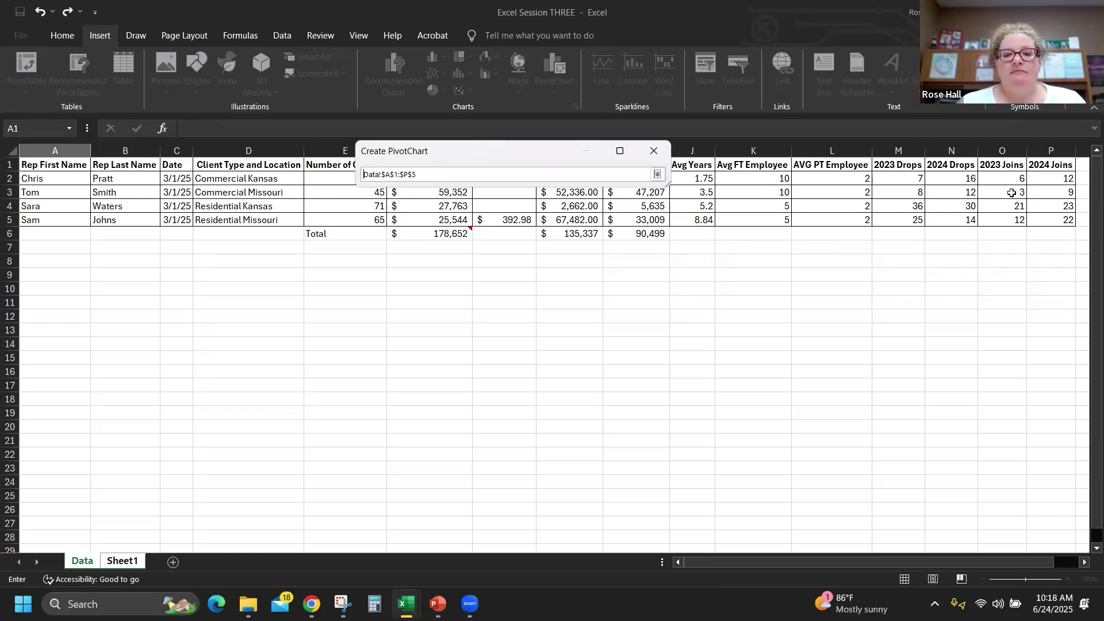
click(657, 175)
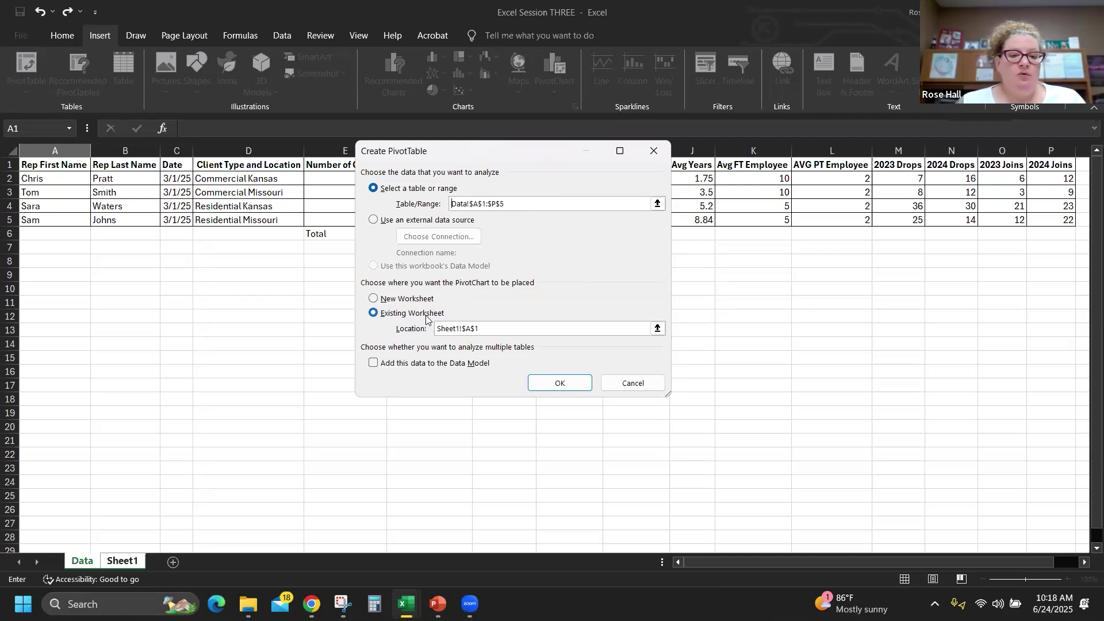
Create the PivotChart in the existing worksheet at Sheet1!$A$1 and move the empty chart closer to the PivotTable placeholder
click(442, 328)
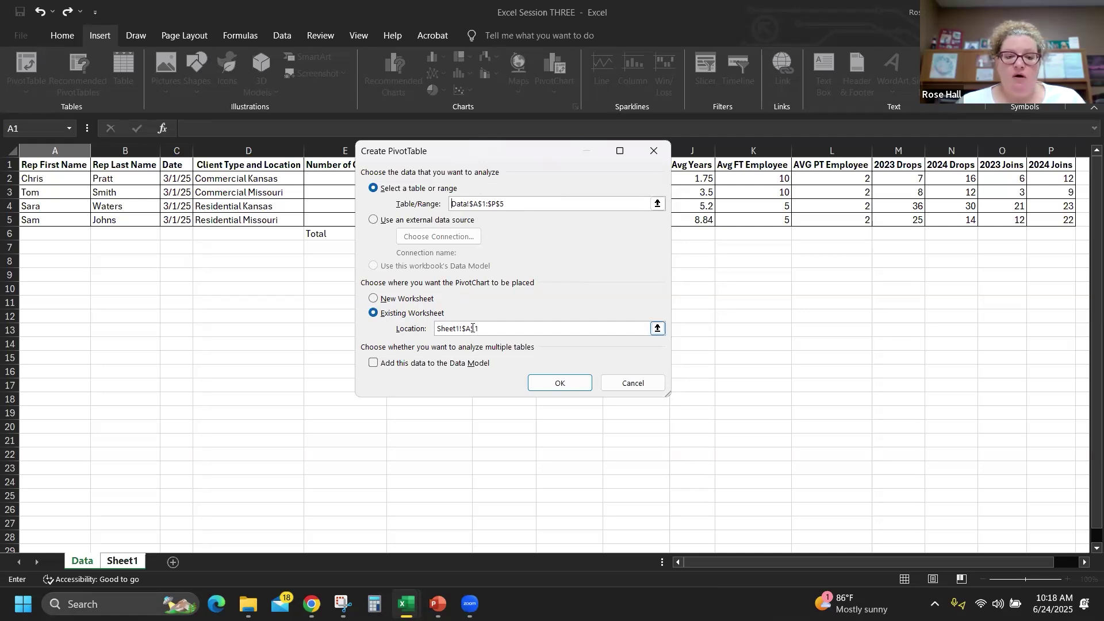
click(570, 384)
click(571, 385)
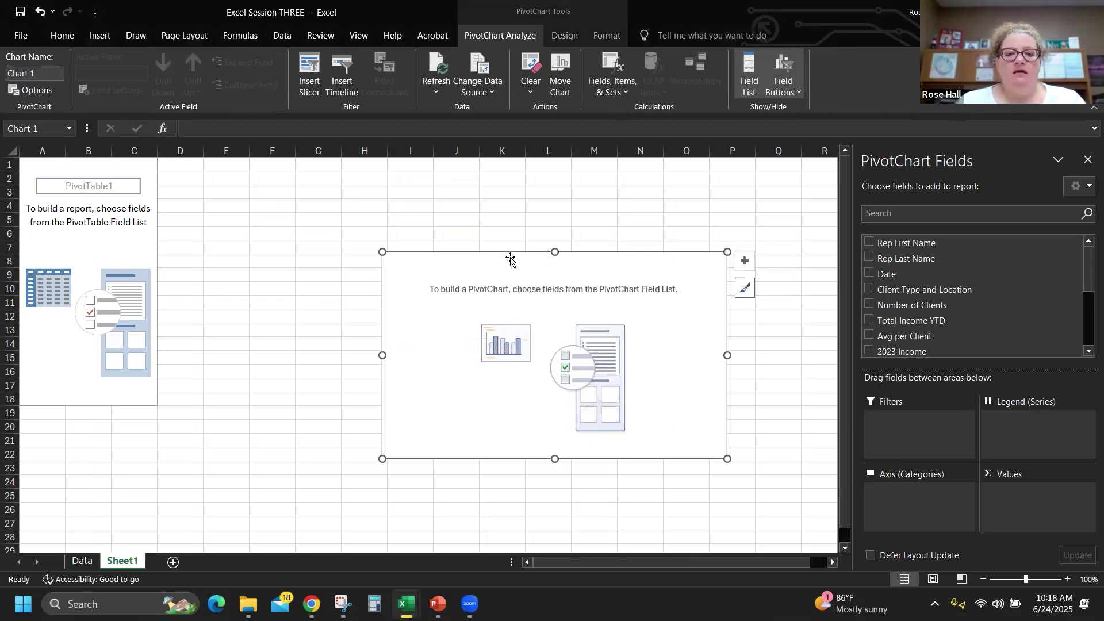
drag(504, 252, 364, 192)
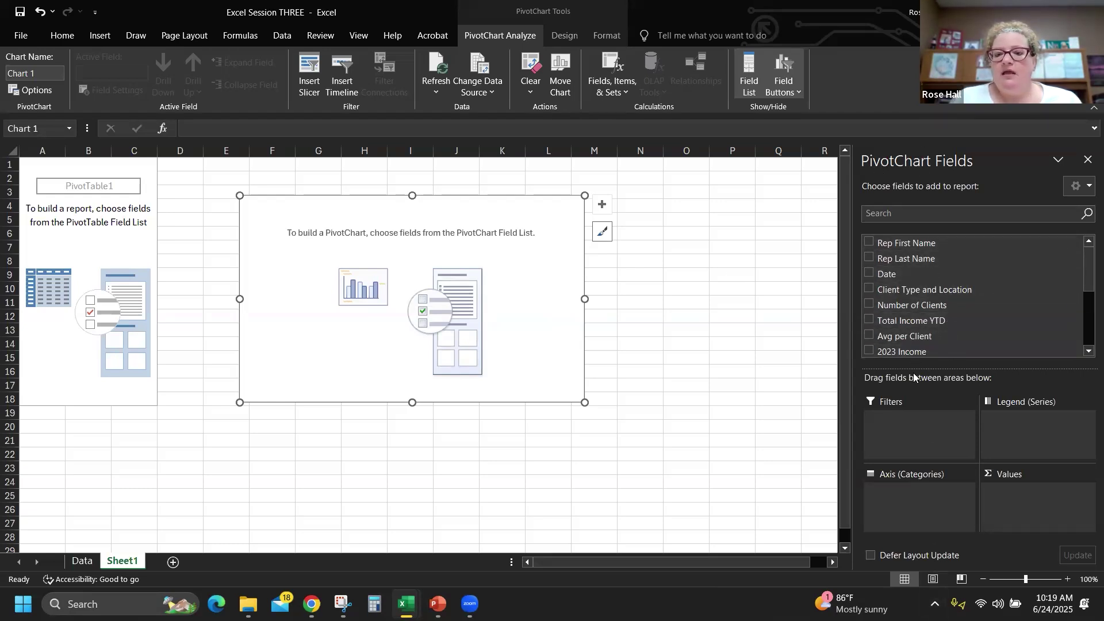
drag(894, 244, 892, 260)
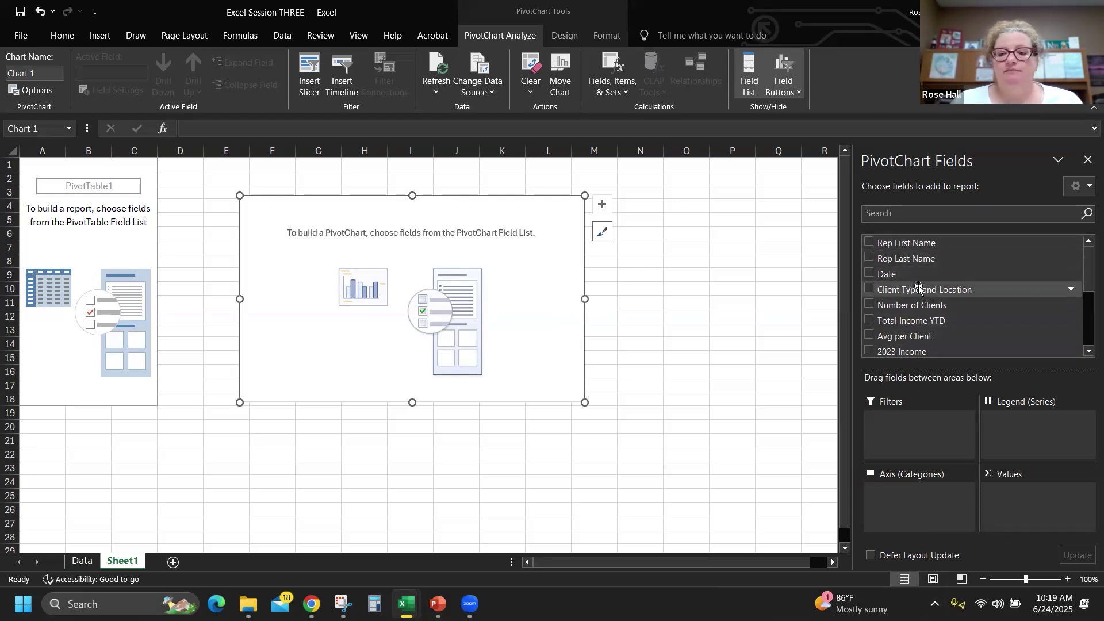
Add the Client Type and Location and Number of Clients fields to the PivotChart and close the field list
click(869, 289)
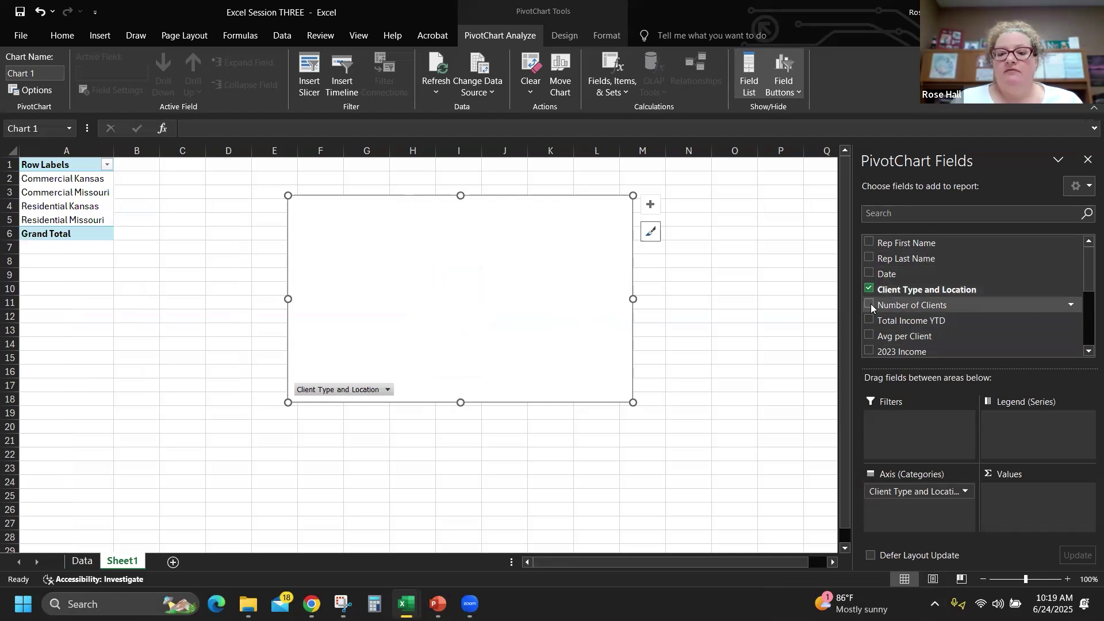
click(870, 304)
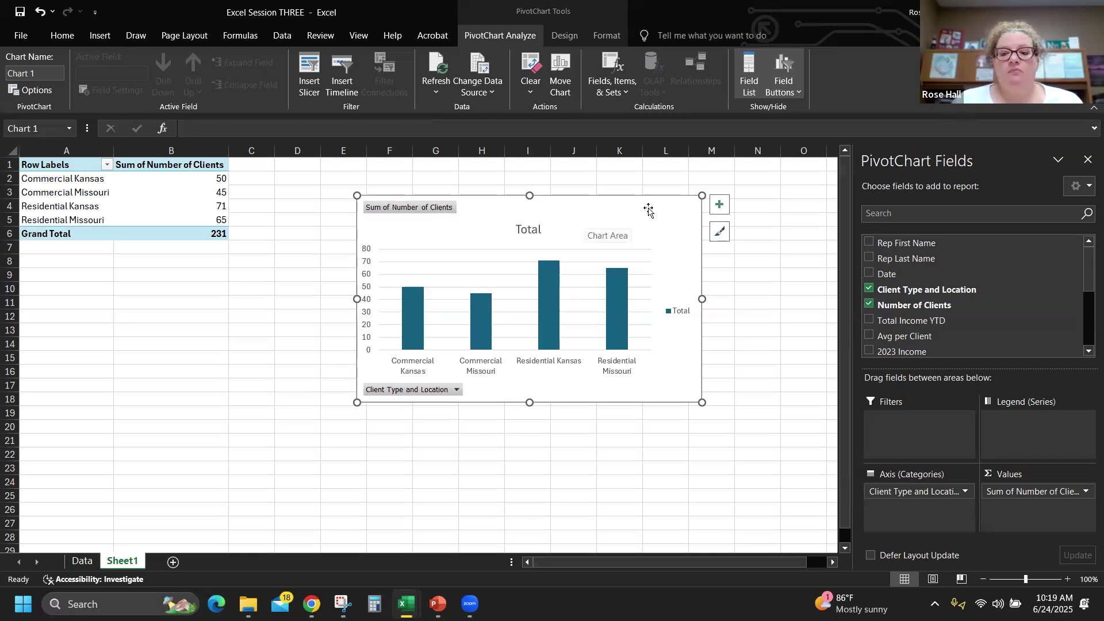
click(1088, 161)
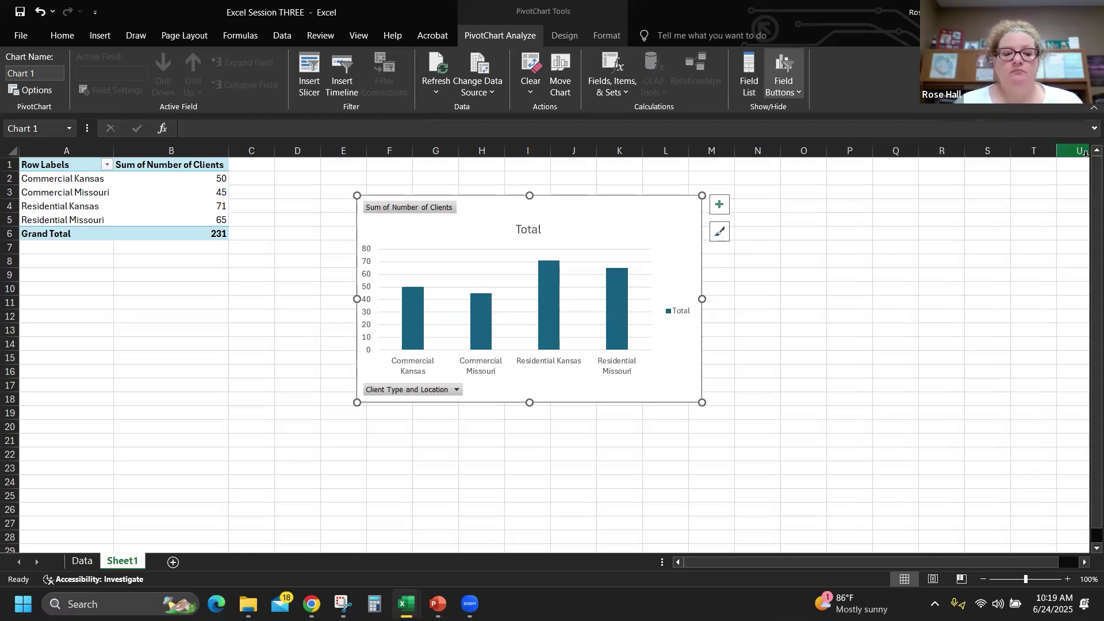
Rename Sheet1 as "Clients per Location"
double_click(124, 561)
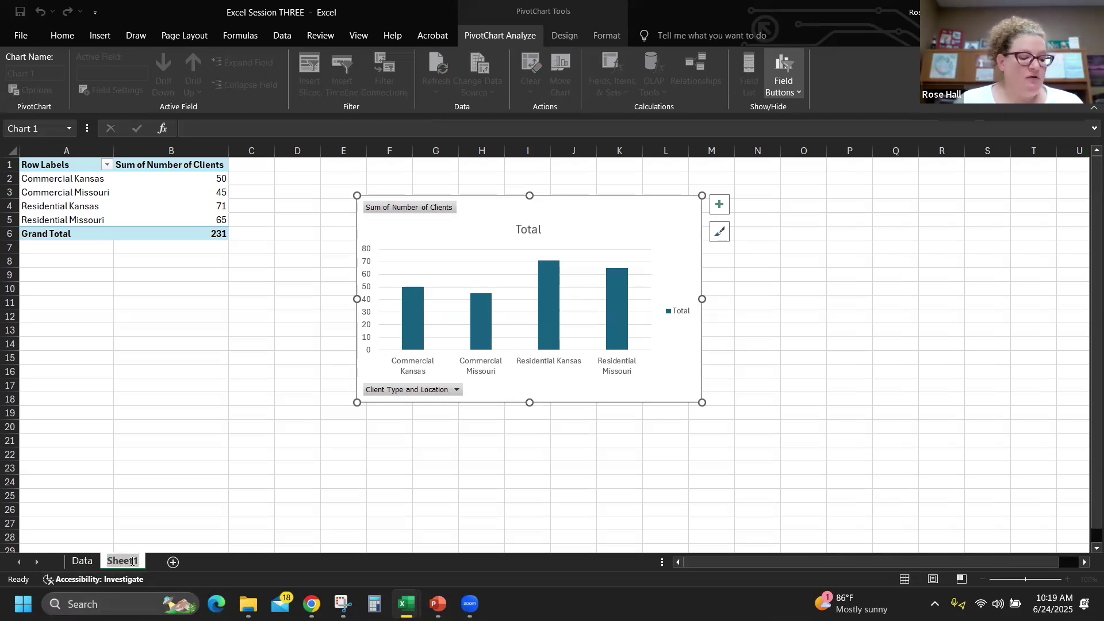
text(C)
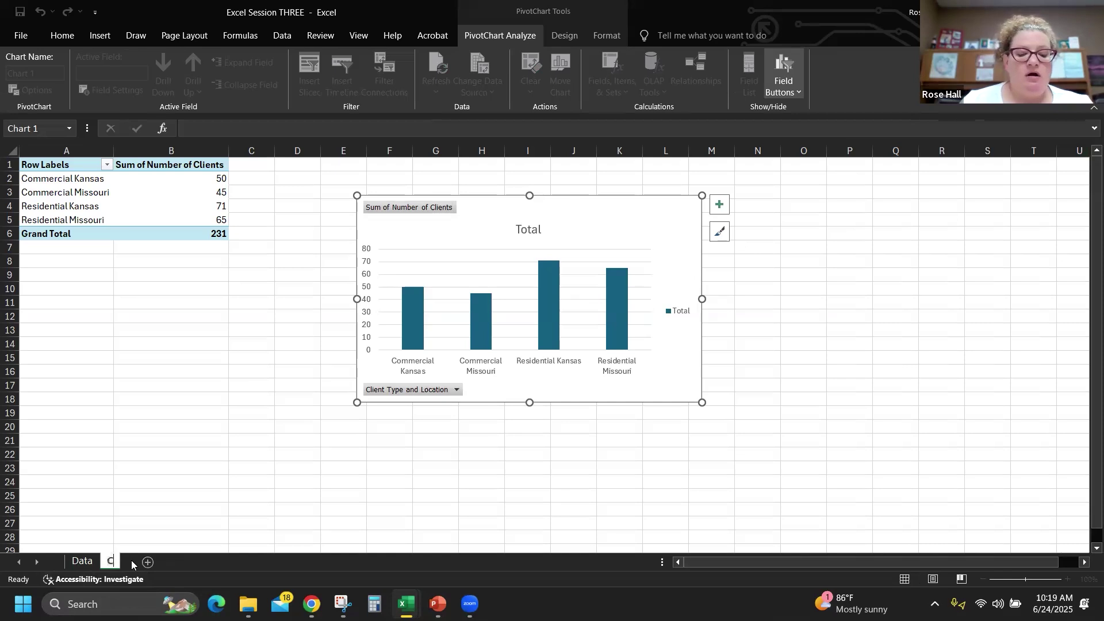
text(lints)
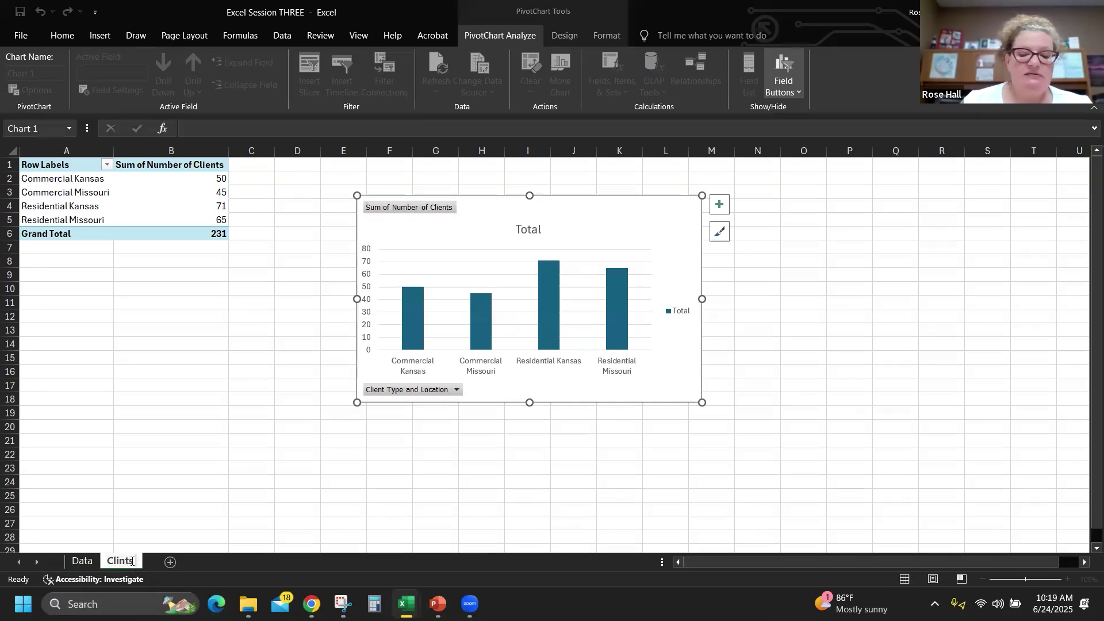
text( per Location)
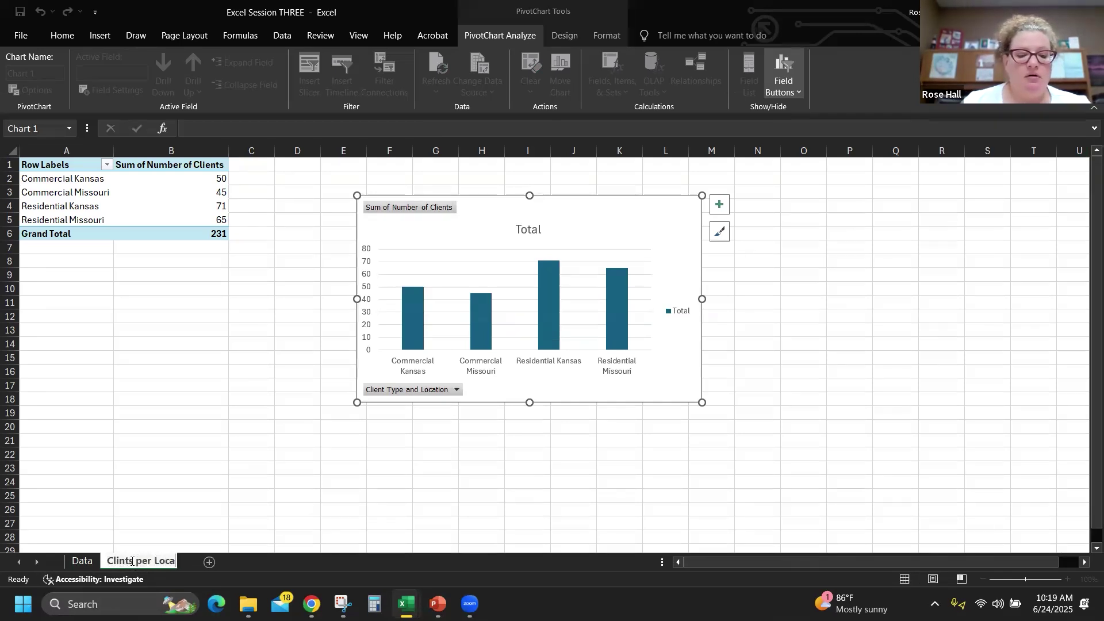
key(Return)
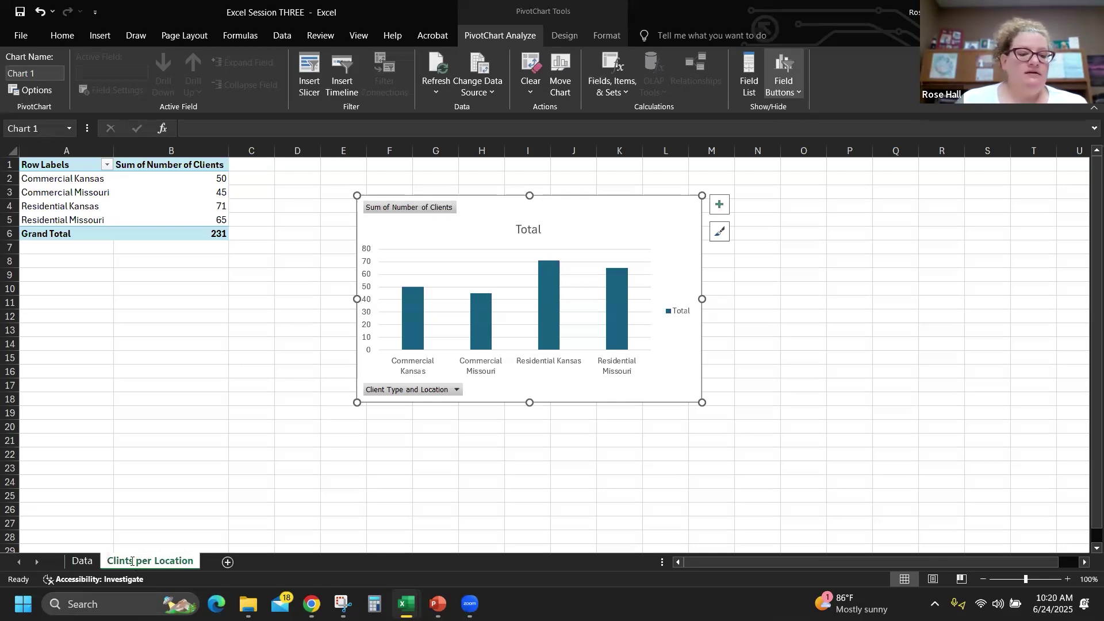
double_click(130, 561)
click(120, 560)
text(e)
key(Return)
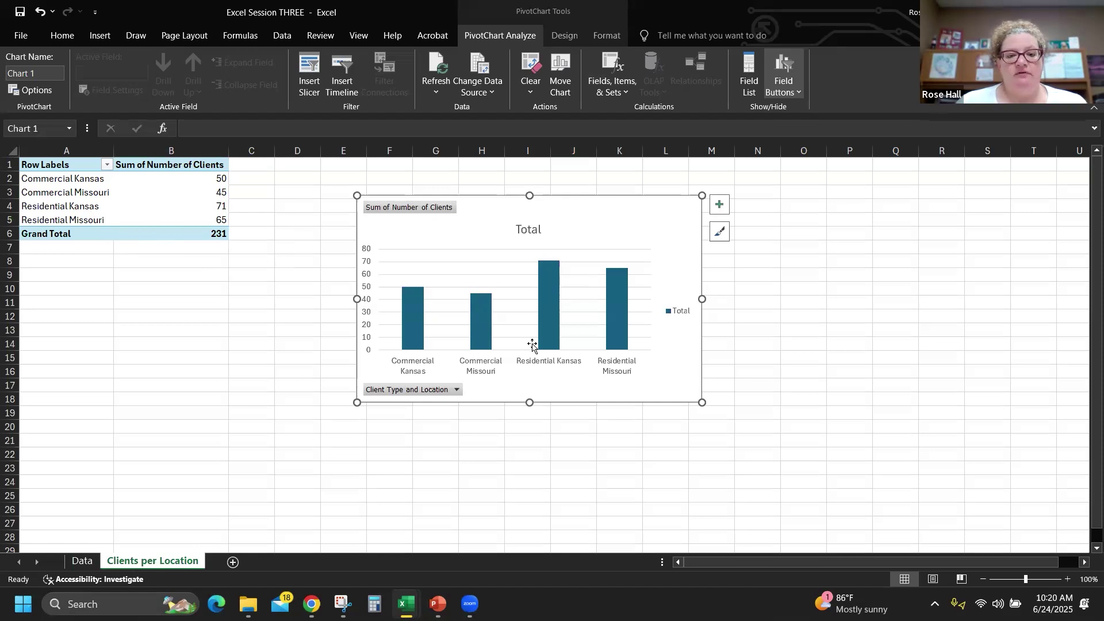
Check the Data sheet, then enlarge the PivotChart on Clients per Location and move it closer to the PivotTable
click(82, 561)
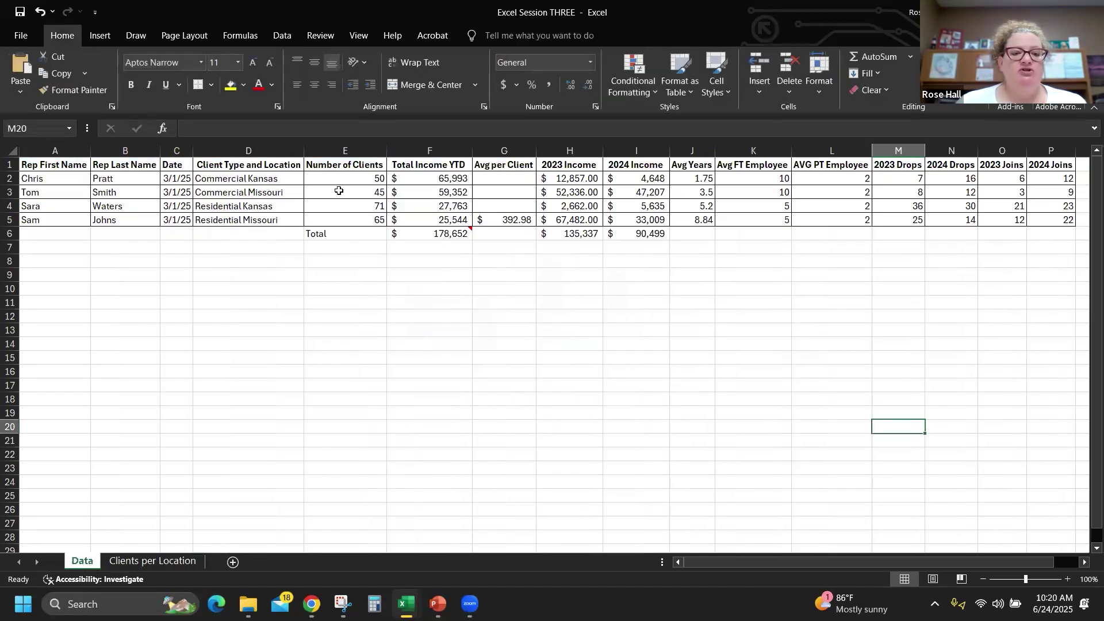
click(164, 561)
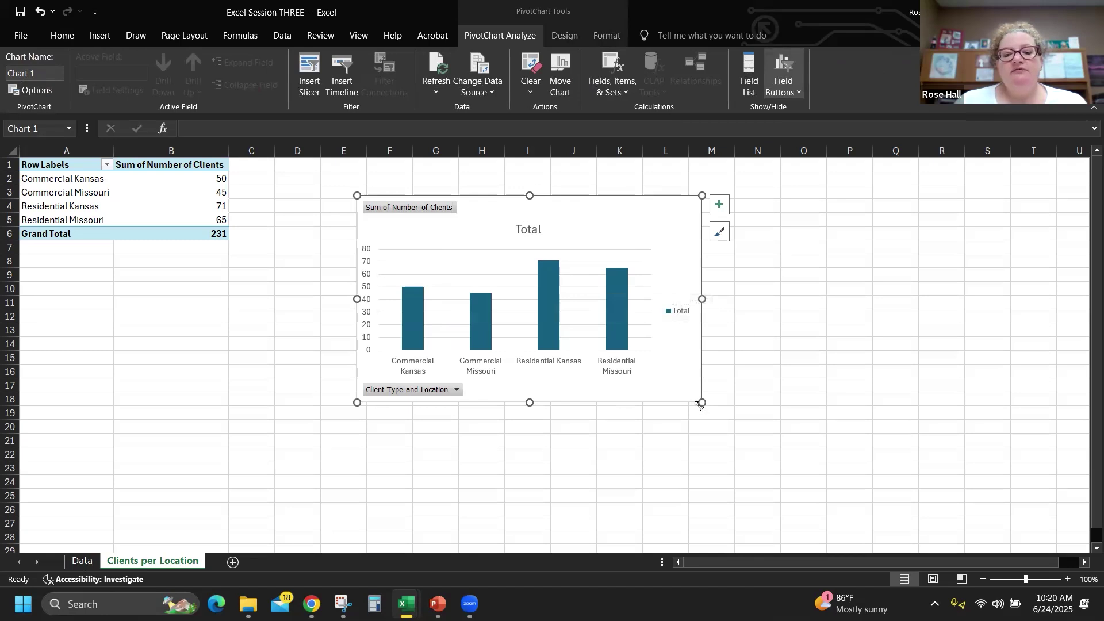
drag(705, 402, 801, 465)
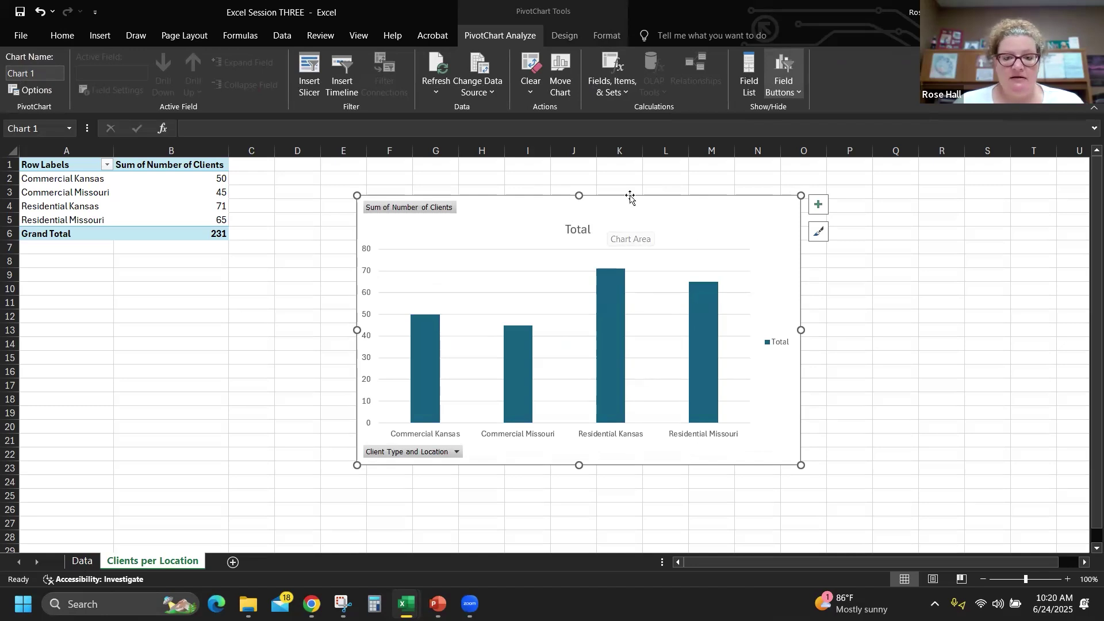
drag(633, 193, 557, 180)
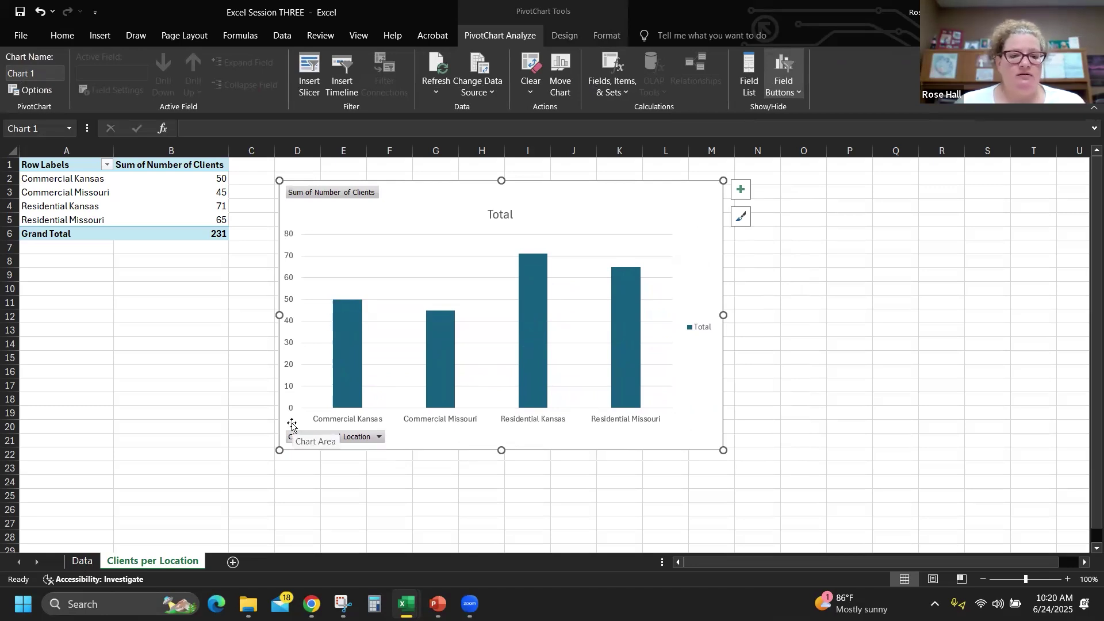
Add a new sheet after Clients per Location and start a PivotChart there, going to the Data sheet to pick its source range
click(232, 563)
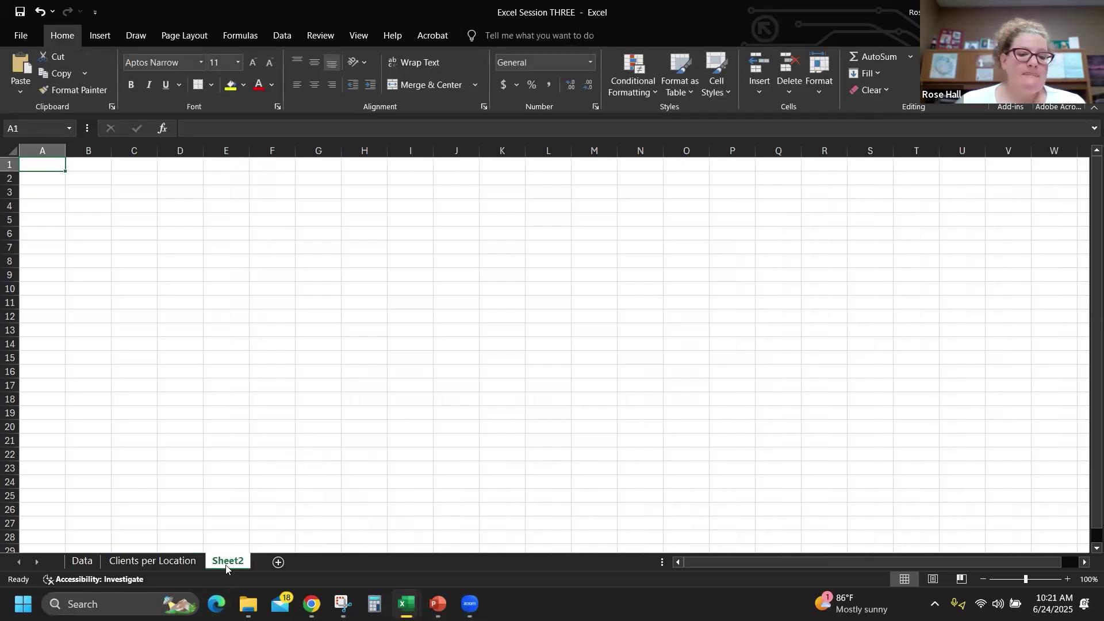
click(100, 35)
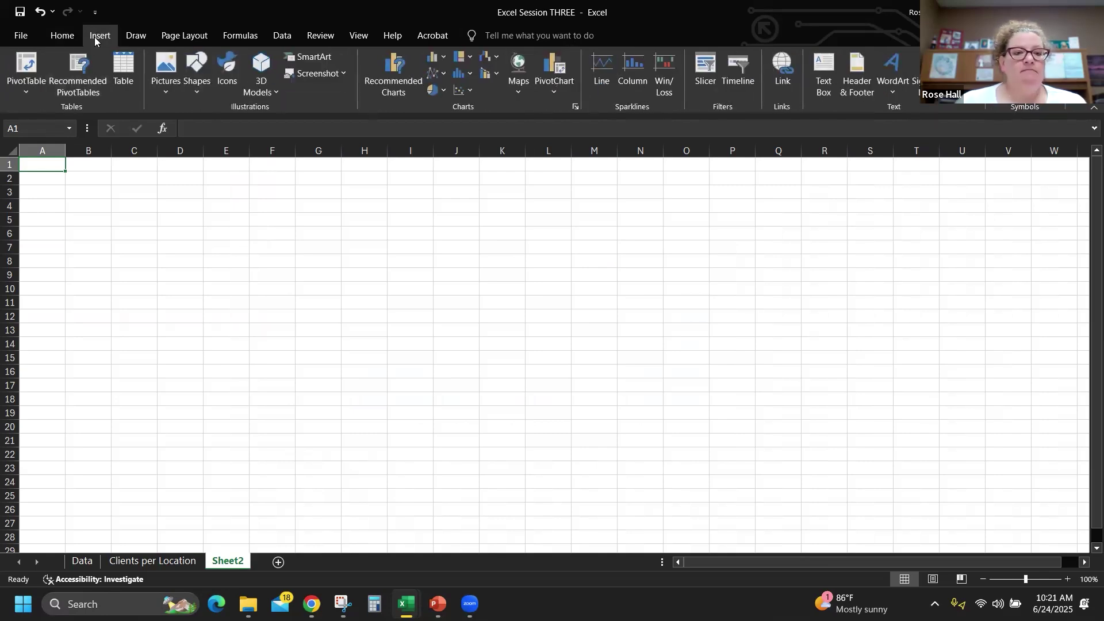
click(552, 86)
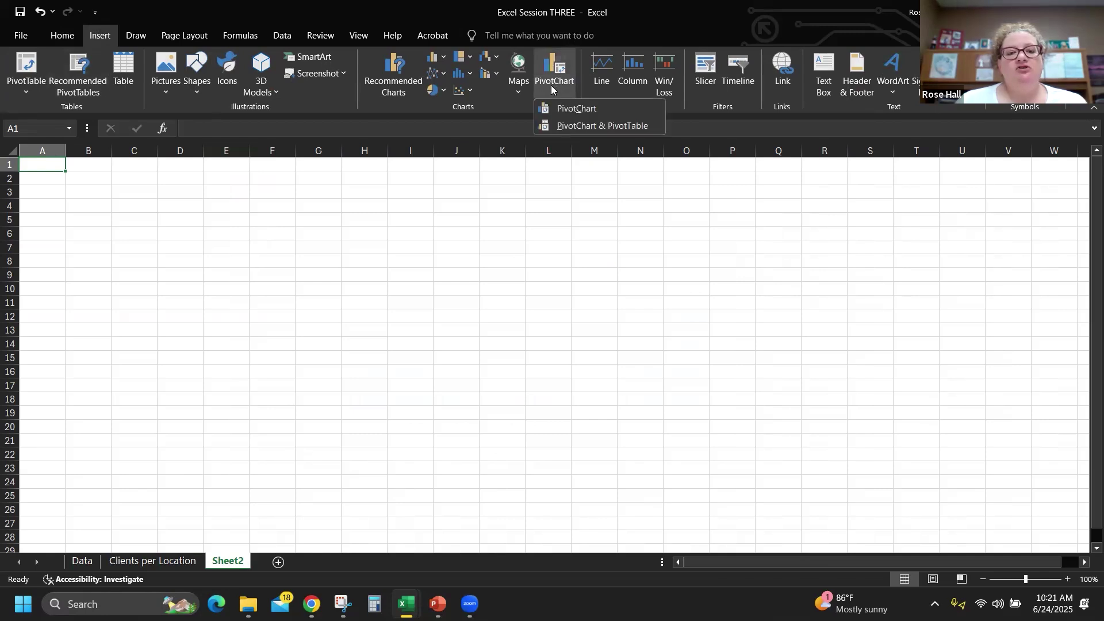
click(588, 110)
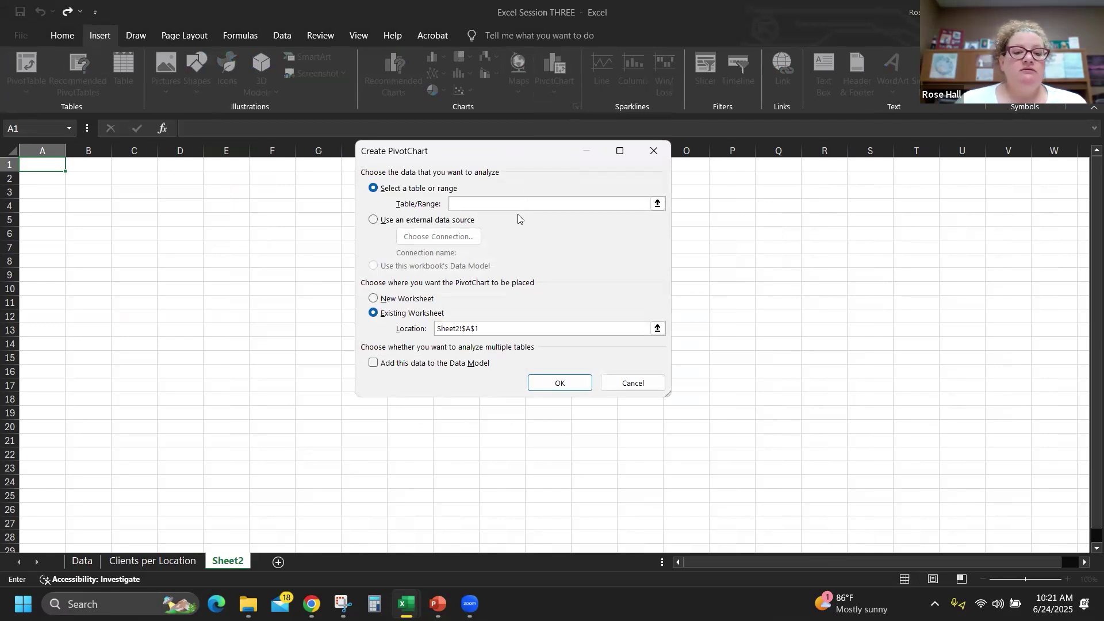
click(563, 203)
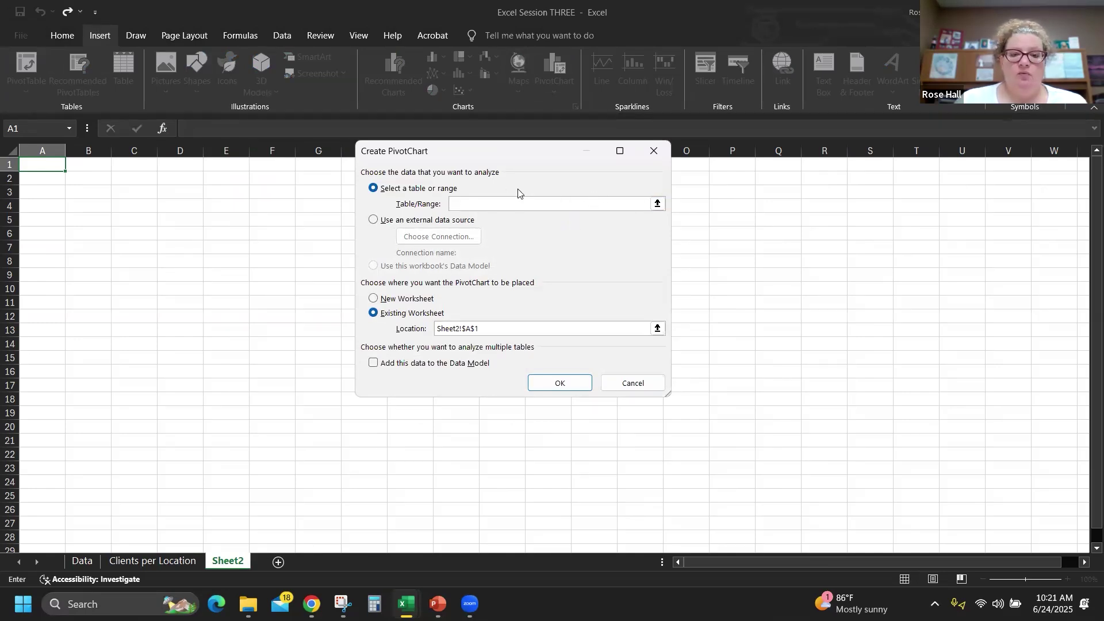
click(658, 203)
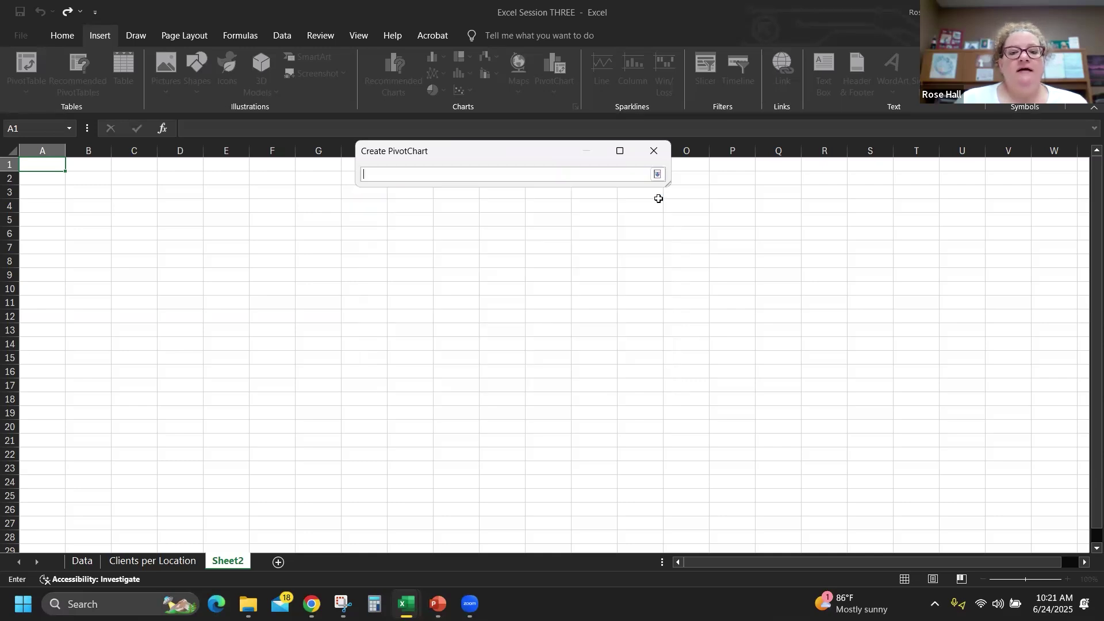
click(81, 562)
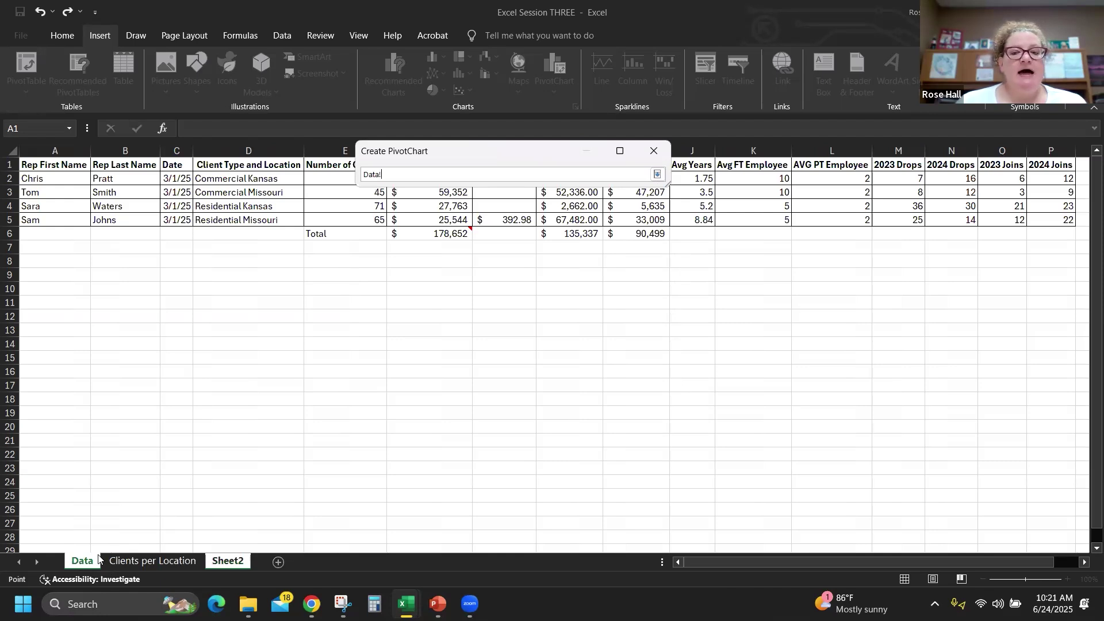
Set the source range to Data!$A$1:$P$5 and create the PivotChart in the existing worksheet at Sheet2!$A$1
drag(60, 160, 1045, 219)
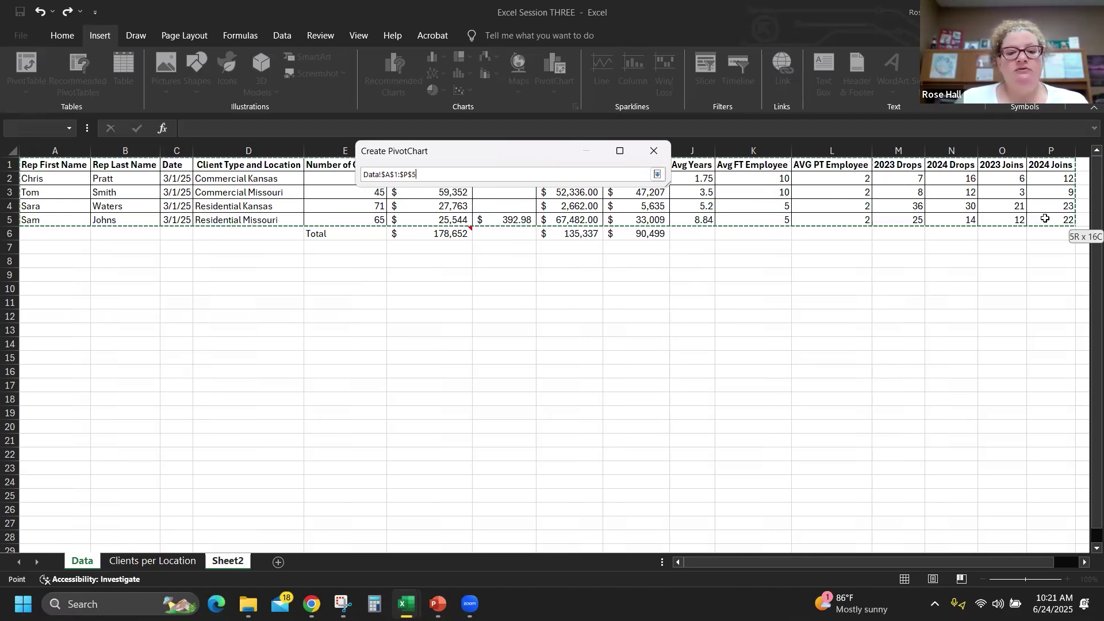
drag(1045, 219, 1044, 218)
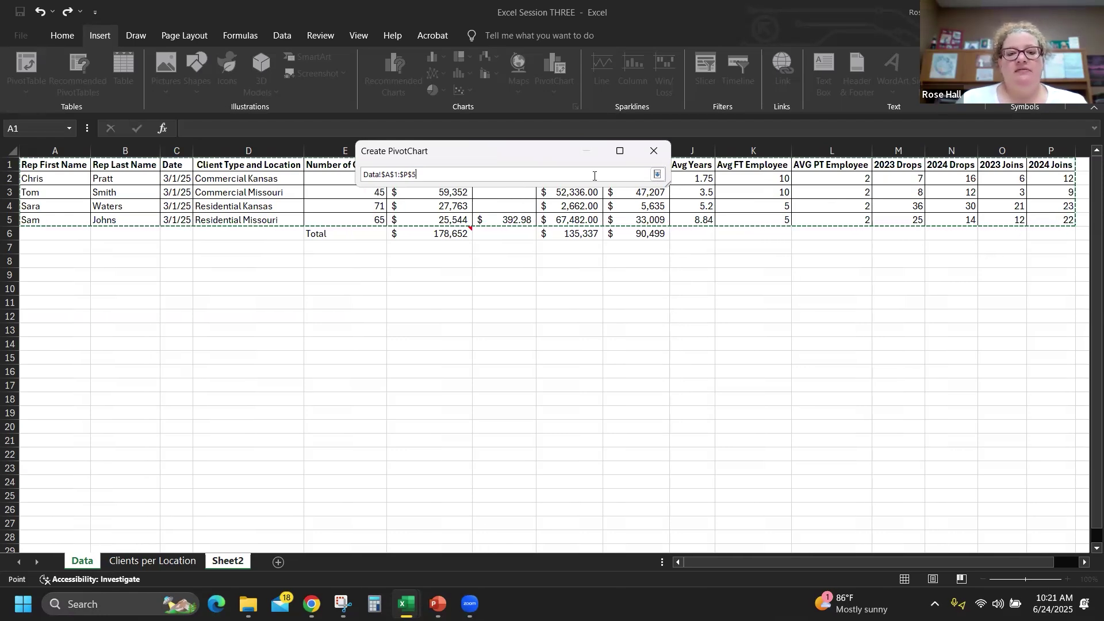
click(658, 174)
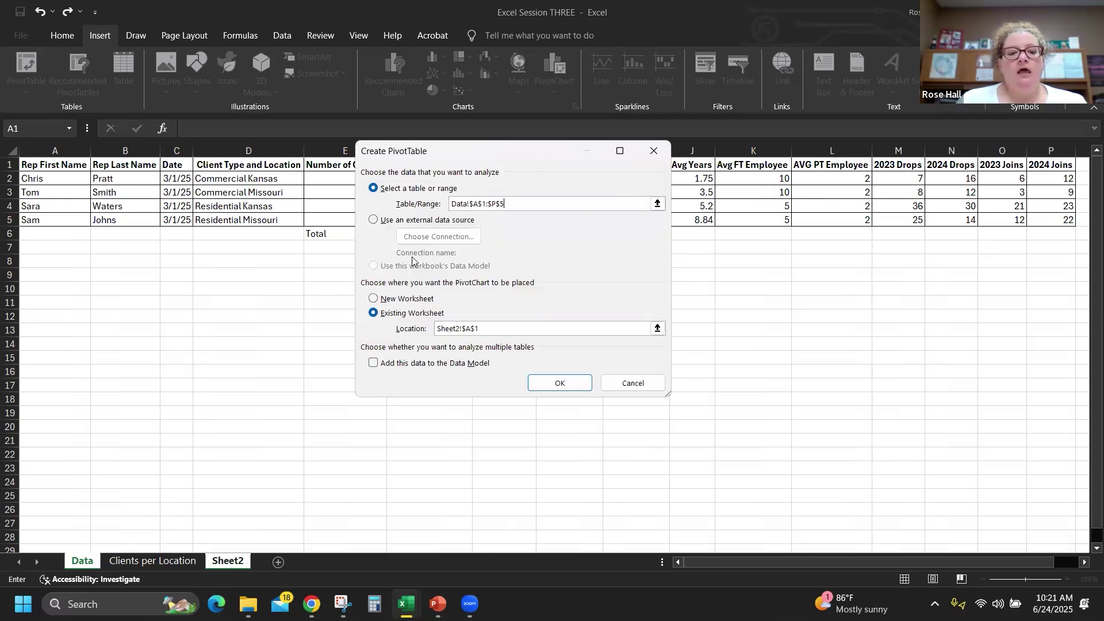
click(455, 332)
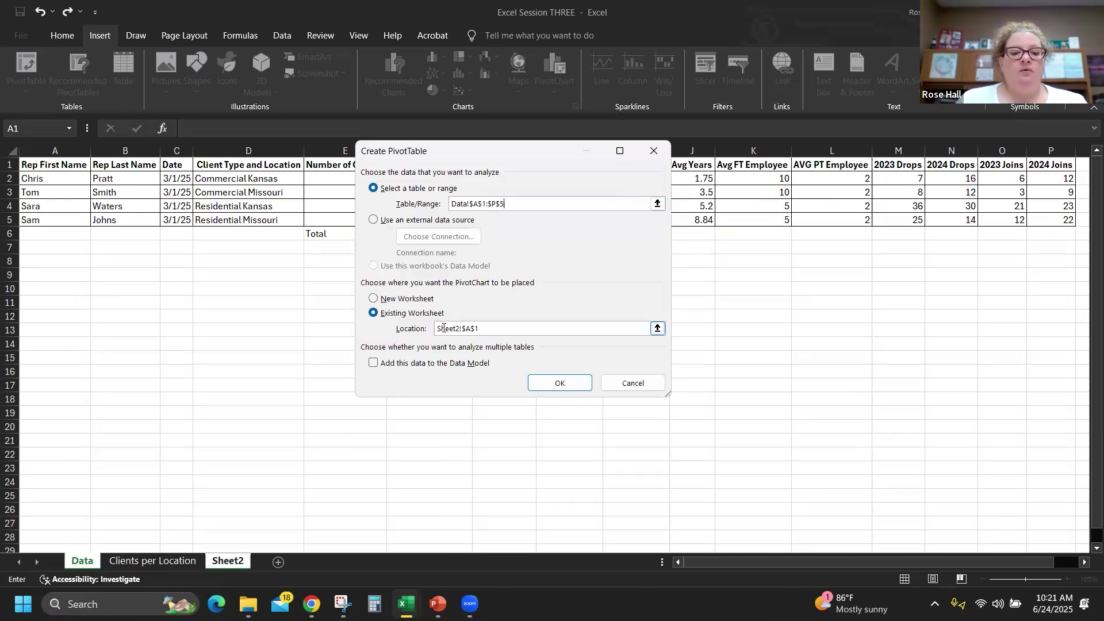
click(560, 383)
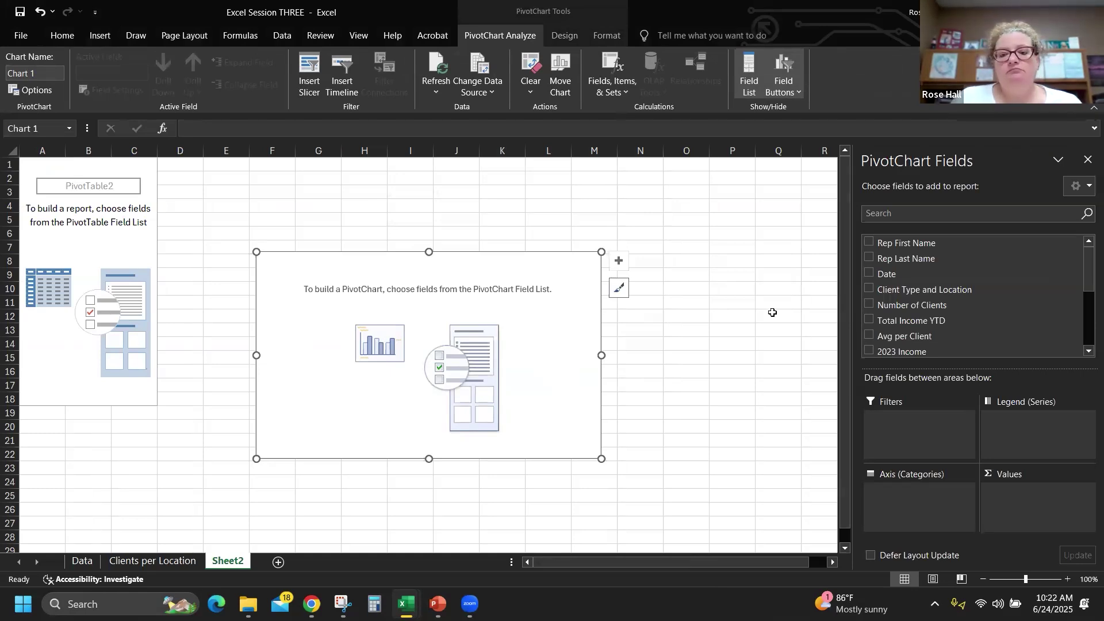
Chart Avg FT Employee and AVG PT Employee by Client Type and Location, leaving out Number of Clients, and close the field list
click(869, 289)
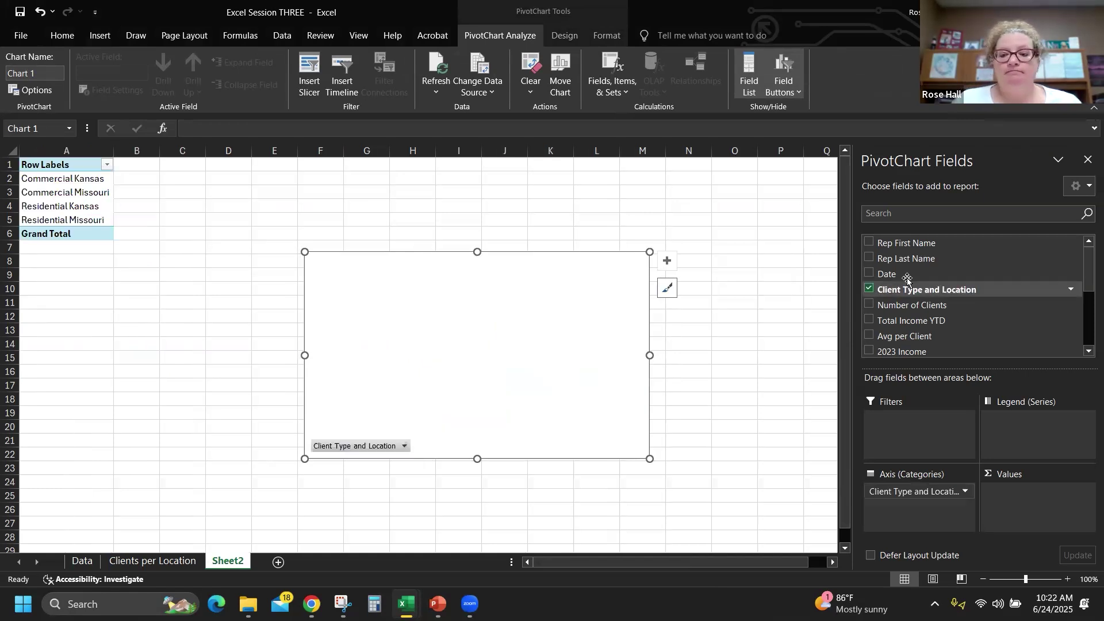
click(869, 304)
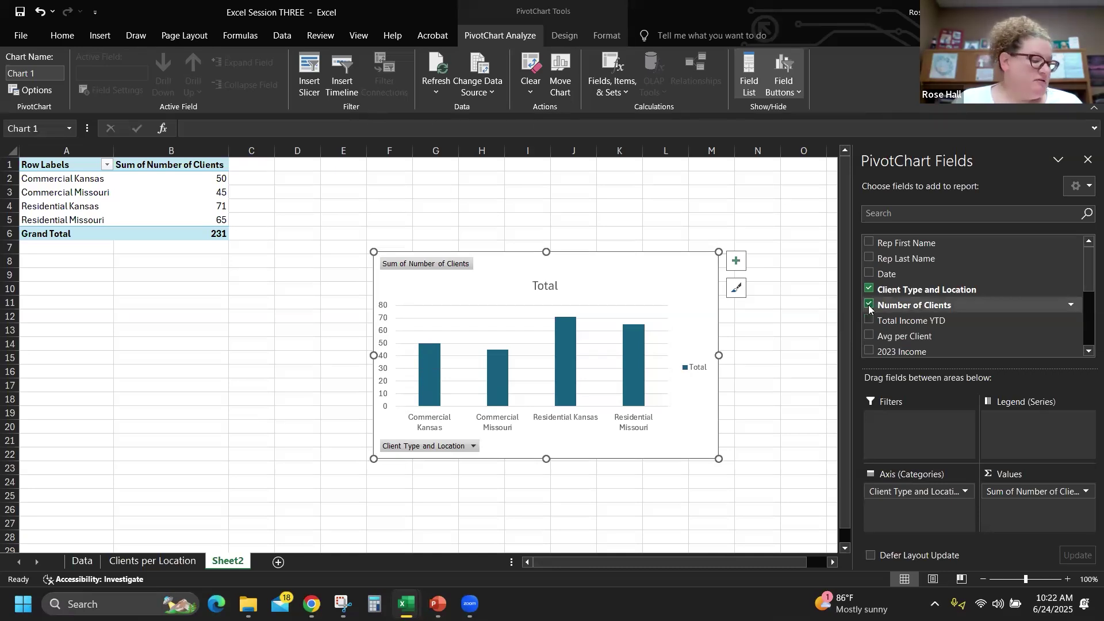
click(868, 305)
scroll(874, 306, down, 6)
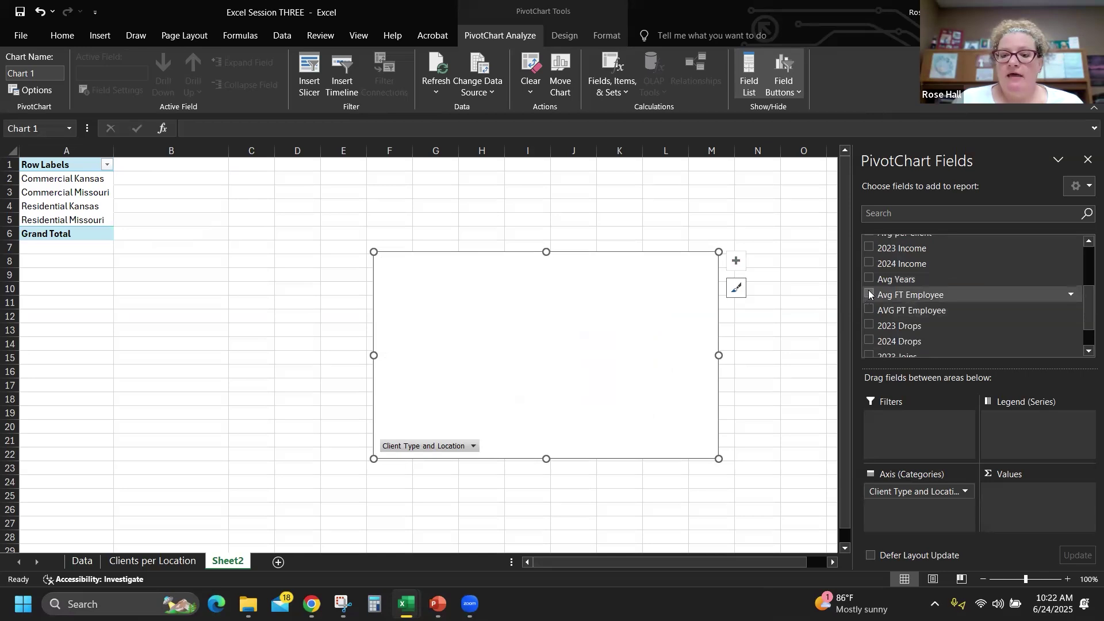
click(867, 294)
click(869, 310)
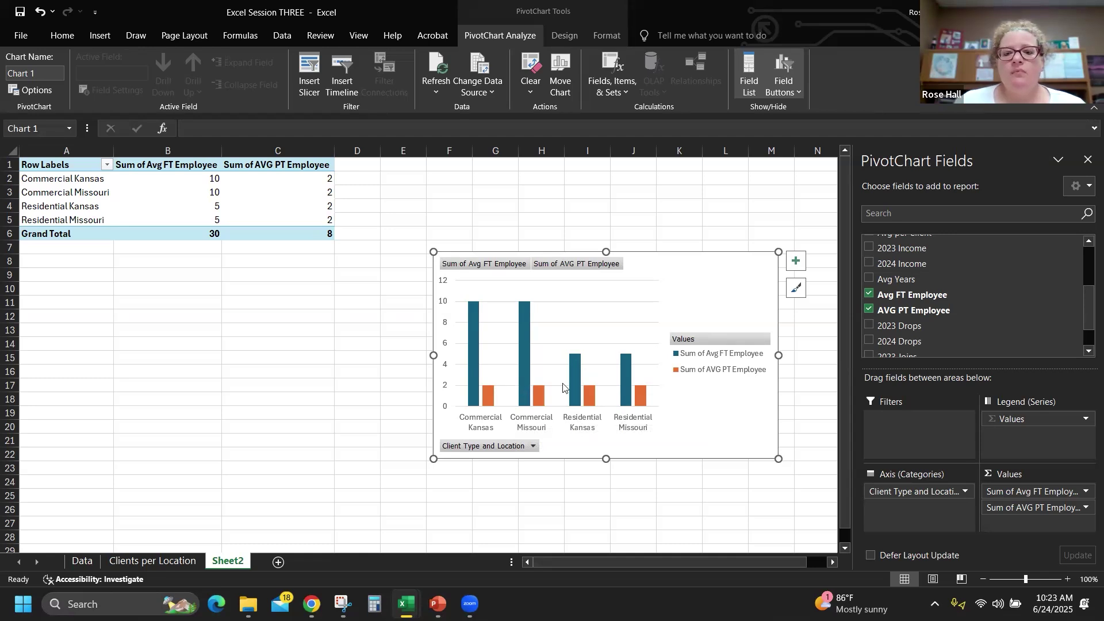
click(1087, 162)
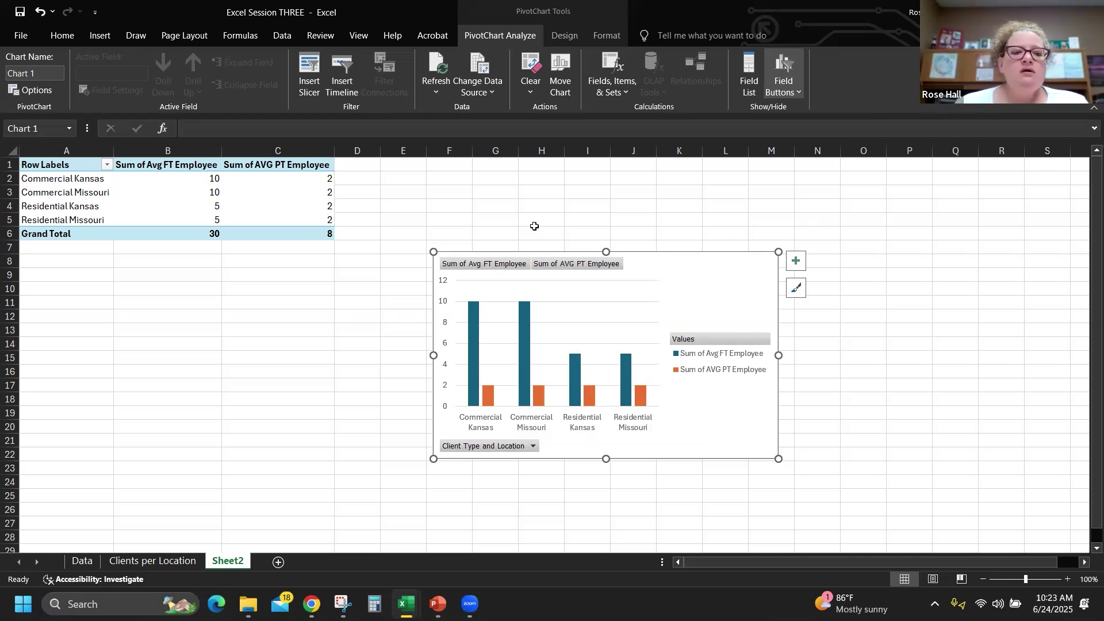
Delete the PivotTable cells A1:C6 on Sheet2 with the Shift cells up option, keeping the chart
click(72, 168)
drag(73, 173, 304, 223)
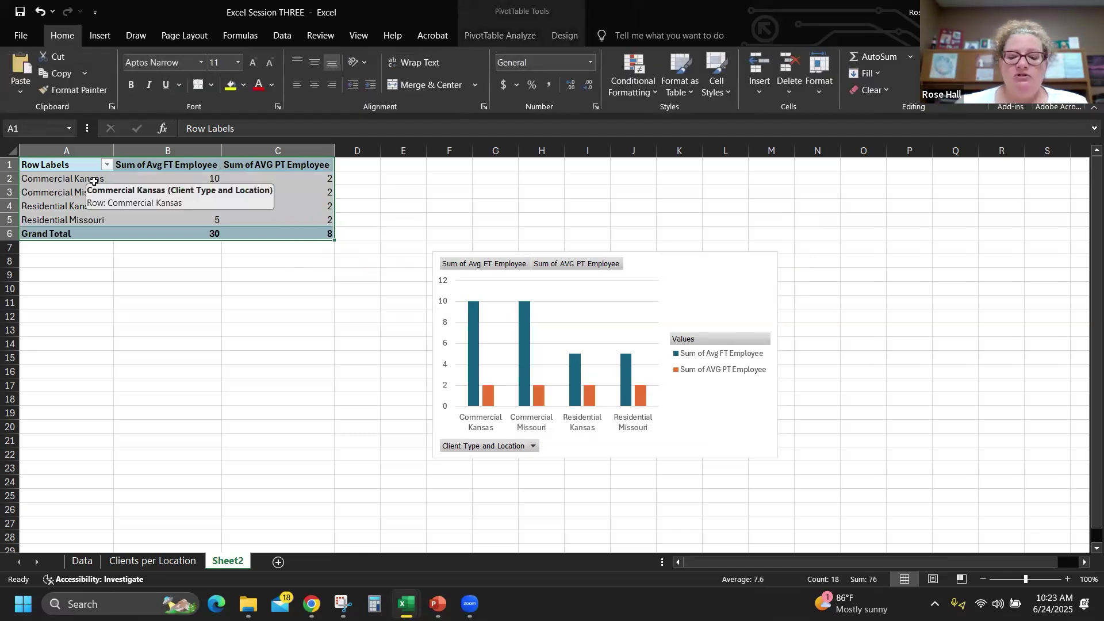
key(ctrl+minus)
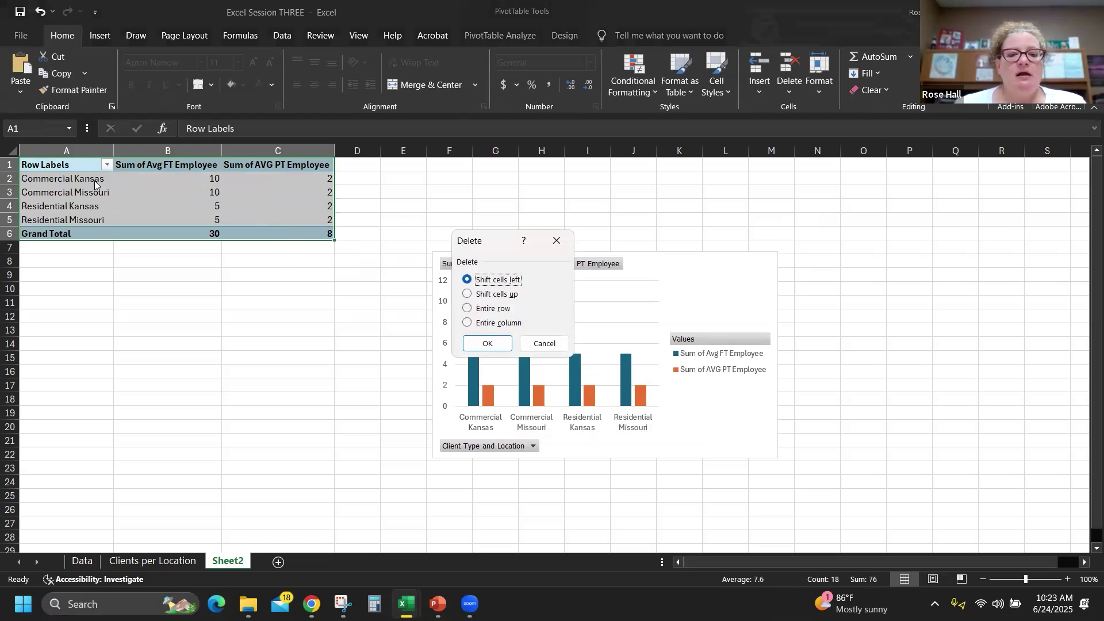
click(496, 295)
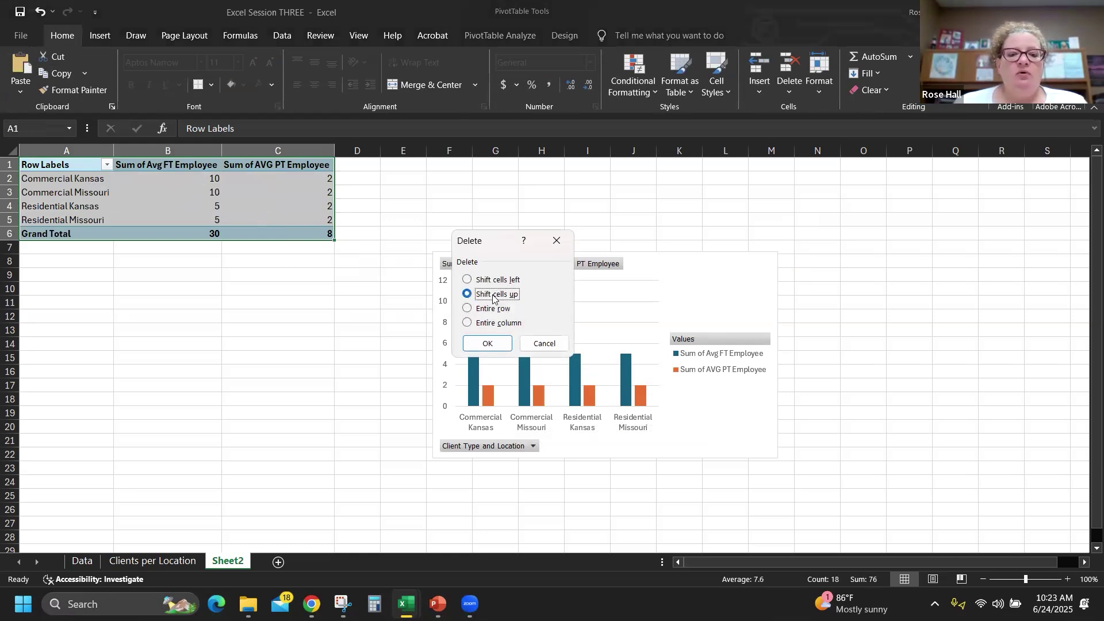
click(478, 345)
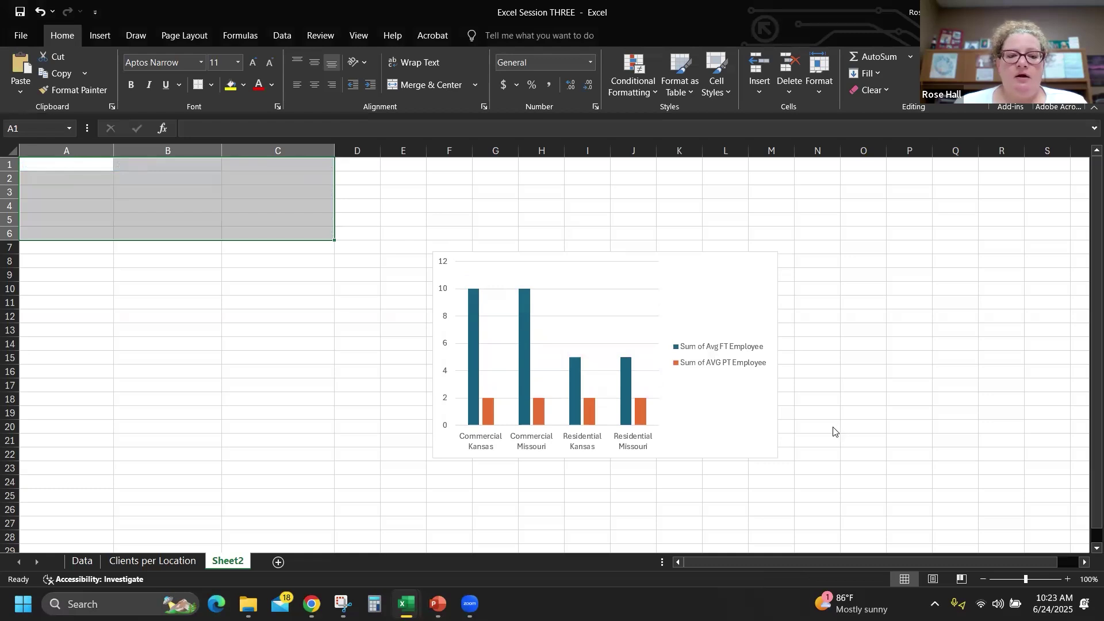
click(536, 190)
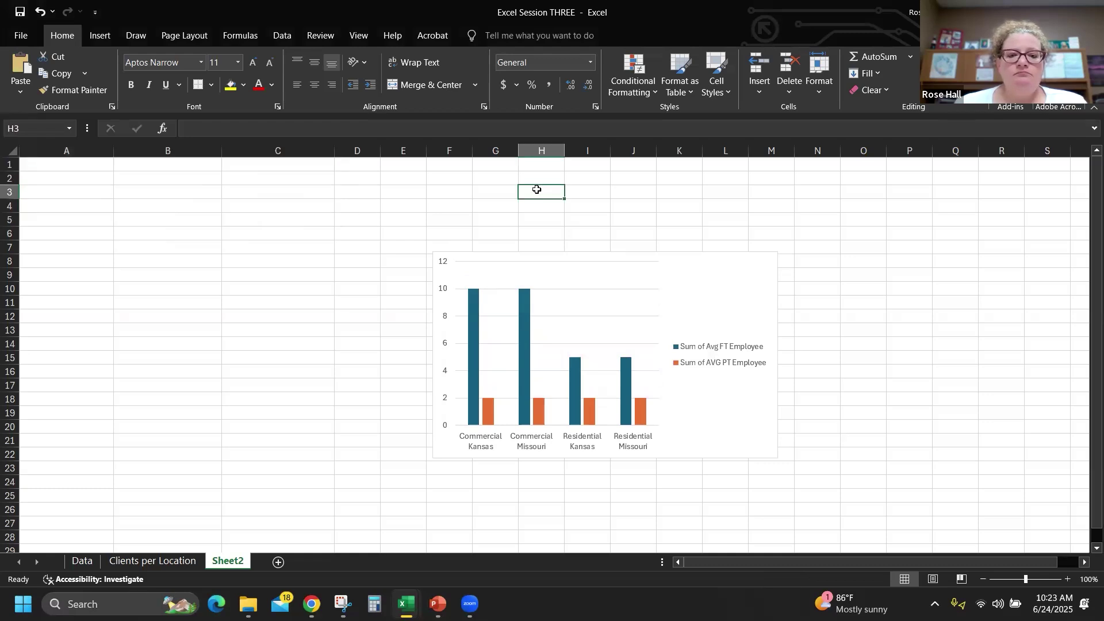
Move the employee chart up to cell C3 and enlarge it to span about columns C to N down to row 27
click(702, 295)
drag(738, 253, 552, 184)
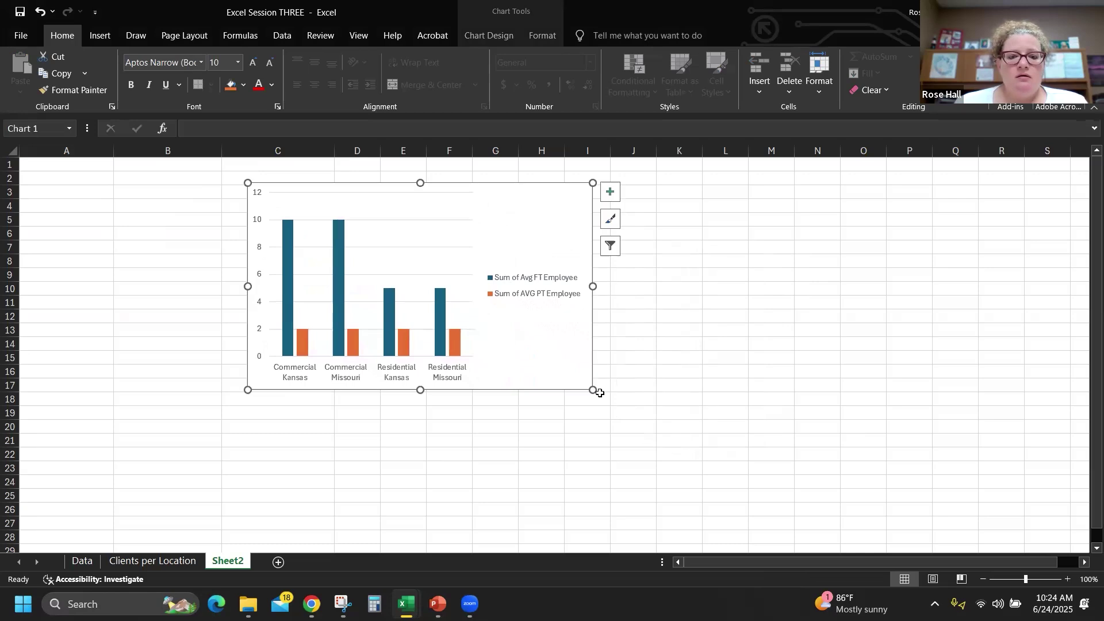
drag(600, 392, 829, 521)
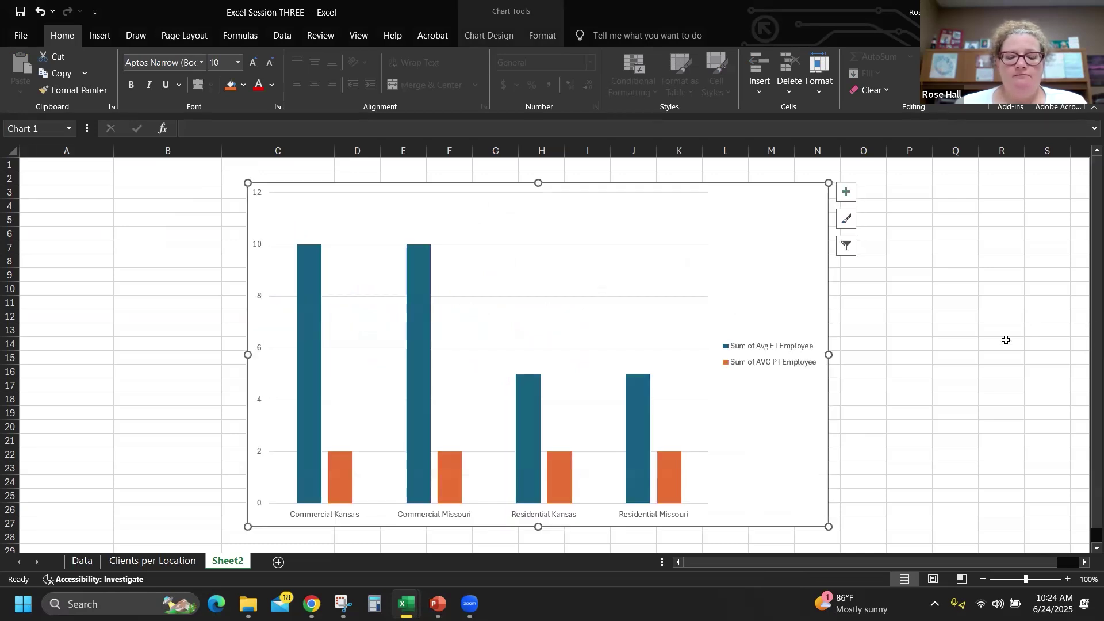
scroll(957, 334, down, 1)
scroll(957, 334, up, 1)
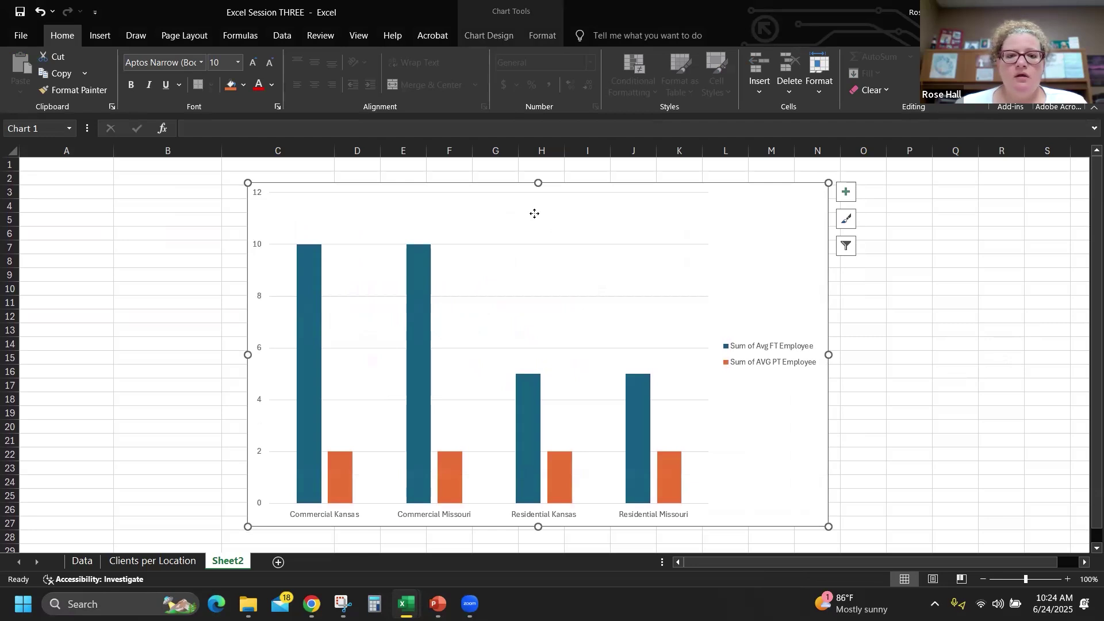
Try the striped and dark chart styles, settling on the white-background style whose columns fade out toward the axis
click(515, 212)
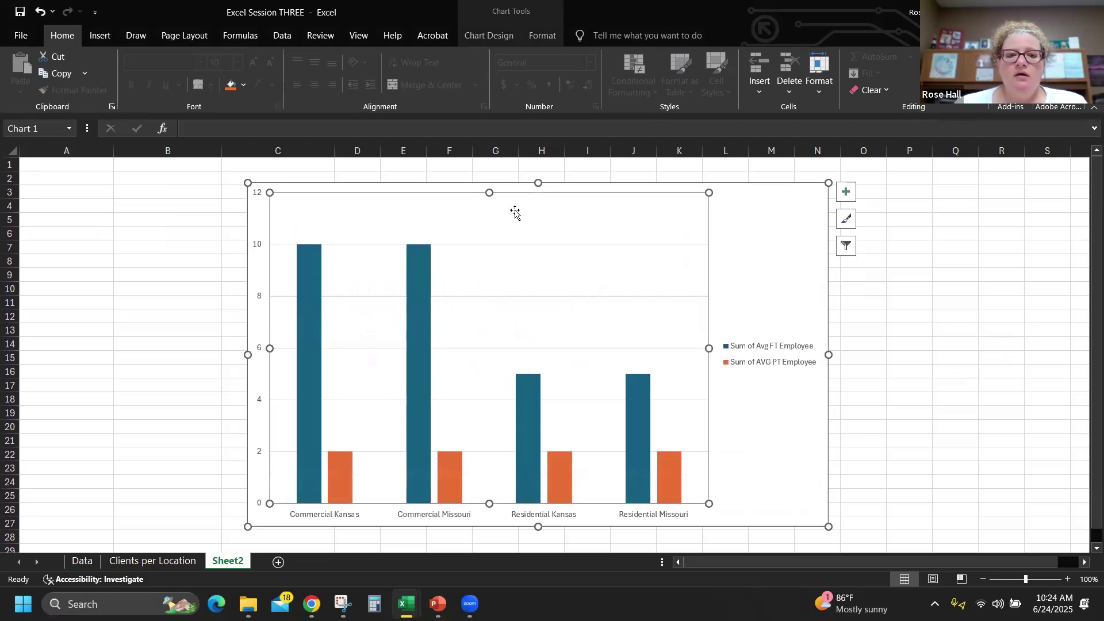
click(839, 245)
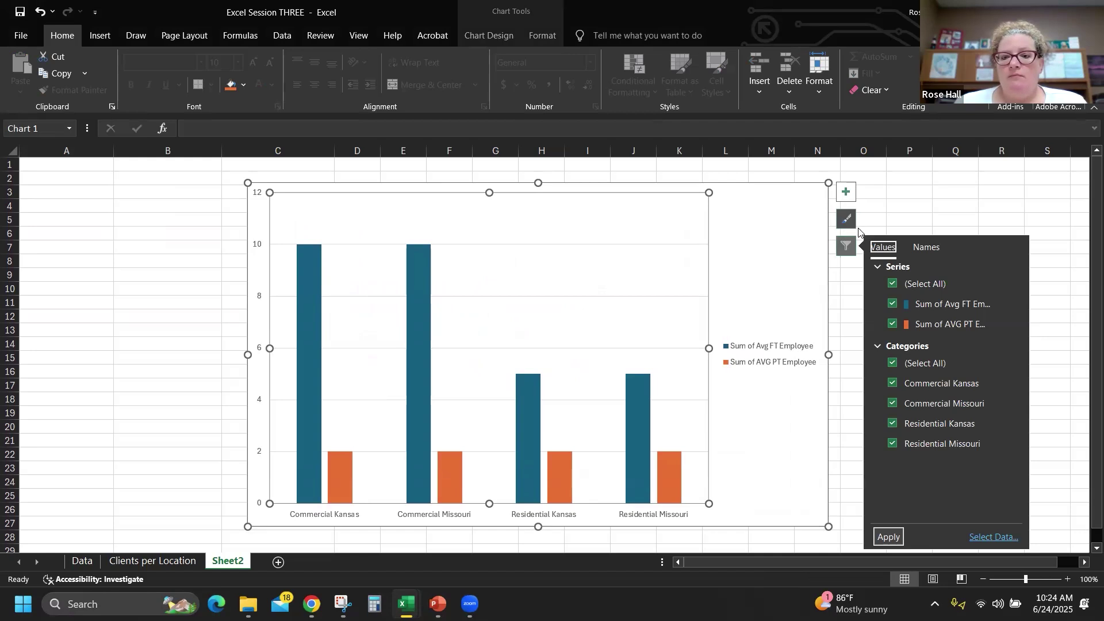
click(855, 225)
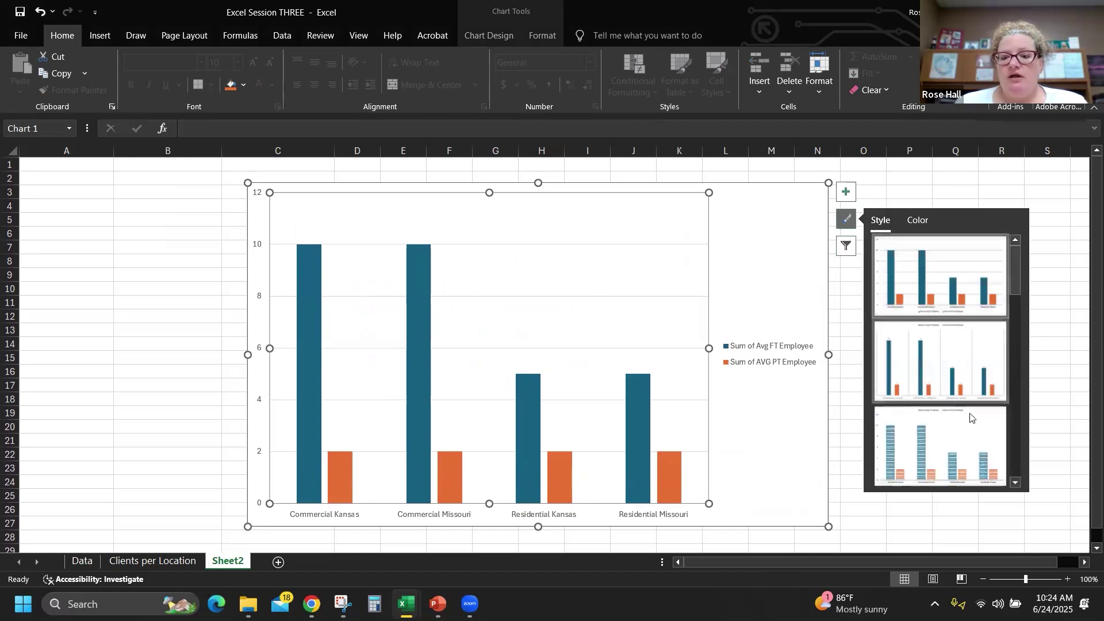
click(966, 463)
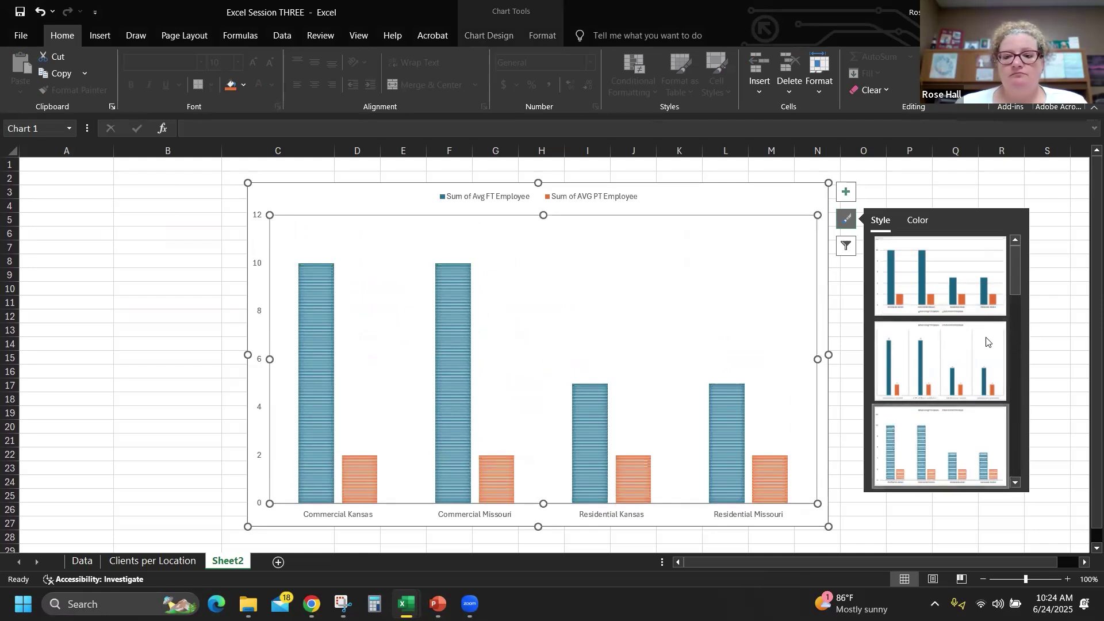
scroll(987, 341, down, 1)
scroll(978, 345, down, 1)
click(974, 357)
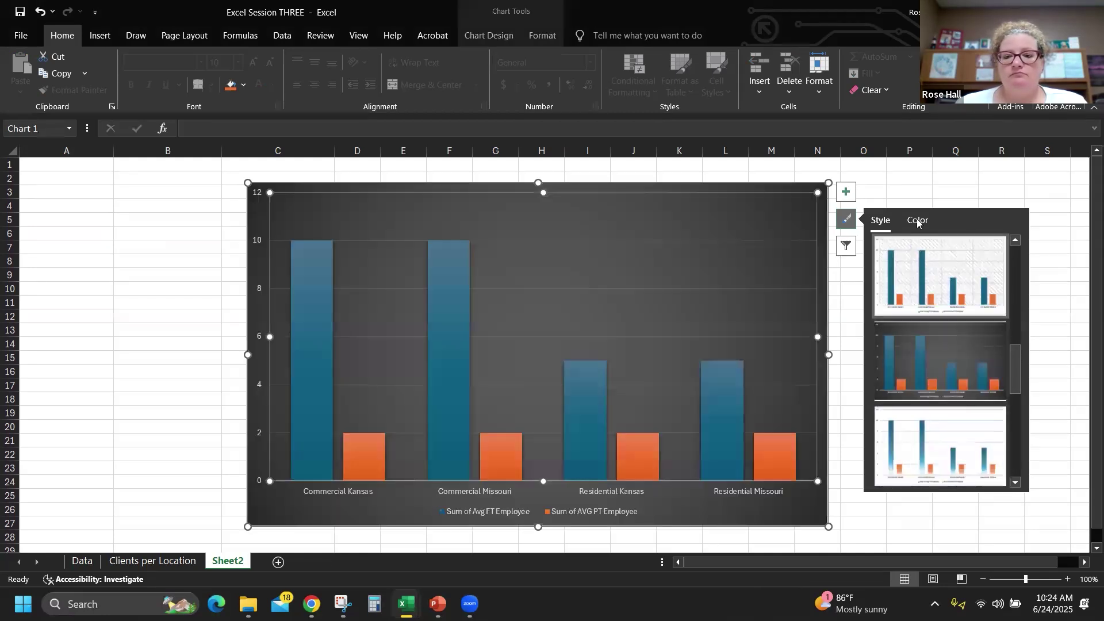
click(933, 435)
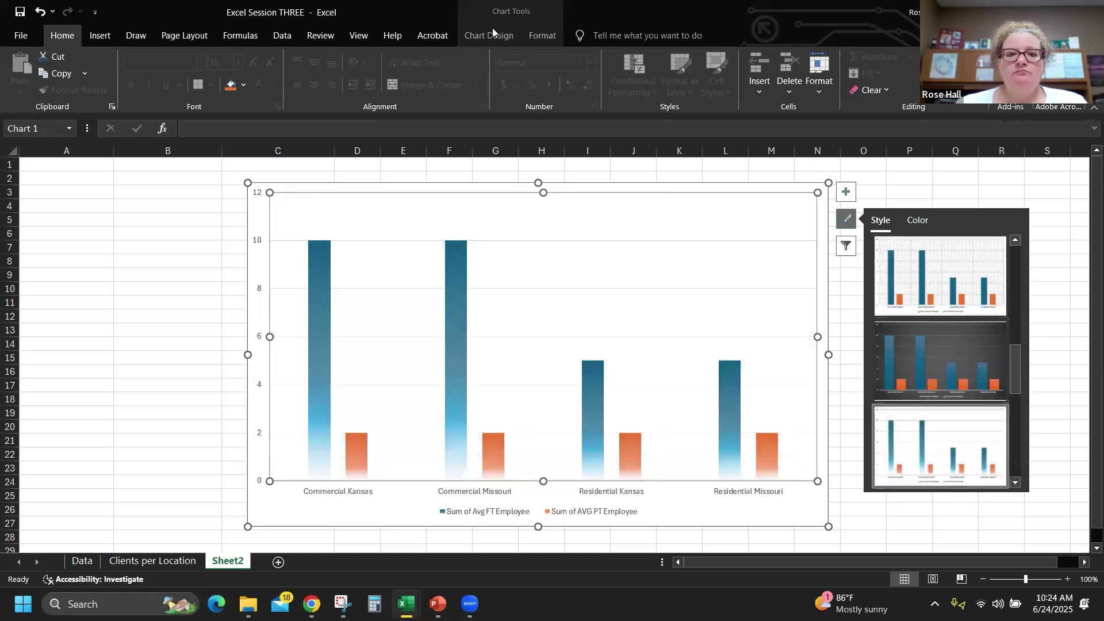
key(Escape)
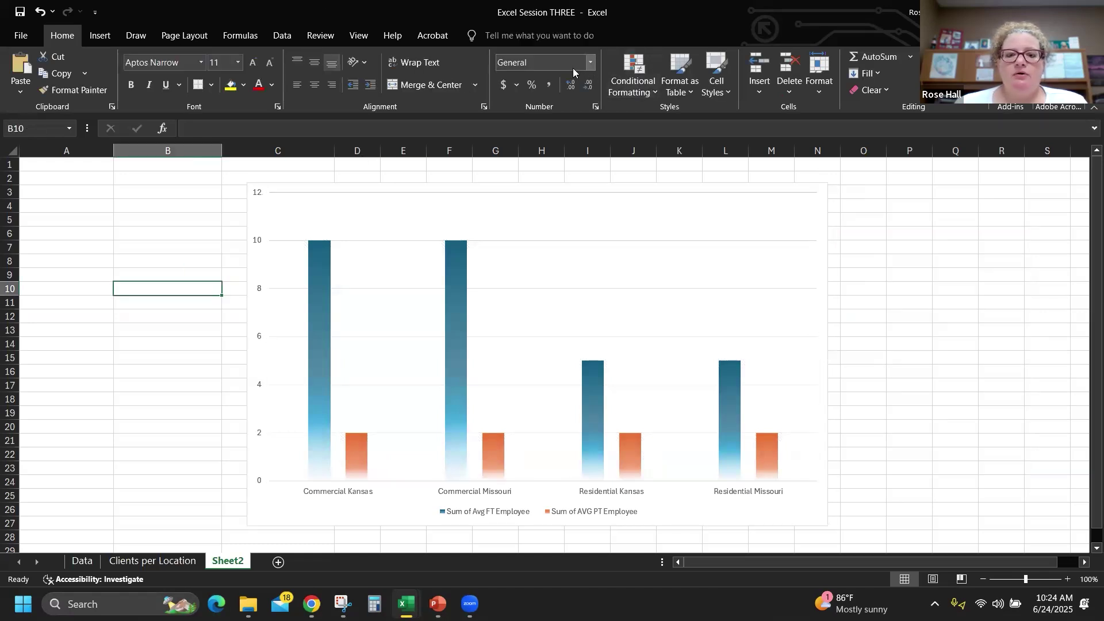
Apply the first quick layout to the chart, adding a title above and a legend beside the columns
click(570, 226)
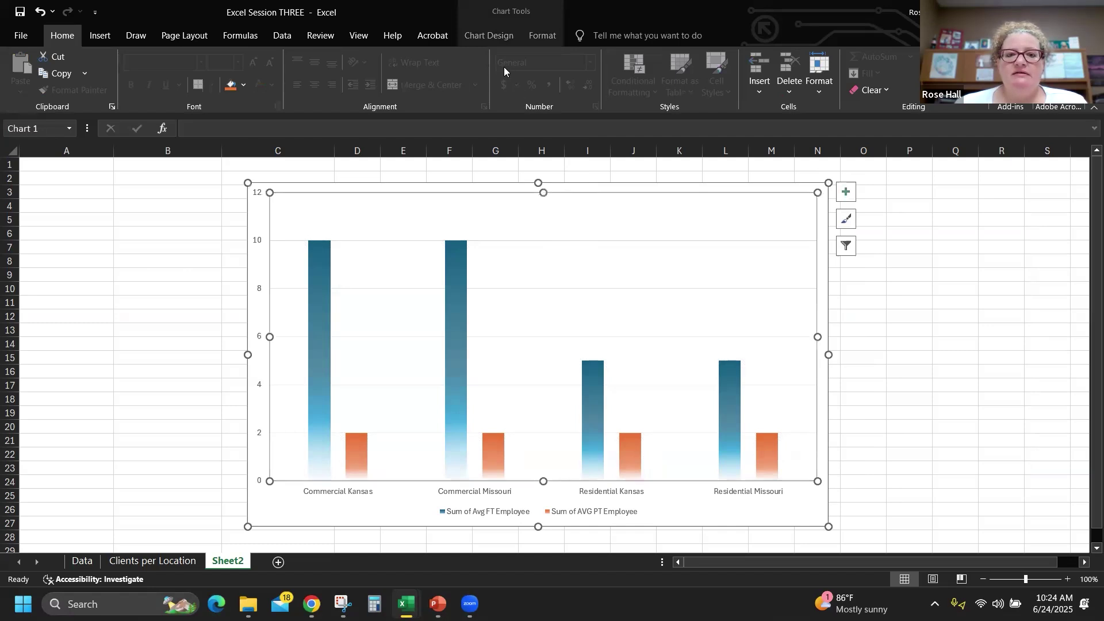
click(491, 38)
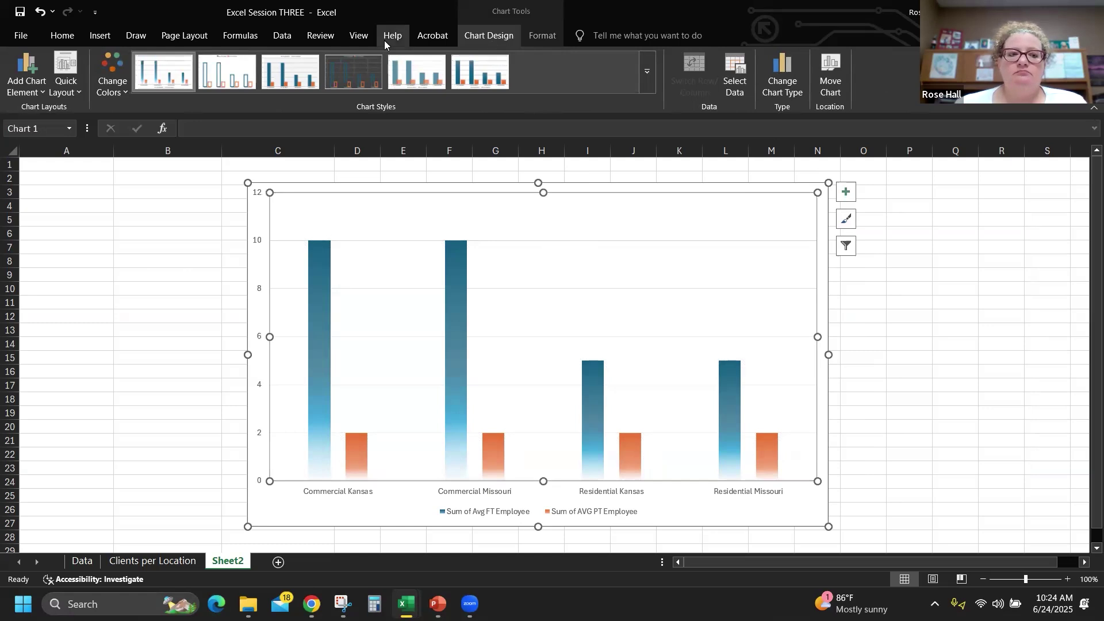
click(78, 91)
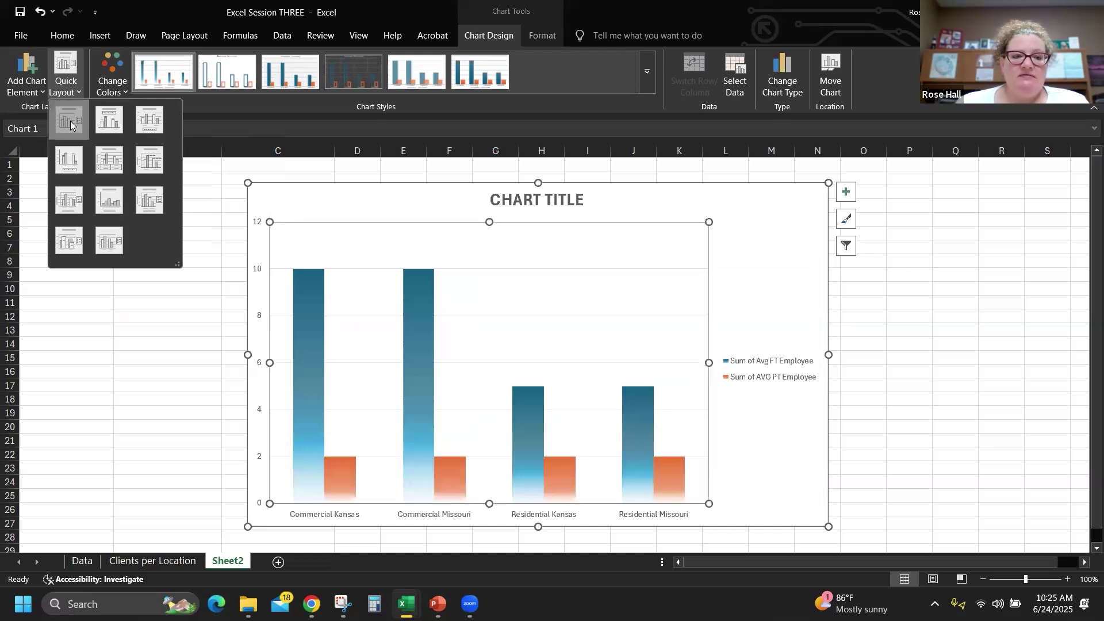
click(70, 120)
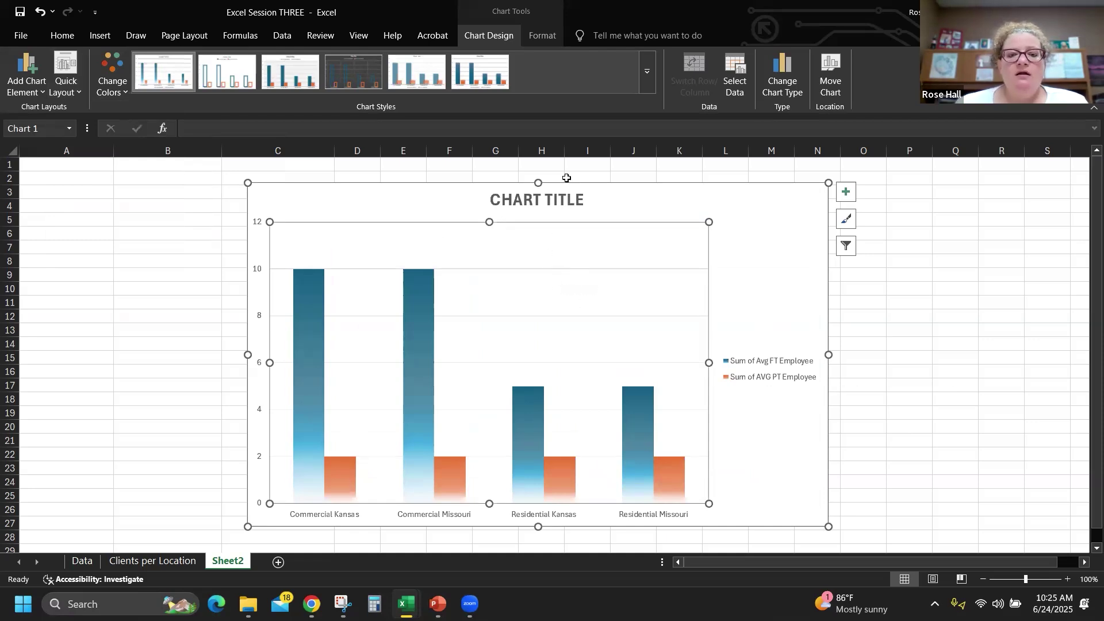
Replace the placeholder chart title with NUMBER OF EMPLOYEES
double_click(509, 199)
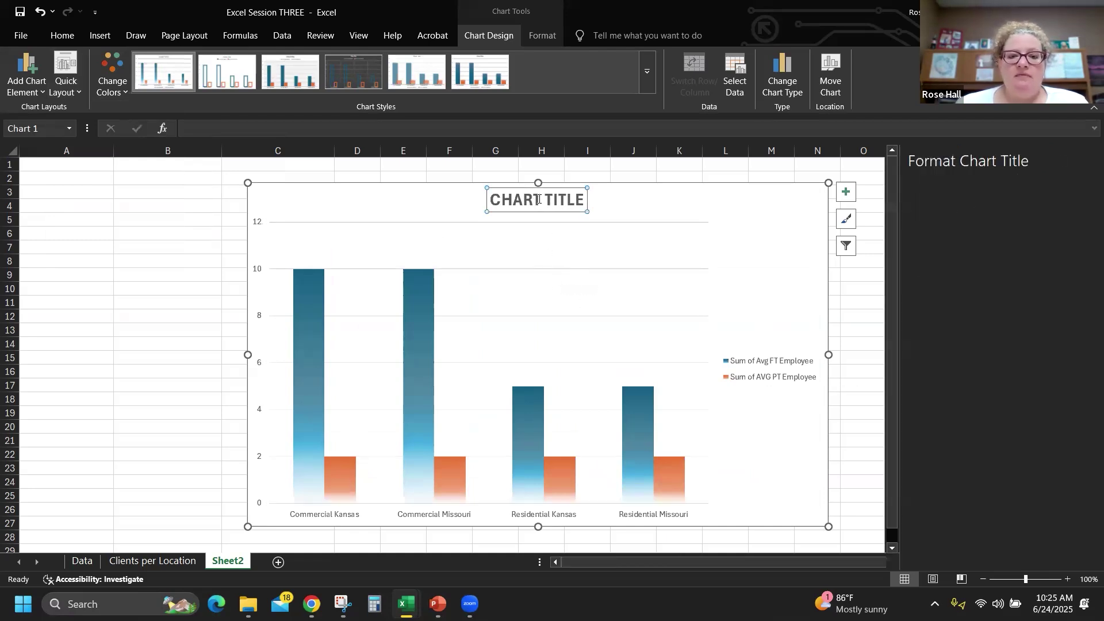
click(503, 200)
double_click(498, 201)
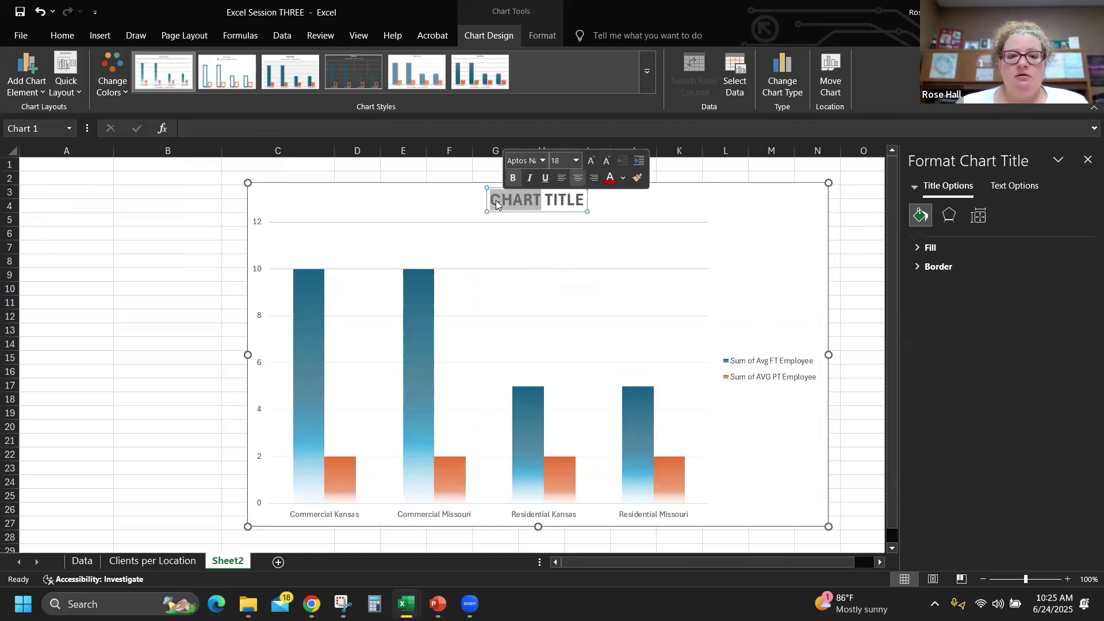
click(498, 200)
drag(493, 200, 566, 198)
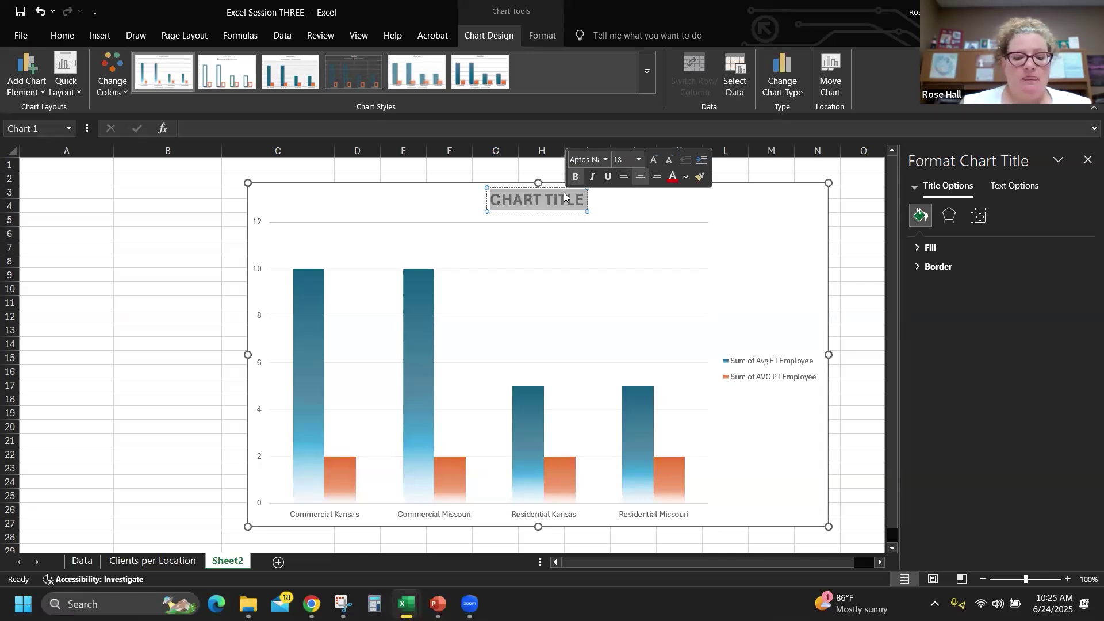
text(NU)
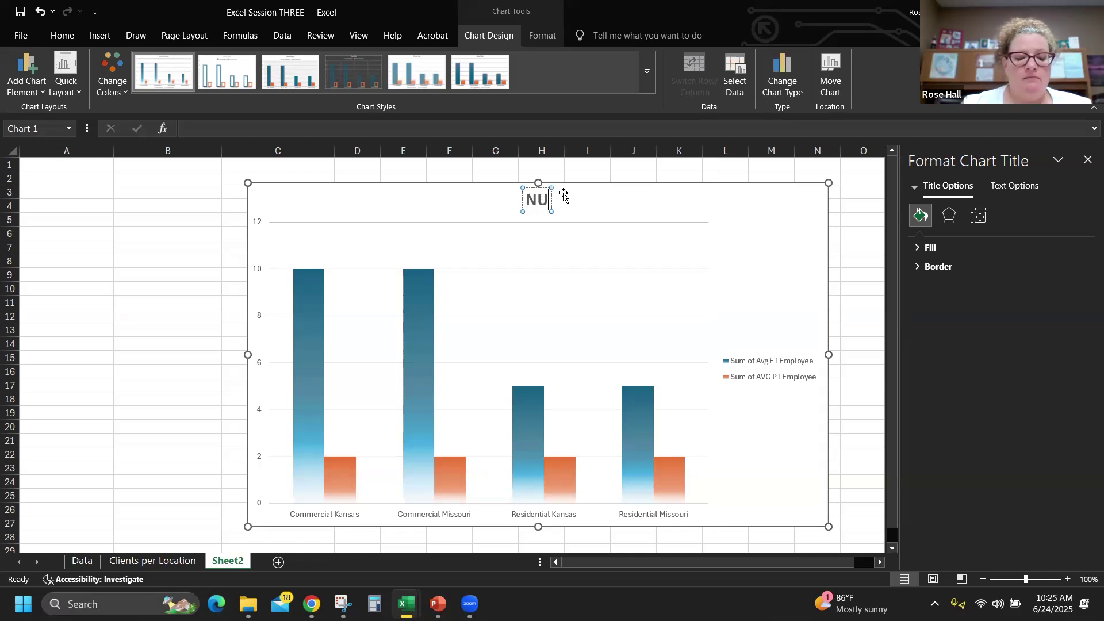
text(MBER OF E)
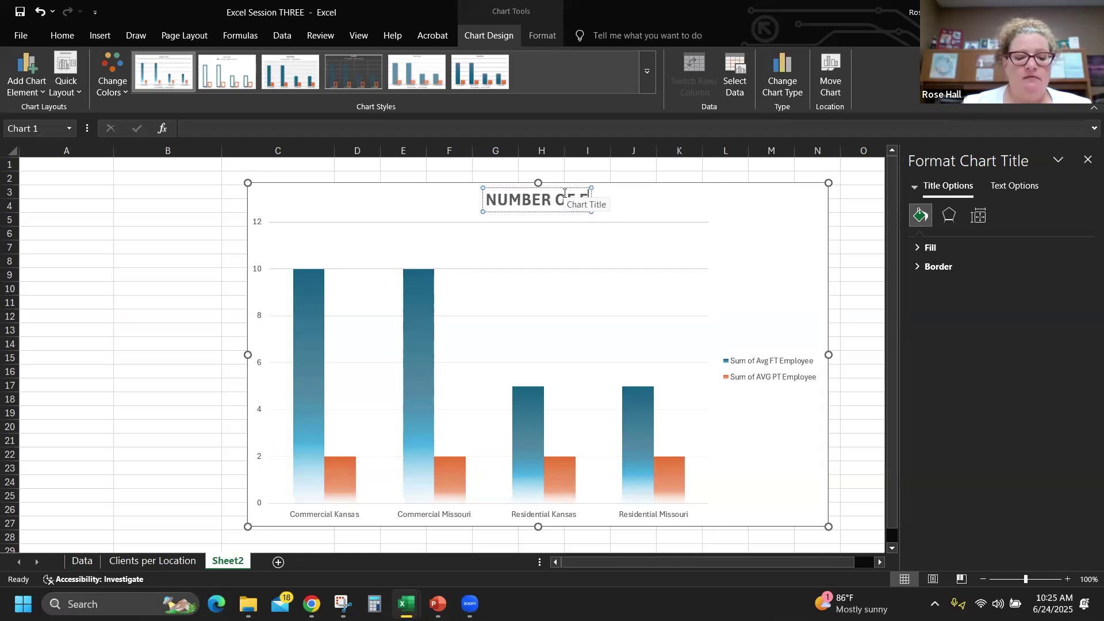
text(MPLOYEES)
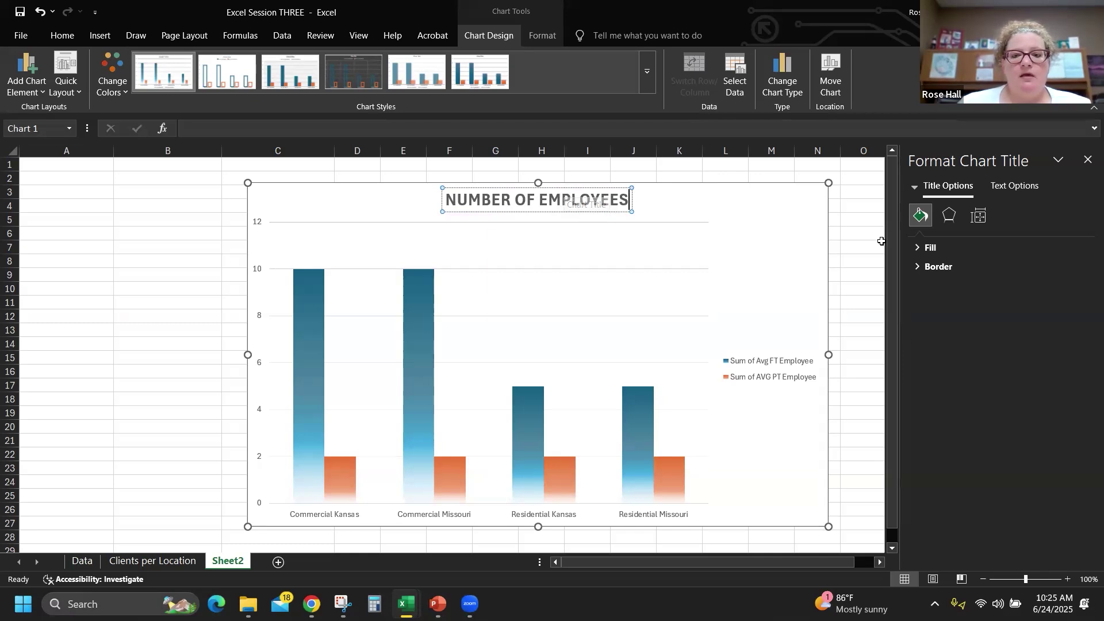
click(854, 259)
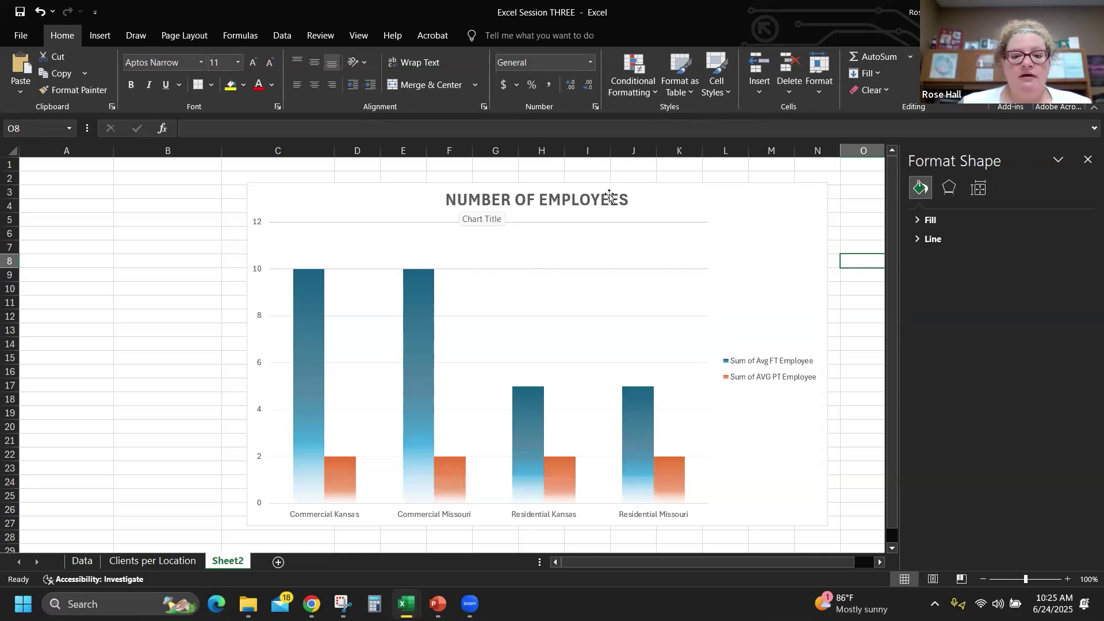
click(766, 362)
click(760, 362)
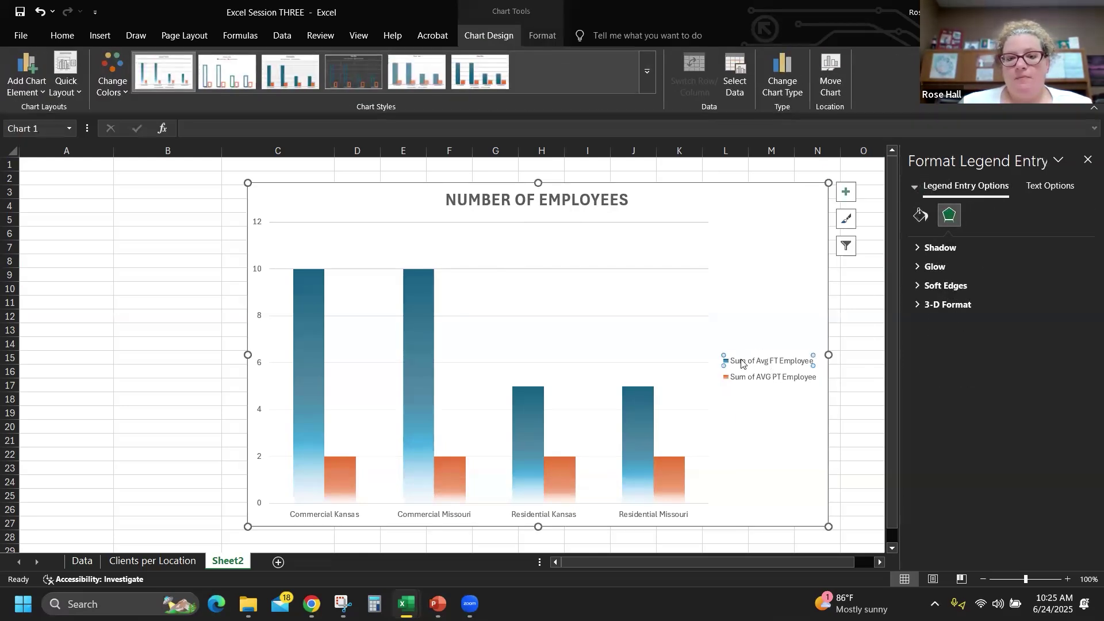
right_click(742, 360)
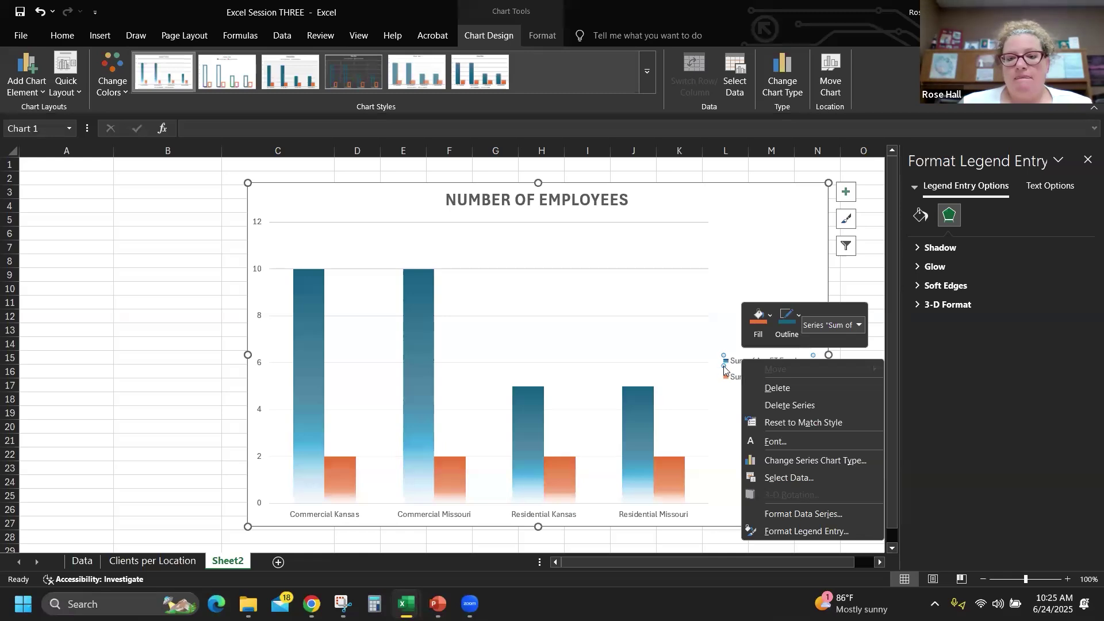
key(Escape)
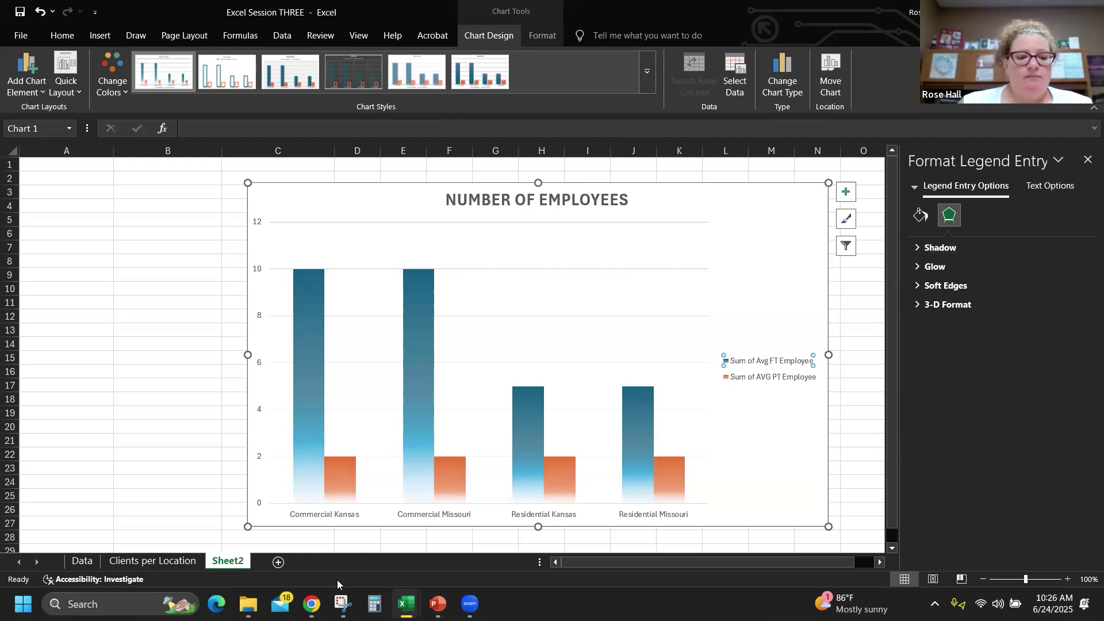
Shorten the header in cell K1 of the Data sheet to FT Employee
click(82, 561)
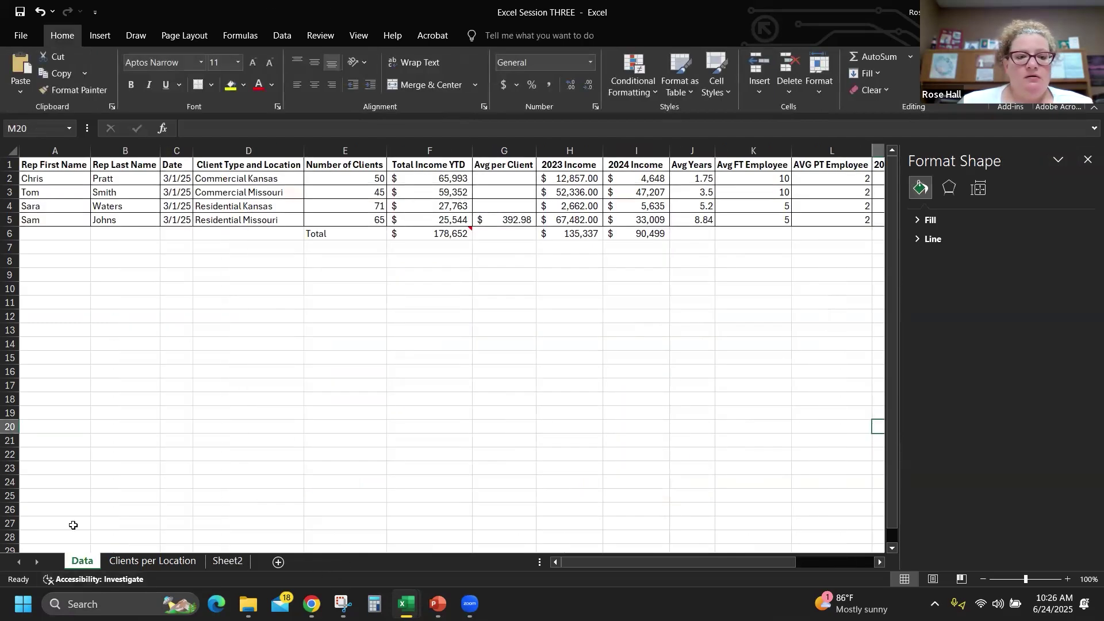
click(746, 165)
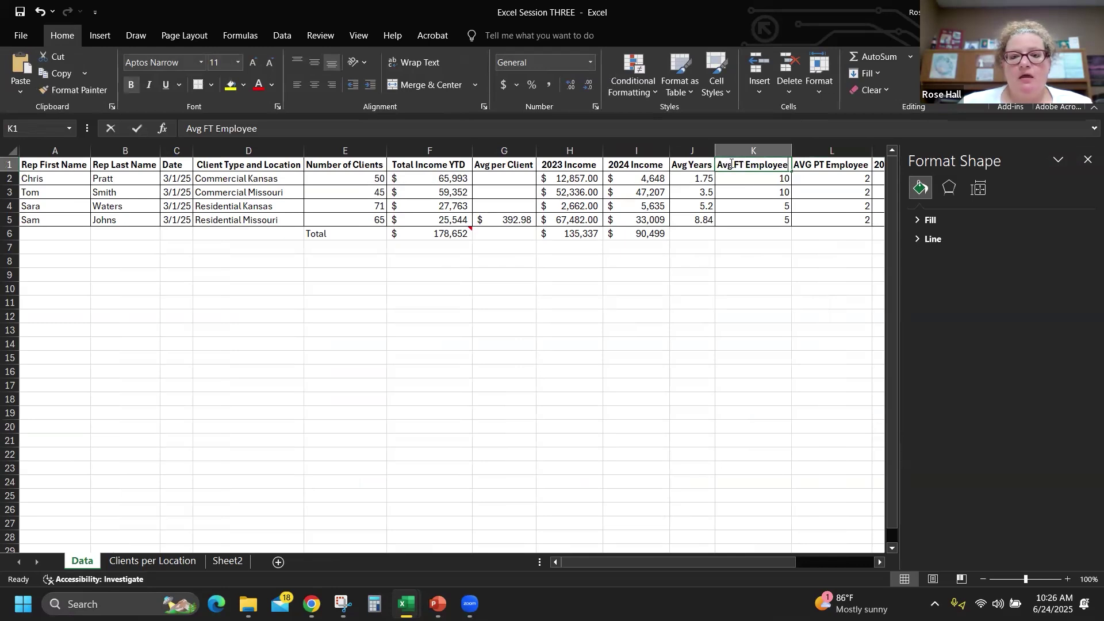
double_click(732, 165)
key(BackSpace)
key(BackSpace)
key(BackSpace)
key(BackSpace)
key(BackSpace)
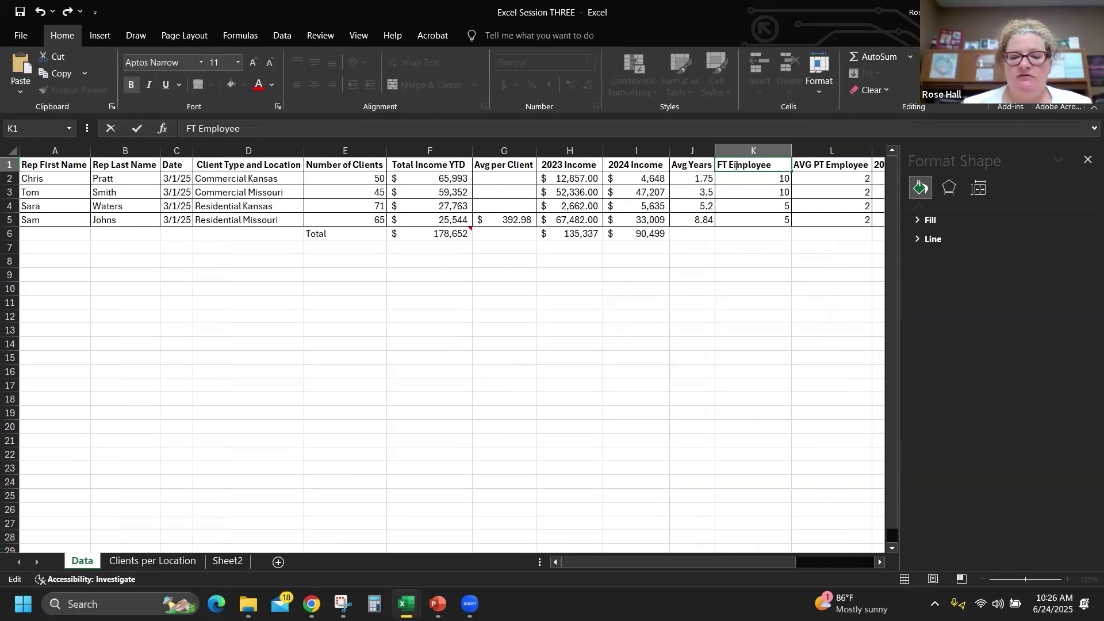
key(Return)
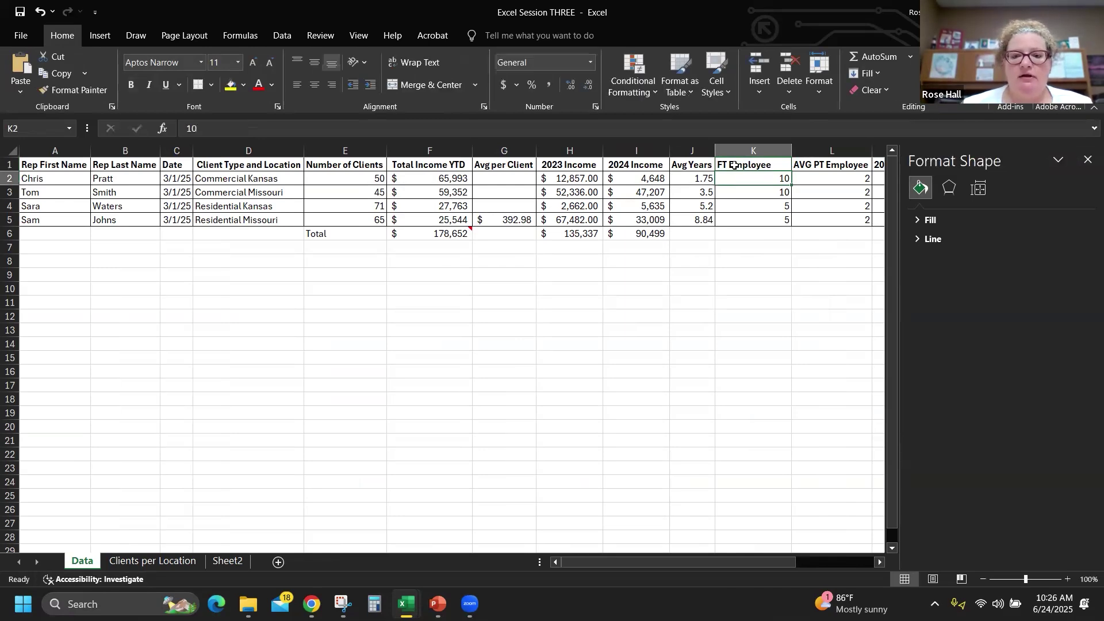
Shorten the header in cell L1 of the Data sheet to PT Employee
click(829, 162)
double_click(846, 163)
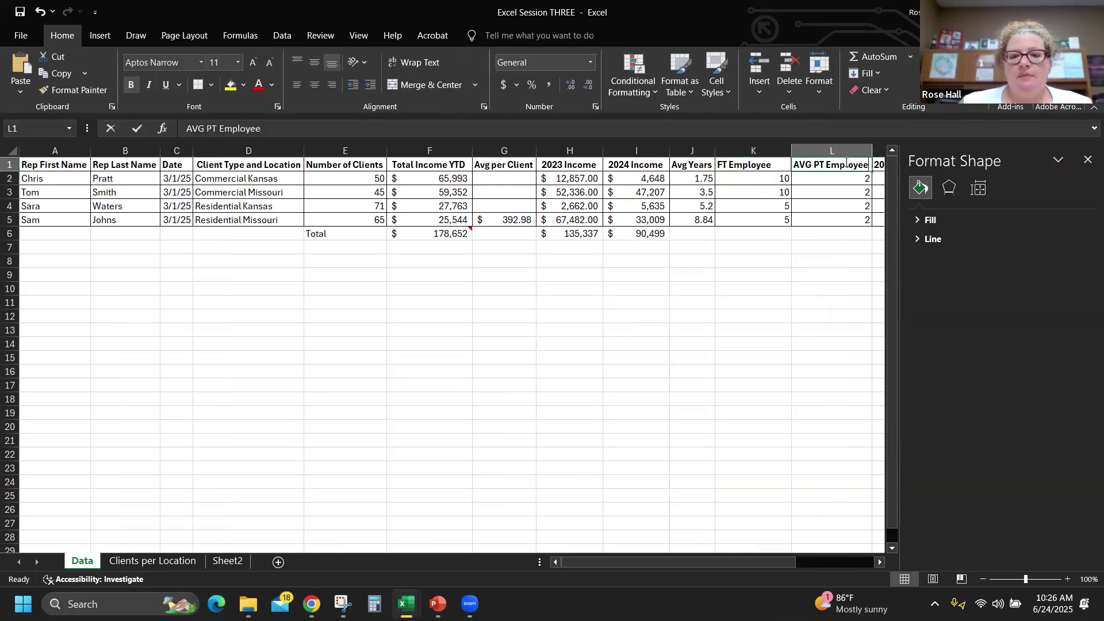
key(BackSpace)
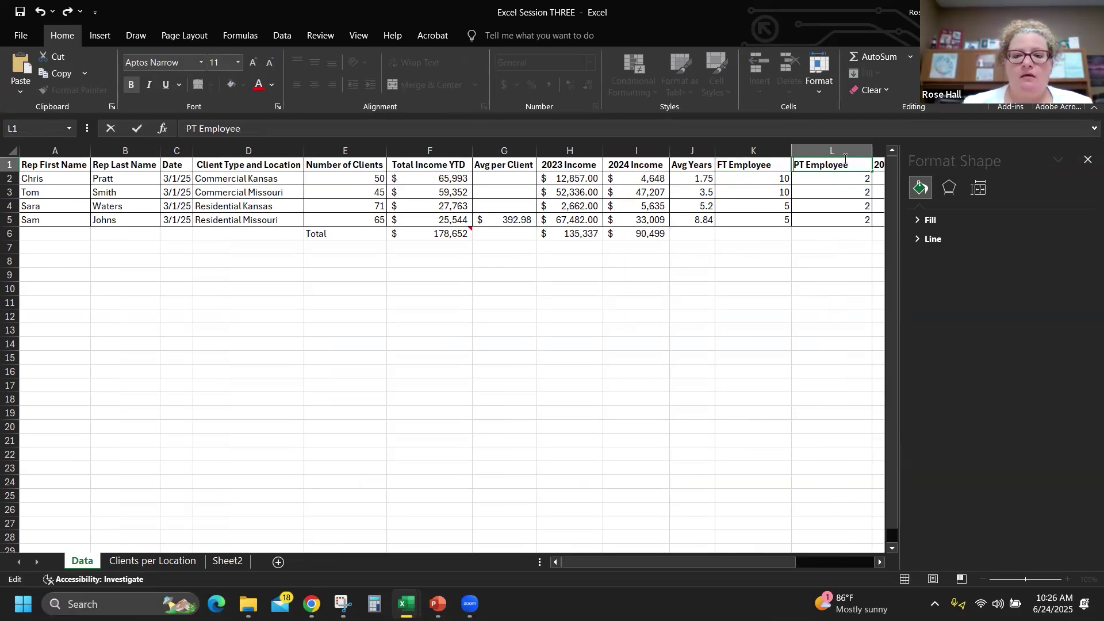
key(Return)
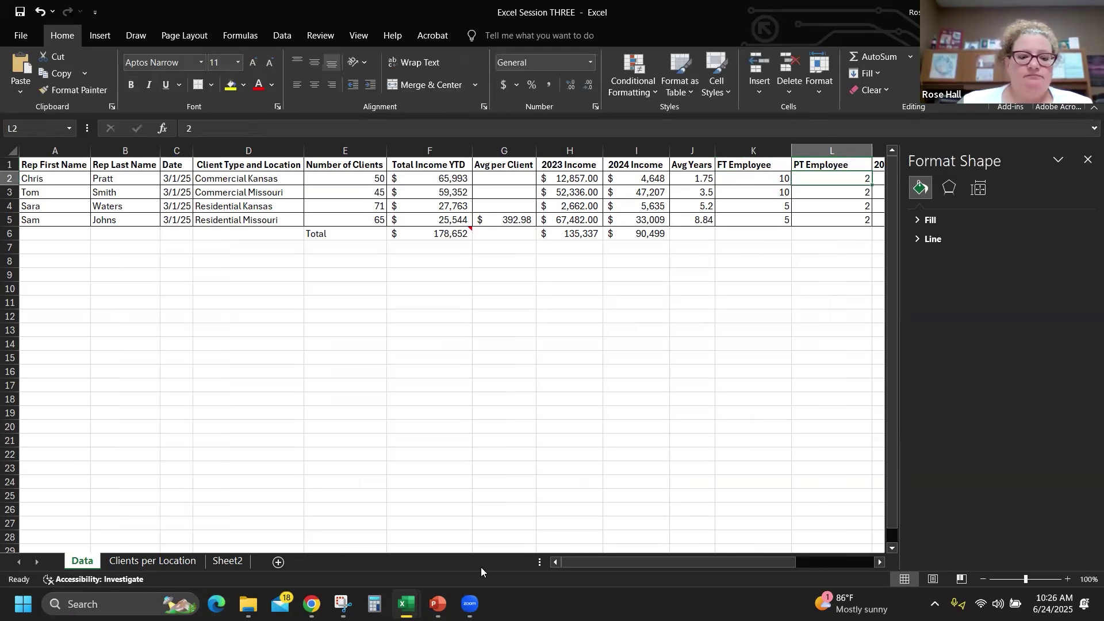
Rename the Sheet2 worksheet holding the employee chart as Number of Employees
click(222, 563)
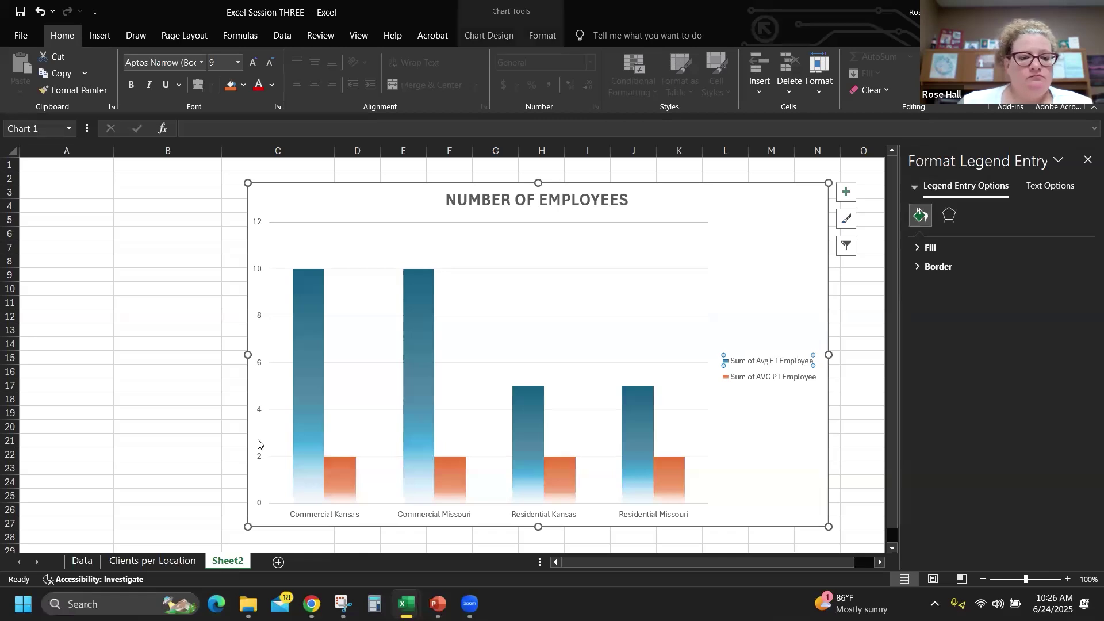
double_click(227, 562)
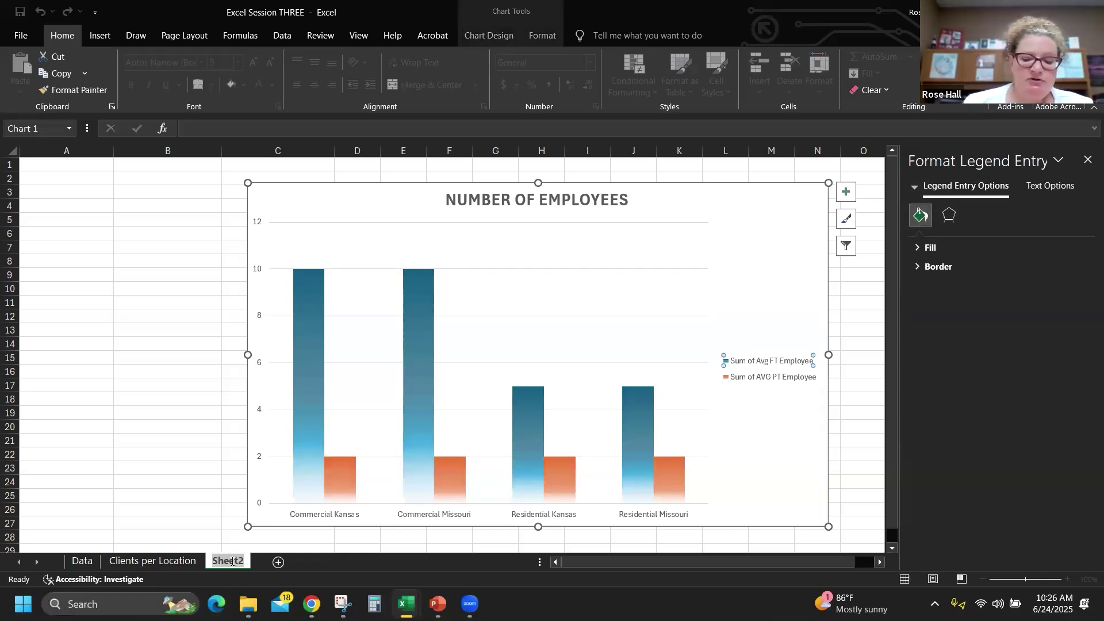
text(Number)
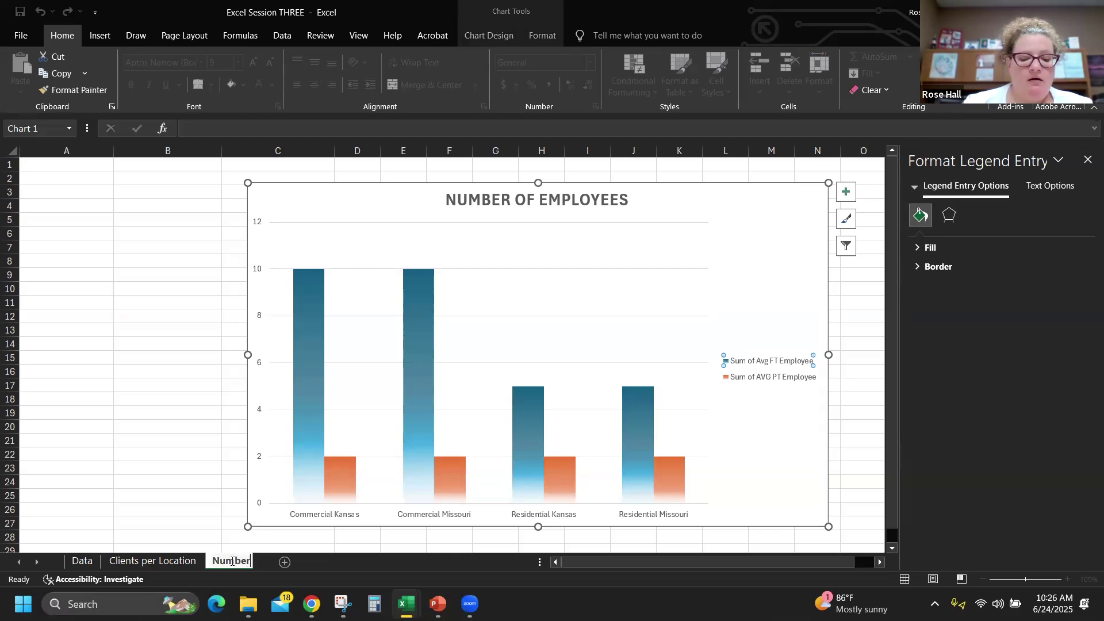
text( of Employys)
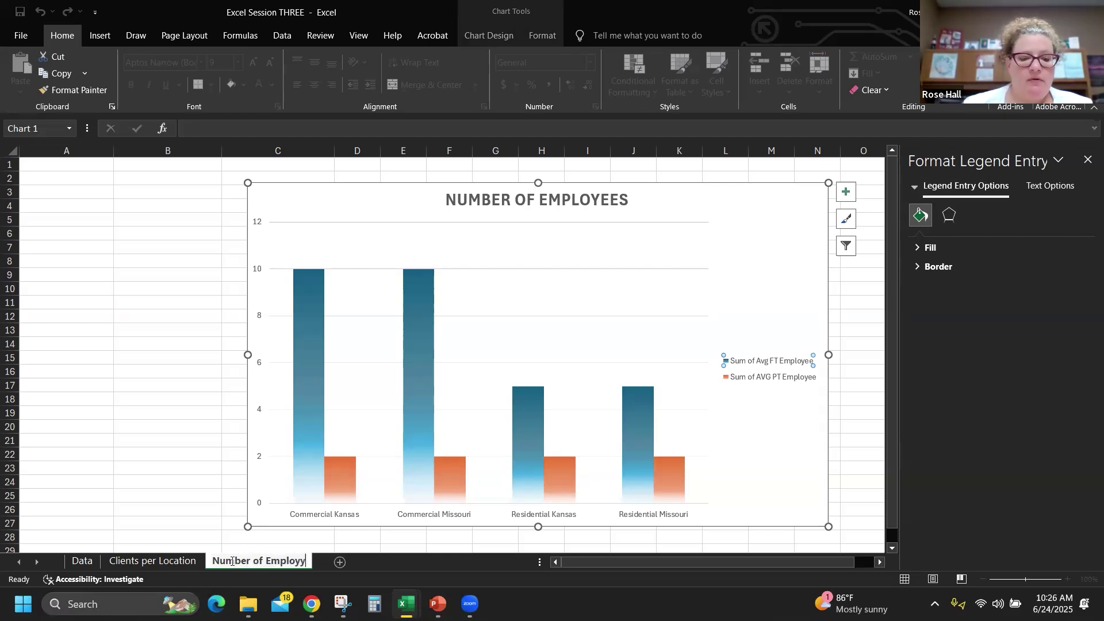
key(BackSpace)
key(BackSpace)
key(BackSpace)
text(yees)
key(Return)
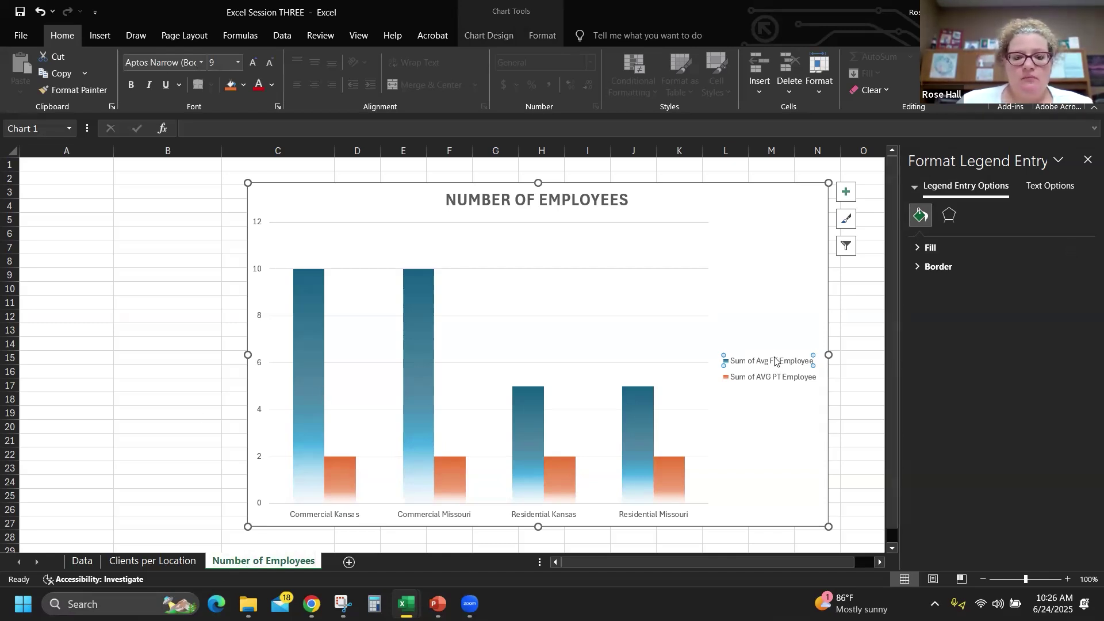
click(866, 397)
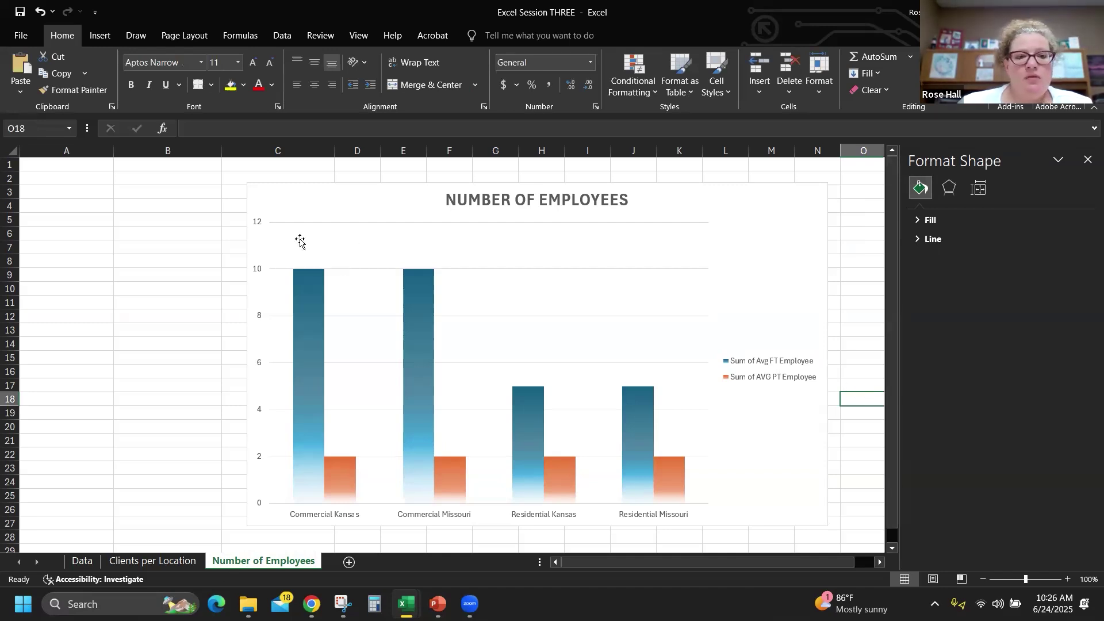
Add a new worksheet and insert a PivotChart at its cell A1 using the range A1:P5 of the Data sheet
click(350, 563)
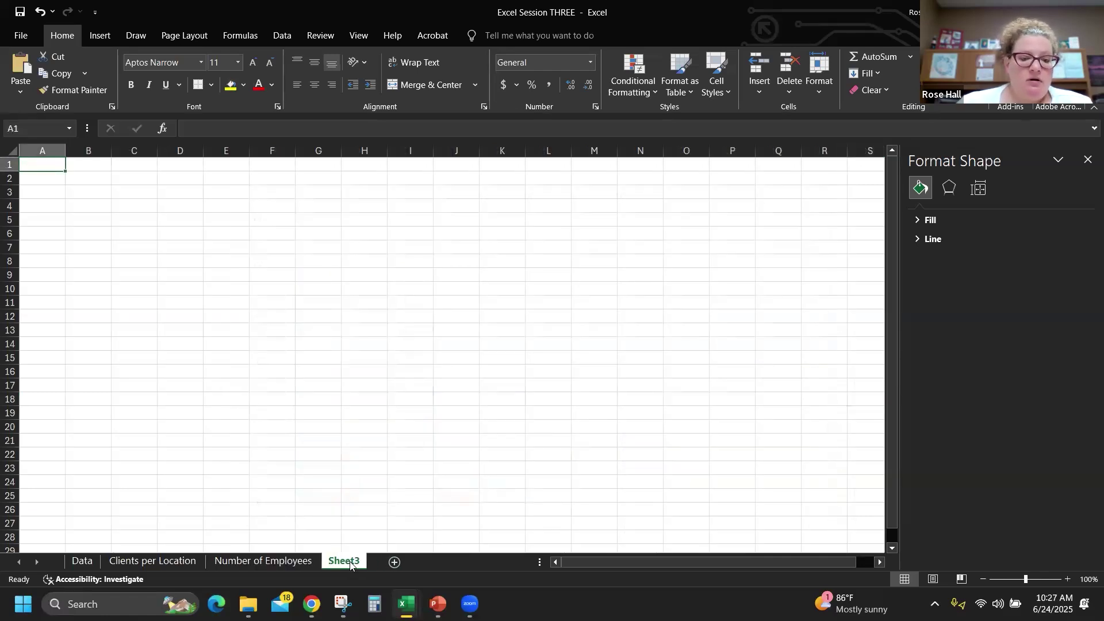
click(103, 38)
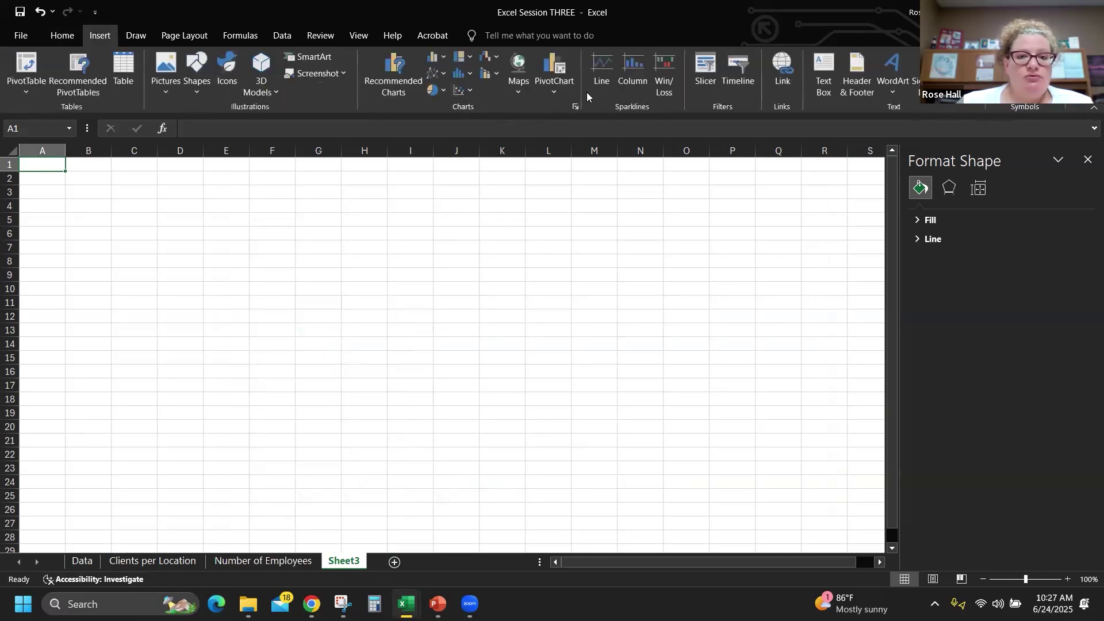
click(550, 91)
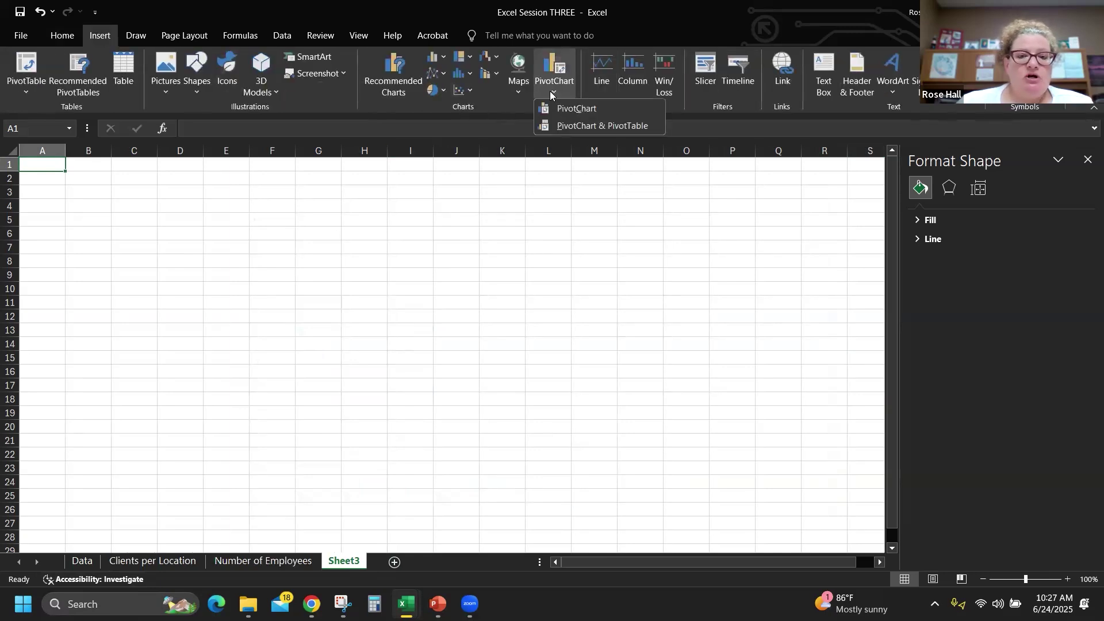
click(584, 109)
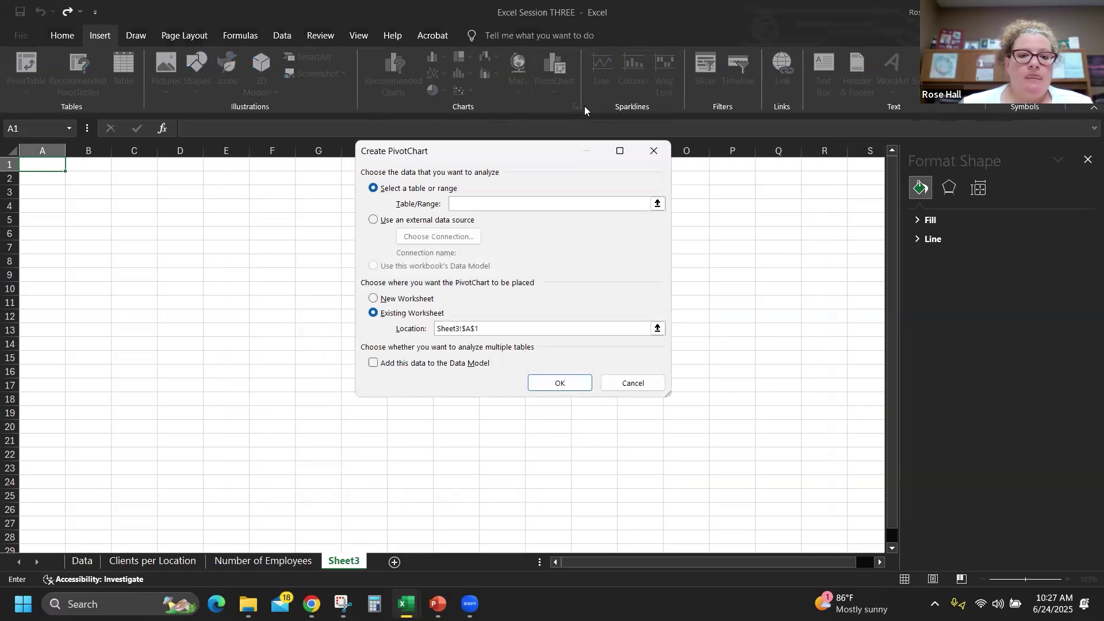
click(658, 205)
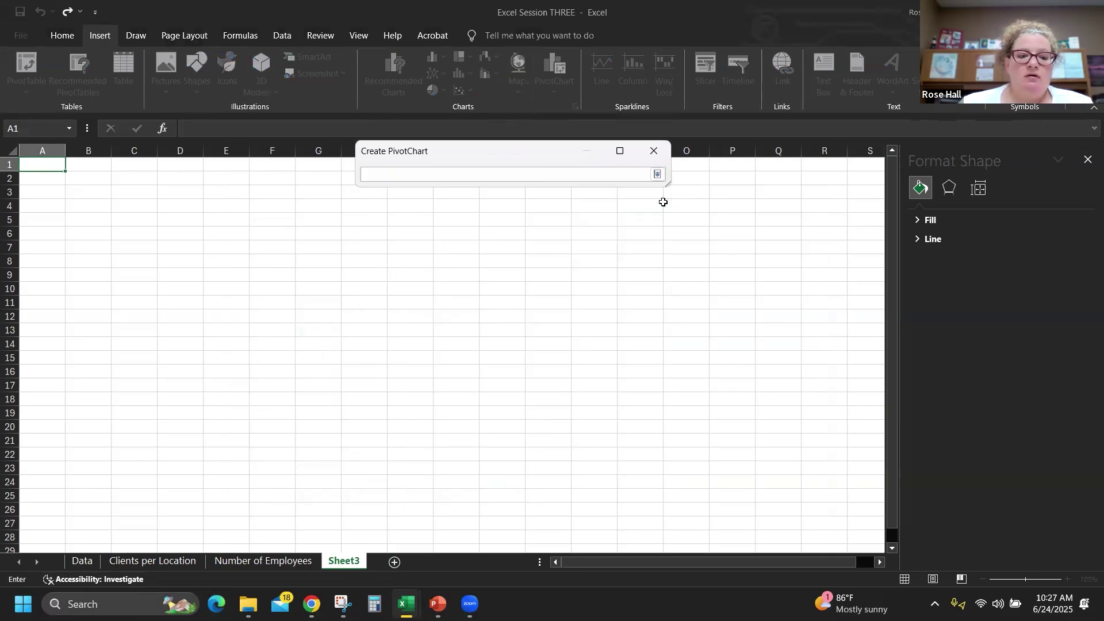
click(81, 562)
drag(39, 165, 741, 212)
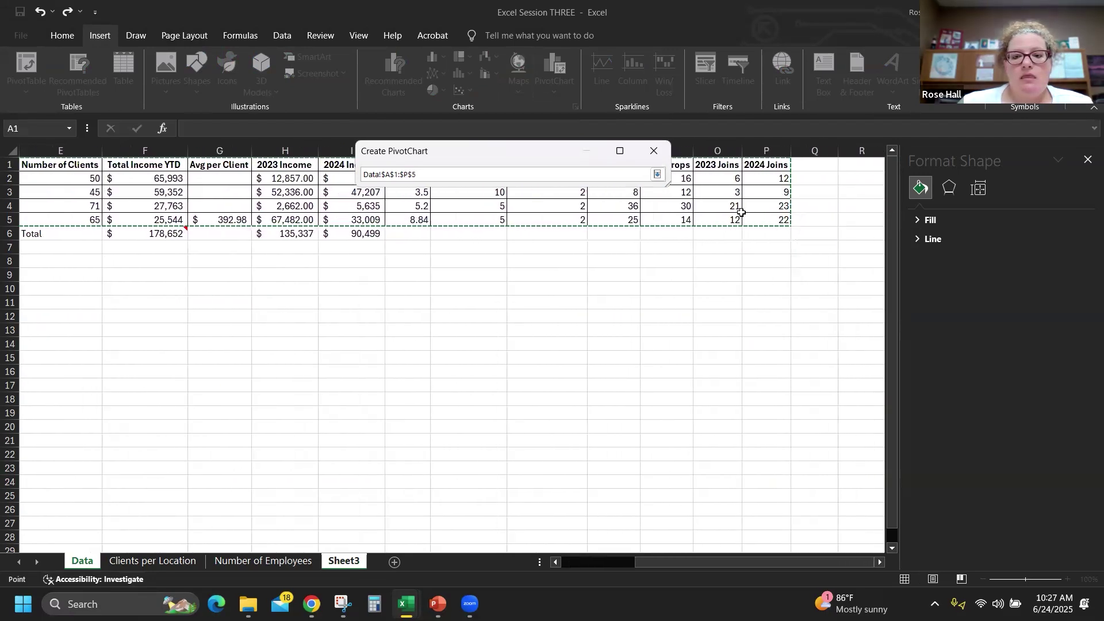
click(658, 176)
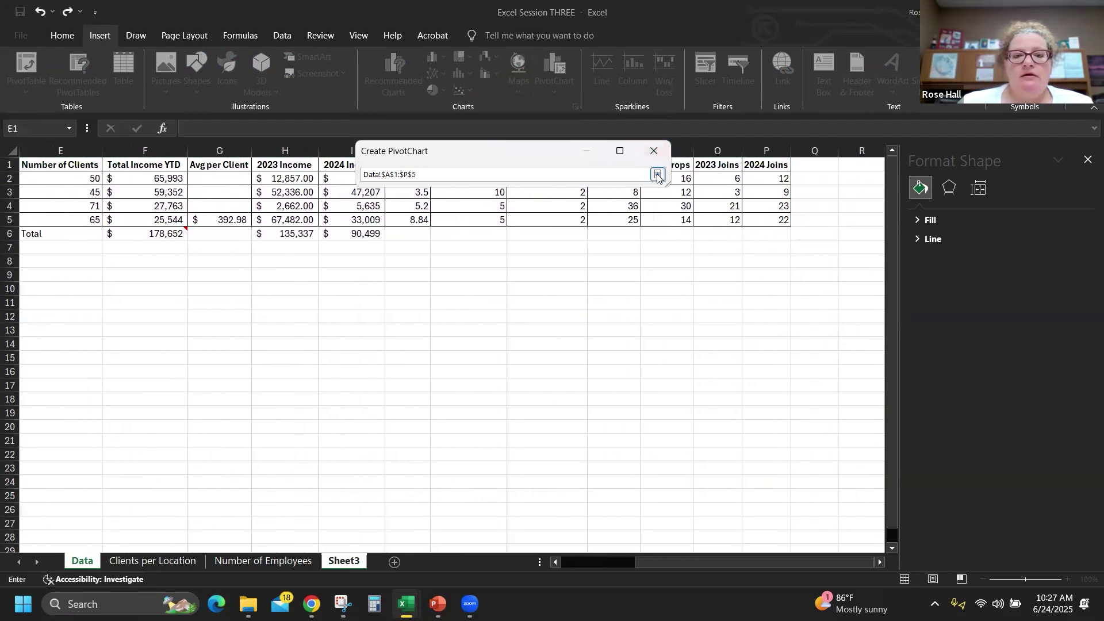
click(567, 382)
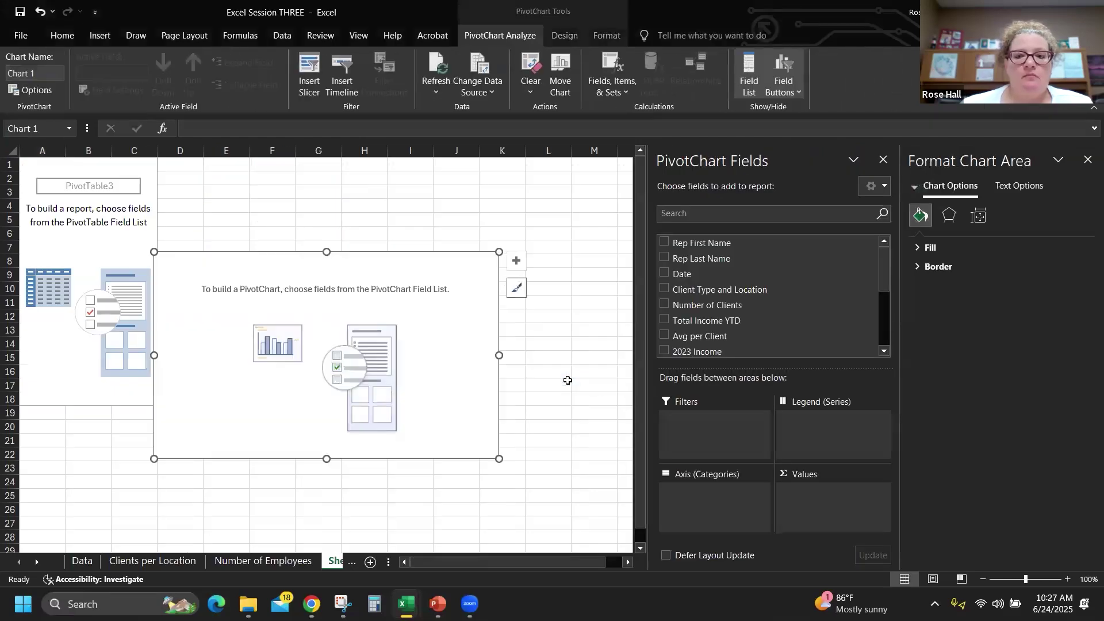
Close the chart formatting pane, then move the empty PivotChart beside the PivotTable and enlarge it to cover about E3 to N22
click(1087, 161)
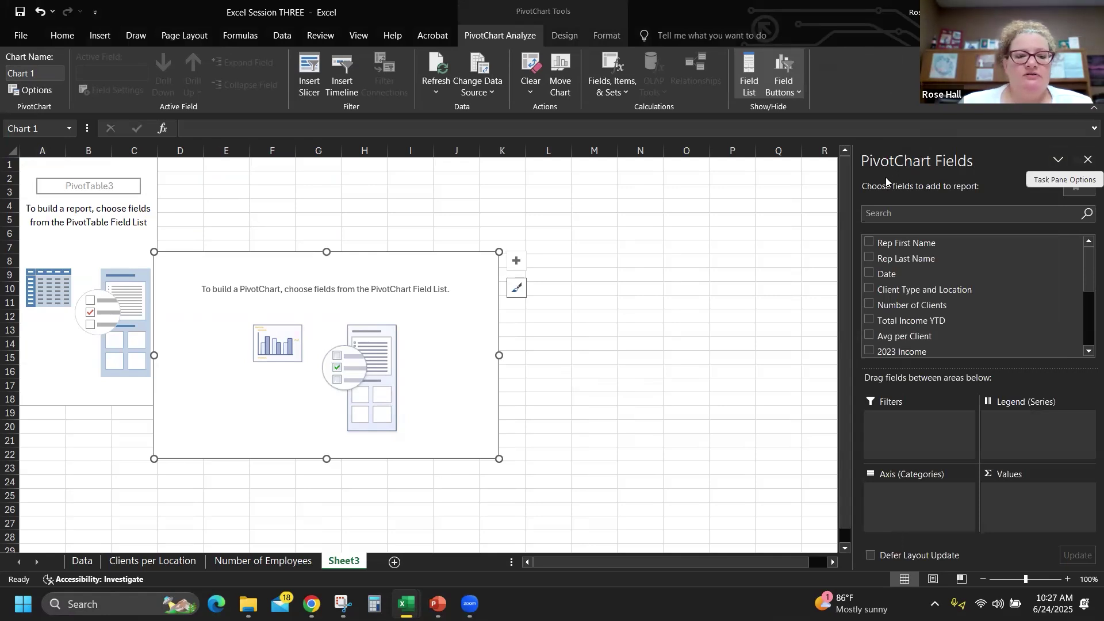
drag(451, 253, 508, 186)
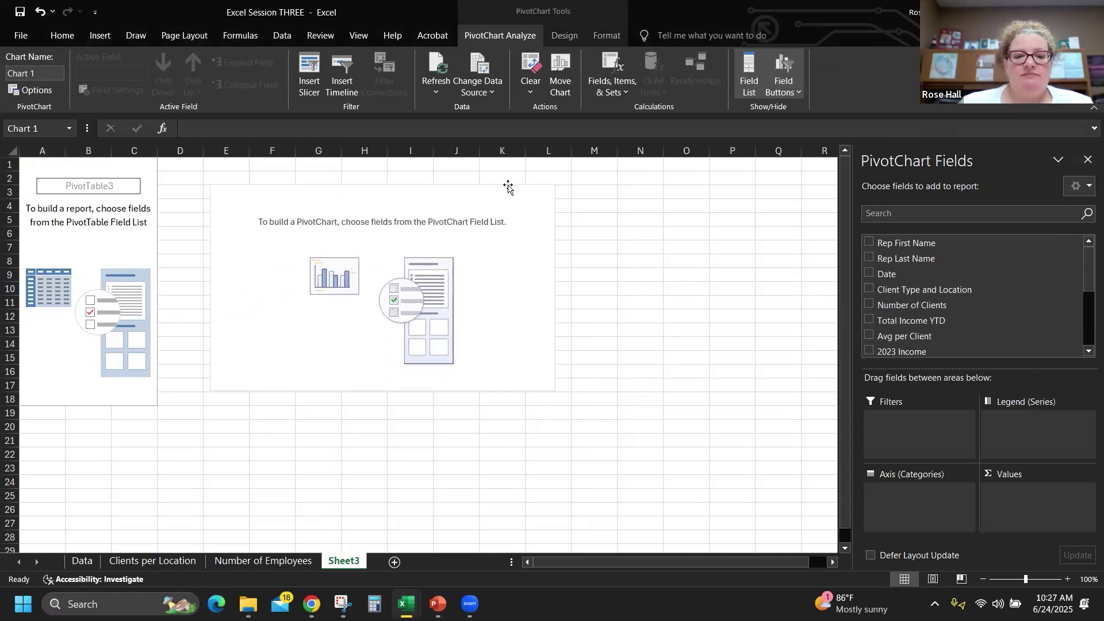
drag(554, 397, 595, 423)
click(552, 379)
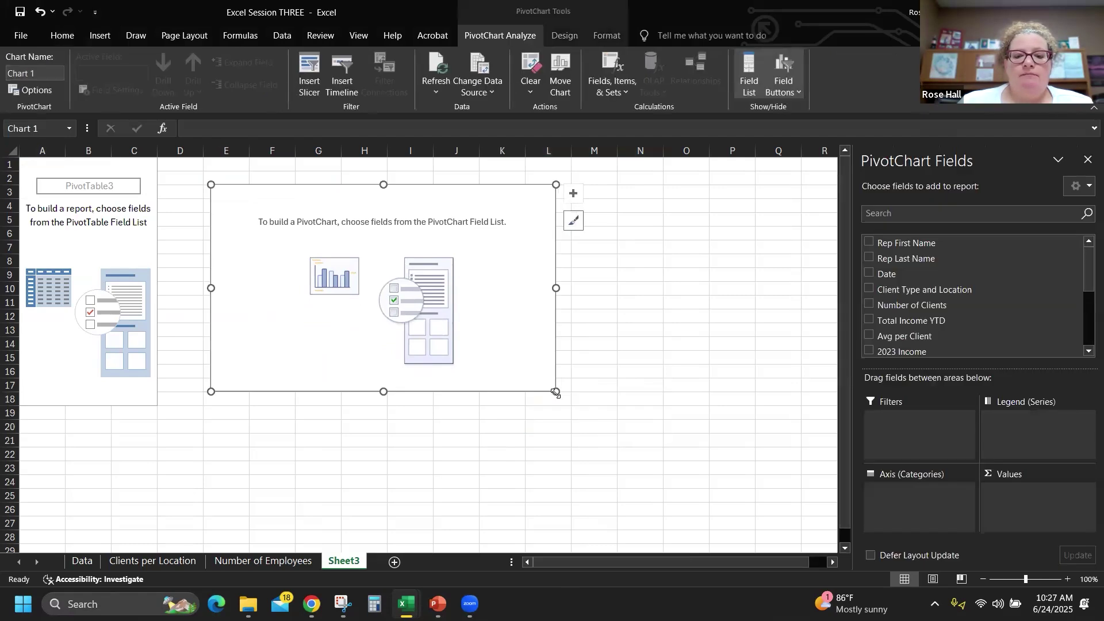
drag(556, 392, 659, 454)
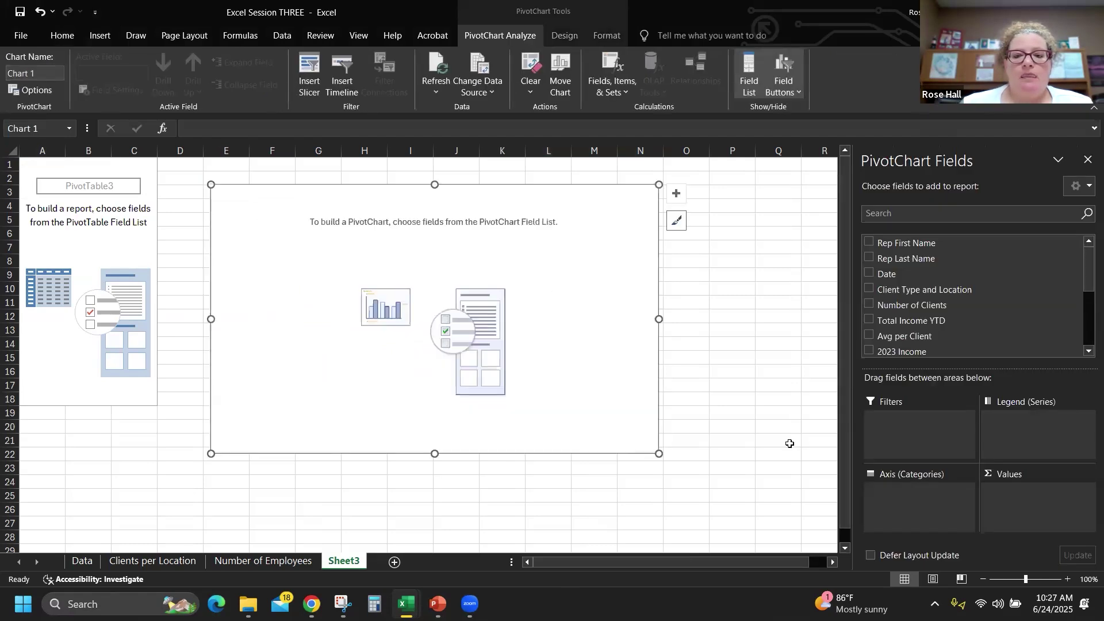
Add the Client Type and Location, 2023 Drops and 2024 Drops fields to the PivotChart
click(870, 289)
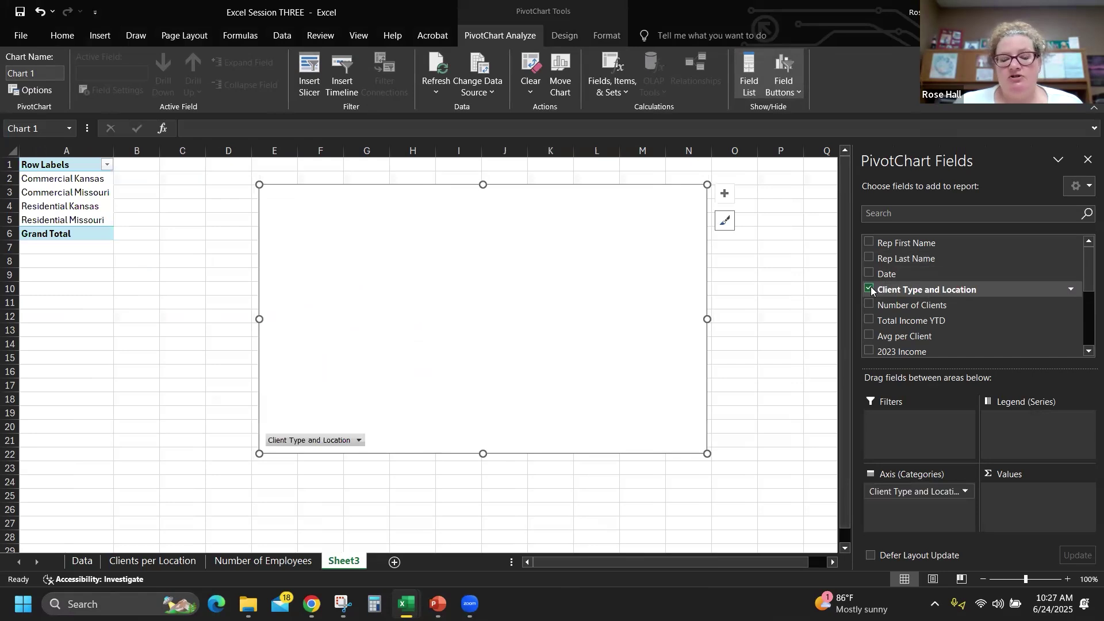
scroll(872, 297, down, 2)
scroll(873, 299, down, 2)
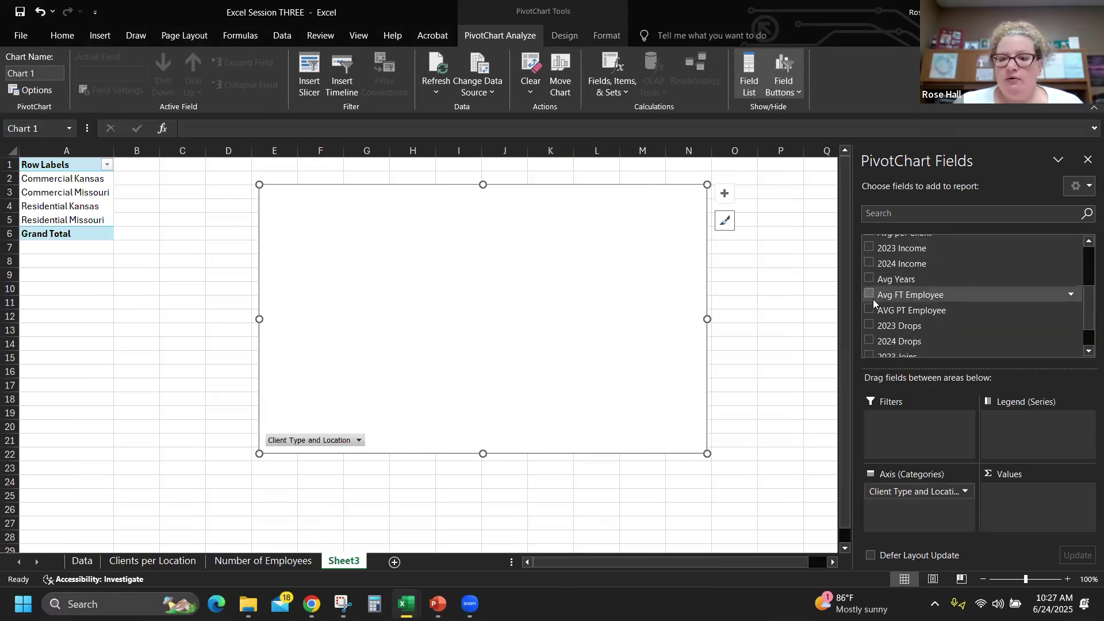
scroll(872, 299, down, 1)
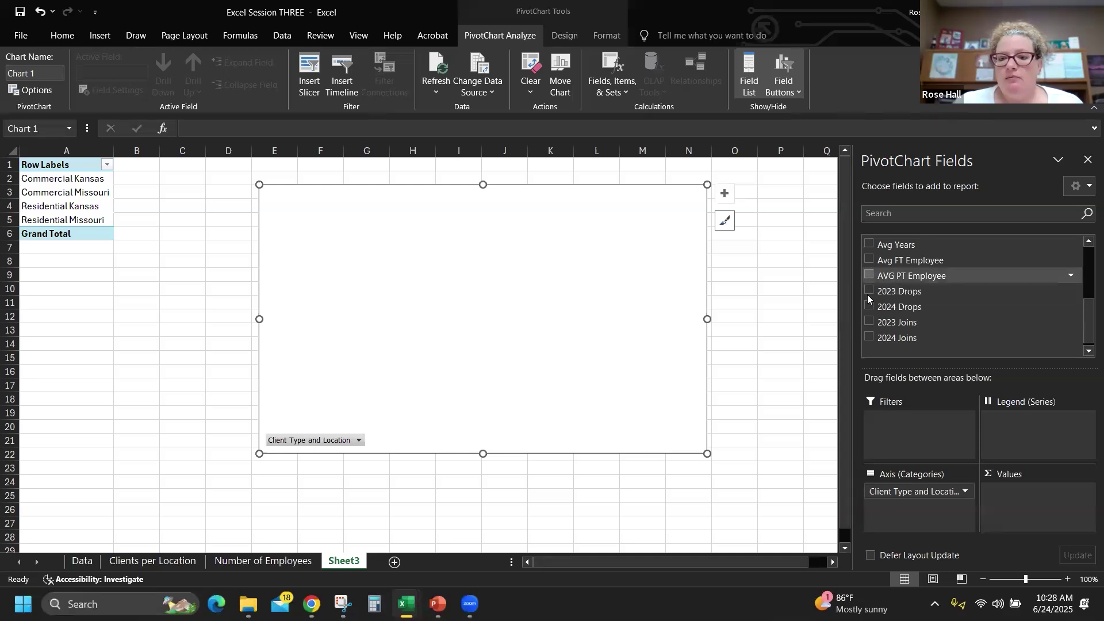
click(868, 290)
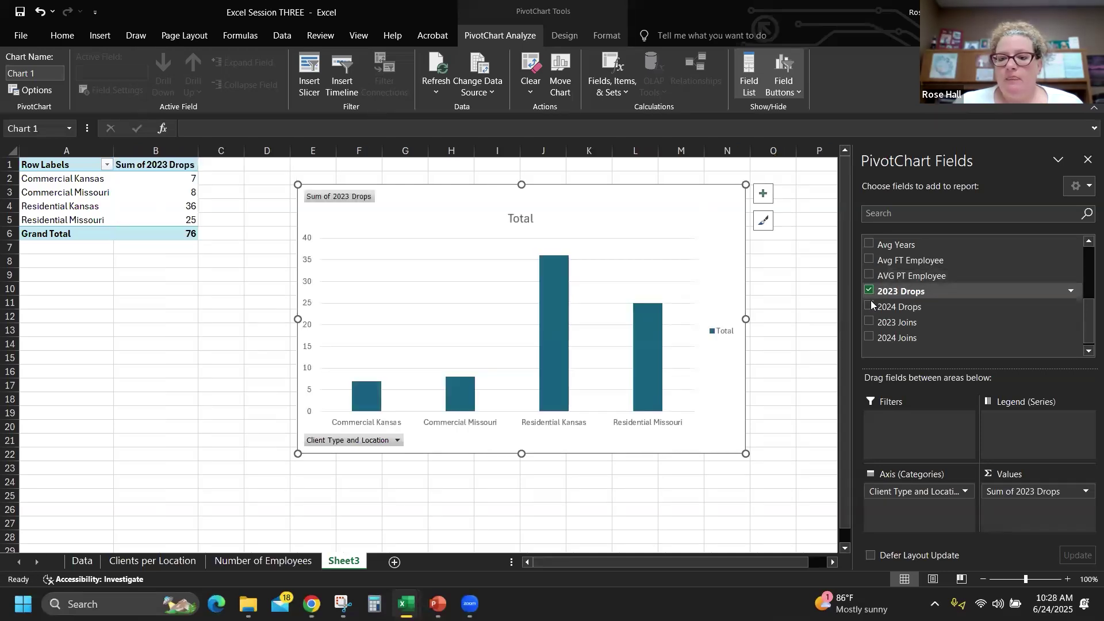
click(869, 307)
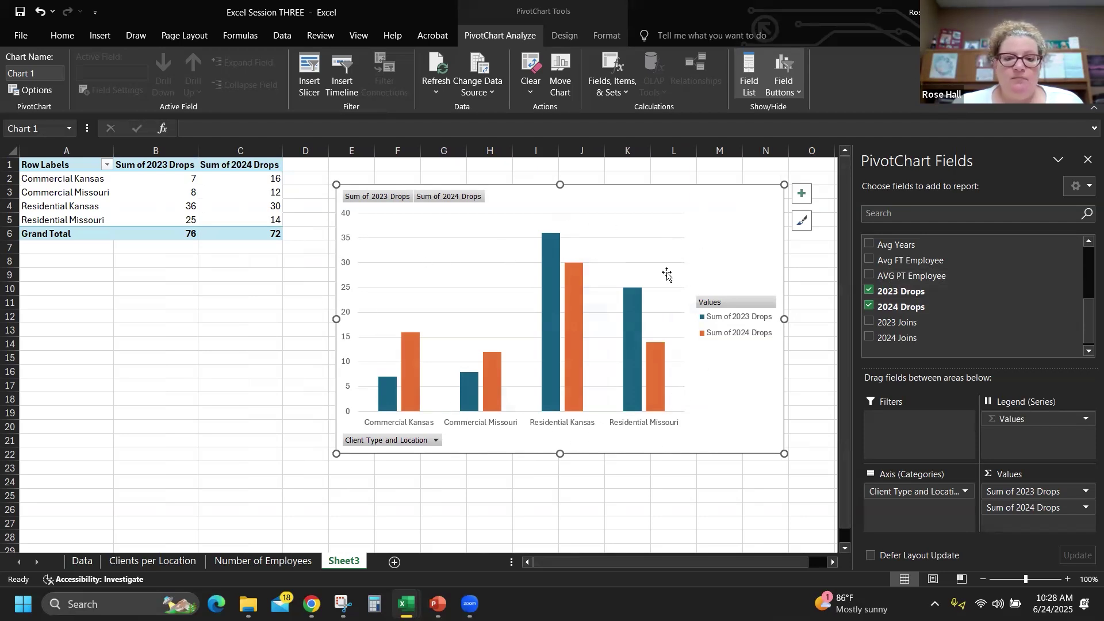
Compare the drops columns per location, and add the 2023 Joins and 2024 Joins fields to the PivotChart
mouse_move(579, 349)
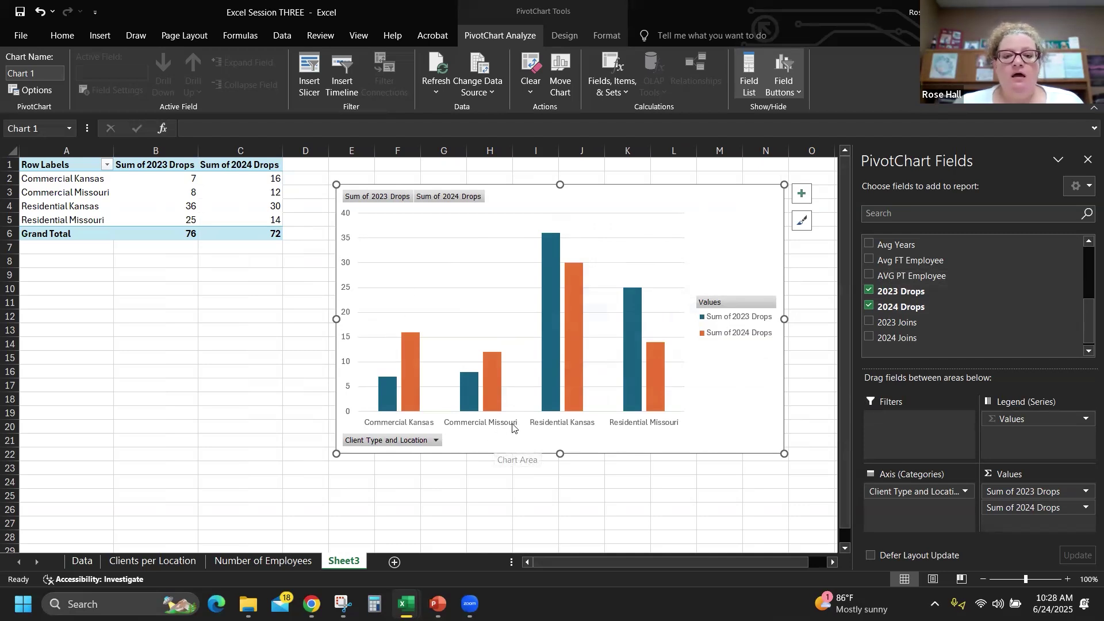
mouse_move(544, 234)
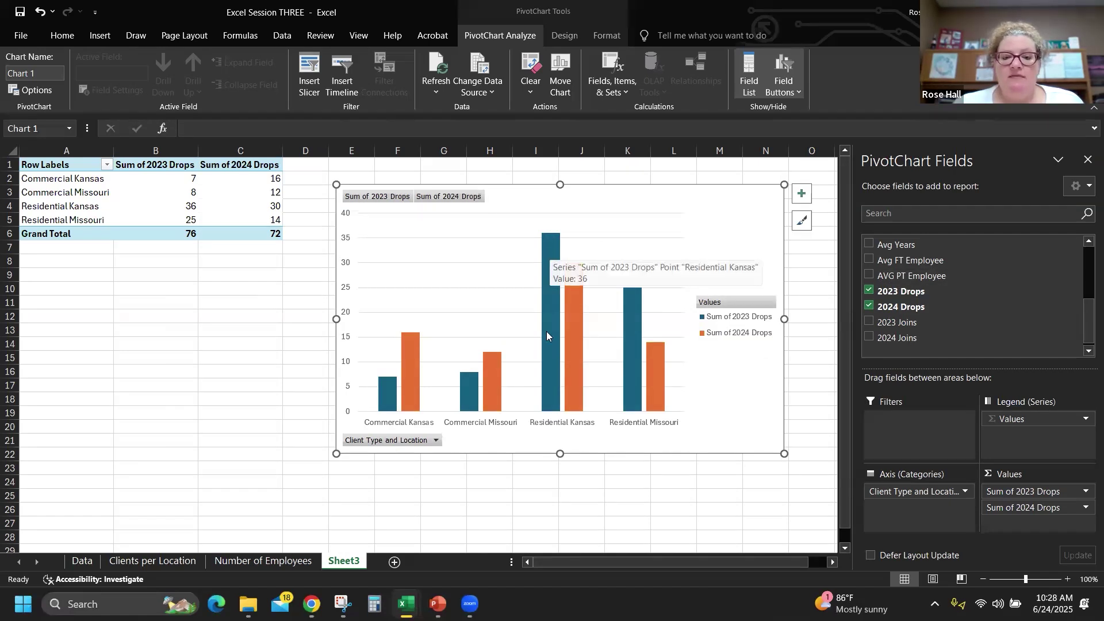
mouse_move(570, 382)
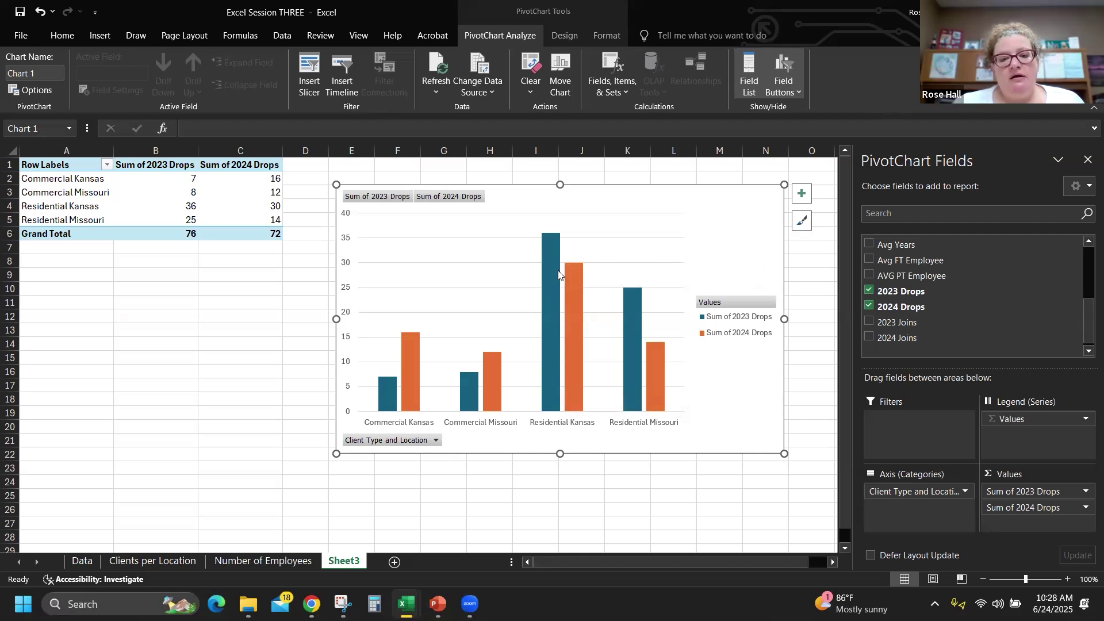
mouse_move(550, 255)
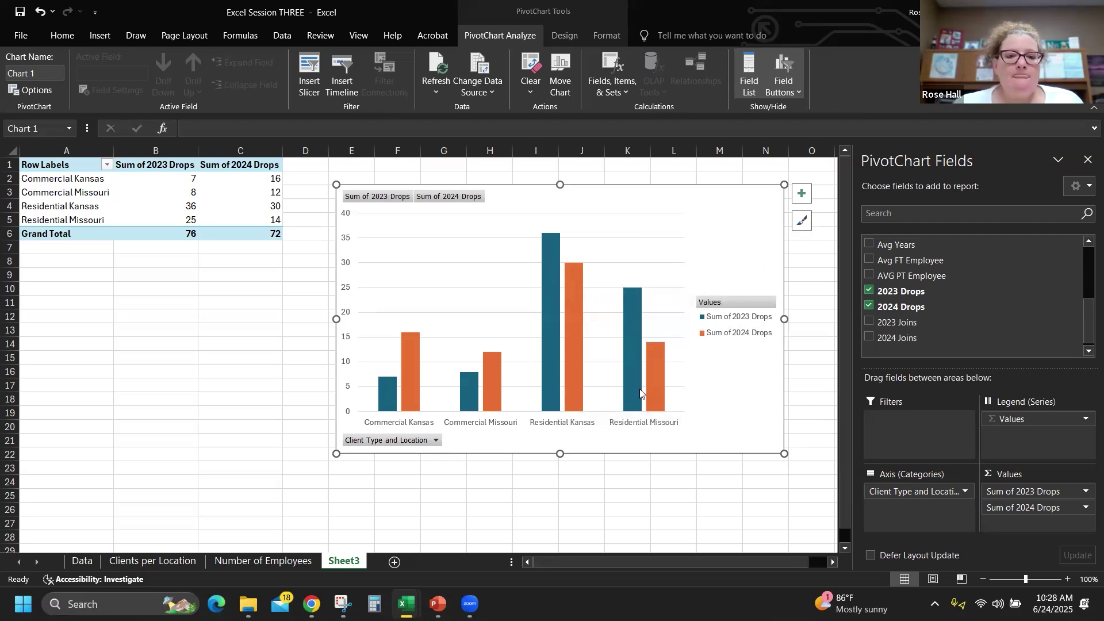
mouse_move(640, 393)
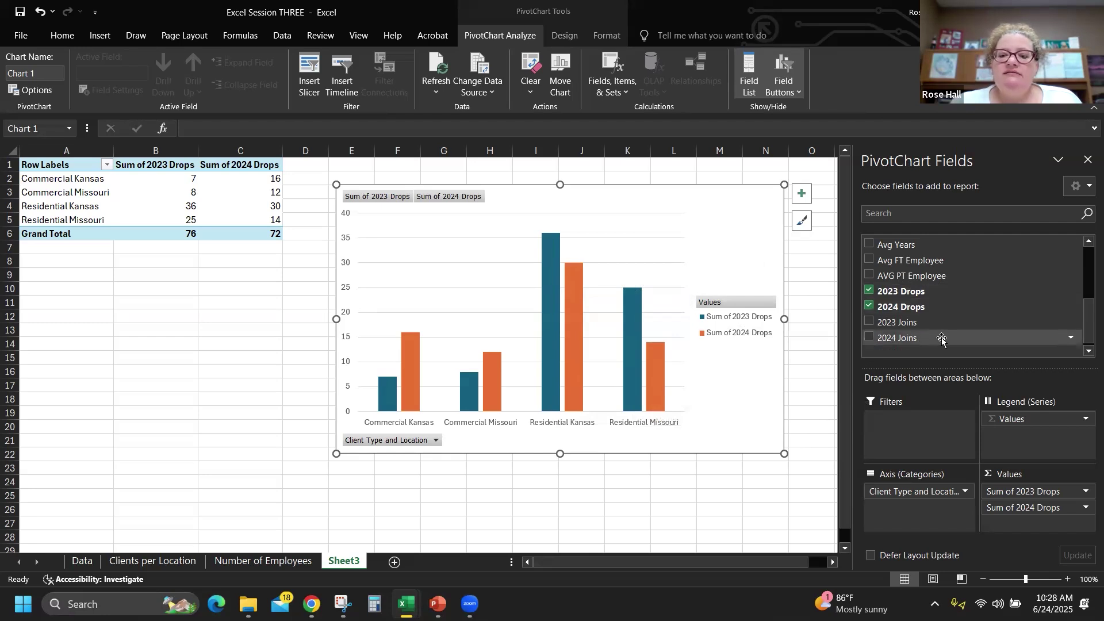
click(868, 321)
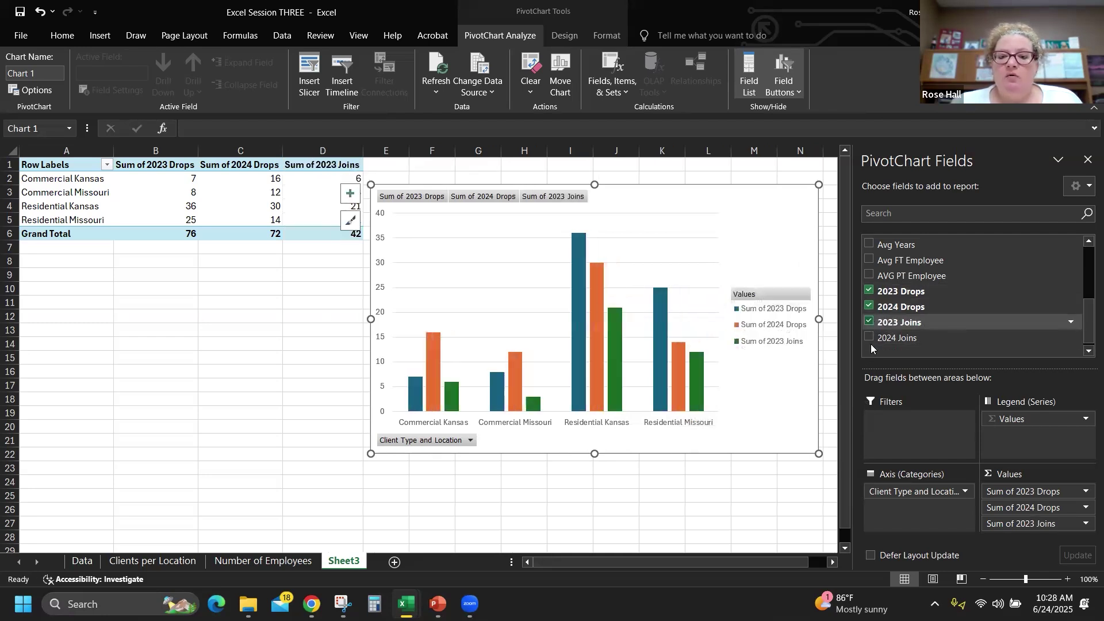
click(871, 337)
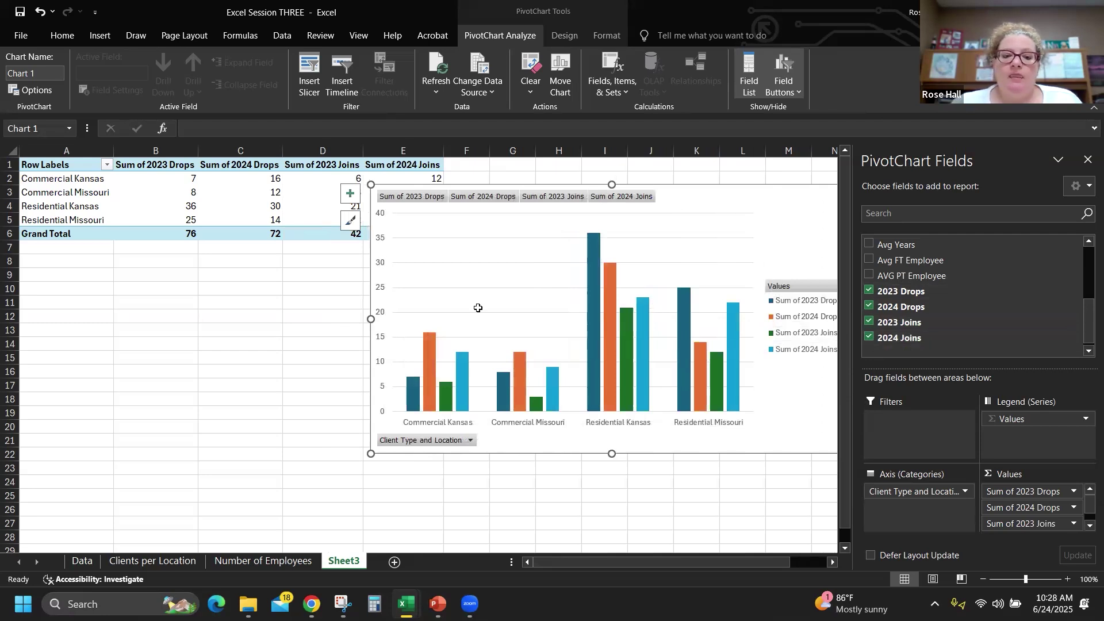
Move the PivotChart down to about row 5 across columns C to L, enlarge it slightly and apply chart Style 4
drag(342, 401, 222, 439)
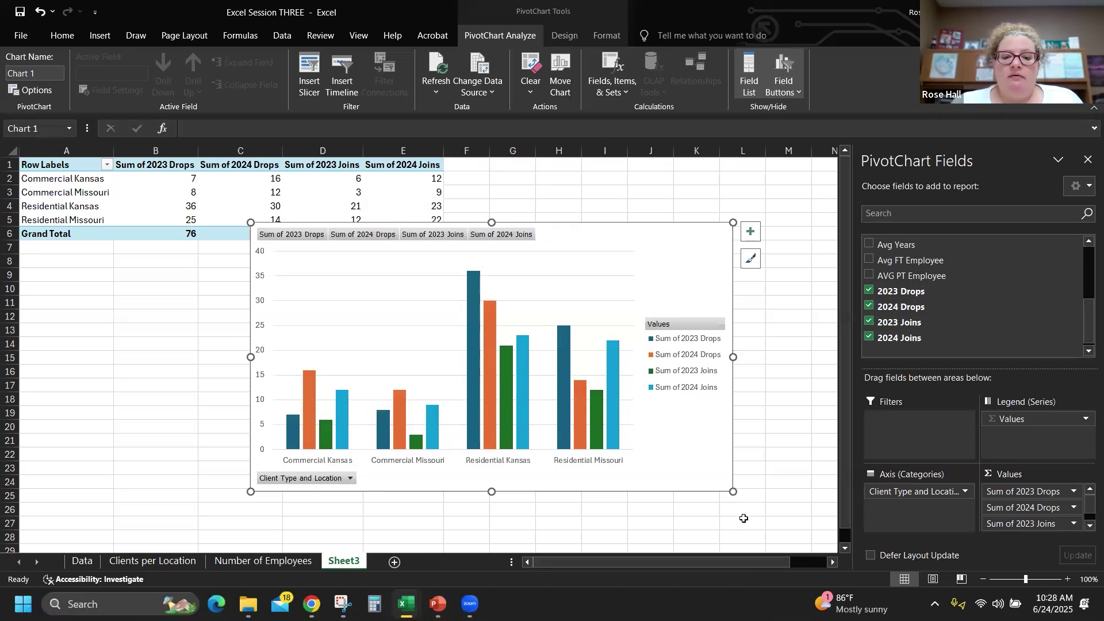
drag(735, 493, 770, 510)
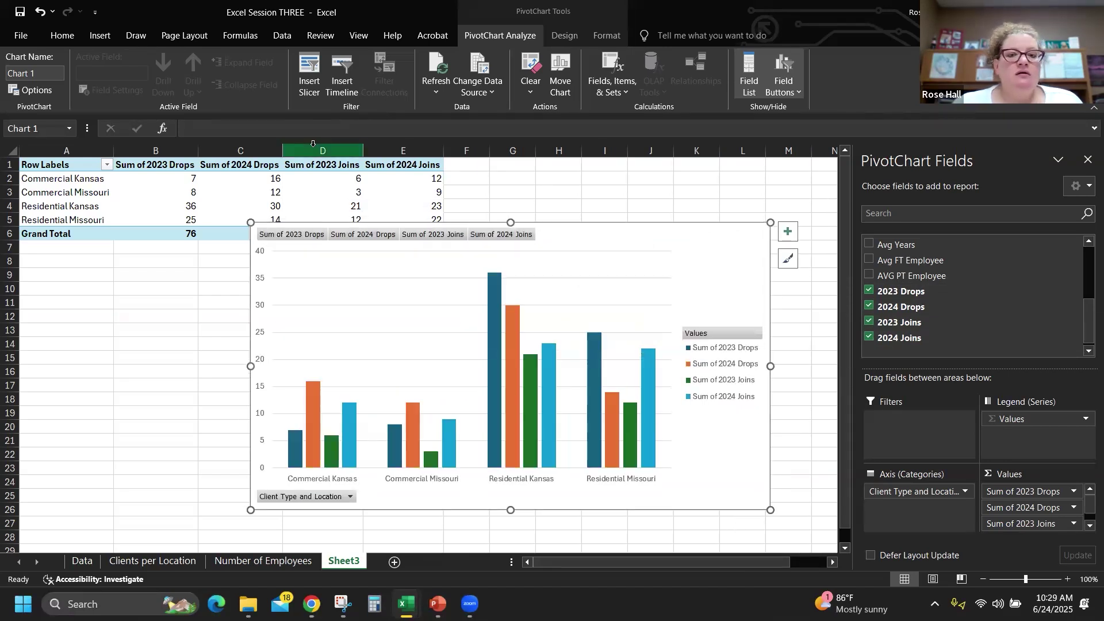
click(554, 38)
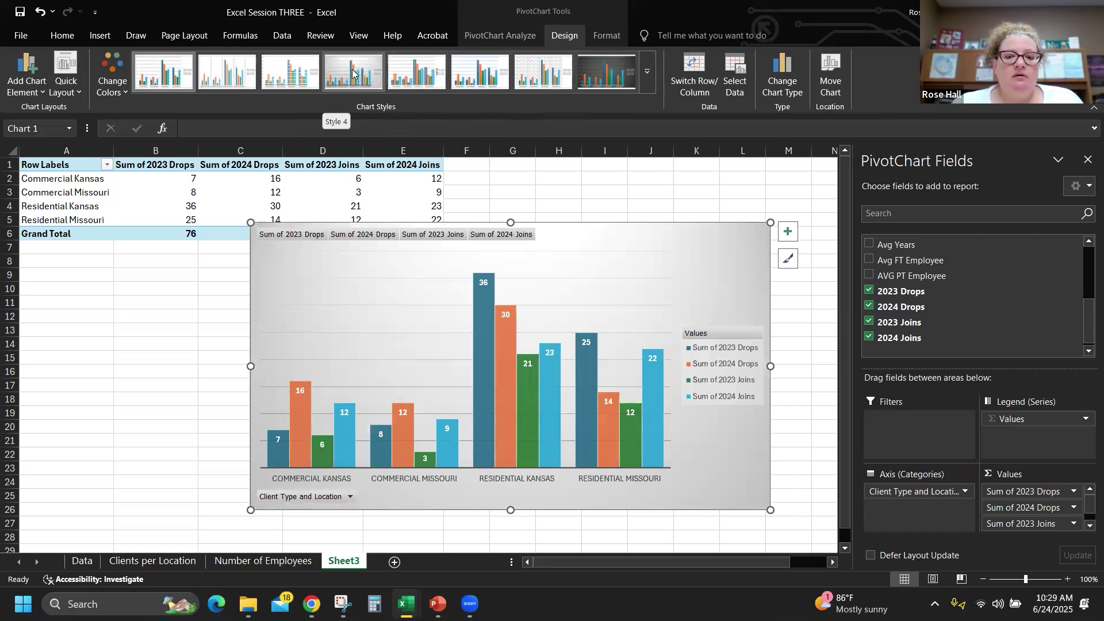
click(294, 73)
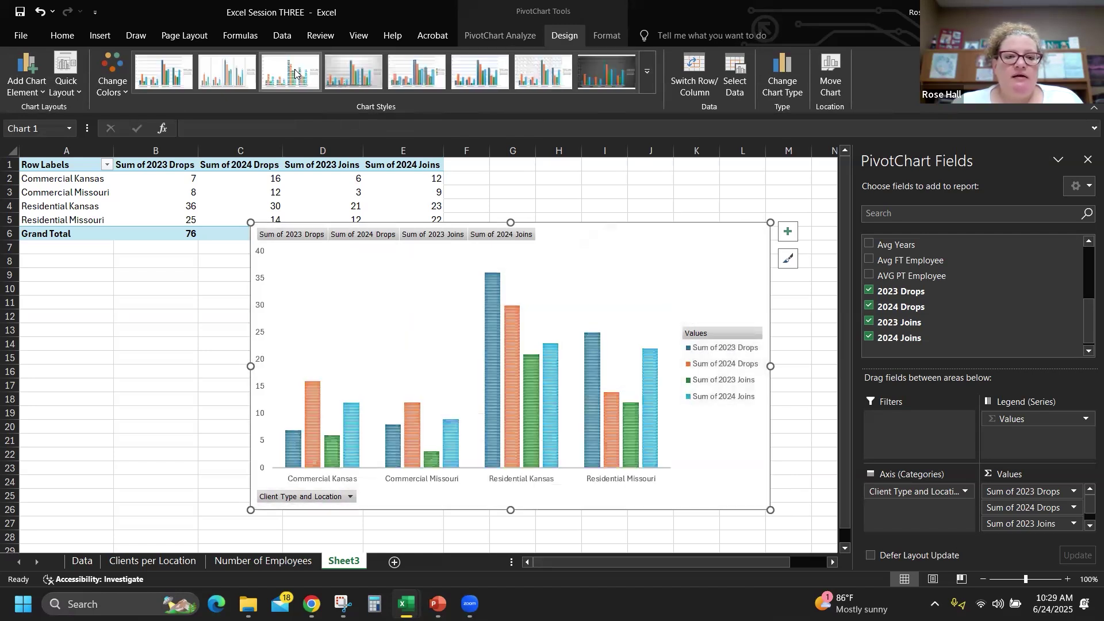
click(341, 71)
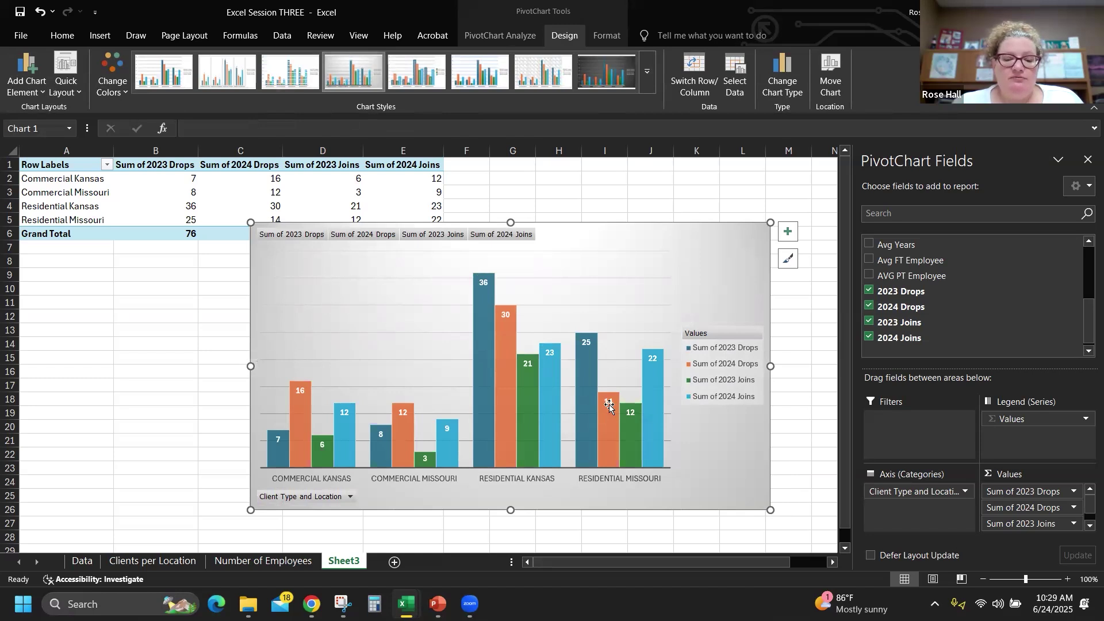
Apply quick layout 3, with the legend below the chart, and recolour the PivotChart with the second Colorful palette
click(77, 91)
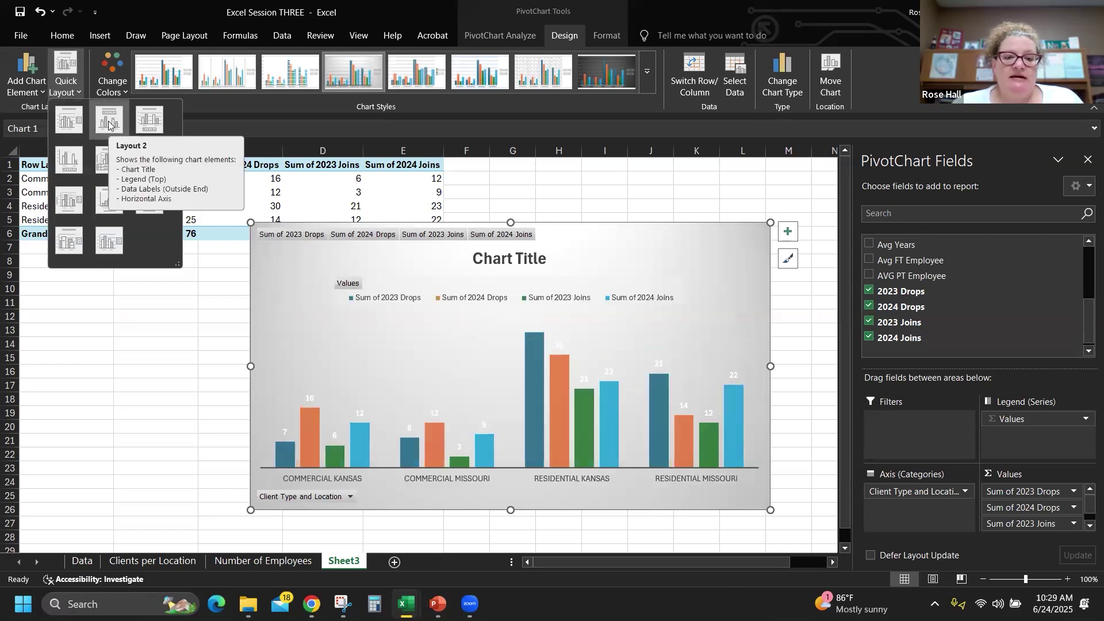
click(148, 119)
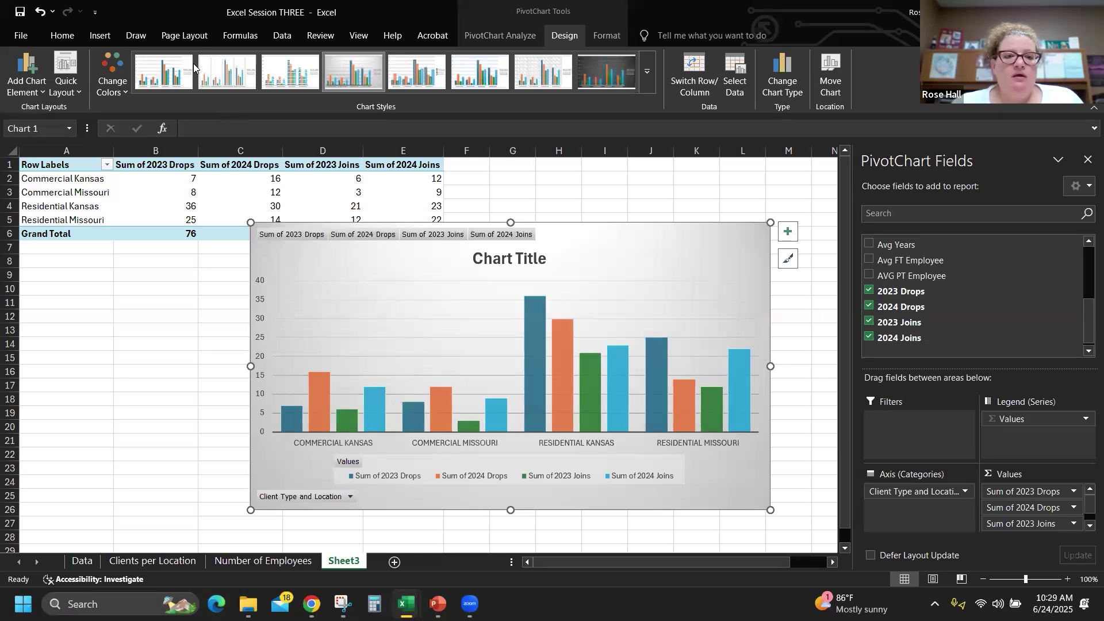
click(123, 92)
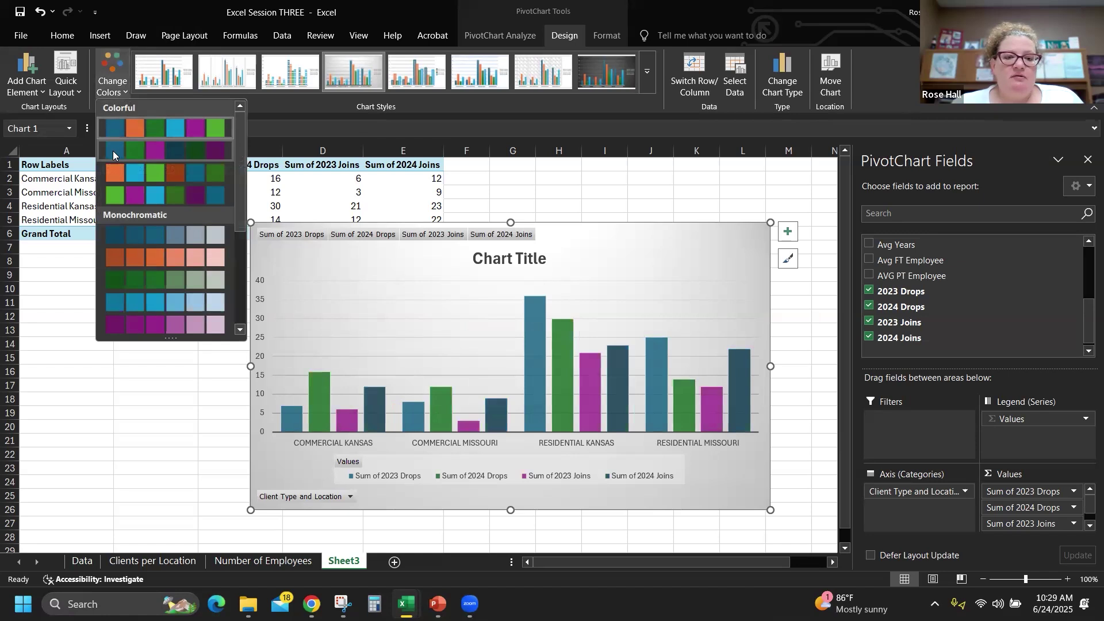
click(125, 90)
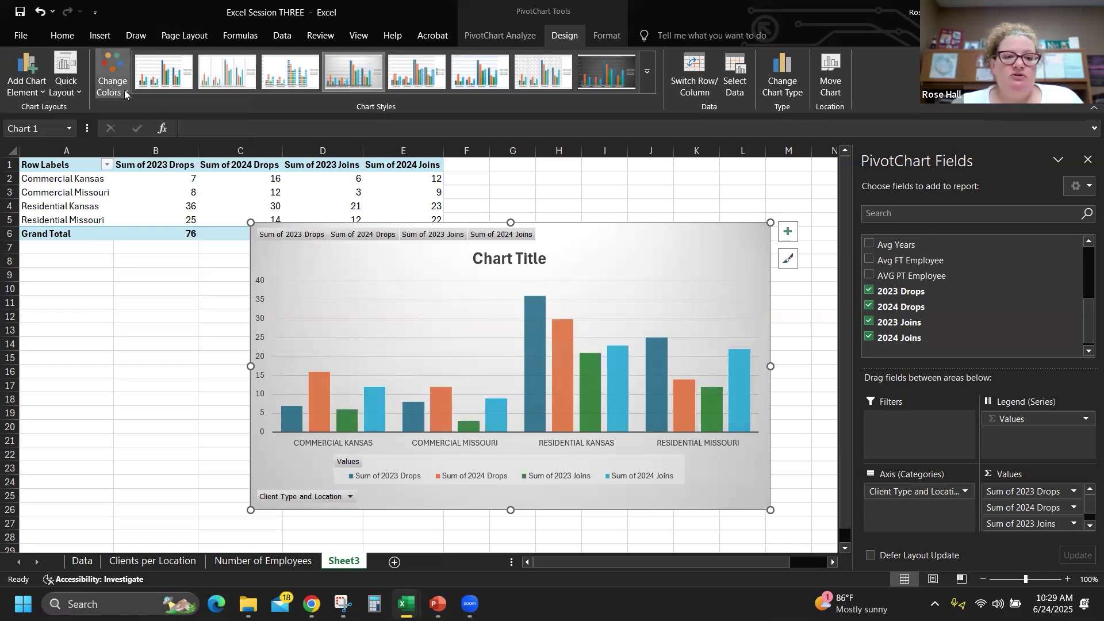
click(124, 90)
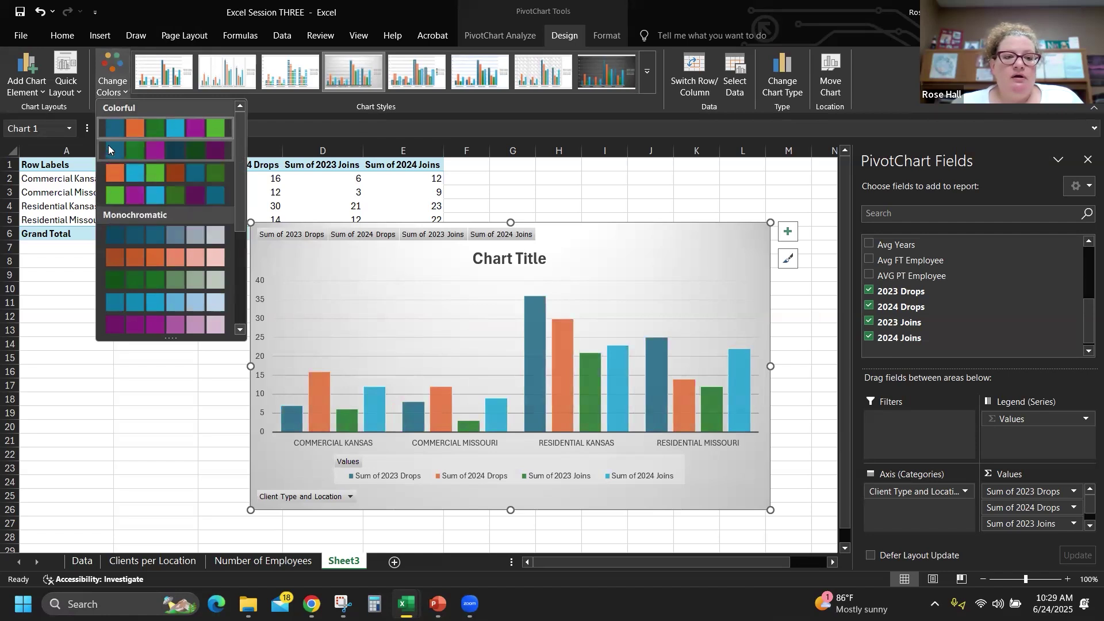
click(108, 145)
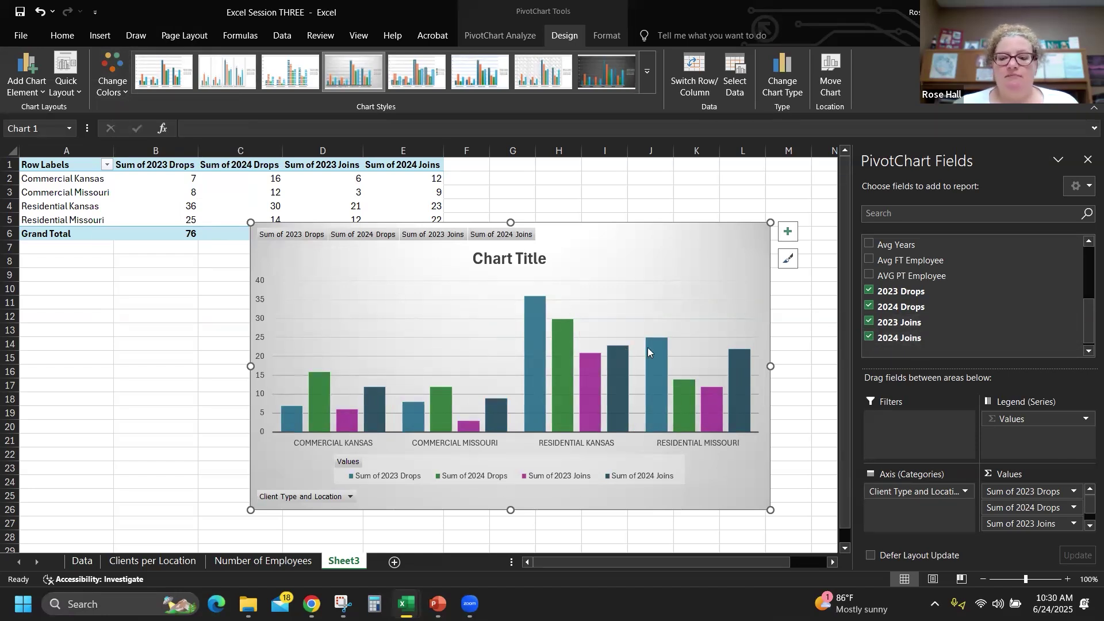
Remove the 2023 Joins and 2024 Joins fields from the PivotChart and set its title to "Total Dropped Clients"
click(868, 322)
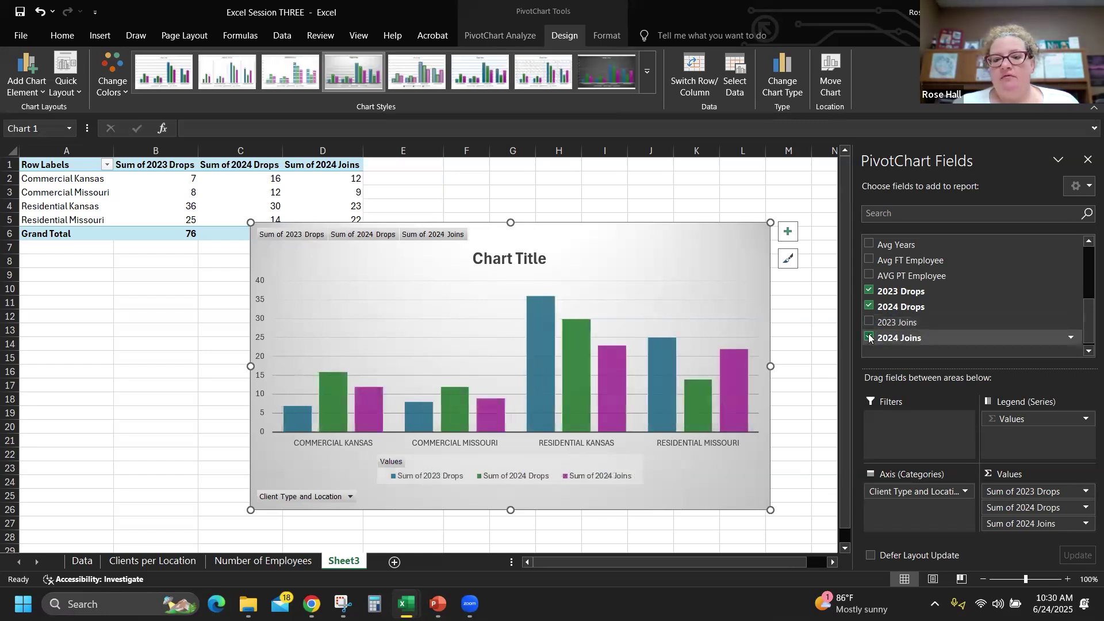
click(868, 338)
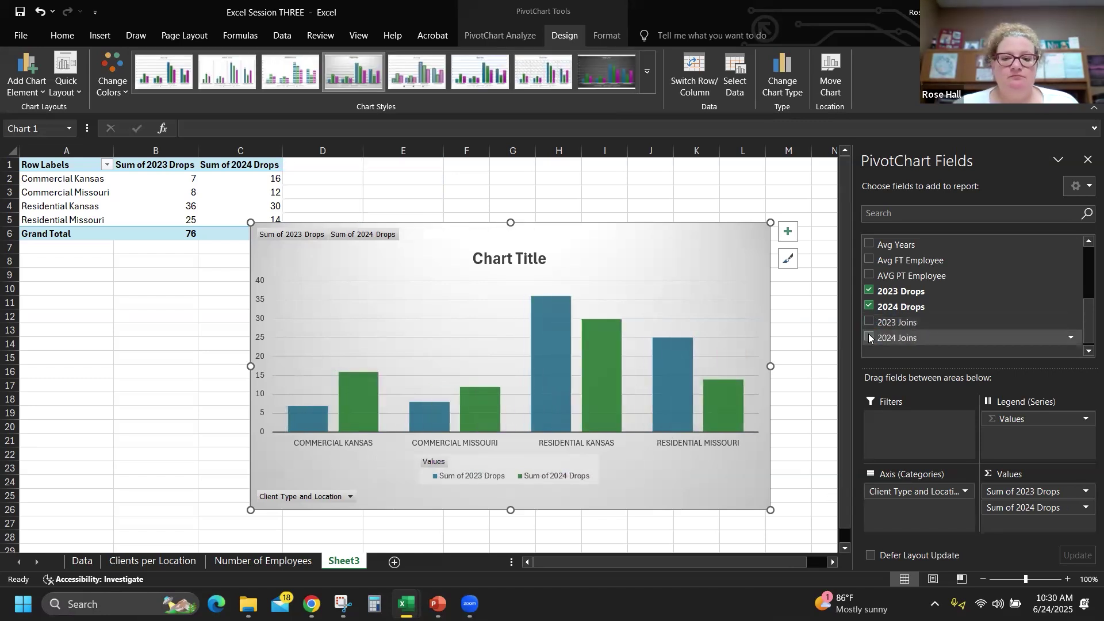
double_click(511, 260)
drag(477, 257, 541, 238)
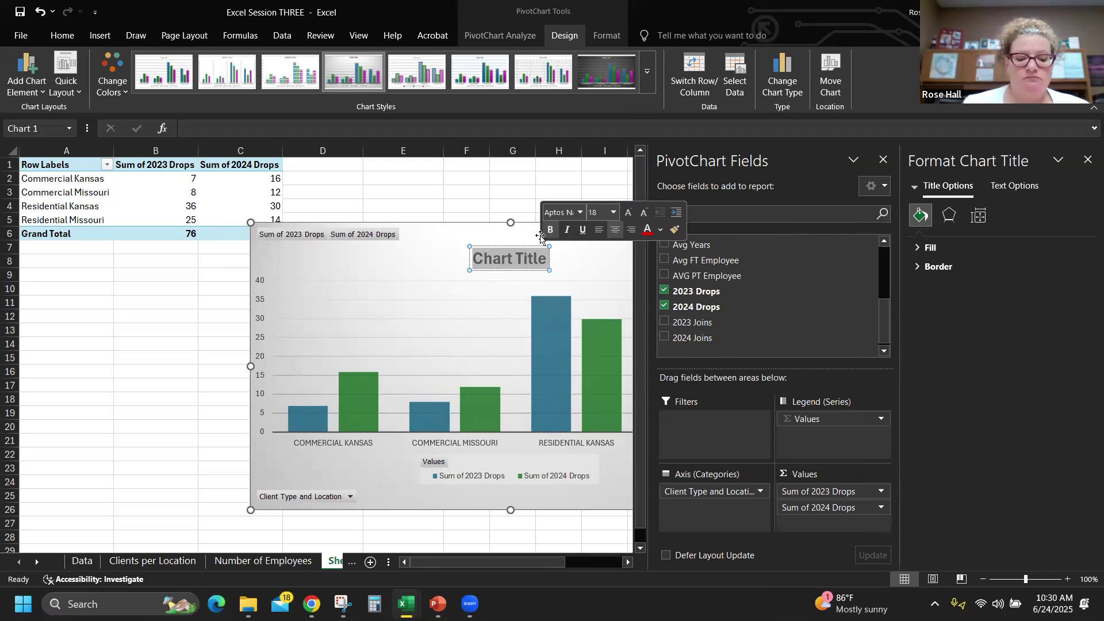
key(Delete)
text(T)
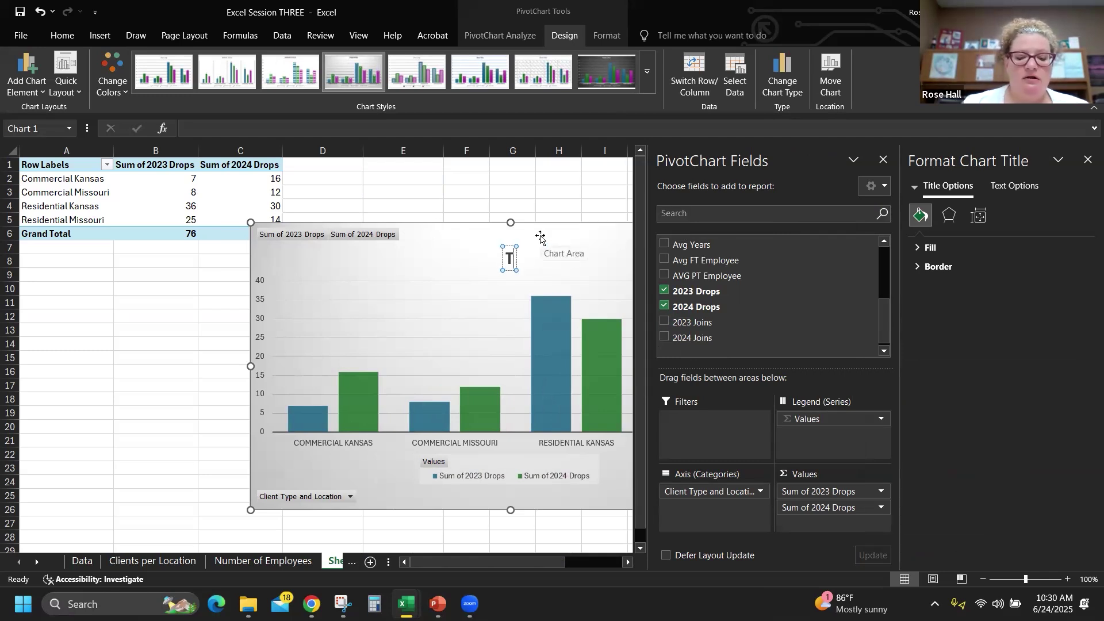
text(otal Dropped Clients)
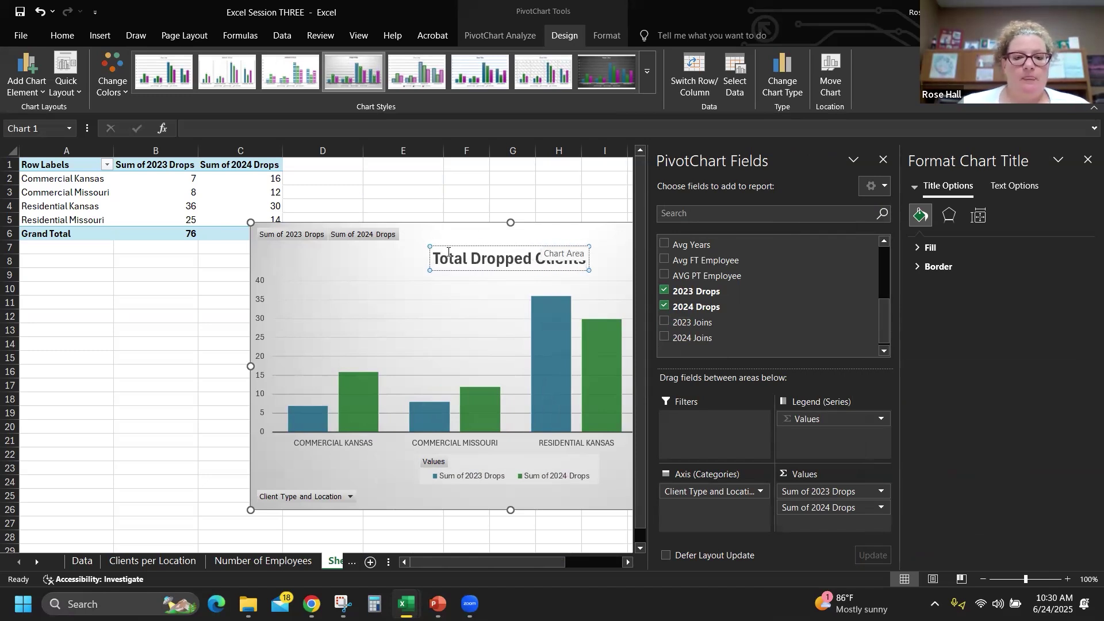
click(333, 562)
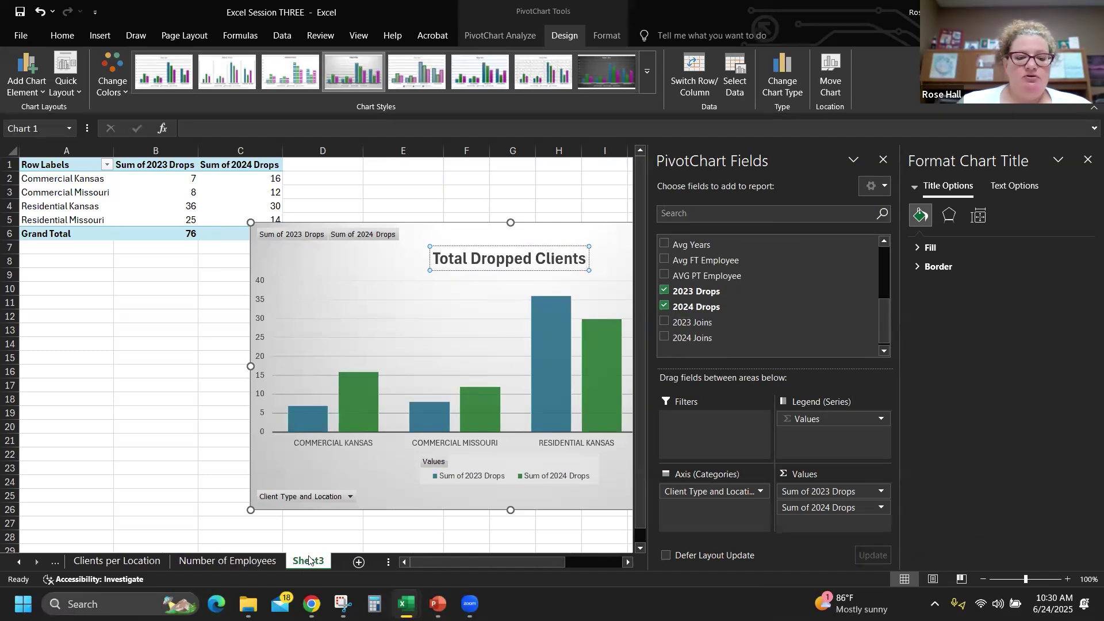
Rename the Sheet3 worksheet as Total Dropped Clients and close the chart title formatting options
double_click(308, 560)
text(To)
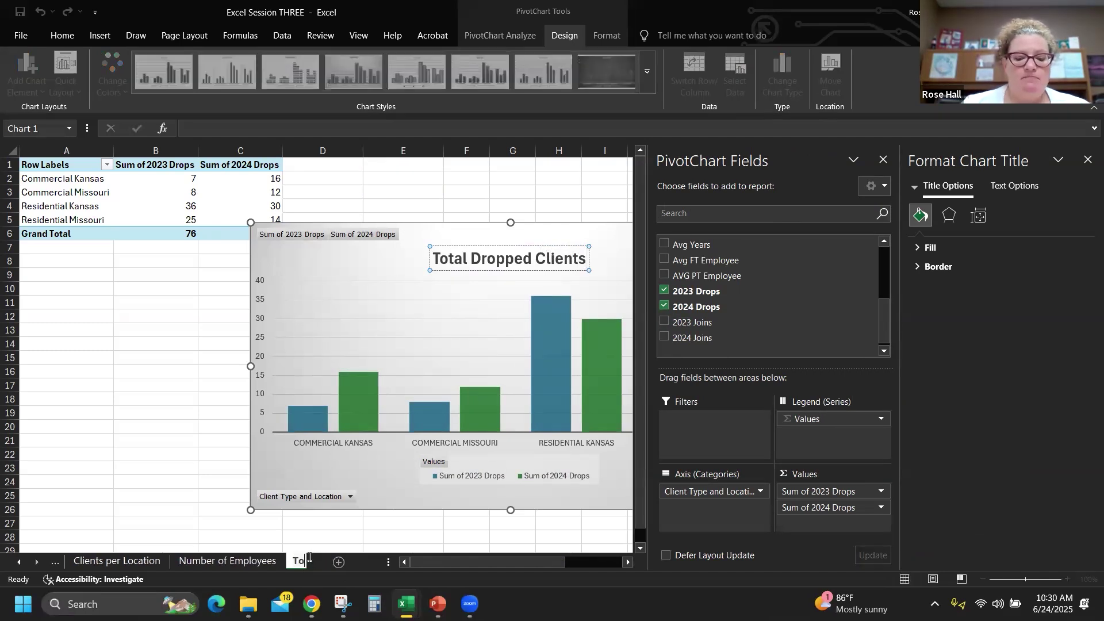
text(tal Dropped Clie)
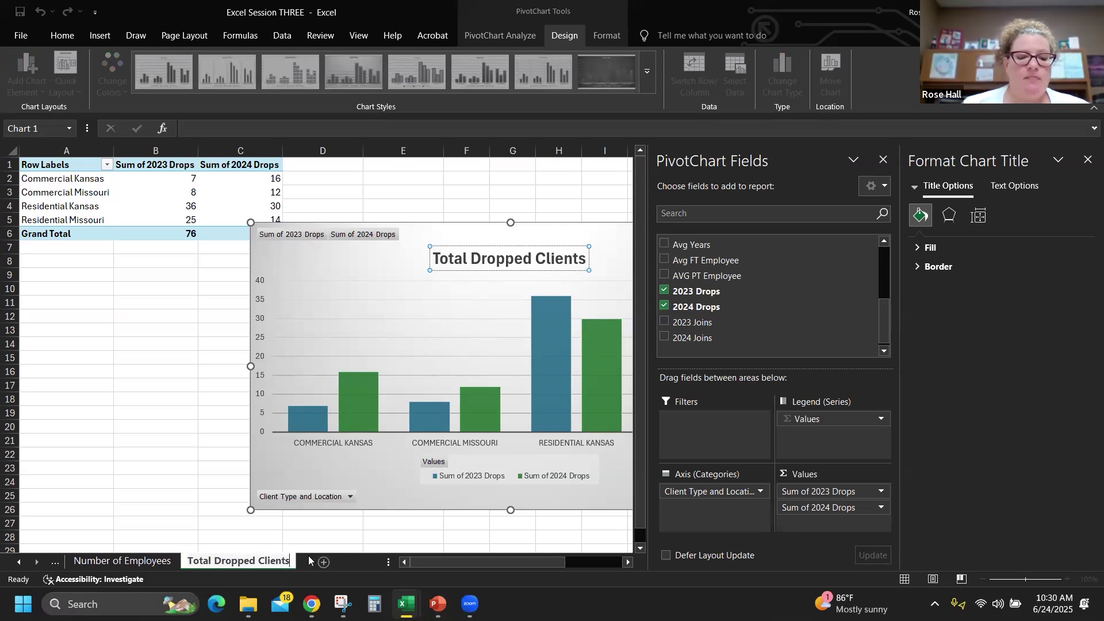
text(nts)
click(186, 512)
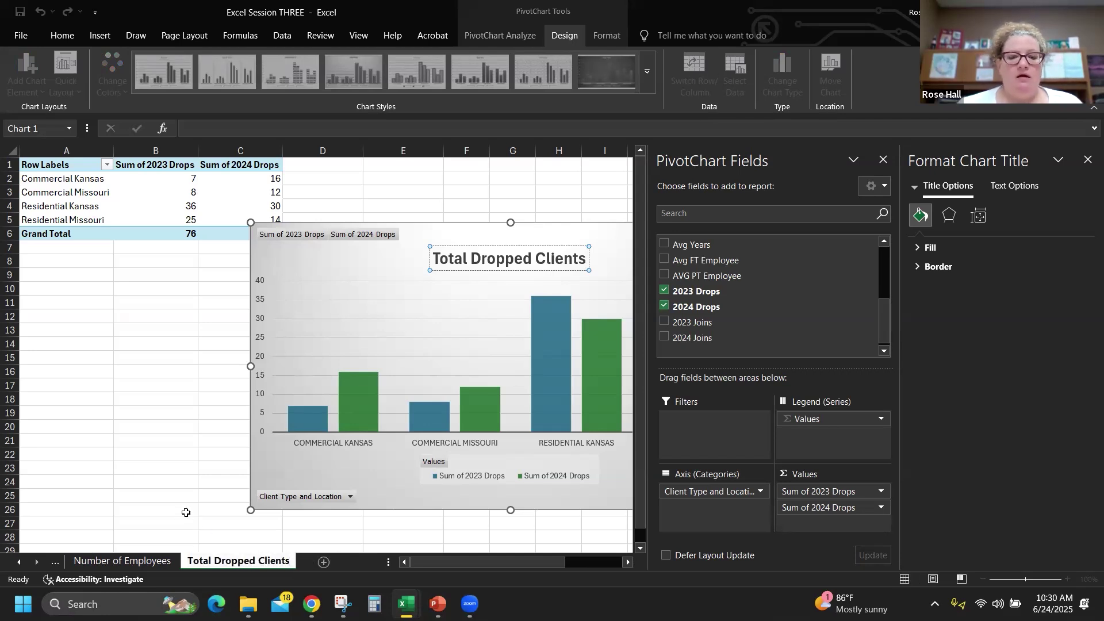
click(1087, 157)
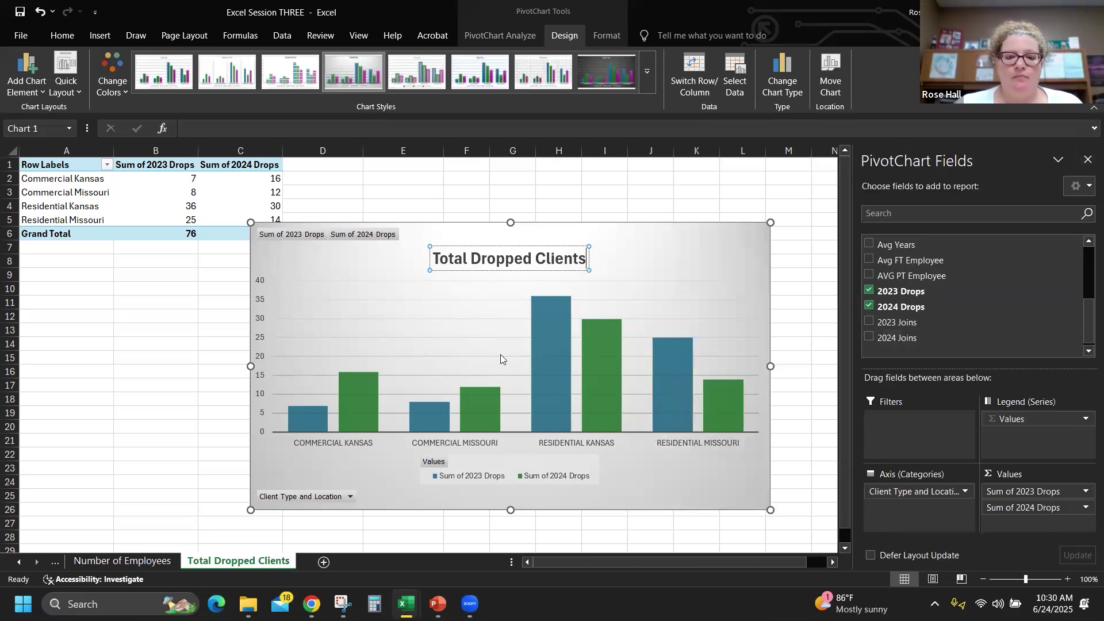
Add data labels to both the 2023 Drops and 2024 Drops columns in the Total Dropped Clients chart
click(554, 362)
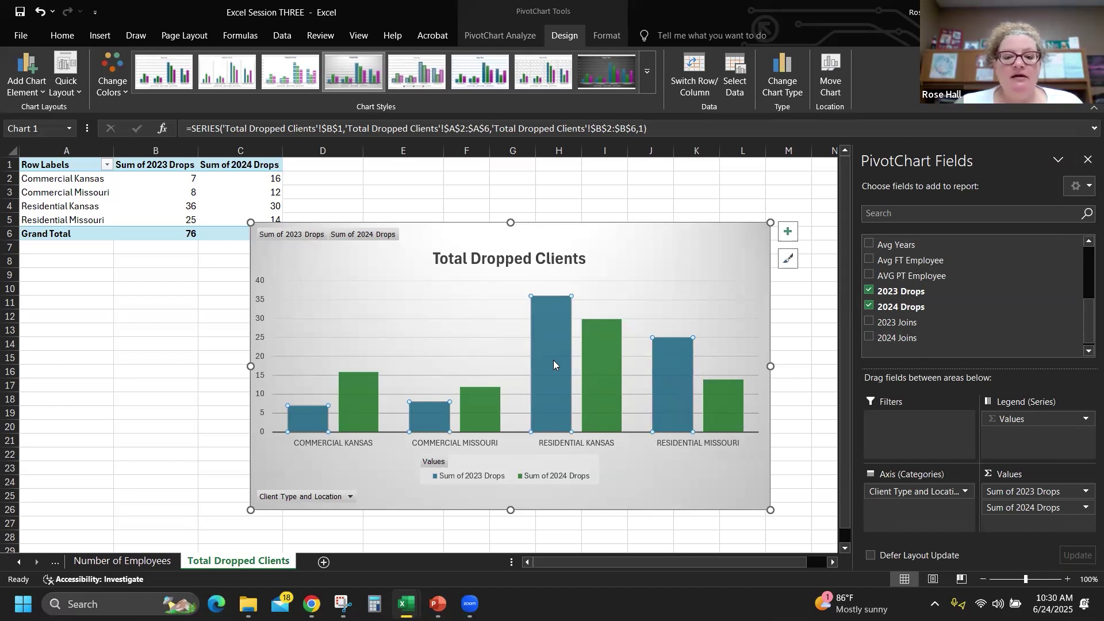
right_click(553, 364)
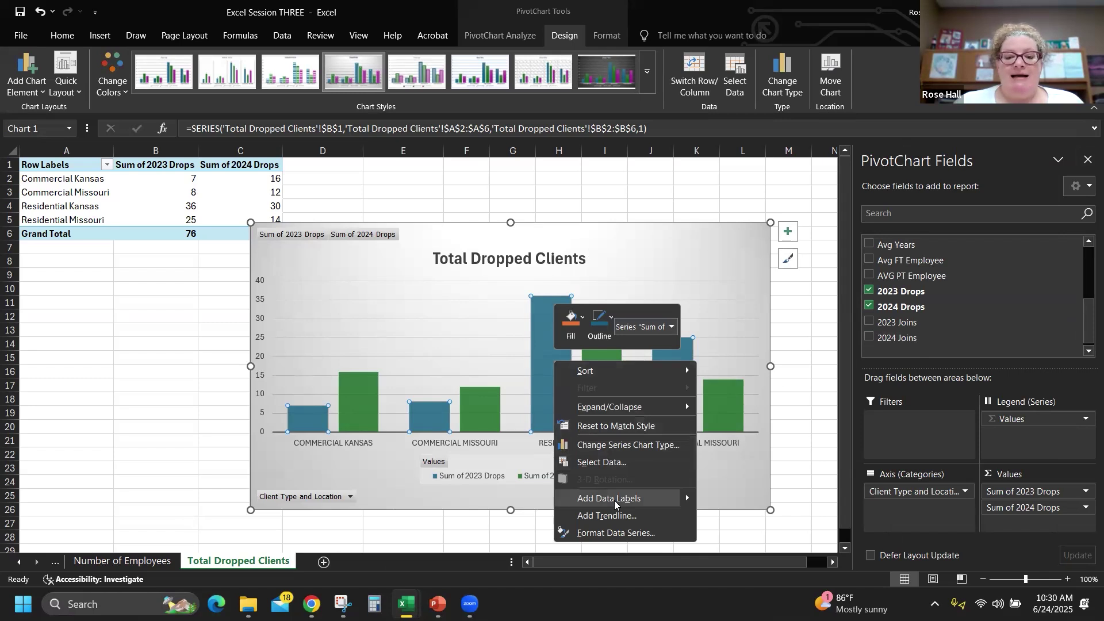
right_click(547, 360)
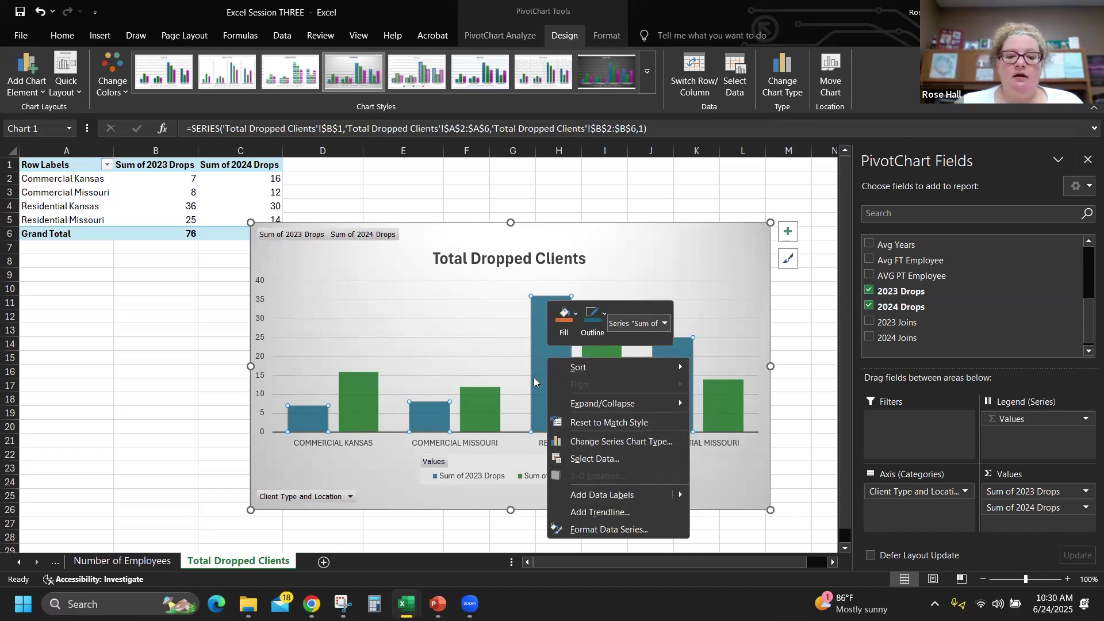
right_click(538, 374)
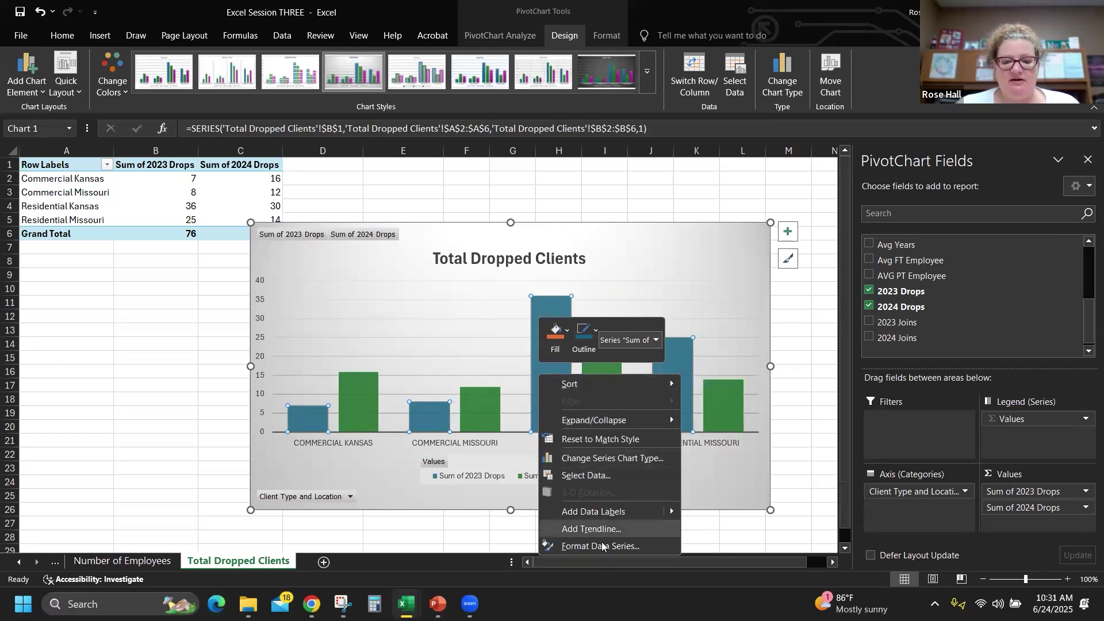
click(593, 512)
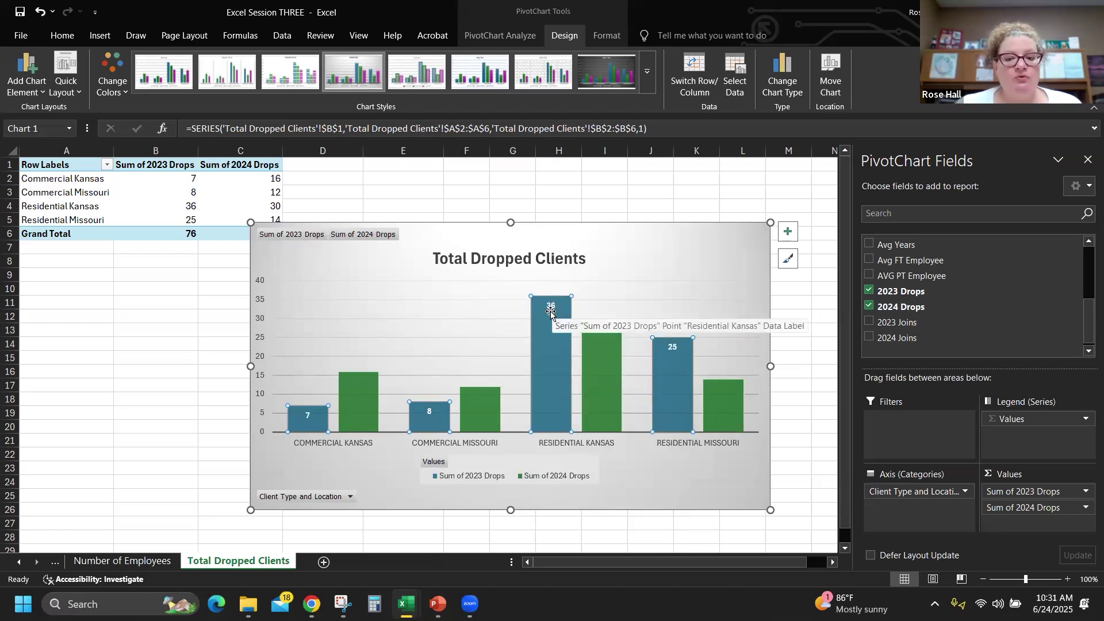
click(597, 374)
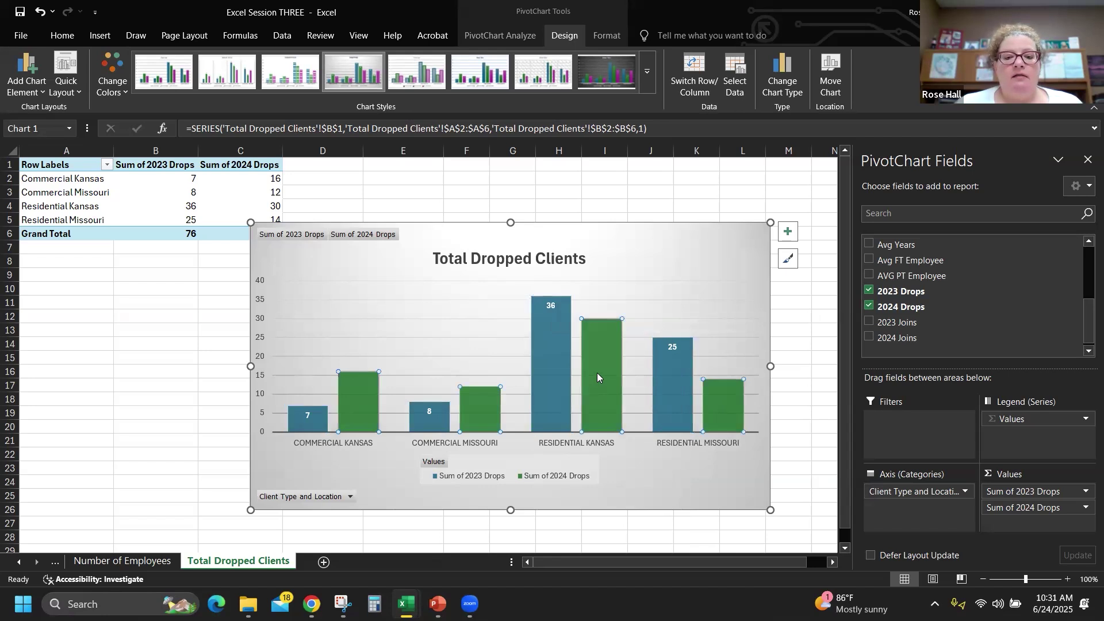
right_click(597, 372)
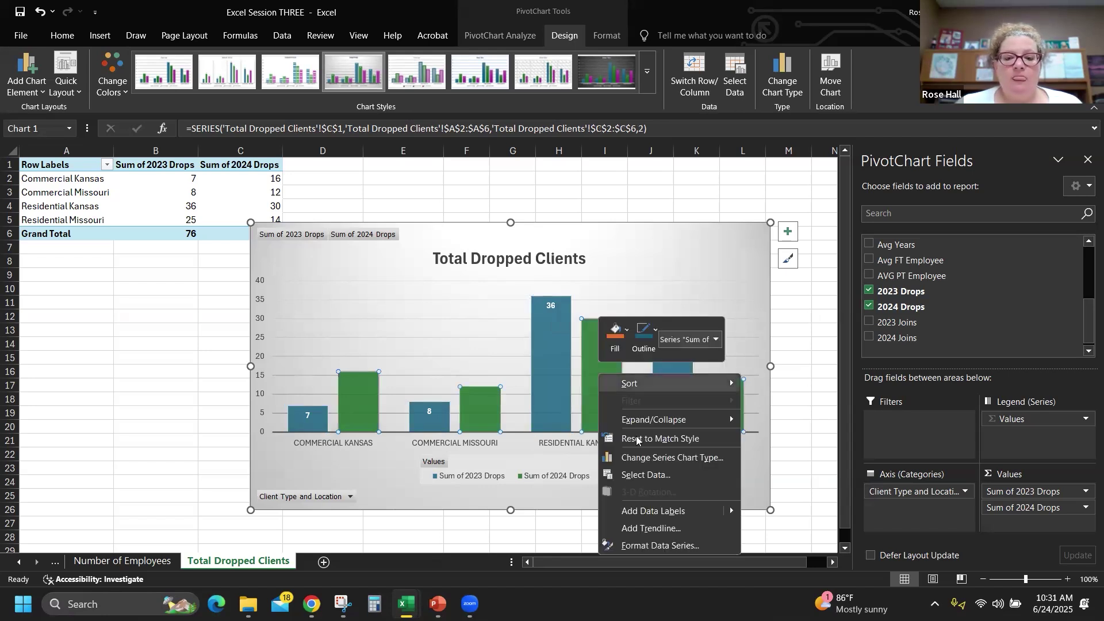
click(665, 511)
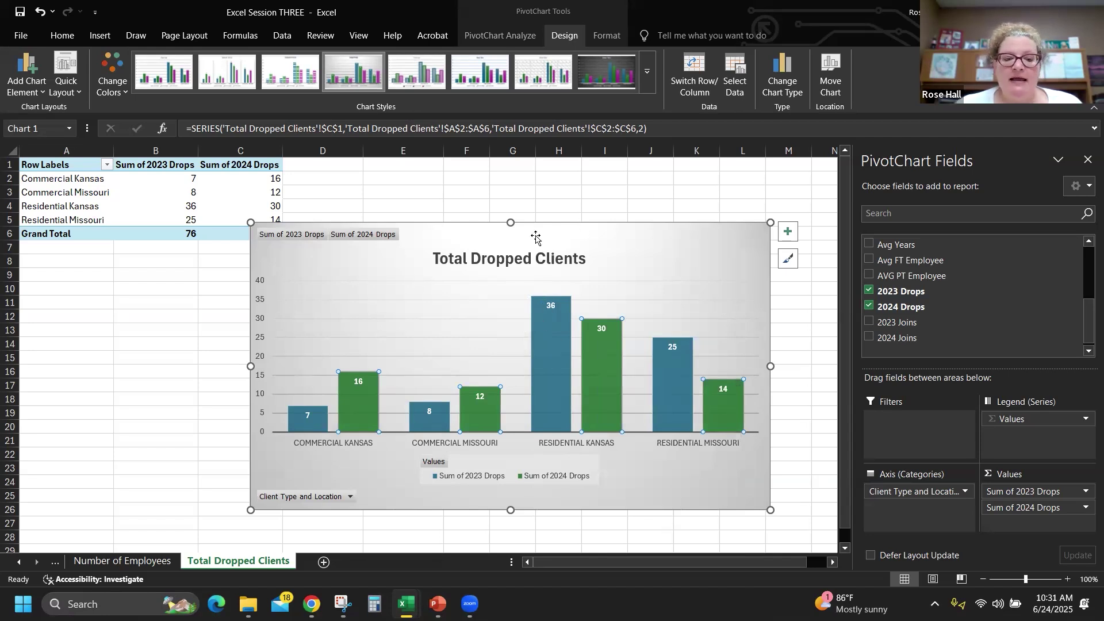
click(142, 560)
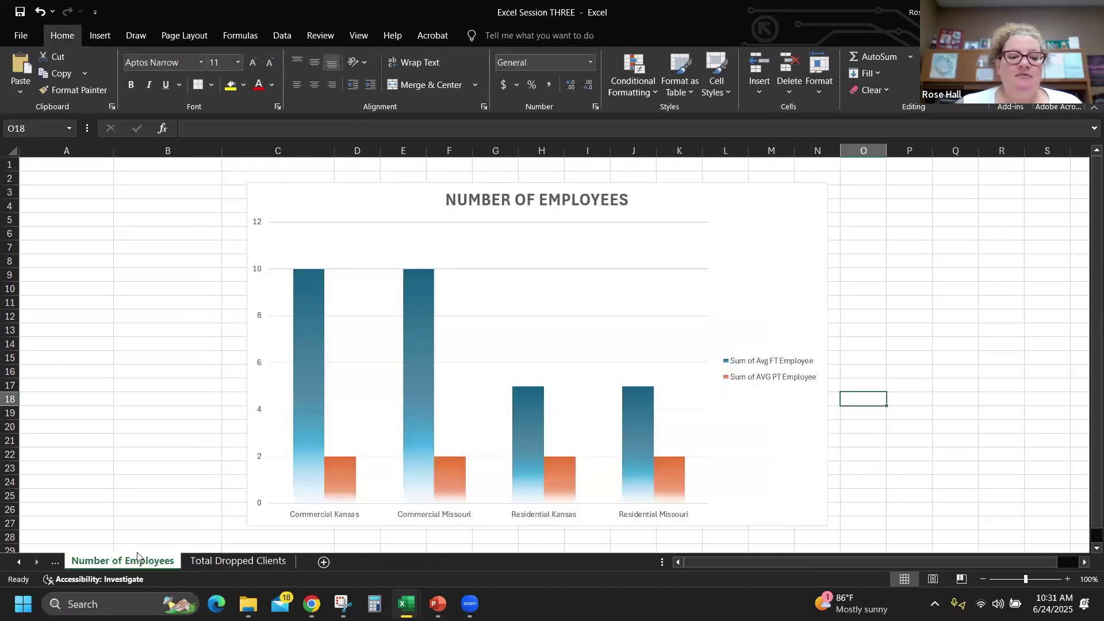
click(265, 561)
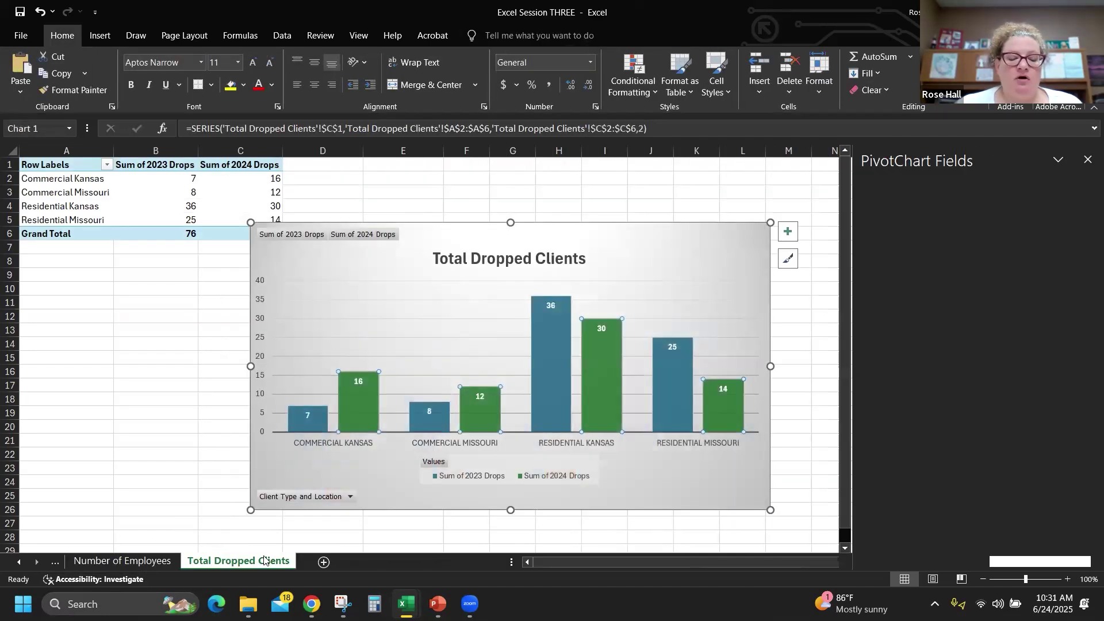
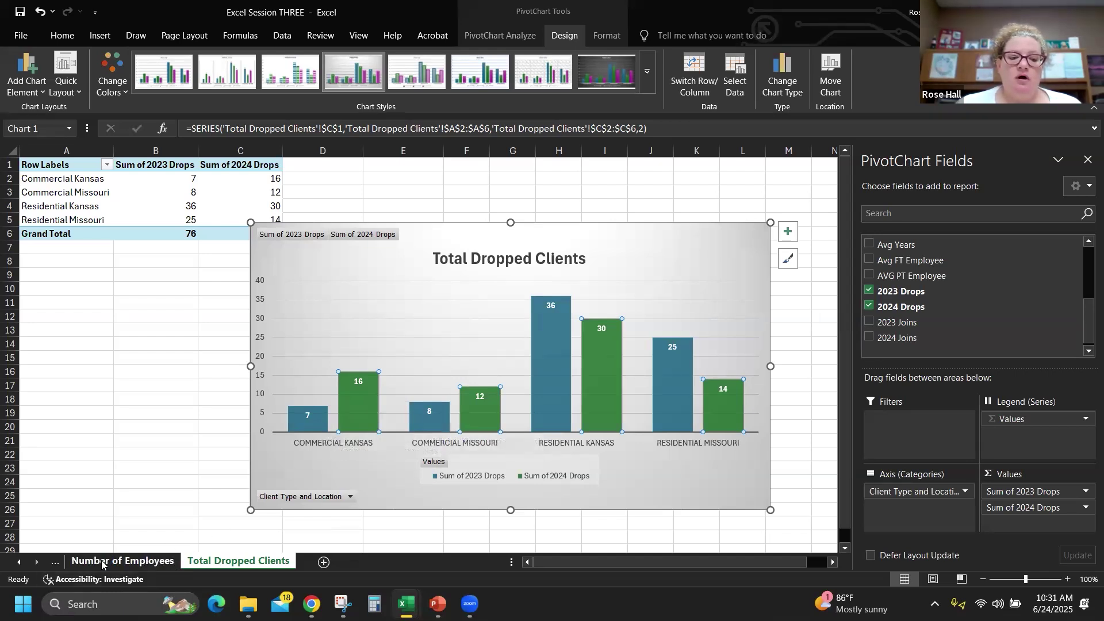
Add data labels to both the full-time and part-time employee columns in the chart on the Number of Employees sheet
click(19, 565)
click(19, 565)
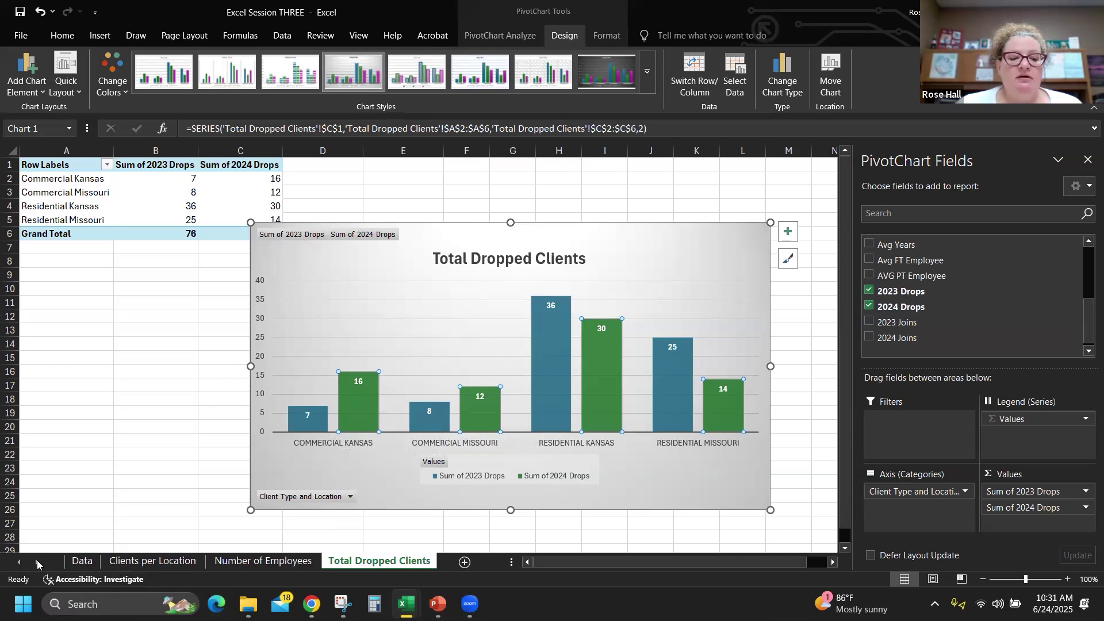
click(274, 561)
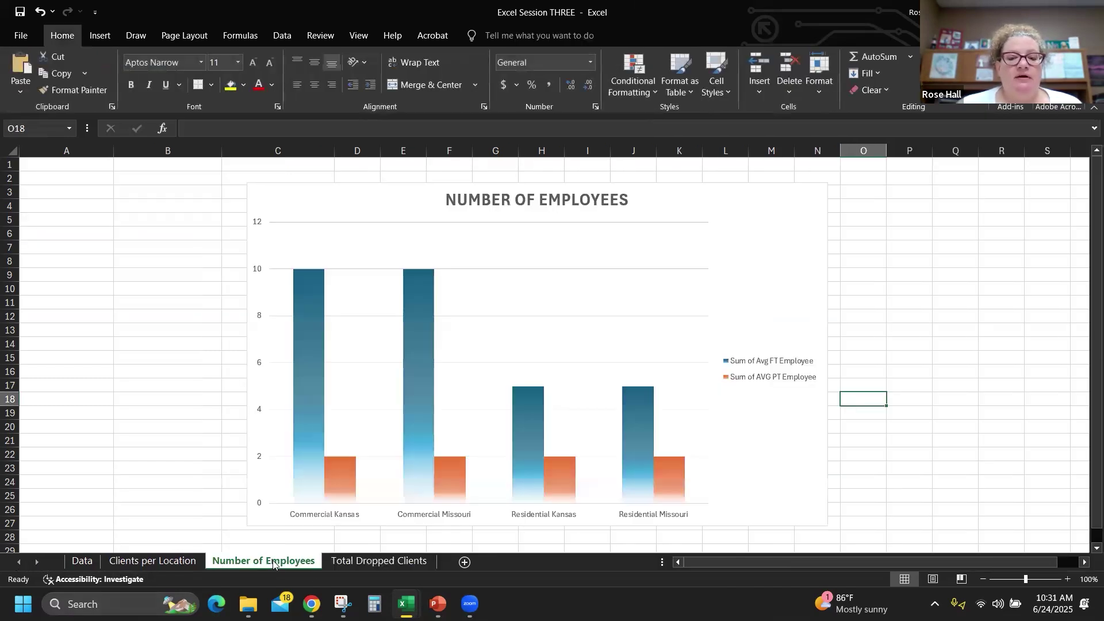
click(305, 384)
right_click(305, 389)
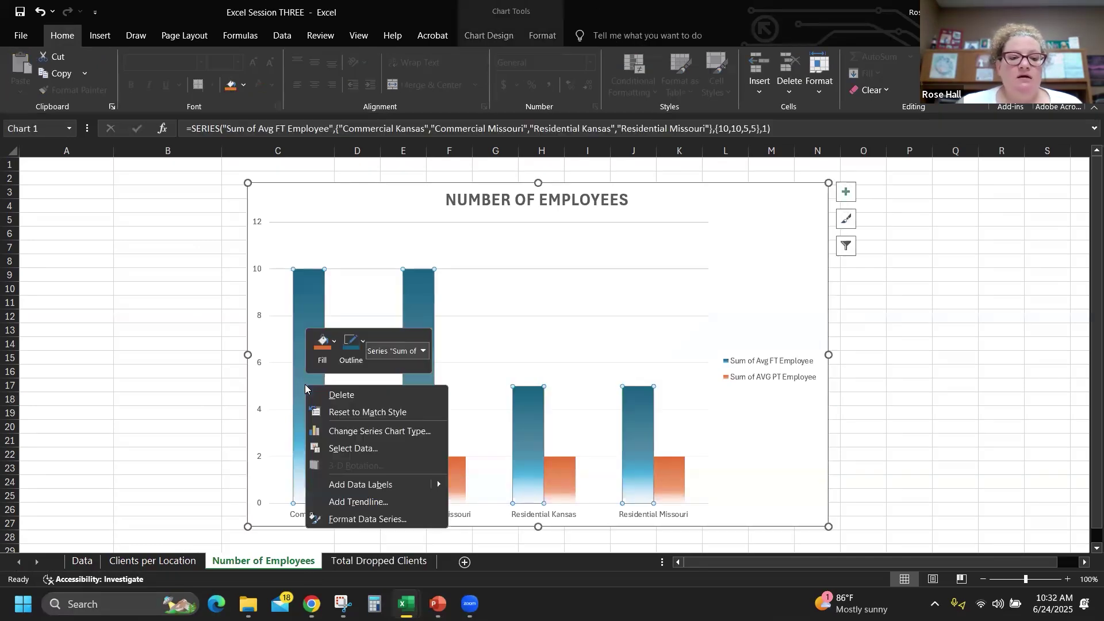
right_click(304, 302)
right_click(303, 302)
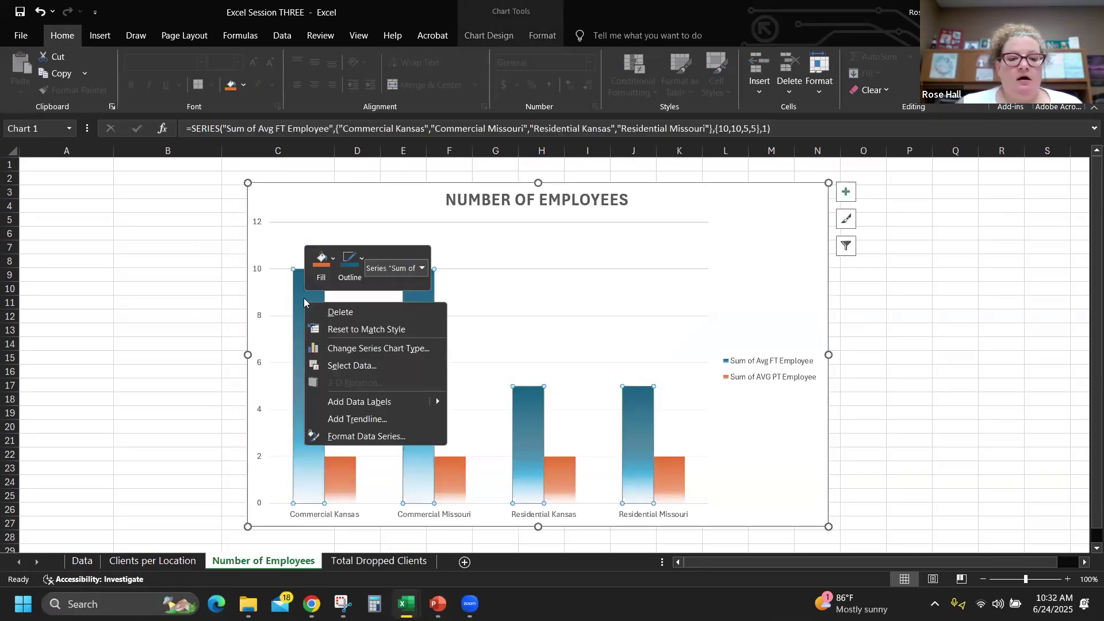
click(367, 401)
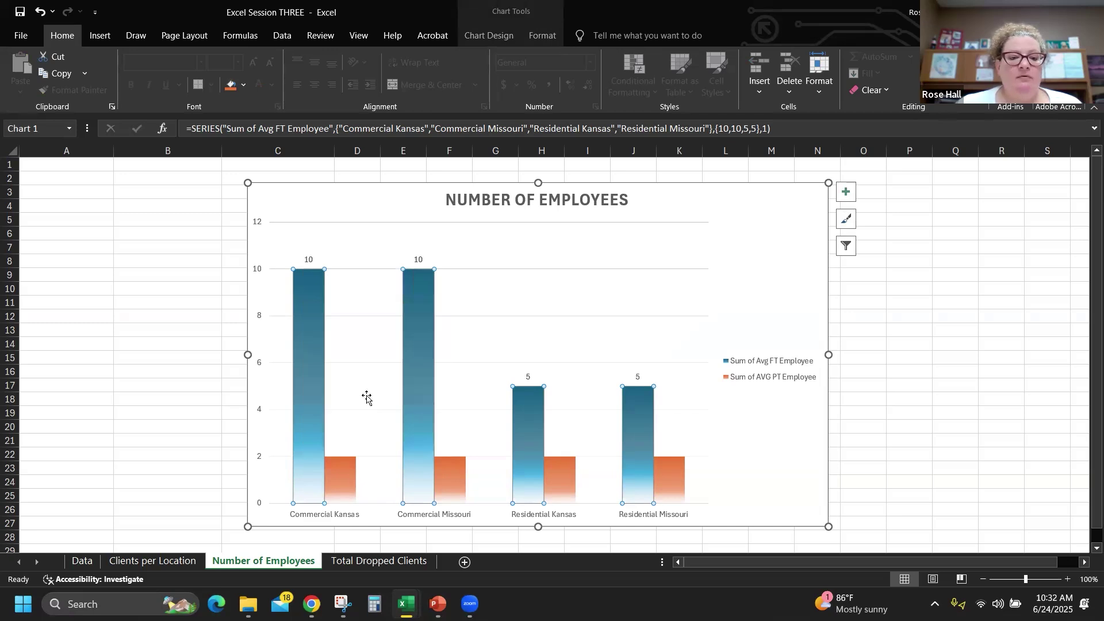
click(342, 477)
right_click(342, 476)
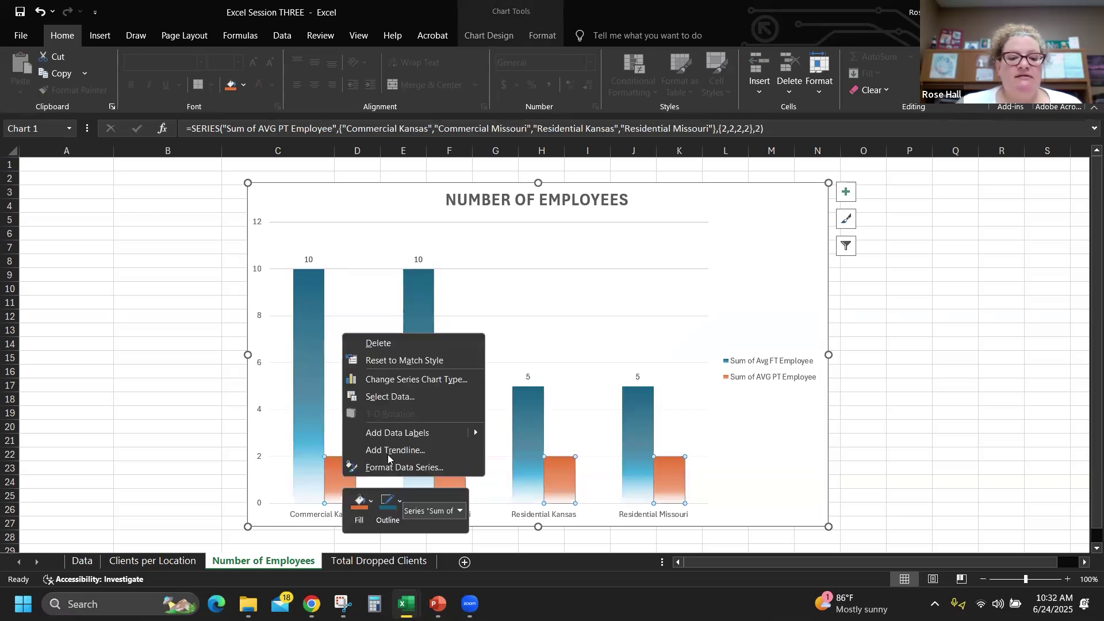
click(407, 436)
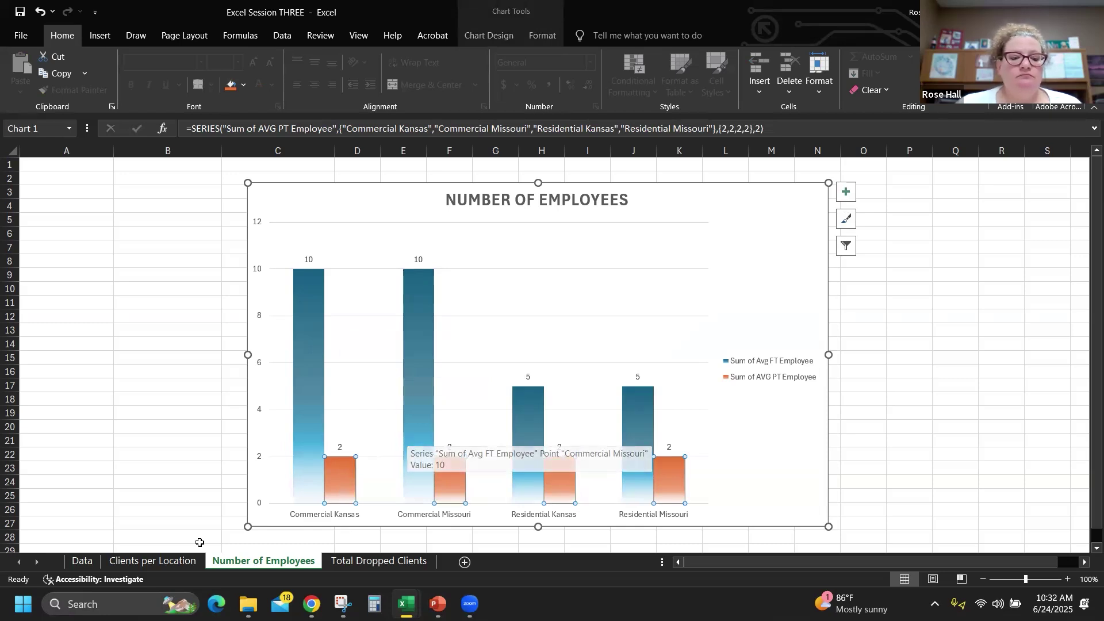
Add data labels to the columns of the pivot chart on the Clients per Location sheet
click(165, 561)
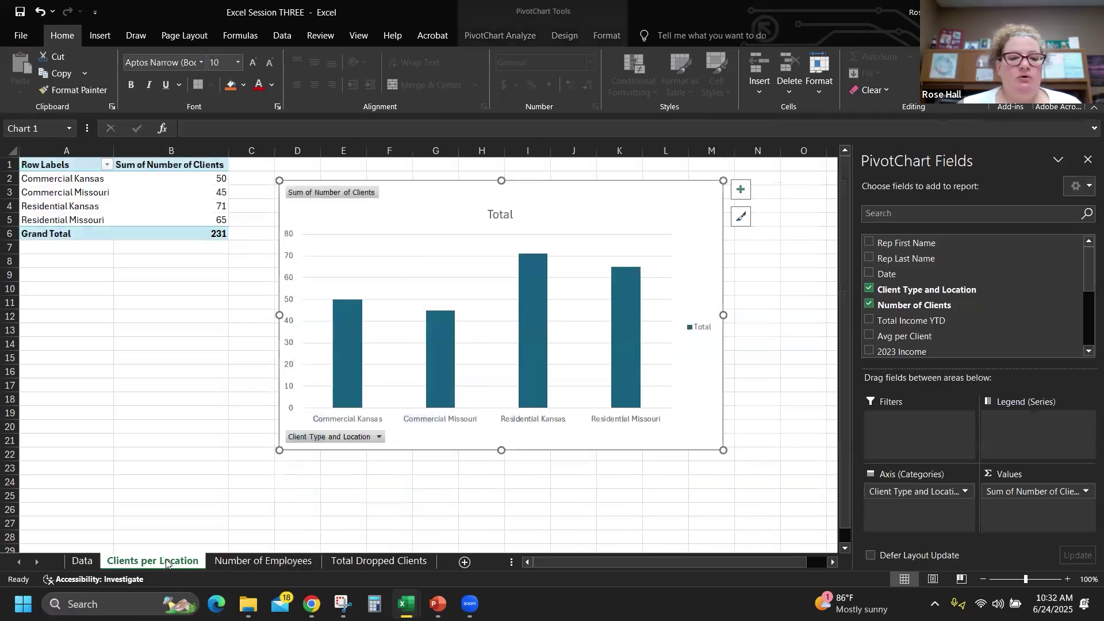
click(345, 364)
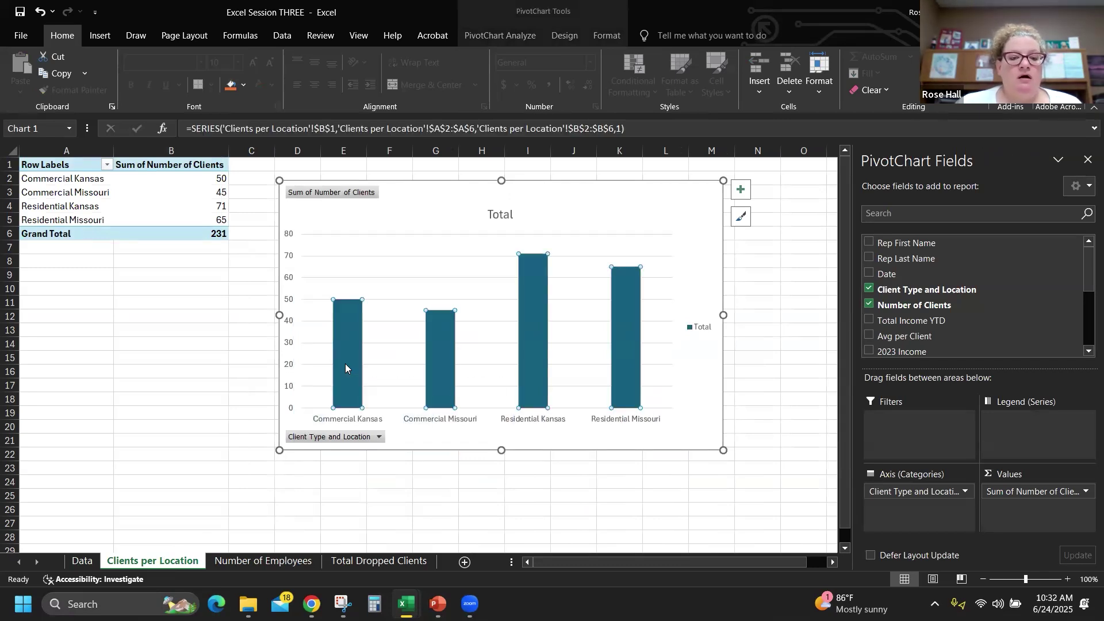
right_click(345, 368)
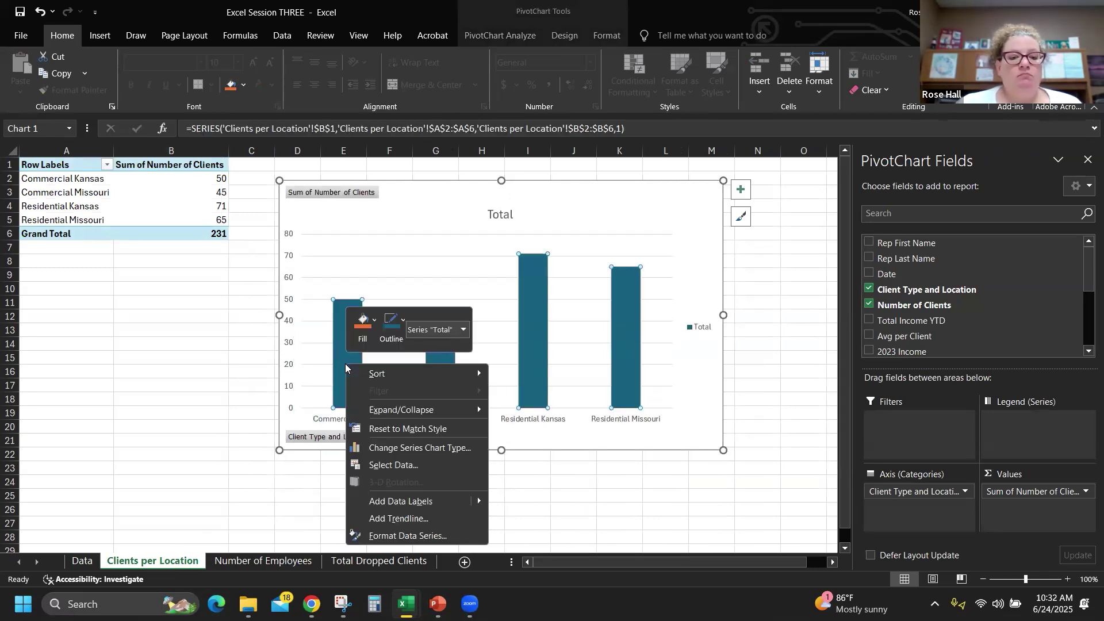
click(430, 502)
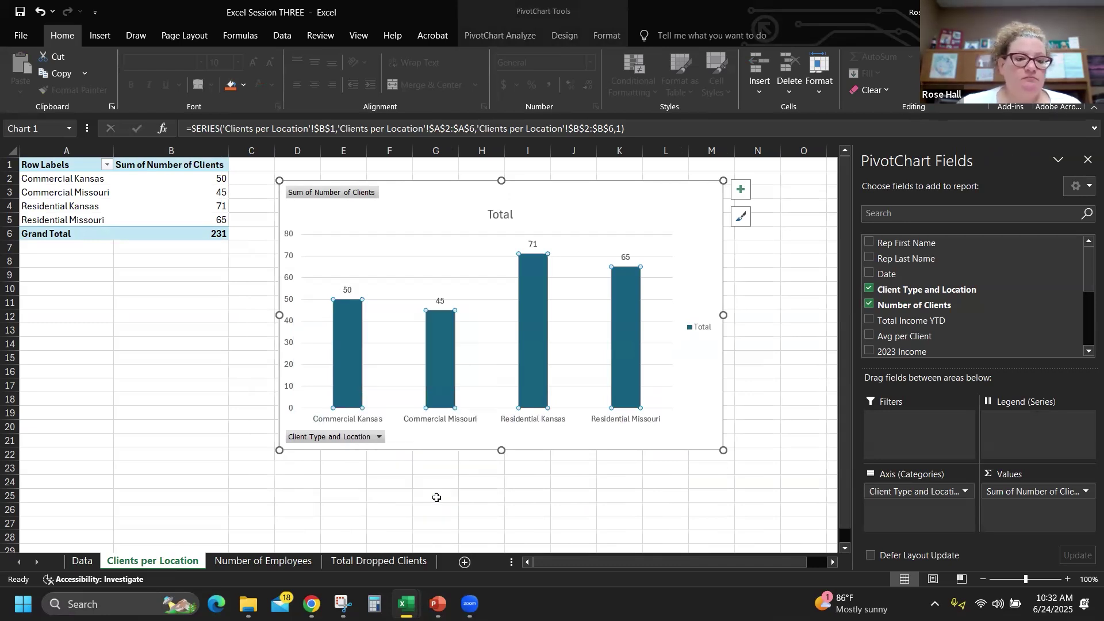
Change the chart title to Clients Per Location and delete the chart's Total legend
click(498, 215)
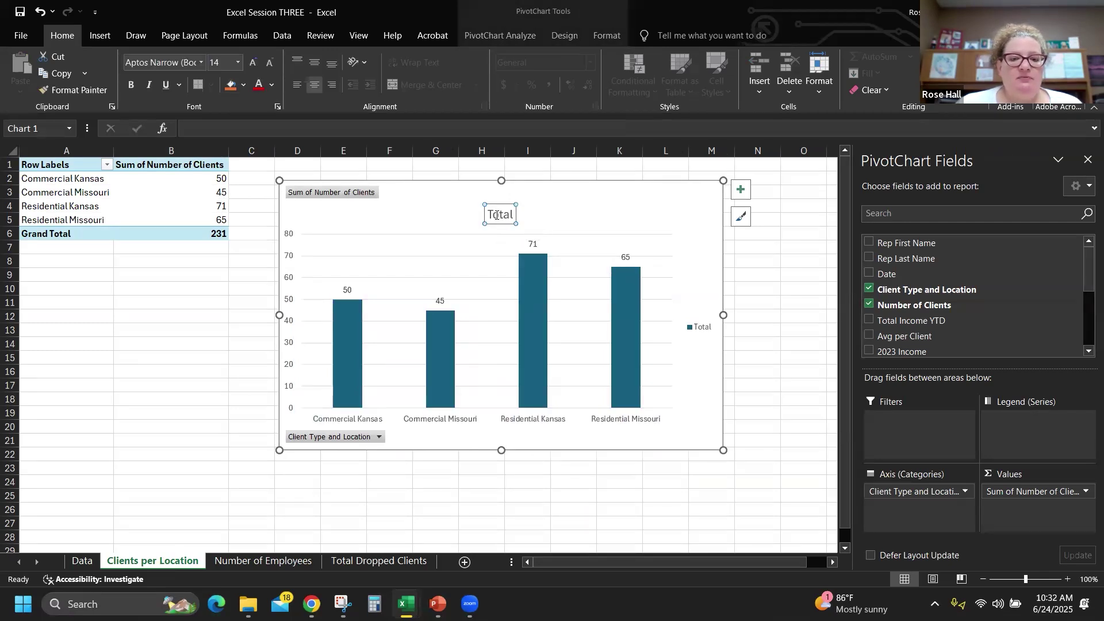
double_click(490, 215)
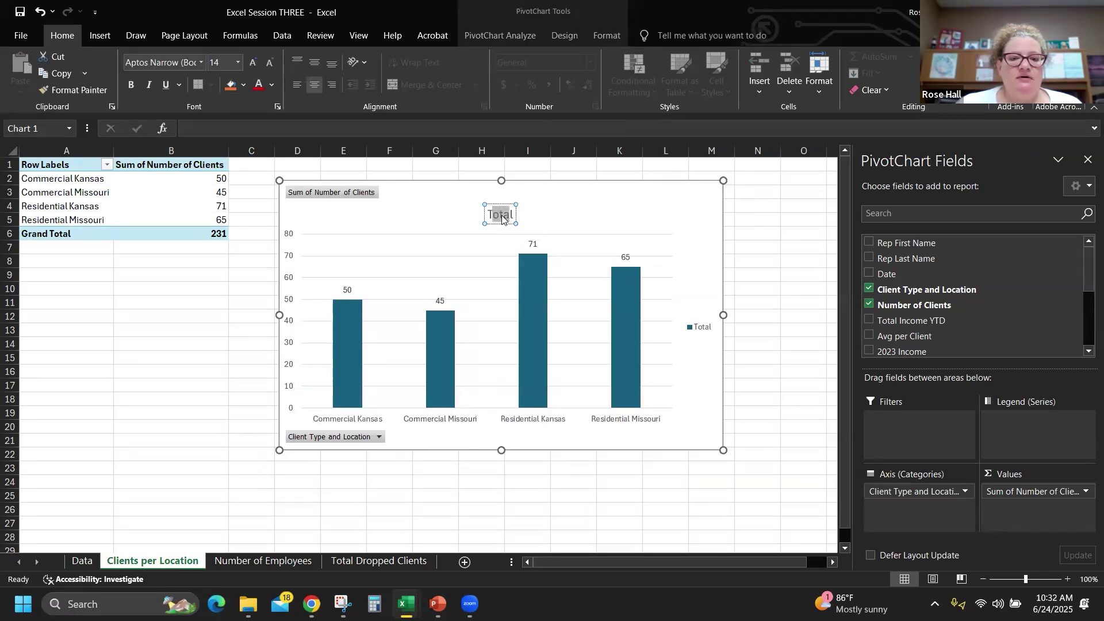
click(495, 218)
double_click(502, 212)
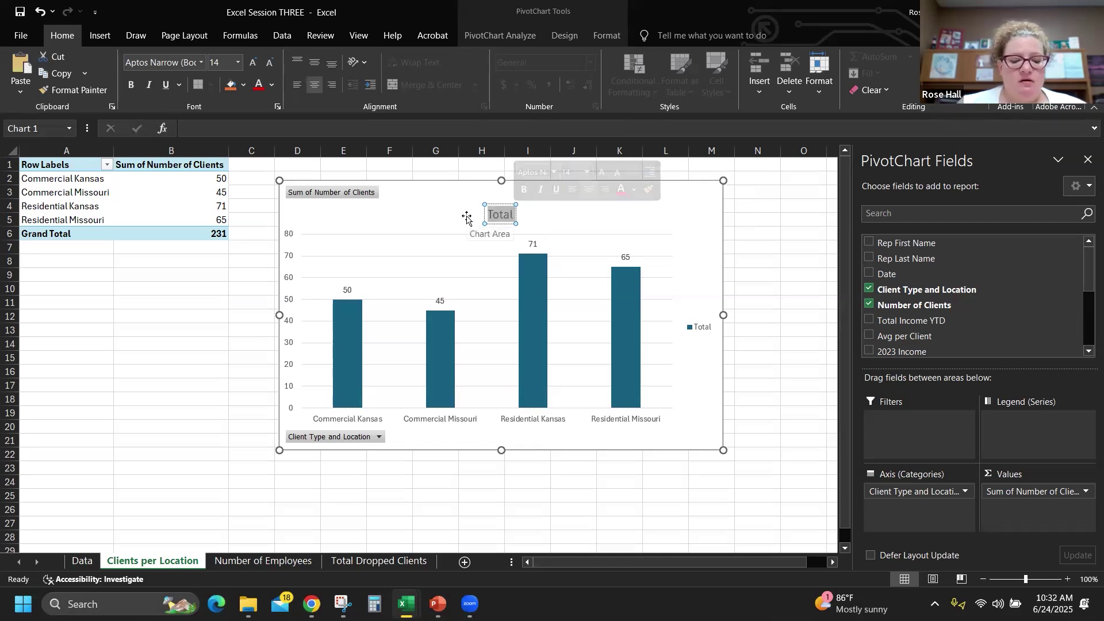
text(Clients Per Location)
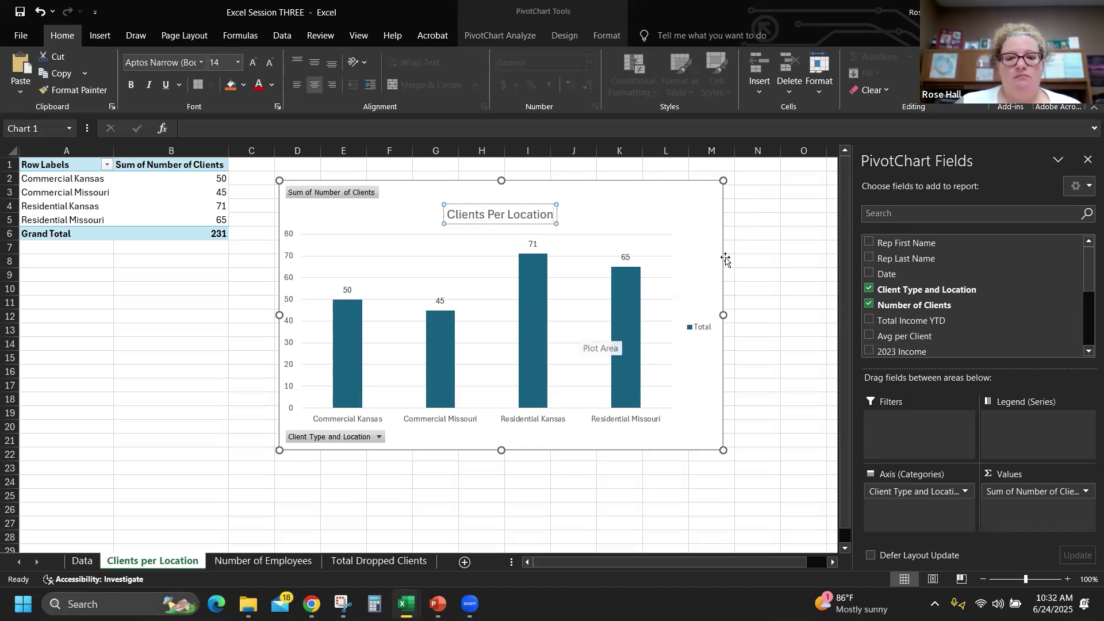
click(757, 260)
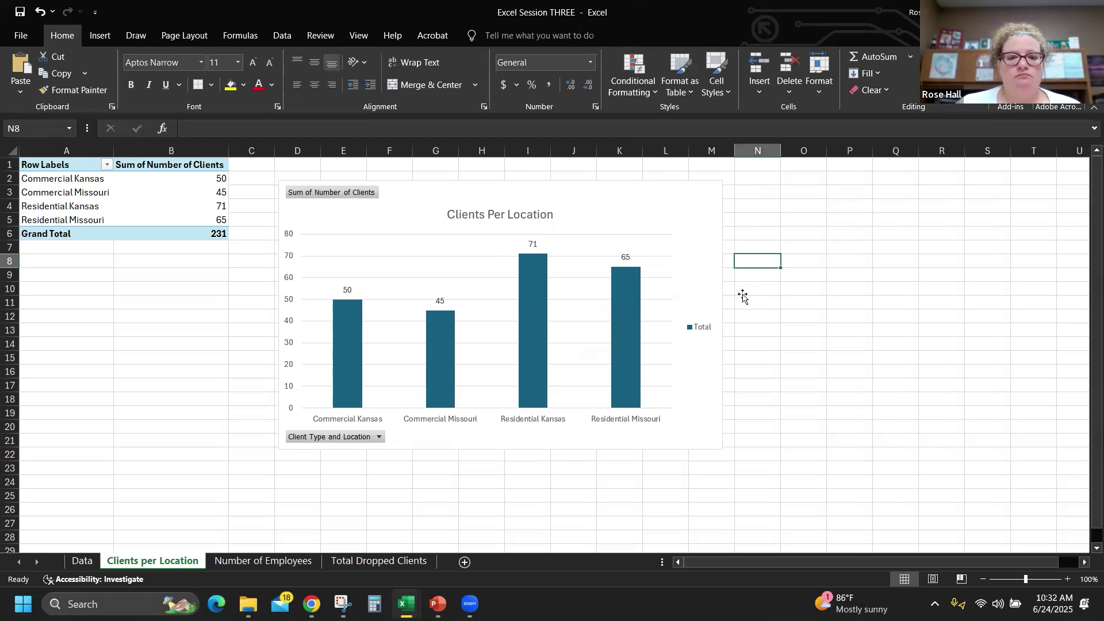
click(696, 328)
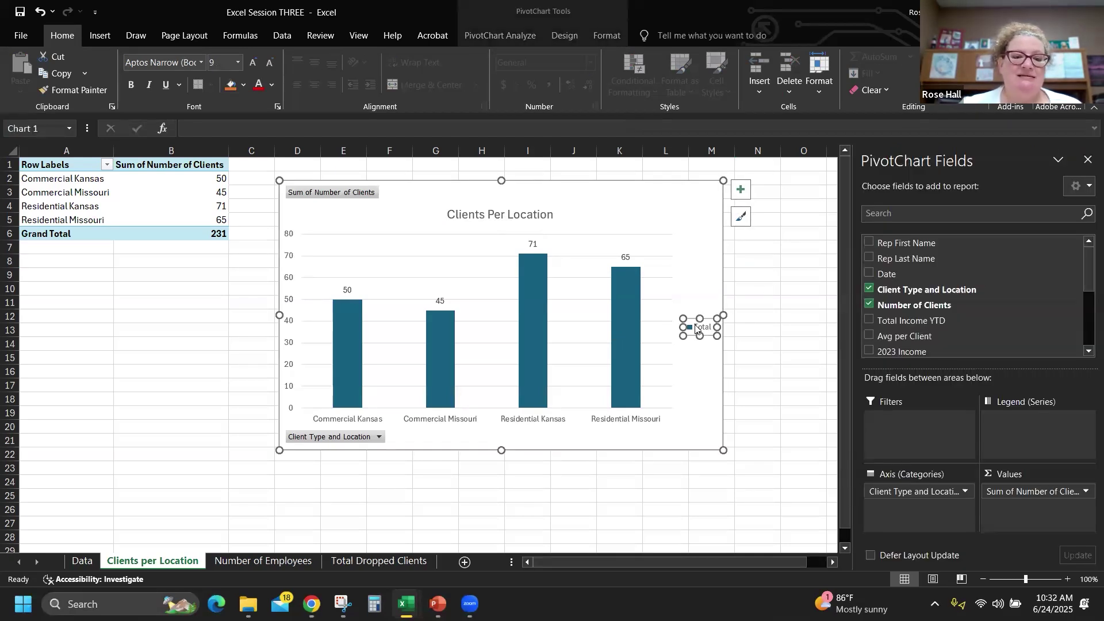
key(Delete)
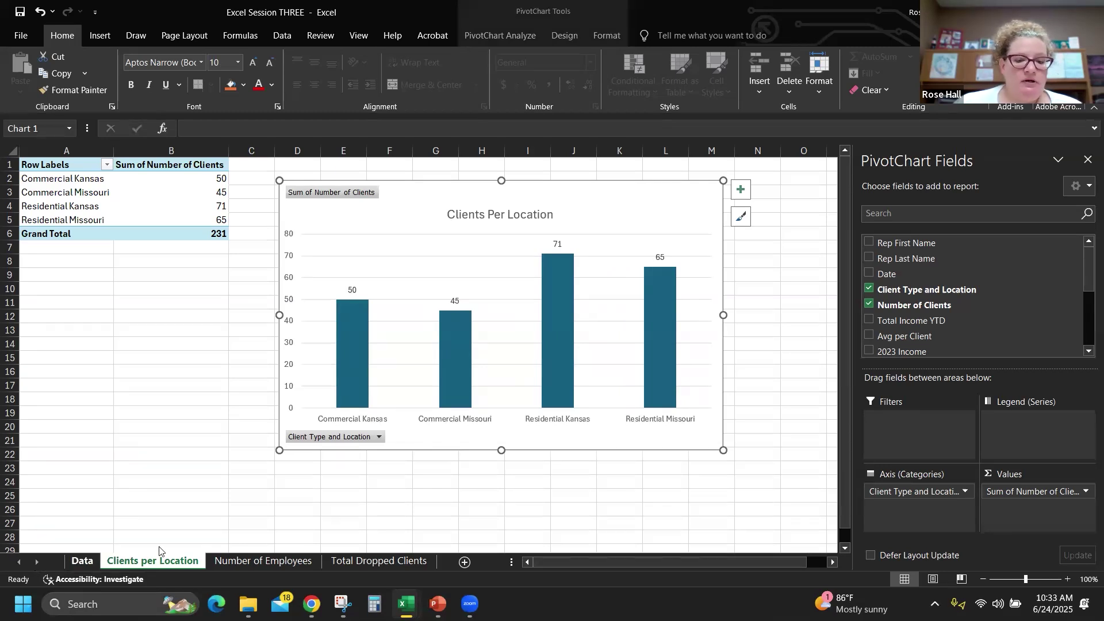
Add a new sheet after Clients per Location and insert a PivotChart at its cell A1 from the range A1:P5 of the Data sheet
click(463, 563)
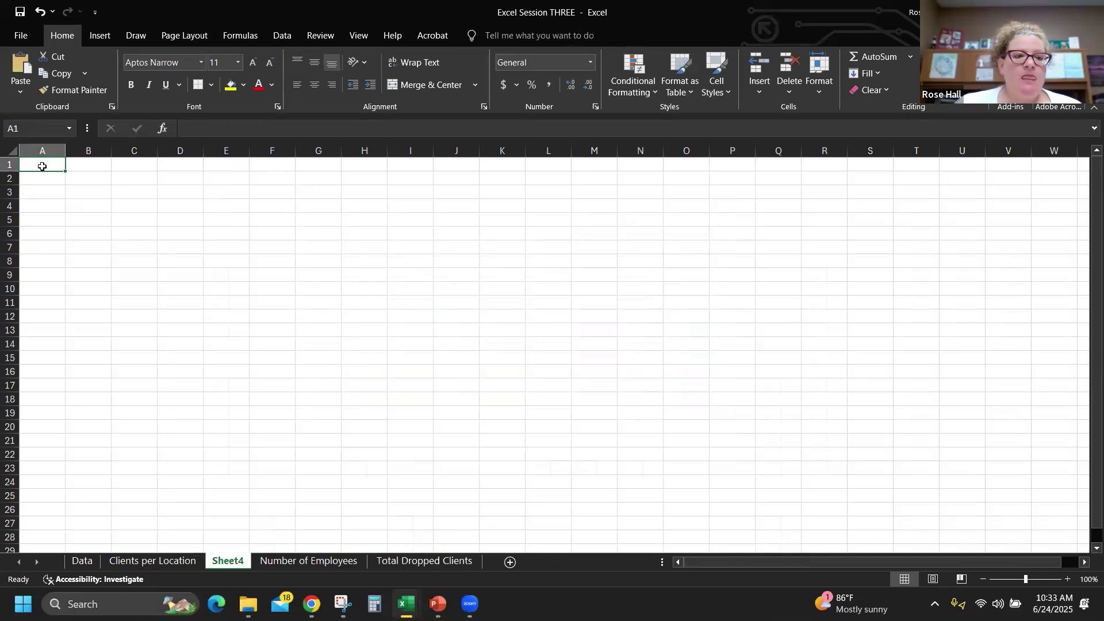
click(102, 38)
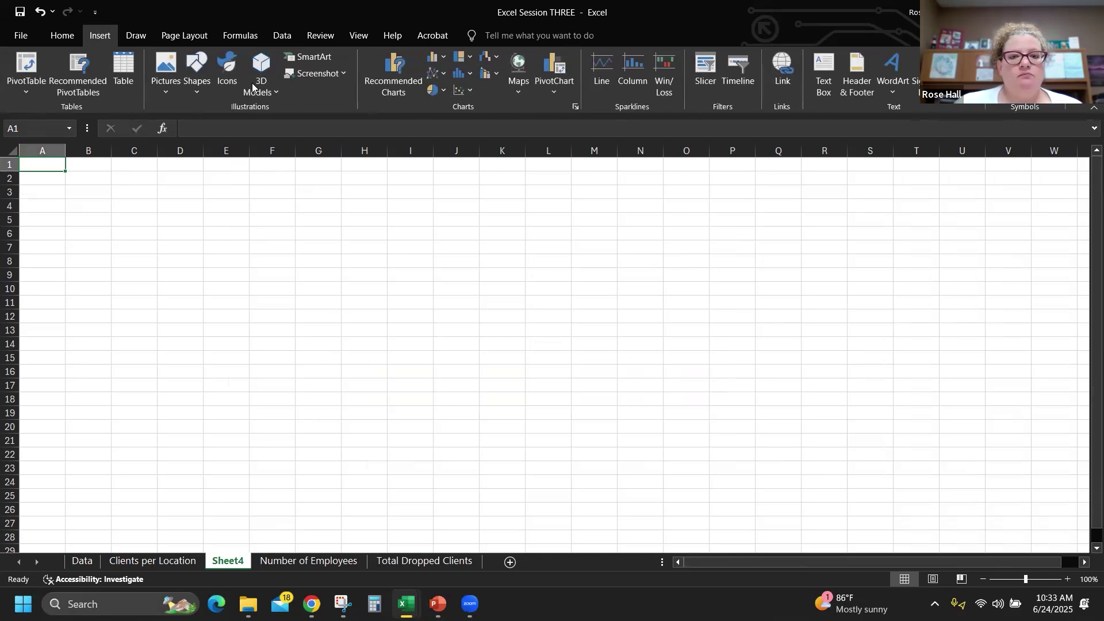
click(553, 91)
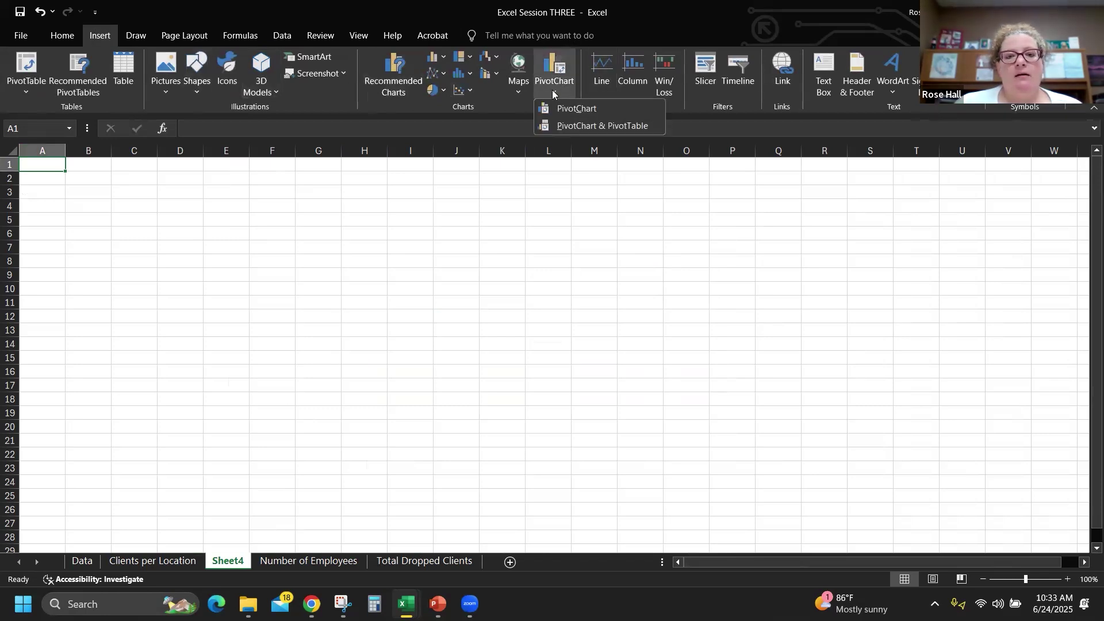
click(568, 110)
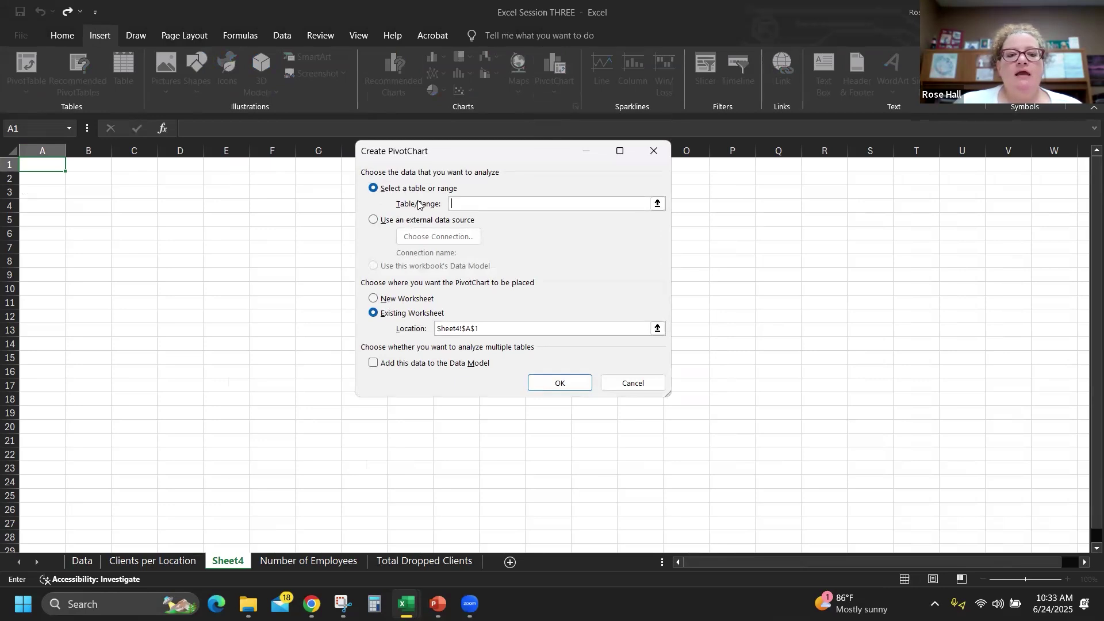
click(658, 204)
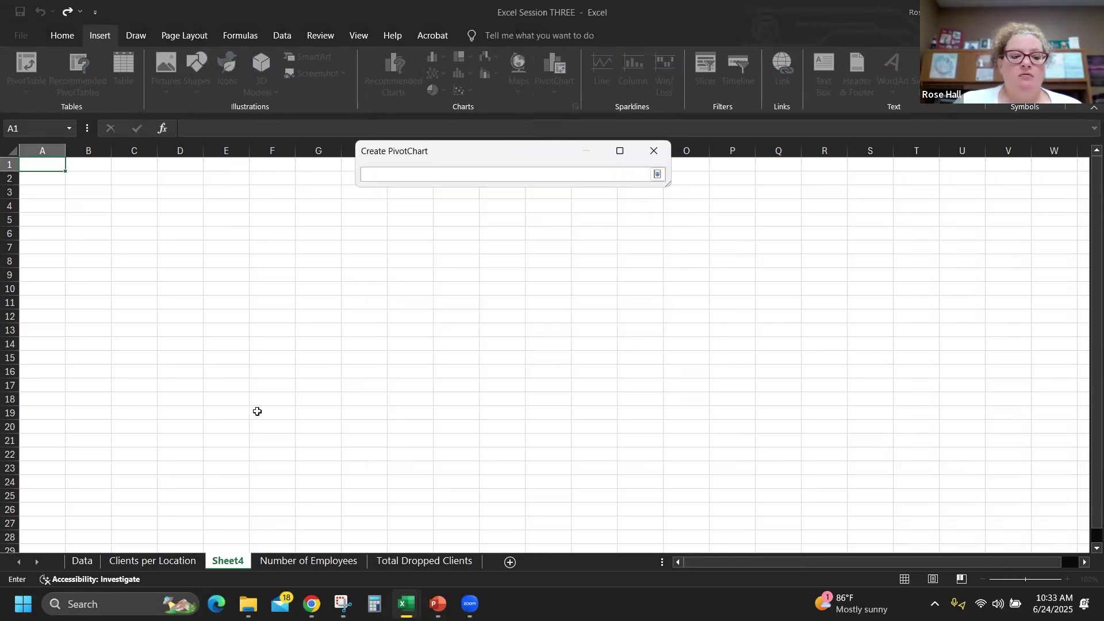
click(81, 562)
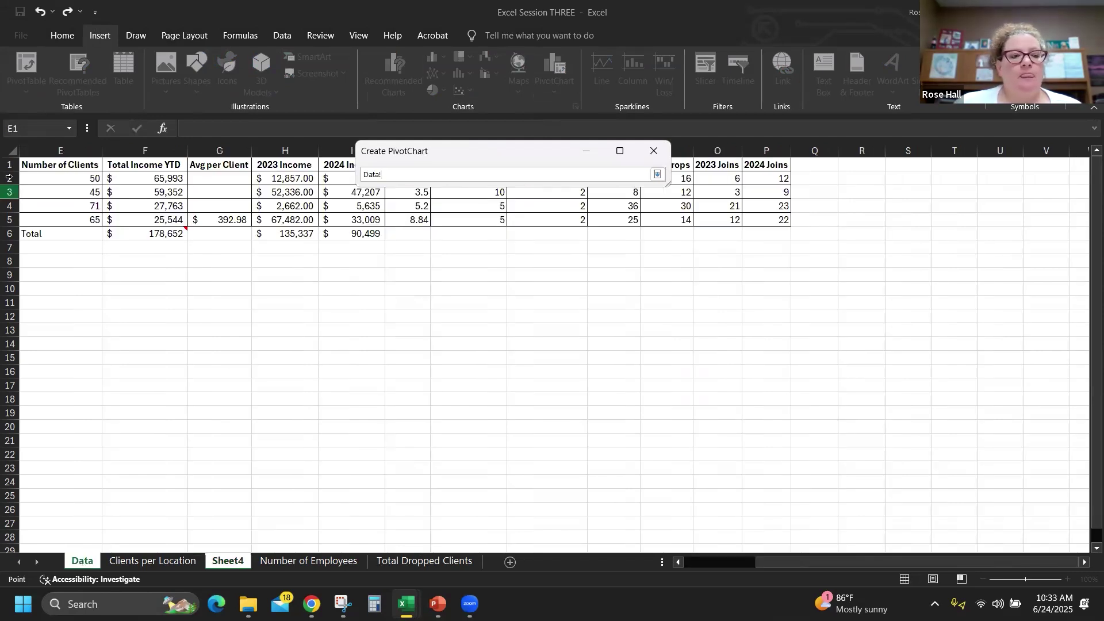
drag(794, 564, 701, 564)
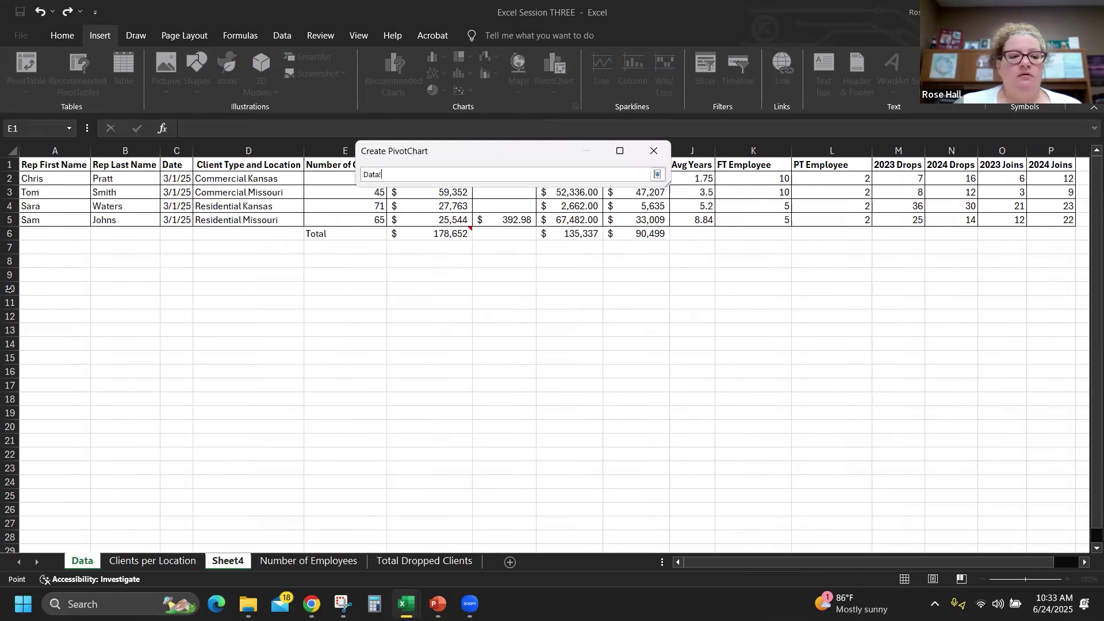
drag(45, 168, 1053, 222)
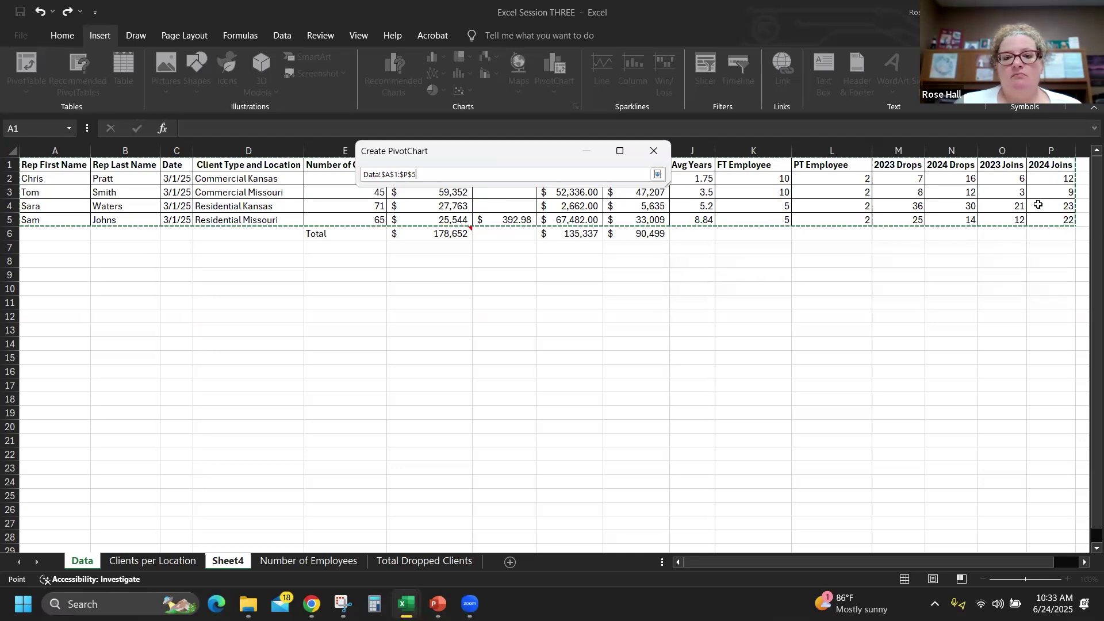
click(656, 175)
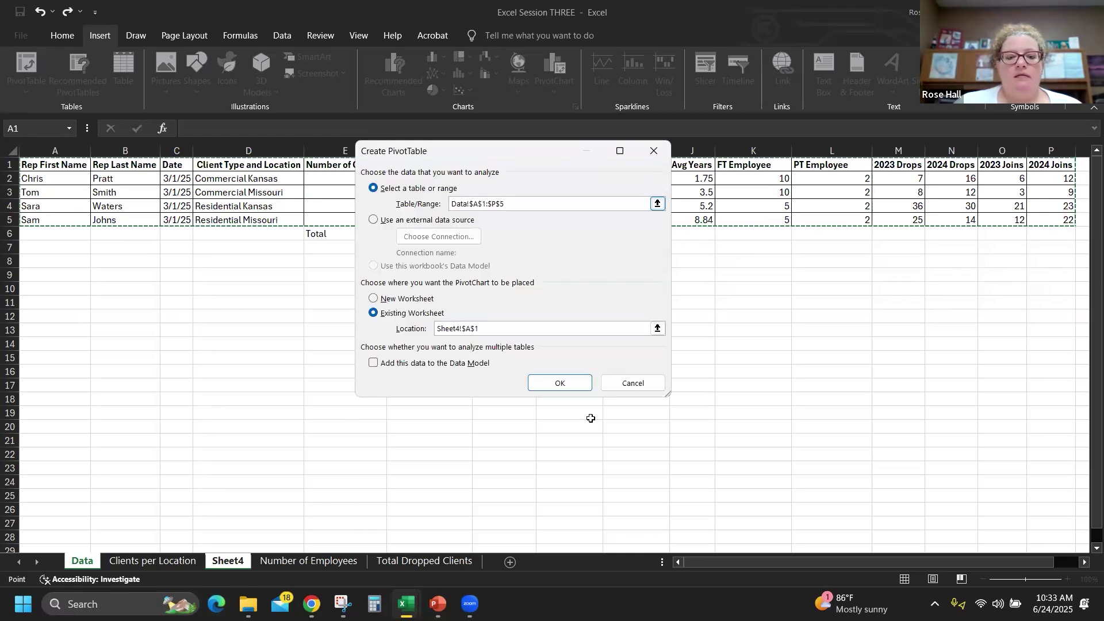
click(561, 383)
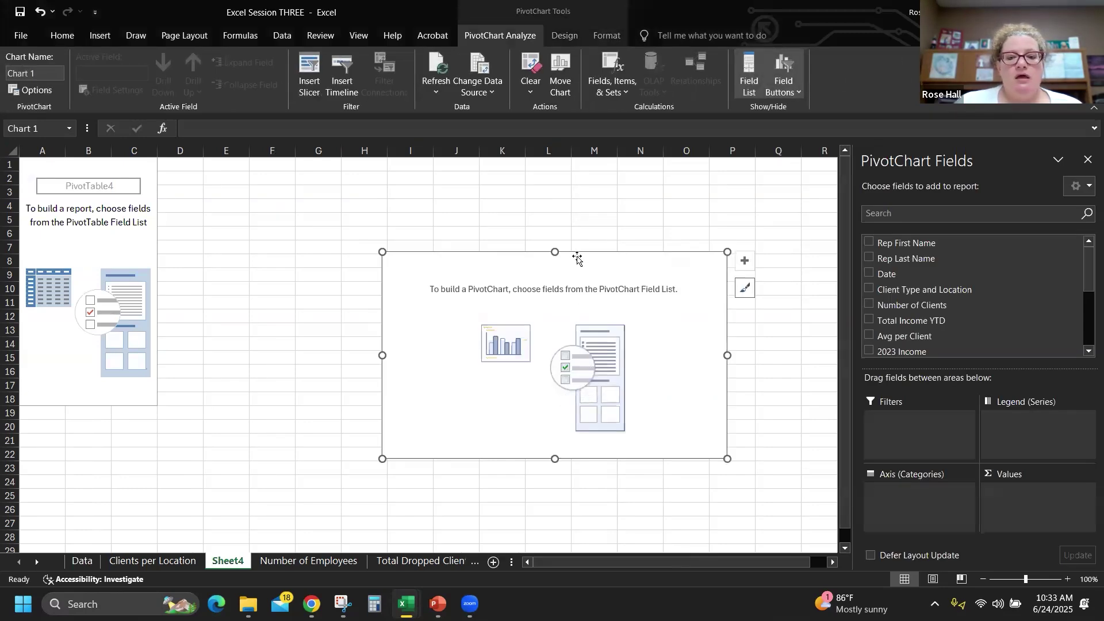
Enlarge the empty chart beside the pivot table and plot 2023 Income and 2024 Income by Client Type and Location
drag(577, 254, 415, 200)
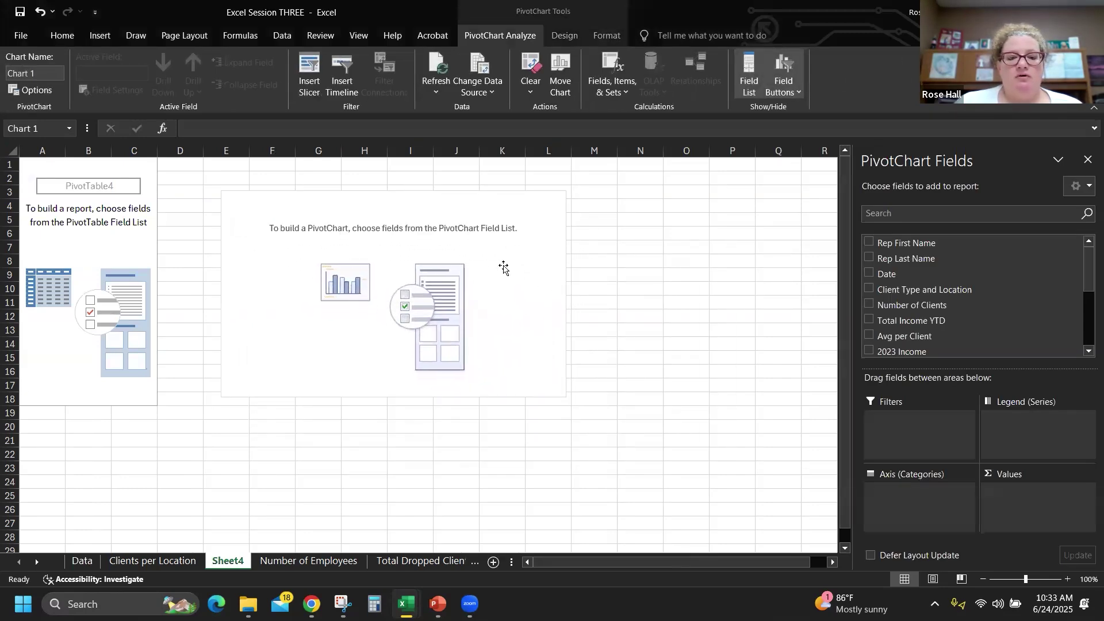
drag(566, 398, 729, 492)
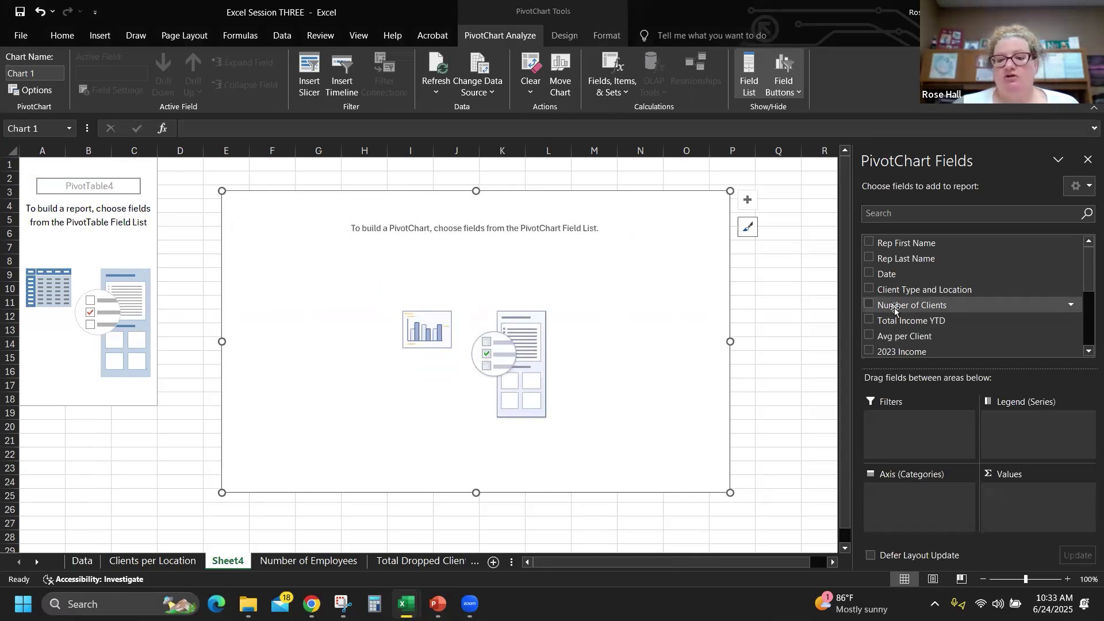
click(869, 289)
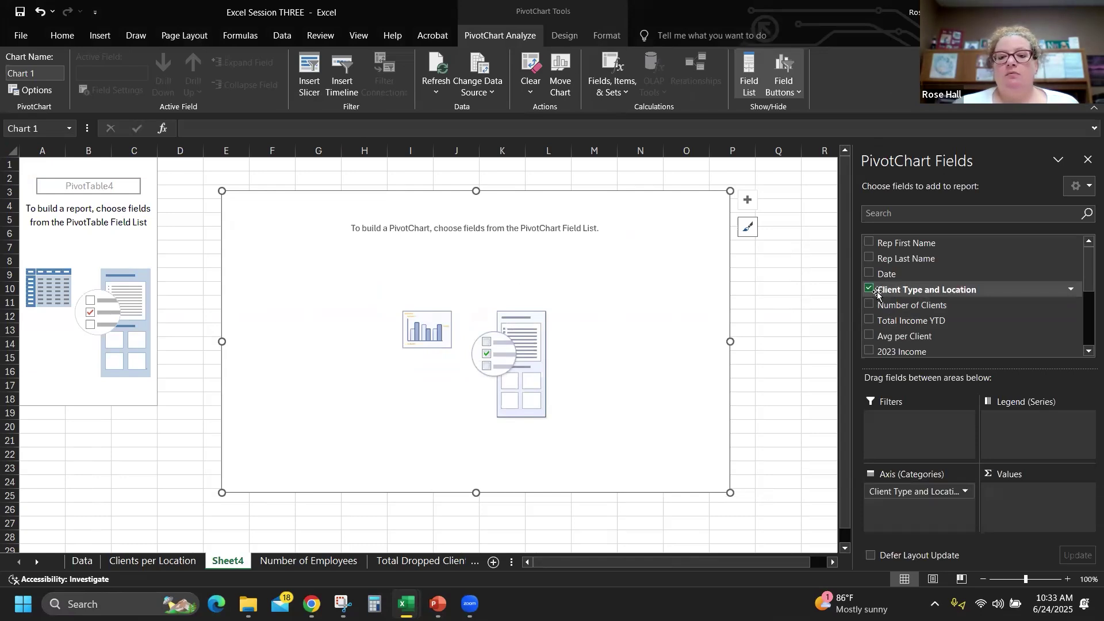
scroll(918, 321, down, 3)
scroll(909, 318, down, 3)
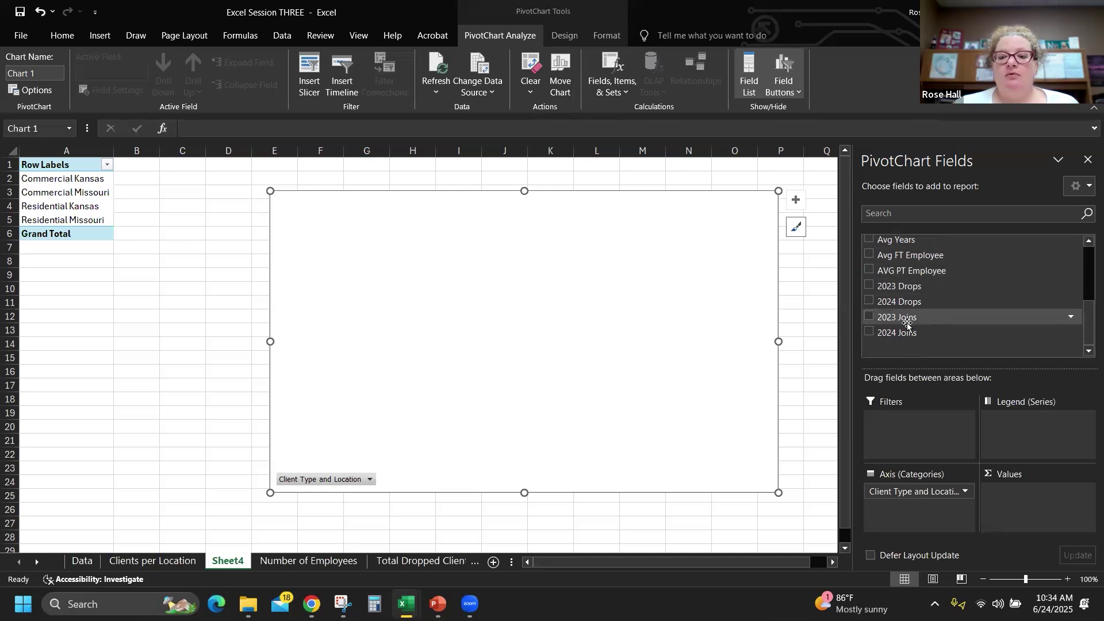
scroll(908, 324, up, 1)
scroll(907, 322, up, 1)
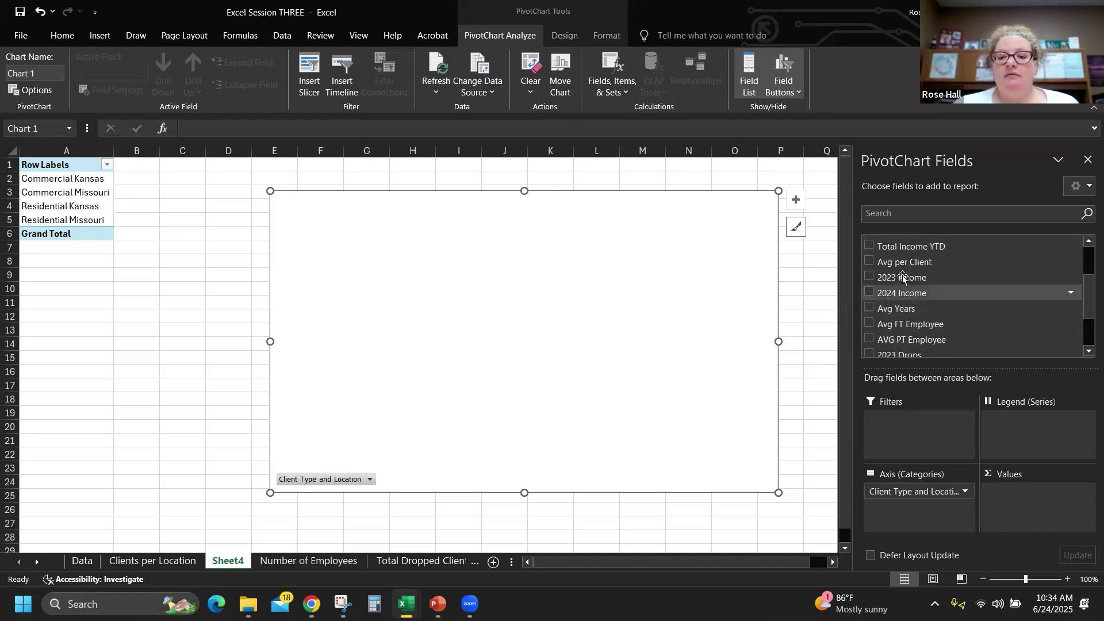
click(869, 277)
click(868, 292)
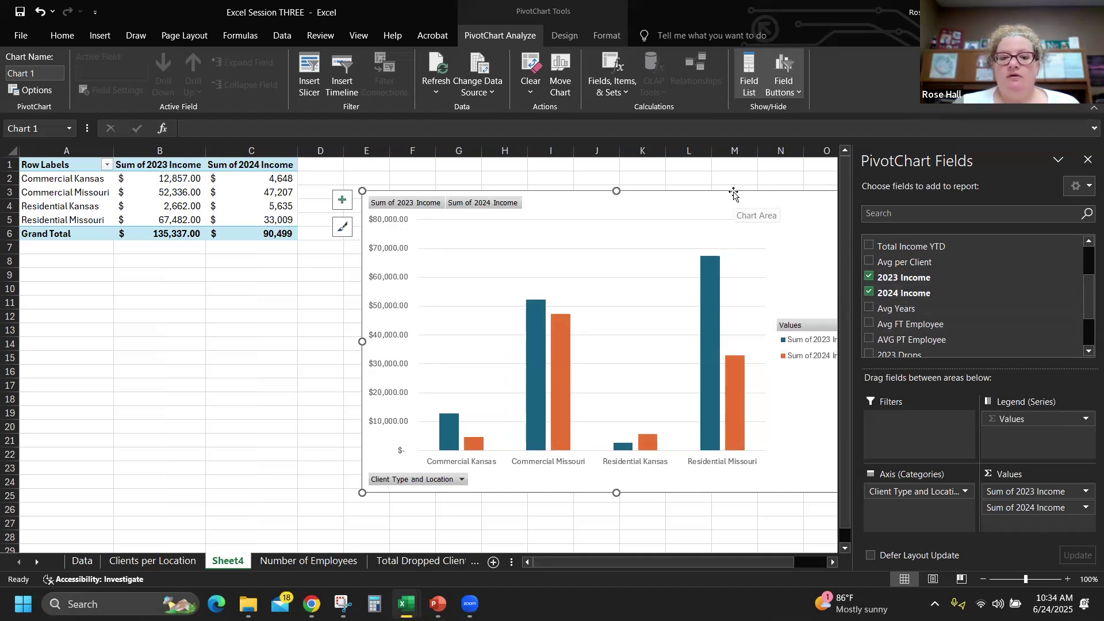
drag(709, 188, 674, 187)
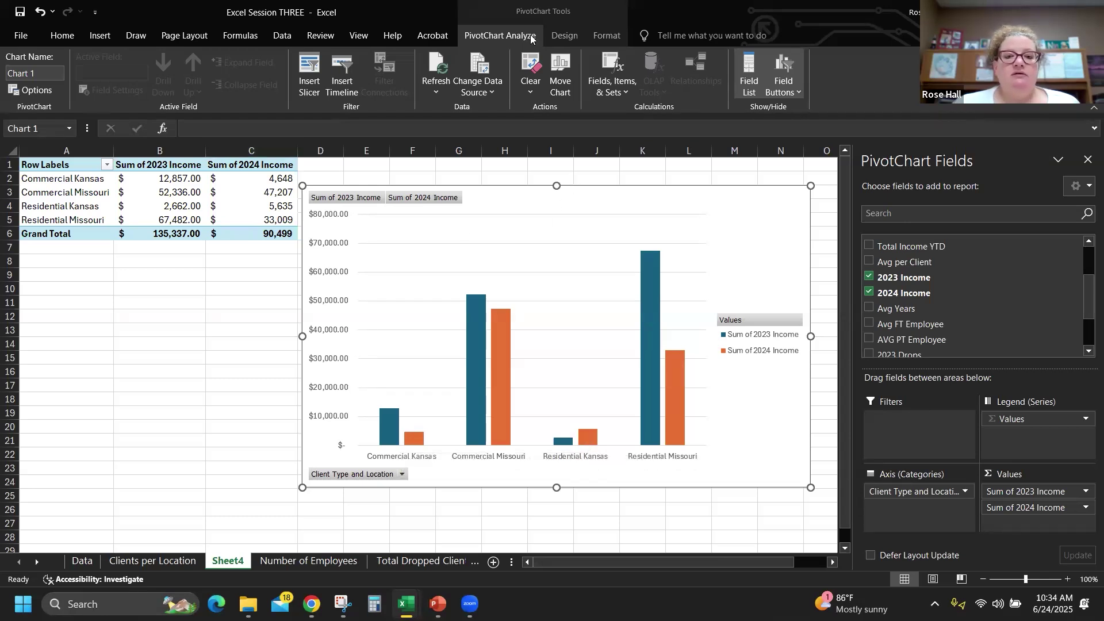
Apply the first quick layout to the income chart, with a title above and the legend beside the columns
click(563, 36)
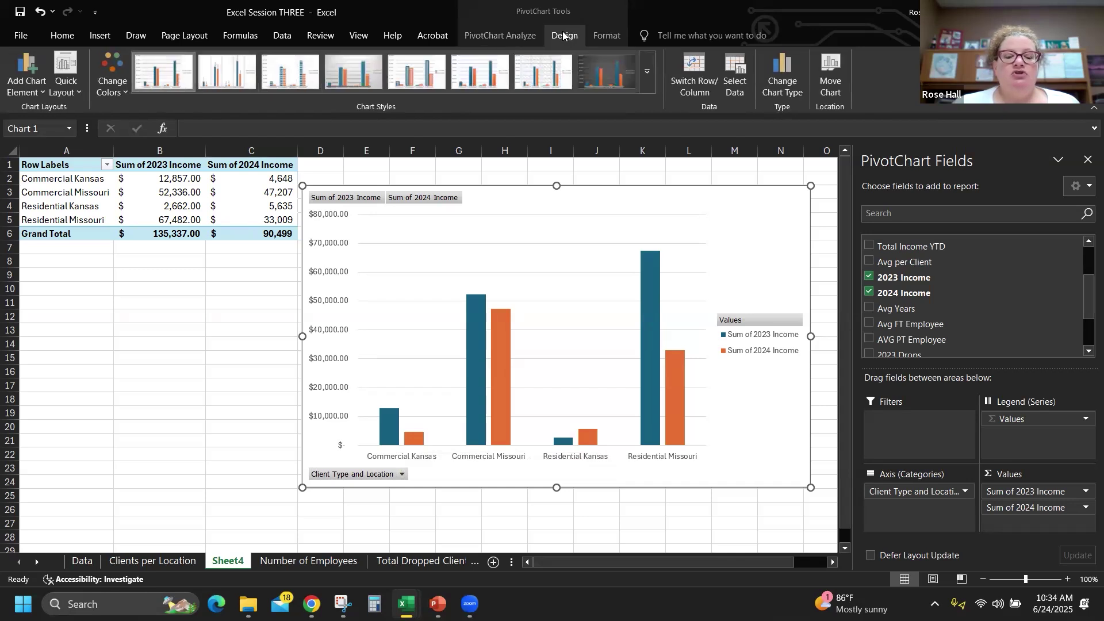
click(74, 92)
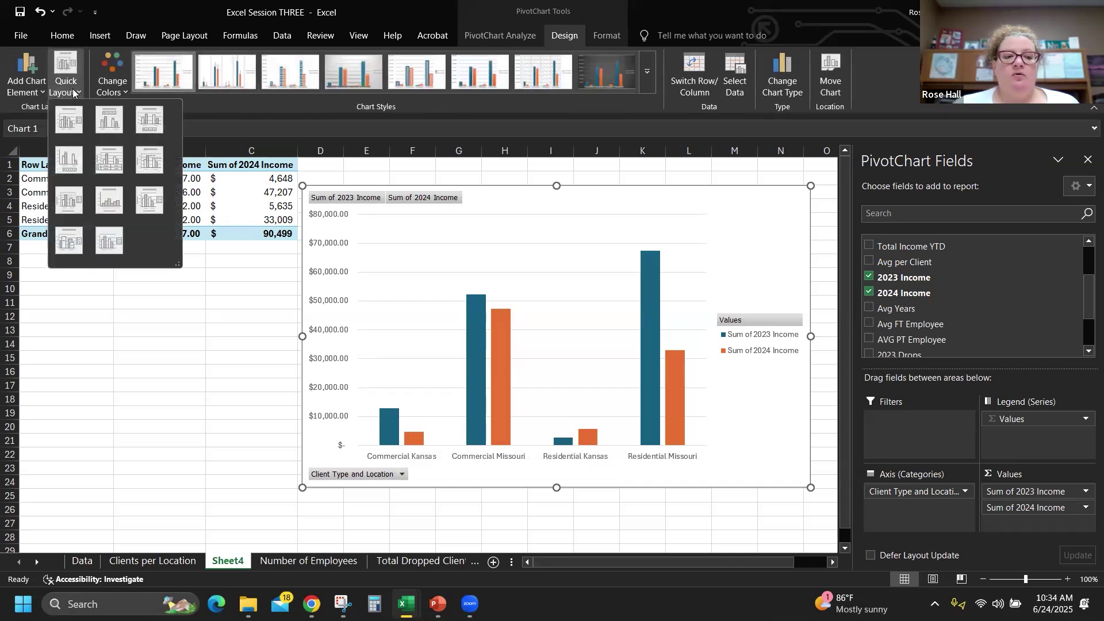
click(68, 122)
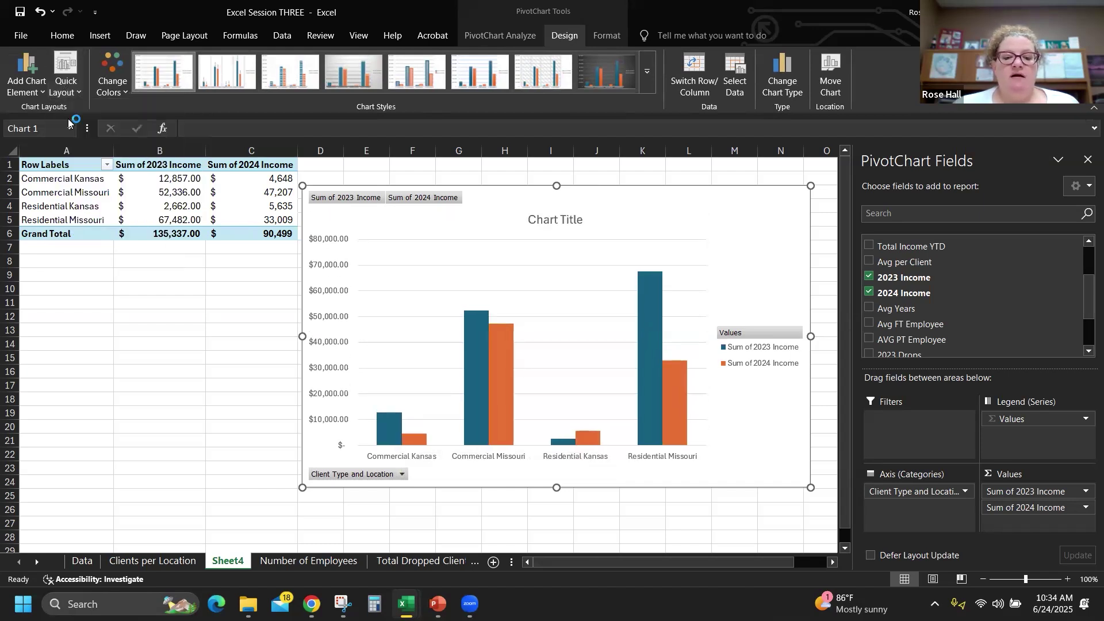
Change the chart title to Income per Client Type and Location, and close the title formatting and chart field panes
double_click(559, 218)
drag(527, 220, 579, 220)
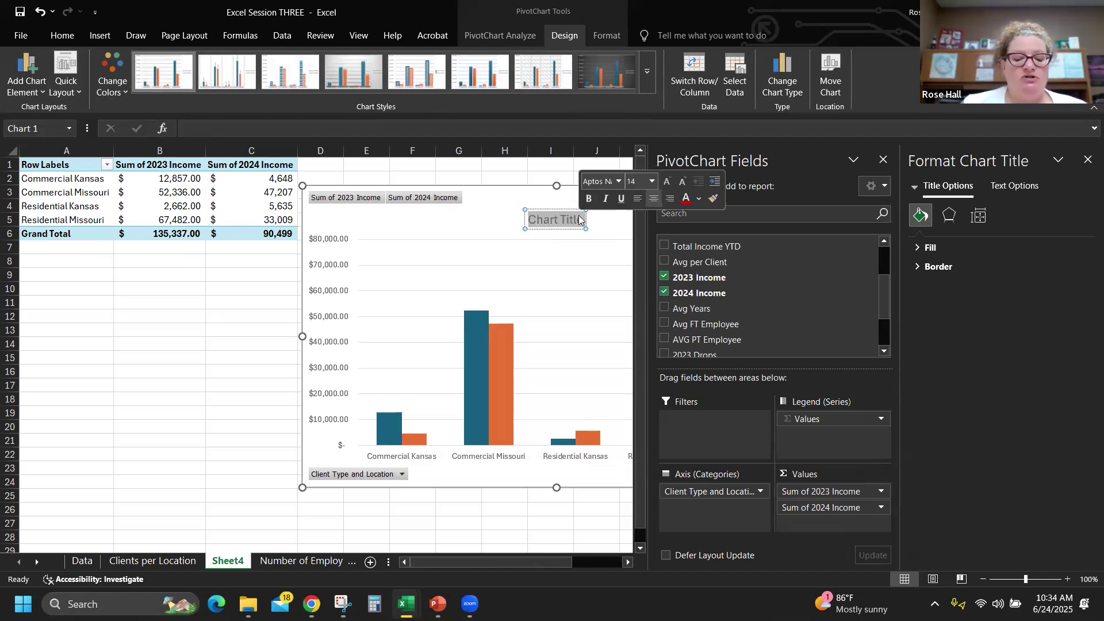
text(Income)
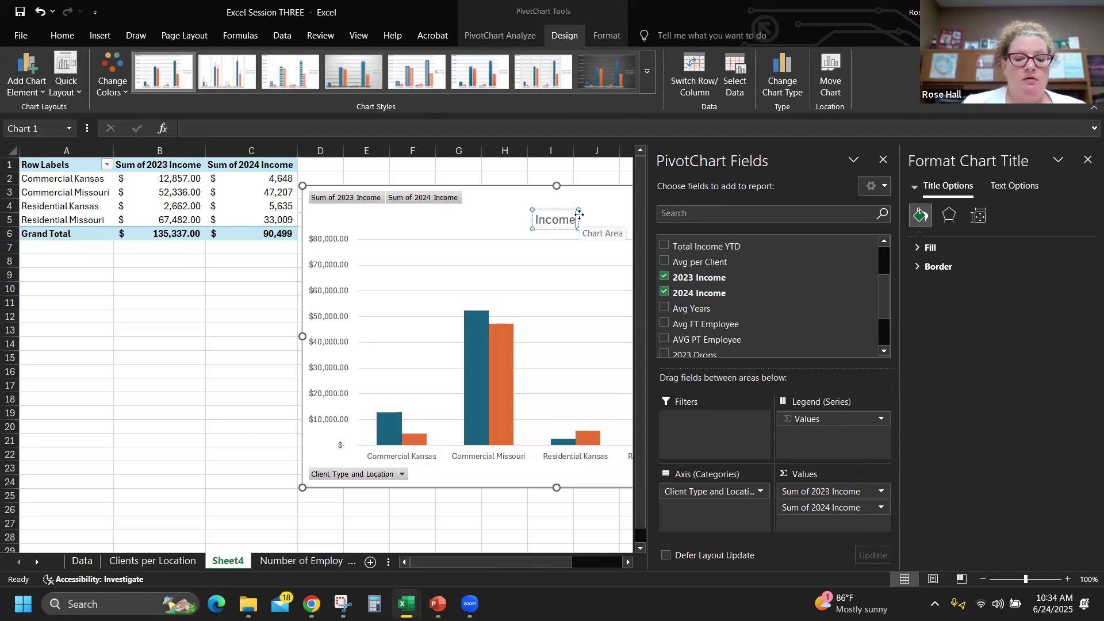
text( per C)
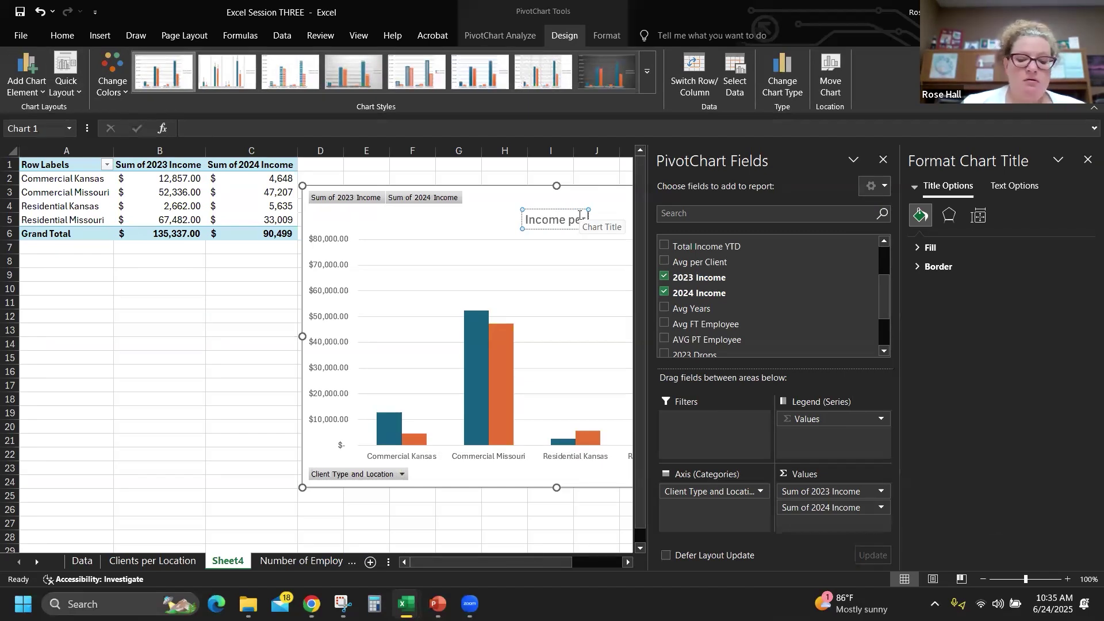
text(lient)
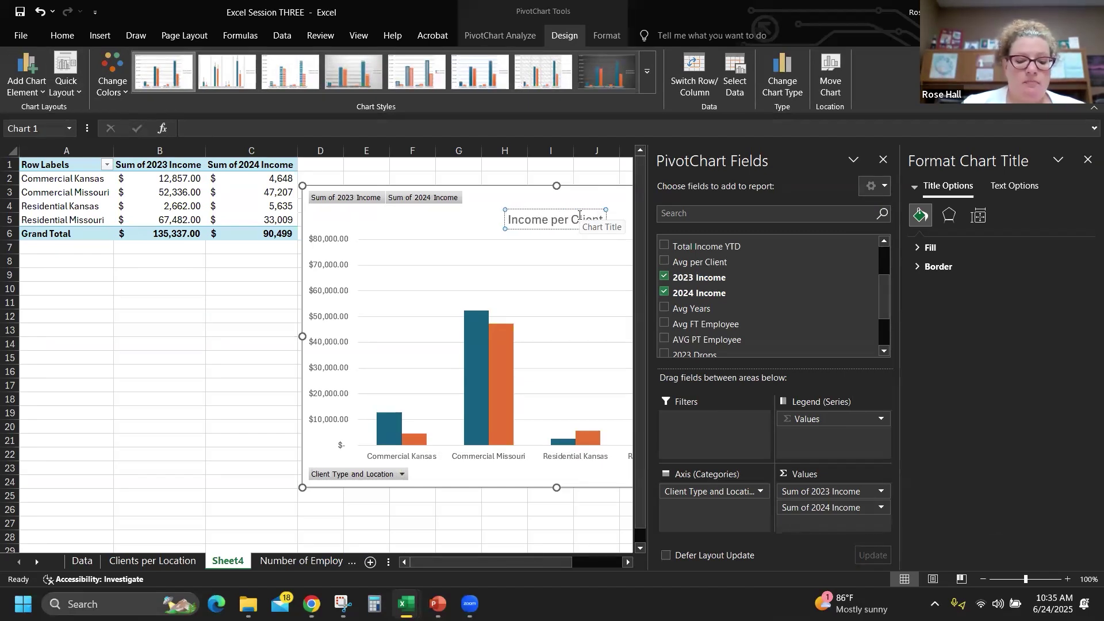
text( Type)
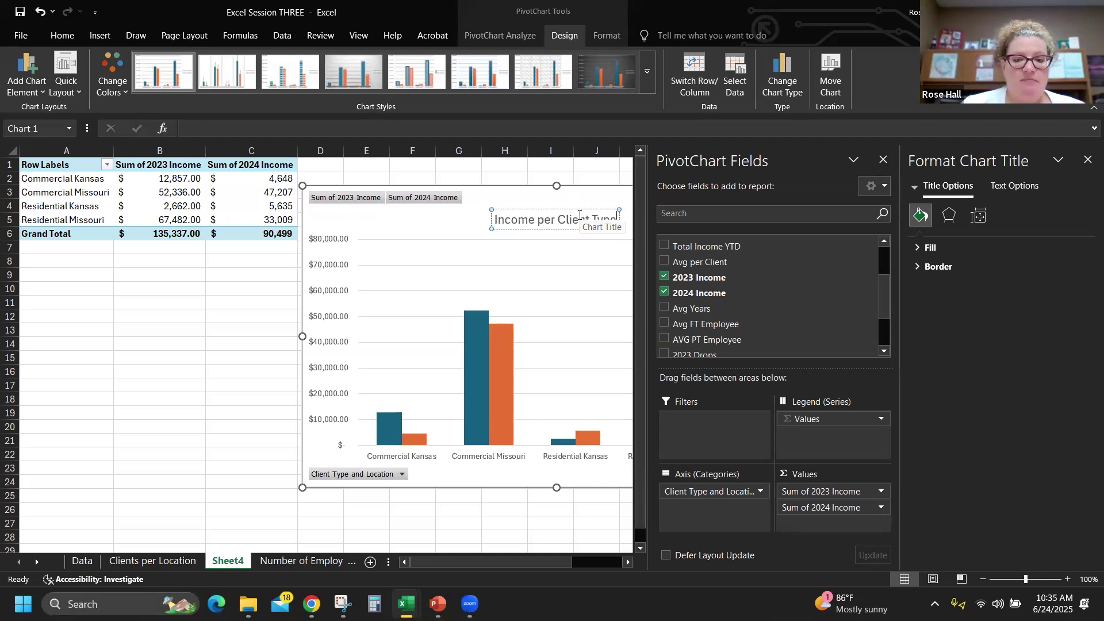
text( and)
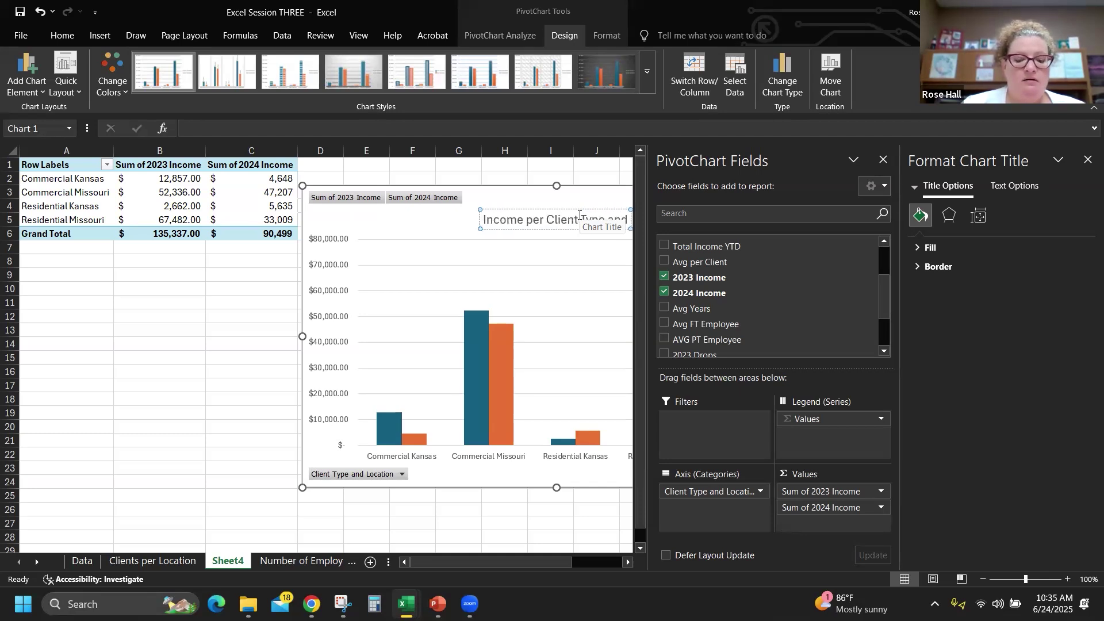
text( Locat)
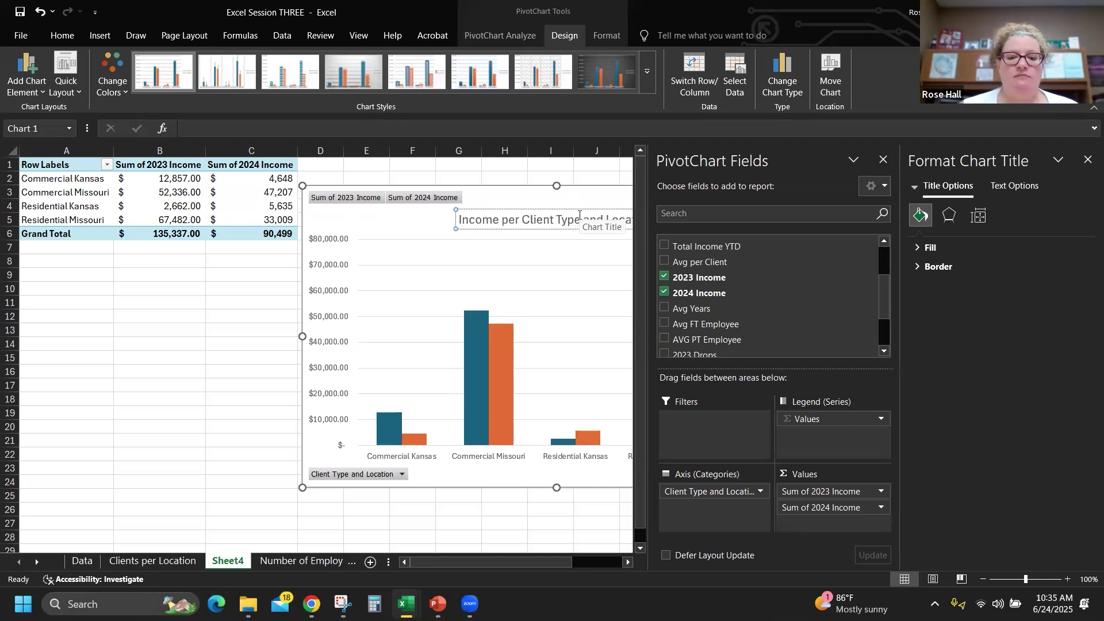
click(380, 217)
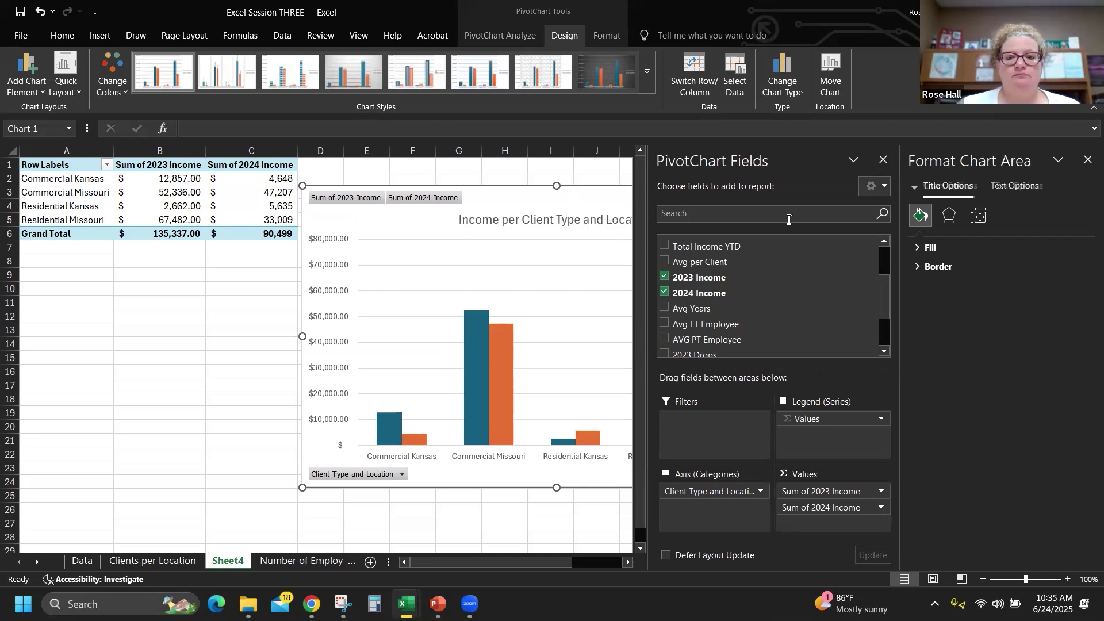
click(1086, 160)
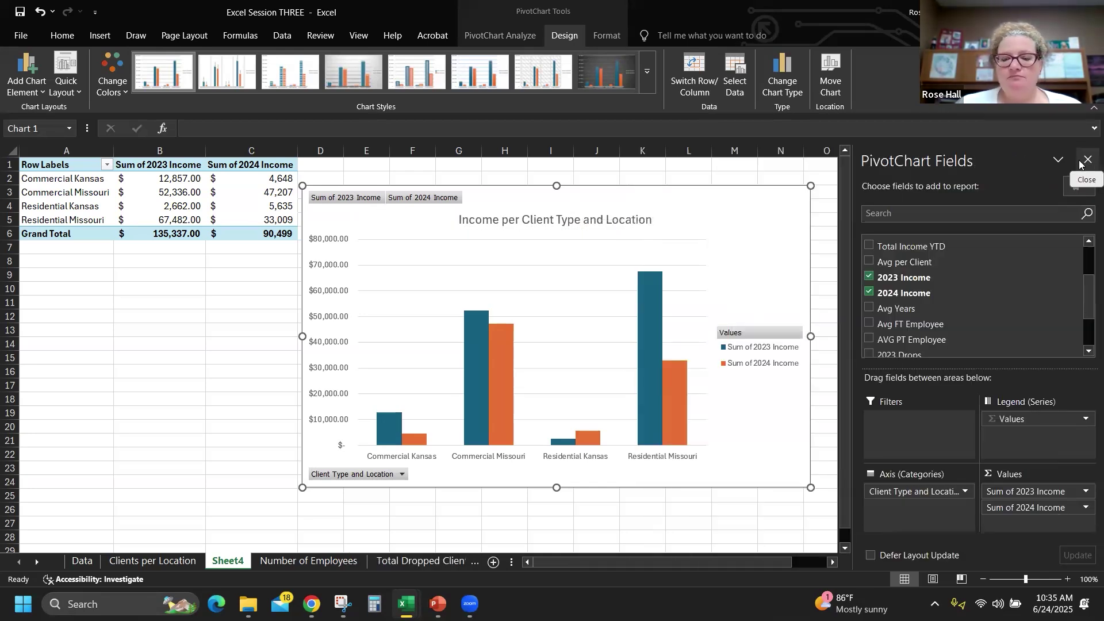
click(1082, 163)
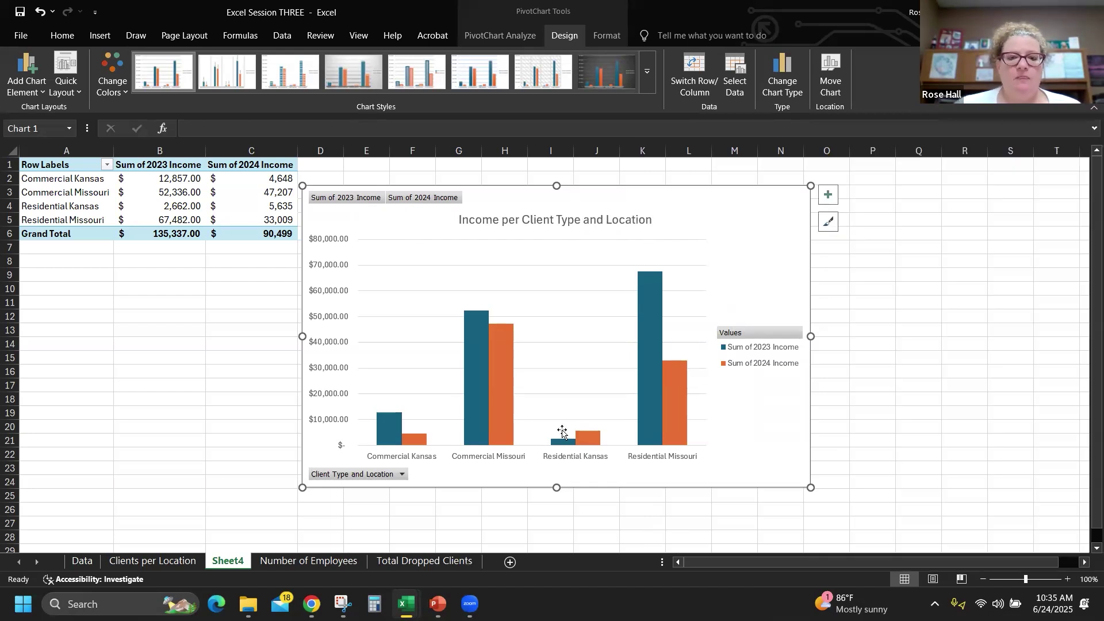
Add data labels to both the 2023 Income and 2024 Income columns in the chart
click(384, 434)
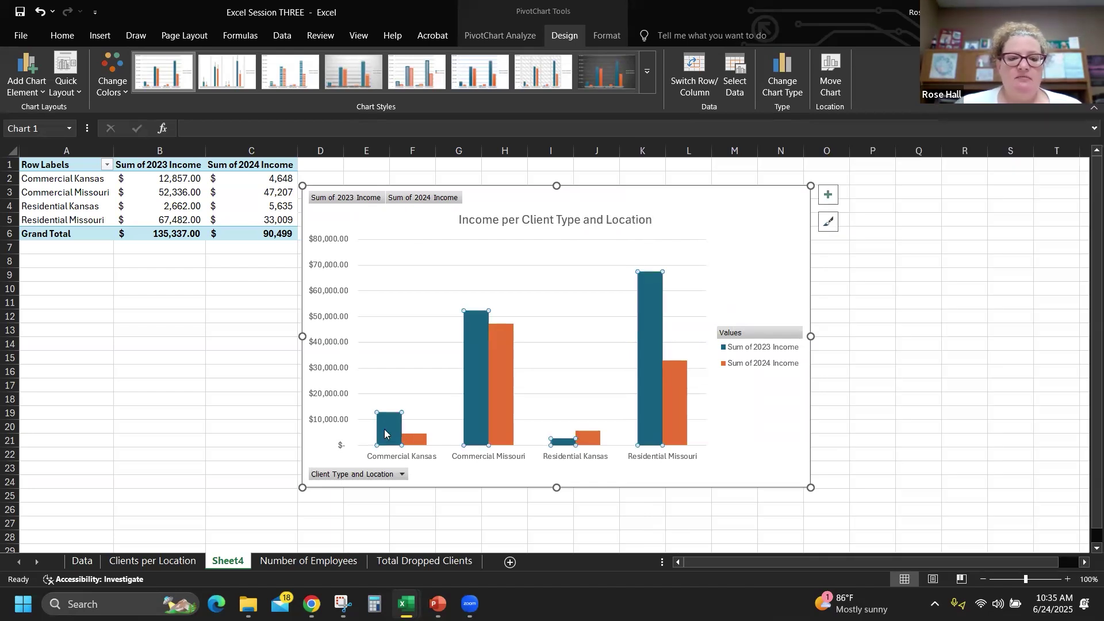
right_click(385, 433)
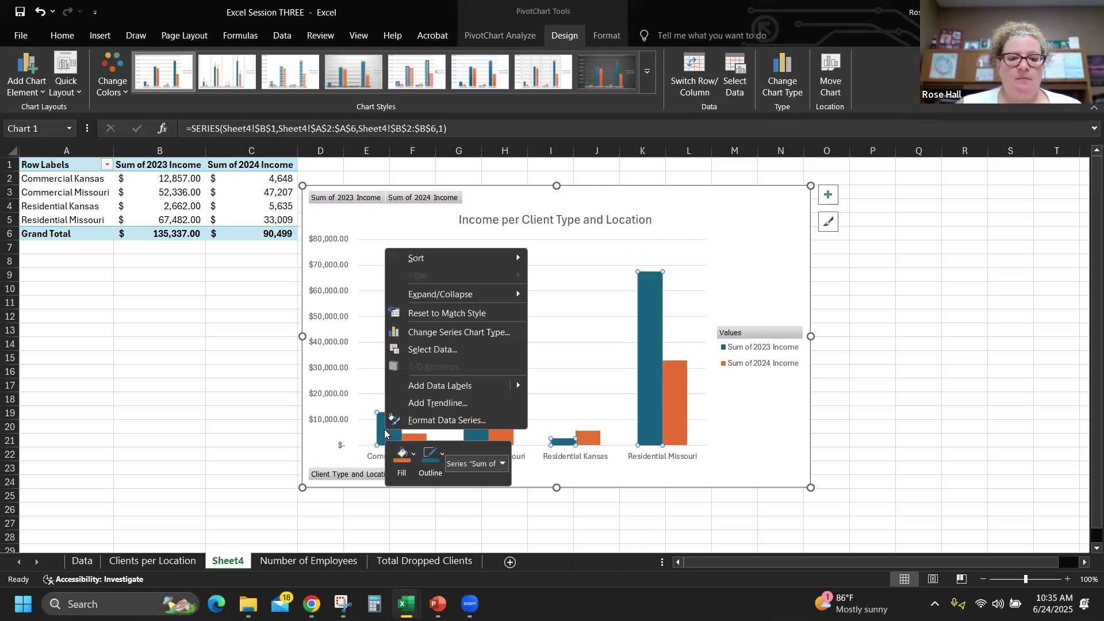
click(437, 386)
click(413, 440)
right_click(413, 440)
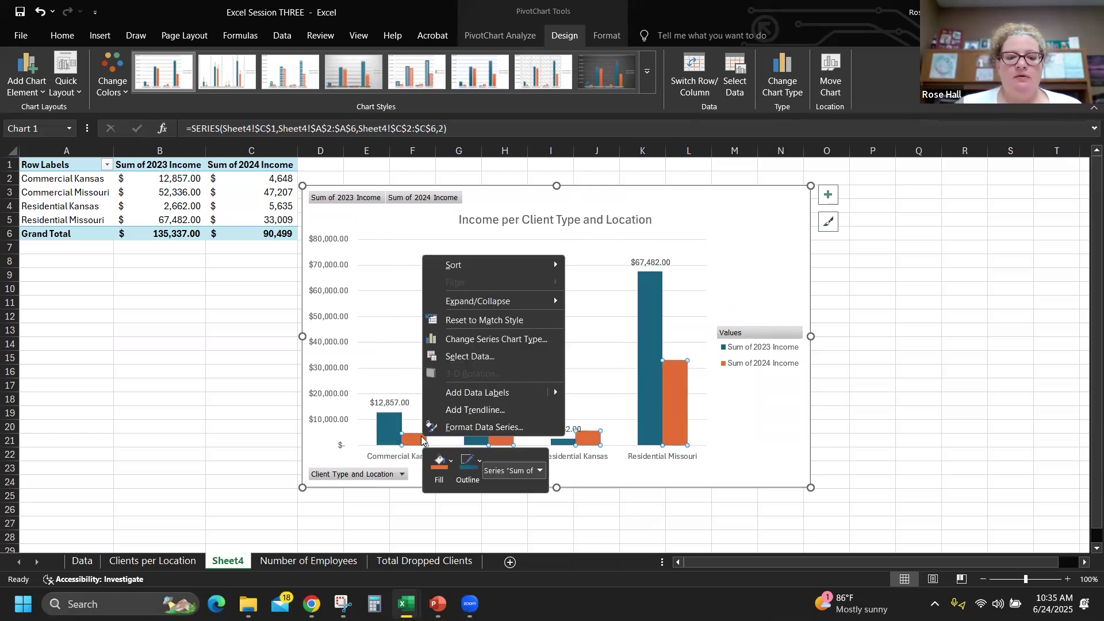
click(443, 395)
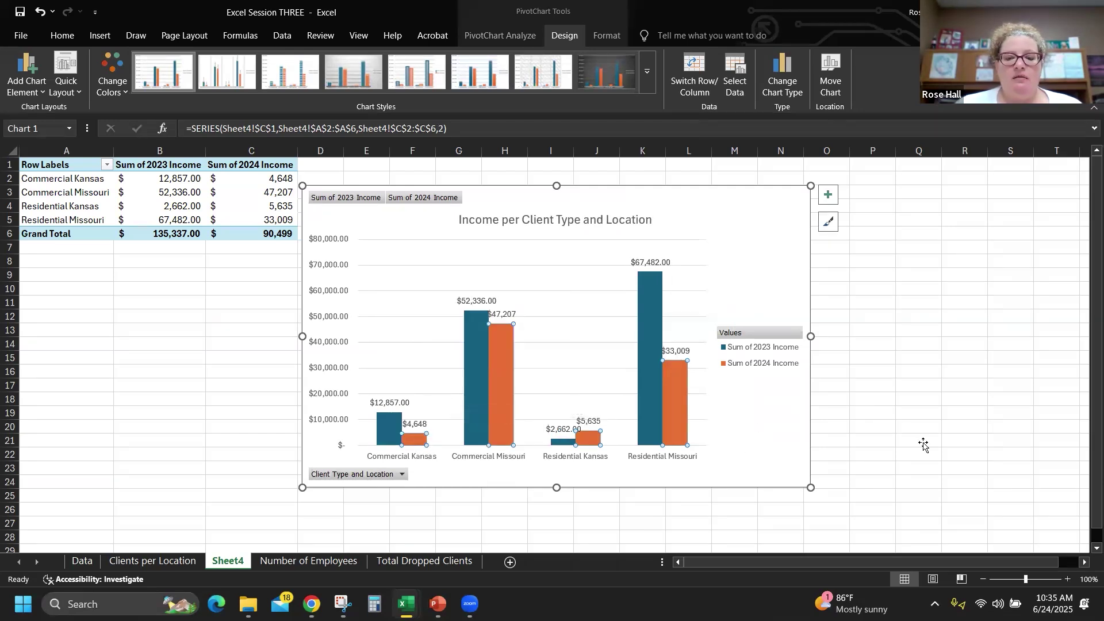
click(747, 428)
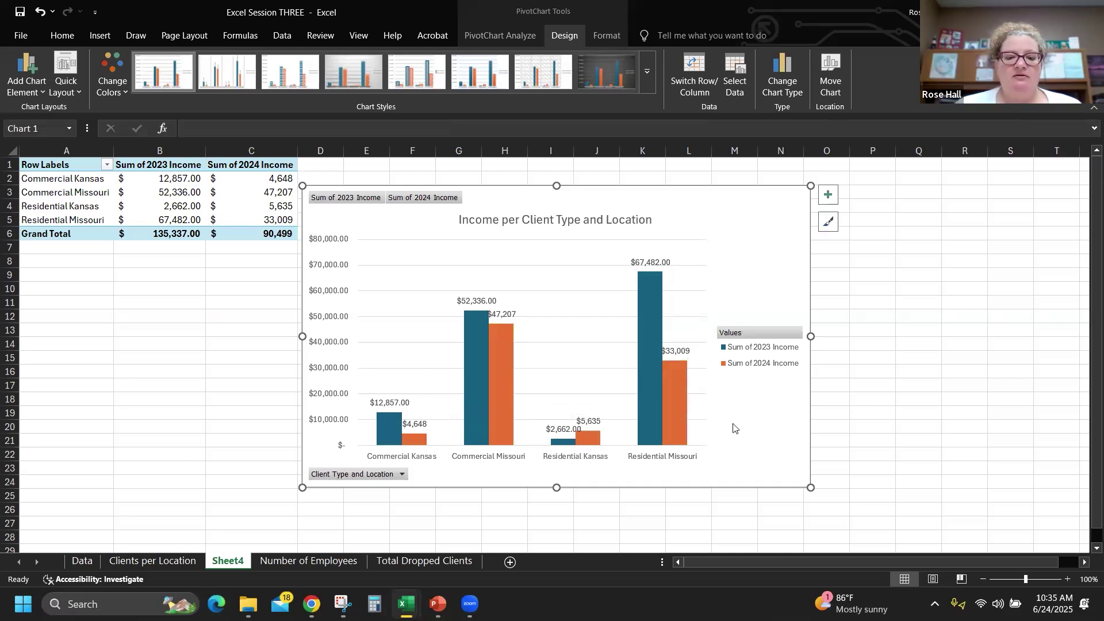
Try moving the Commercial Missouri 2024 Income label down to the base of its column, and undo the move
click(510, 316)
mouse_move(508, 307)
mouse_down()
mouse_move(505, 481)
mouse_move(514, 429)
mouse_up()
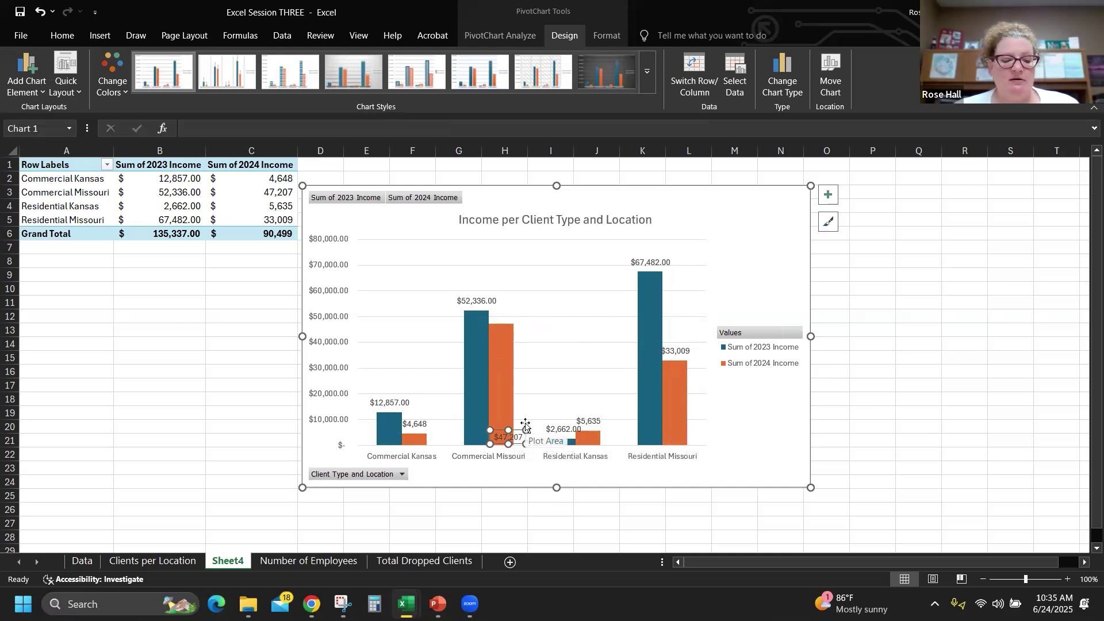
key(ctrl+z)
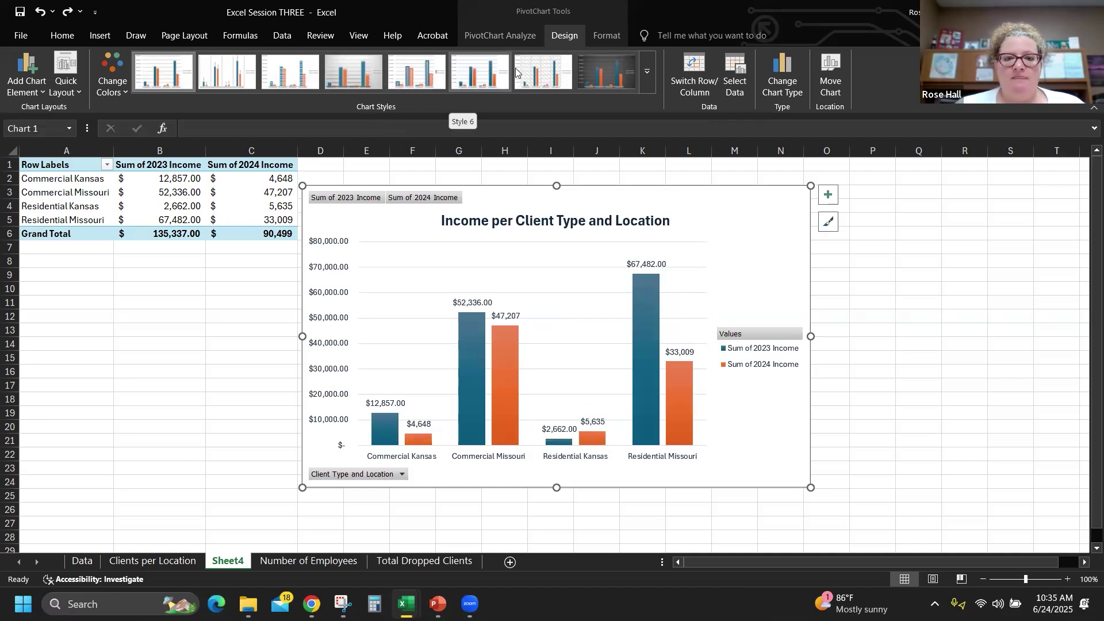
Apply the chart style with the dark gray background to the income chart
click(603, 71)
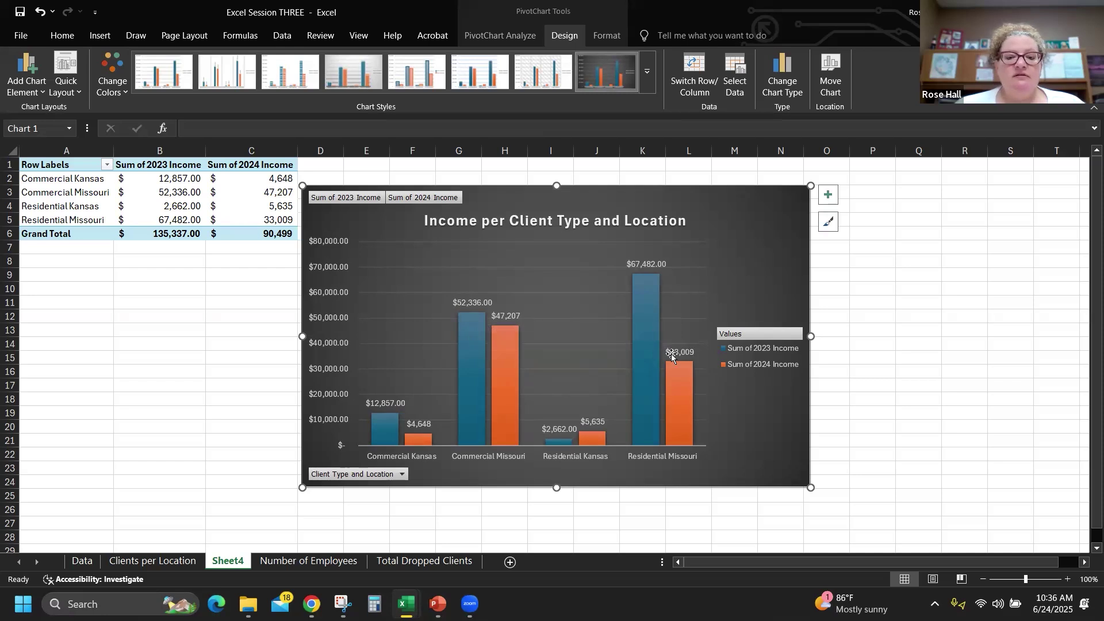
mouse_move(660, 386)
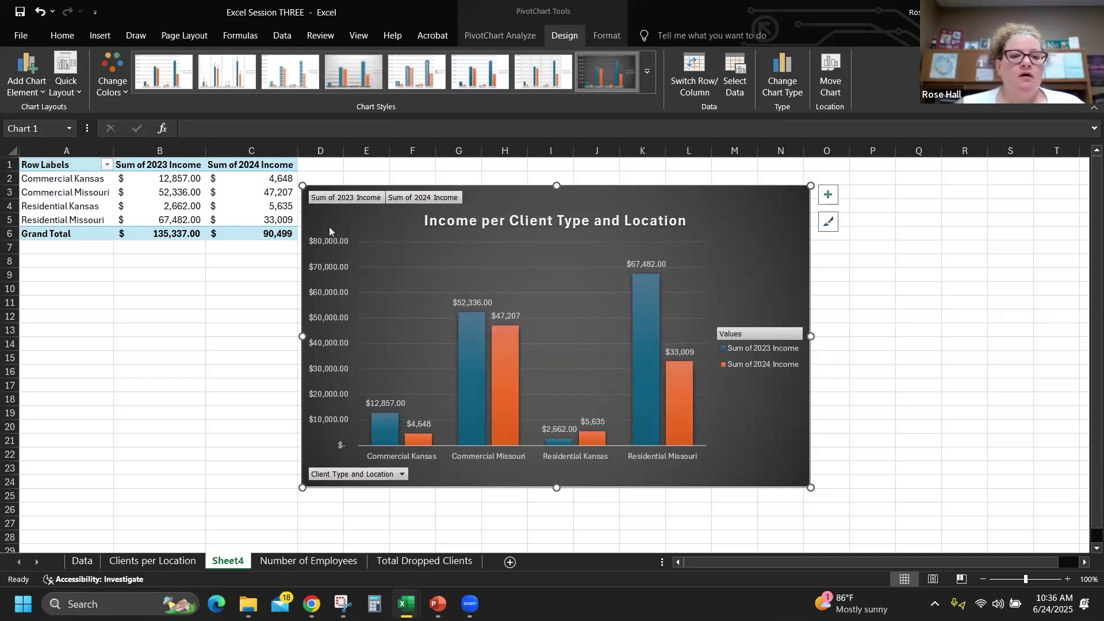
Open the formatting options for the vertical axis's major gridlines and look through the line settings
click(320, 238)
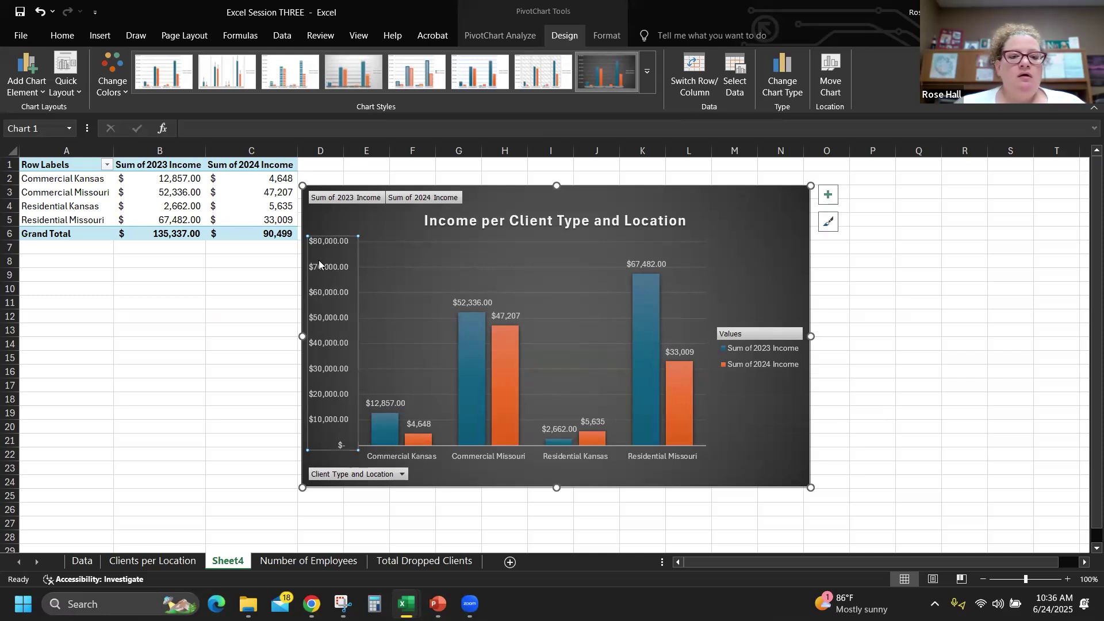
right_click(319, 260)
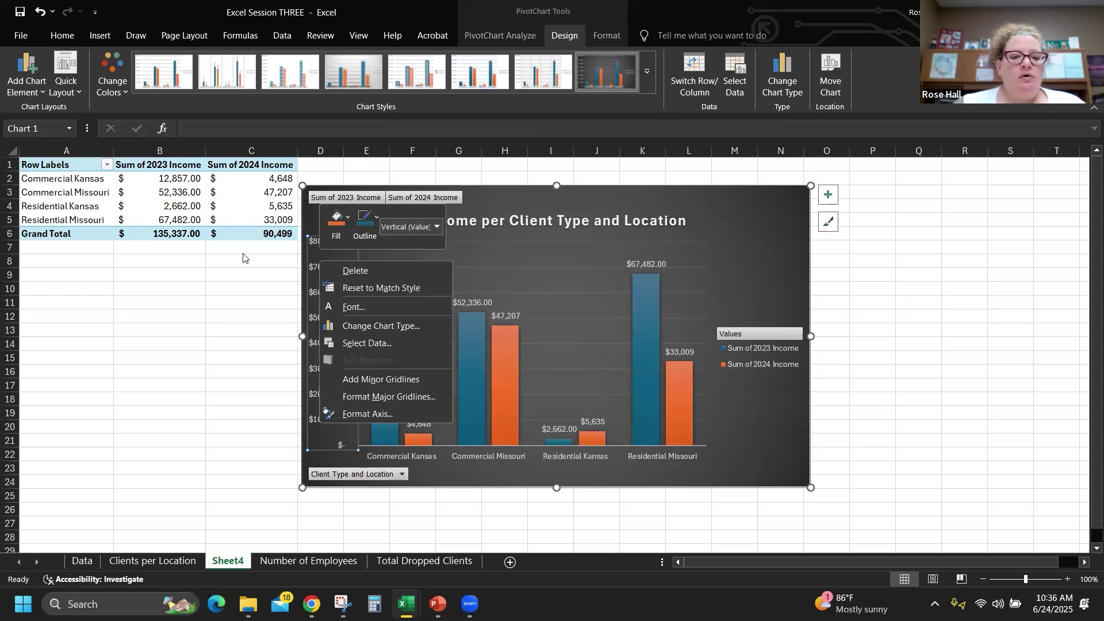
click(312, 246)
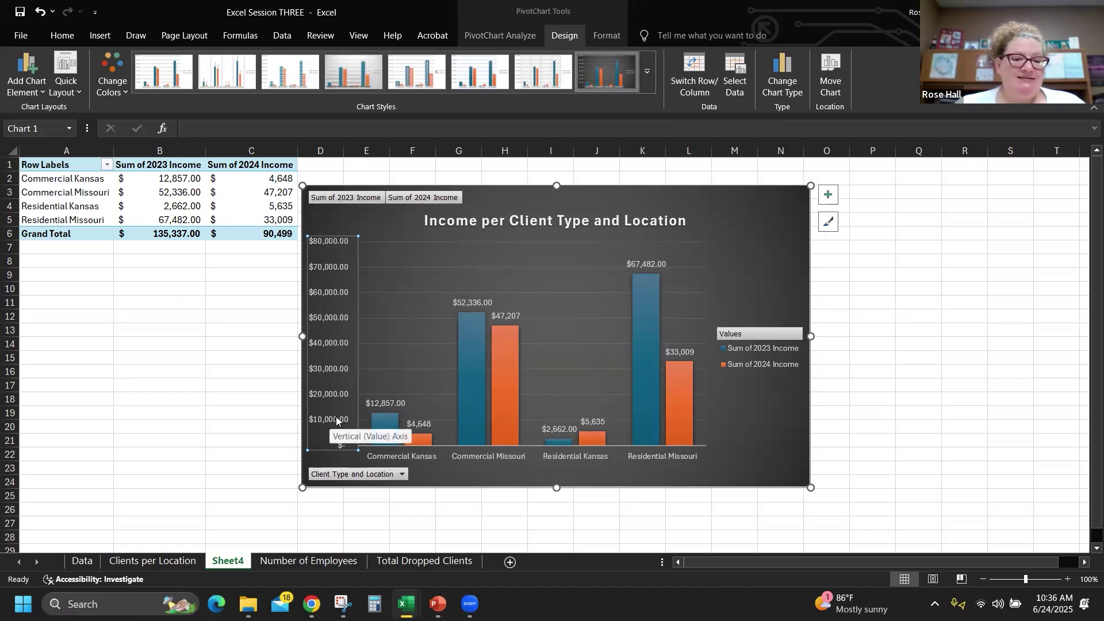
click(329, 233)
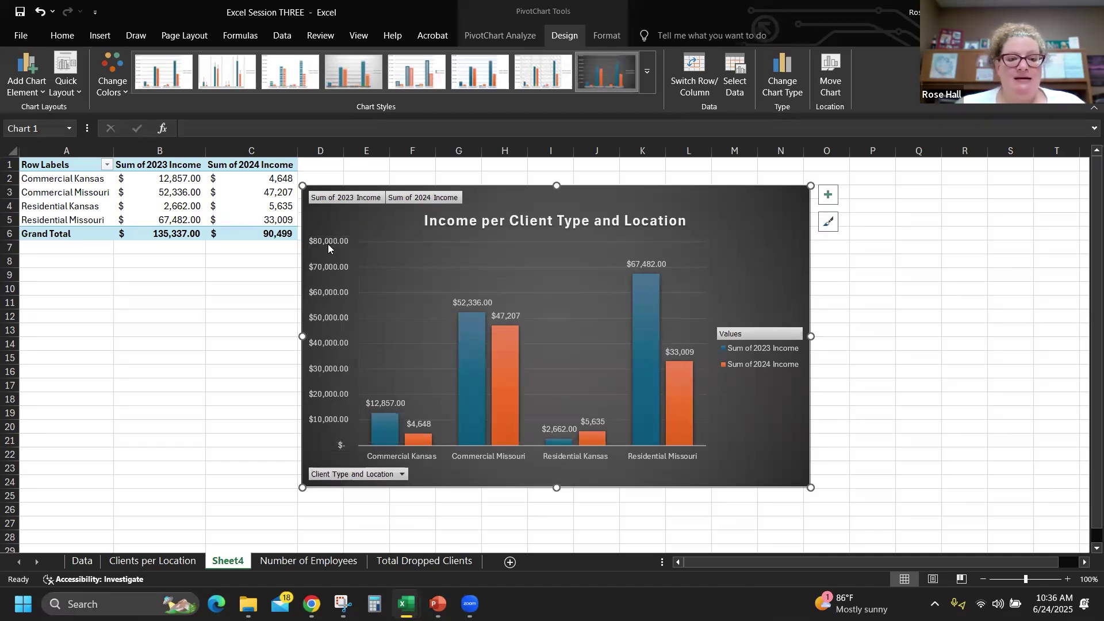
click(319, 290)
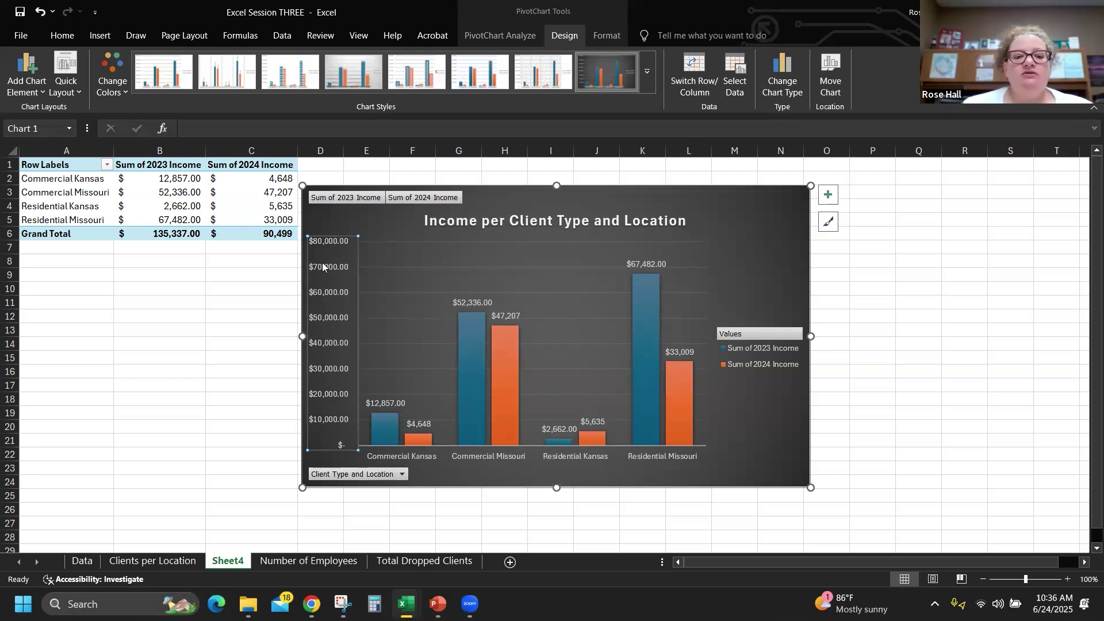
right_click(324, 266)
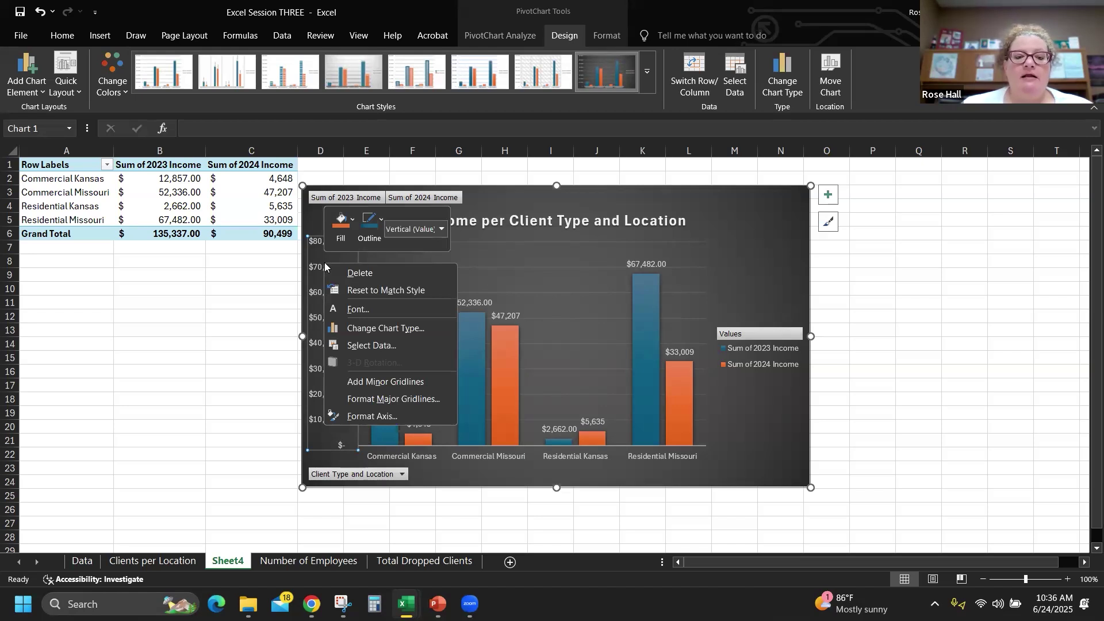
click(402, 399)
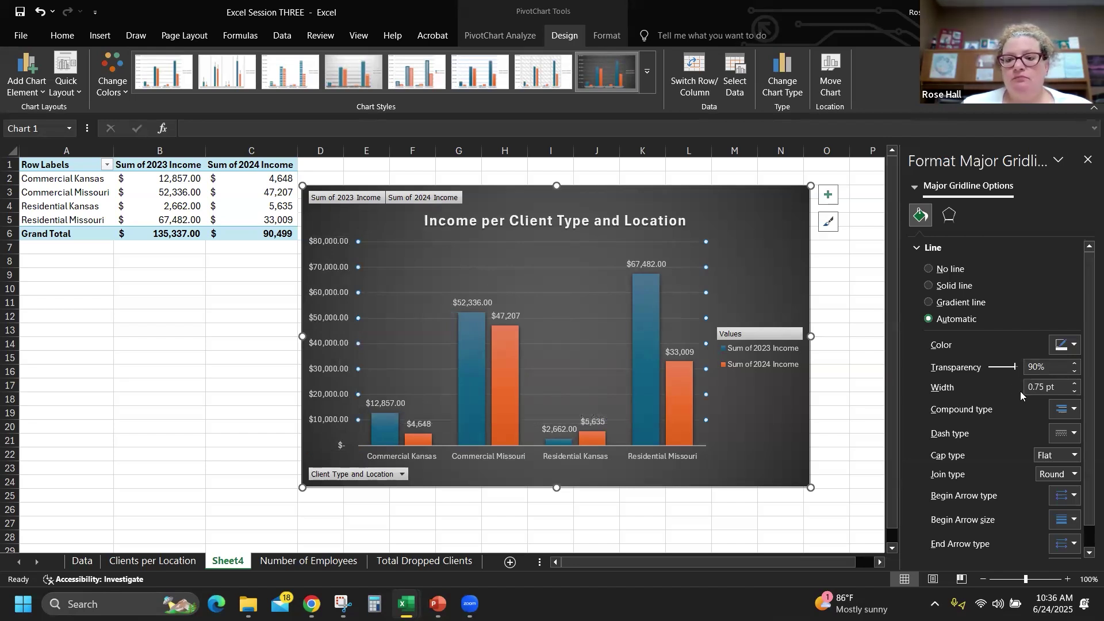
scroll(1020, 417, down, 1)
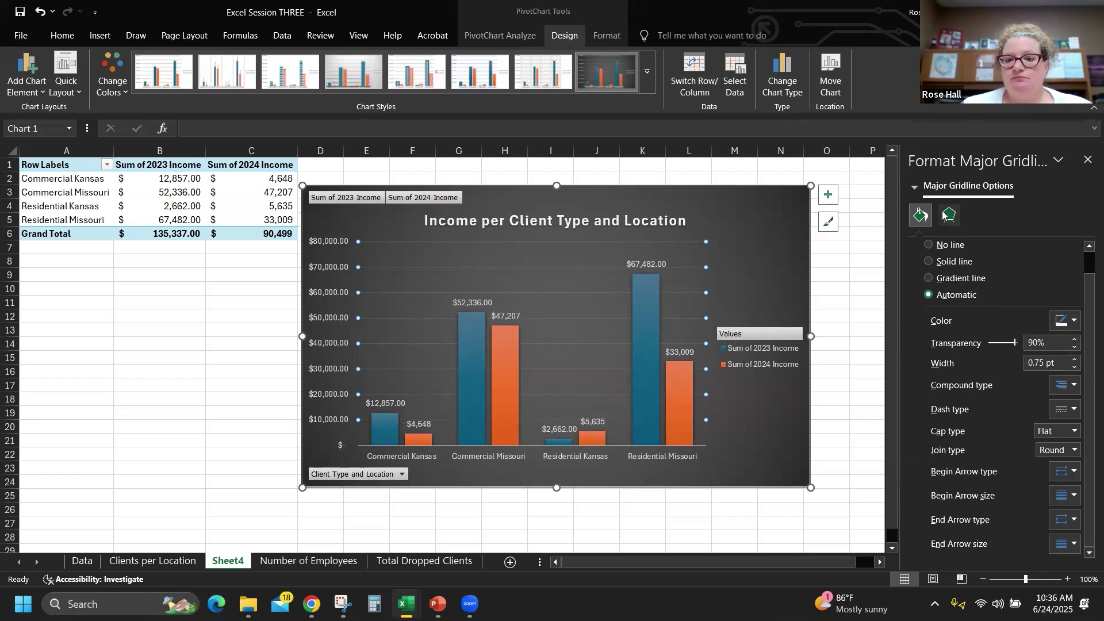
Look through the formatting options of the plot area and of the vertical value axis, including the axis's text options
click(930, 184)
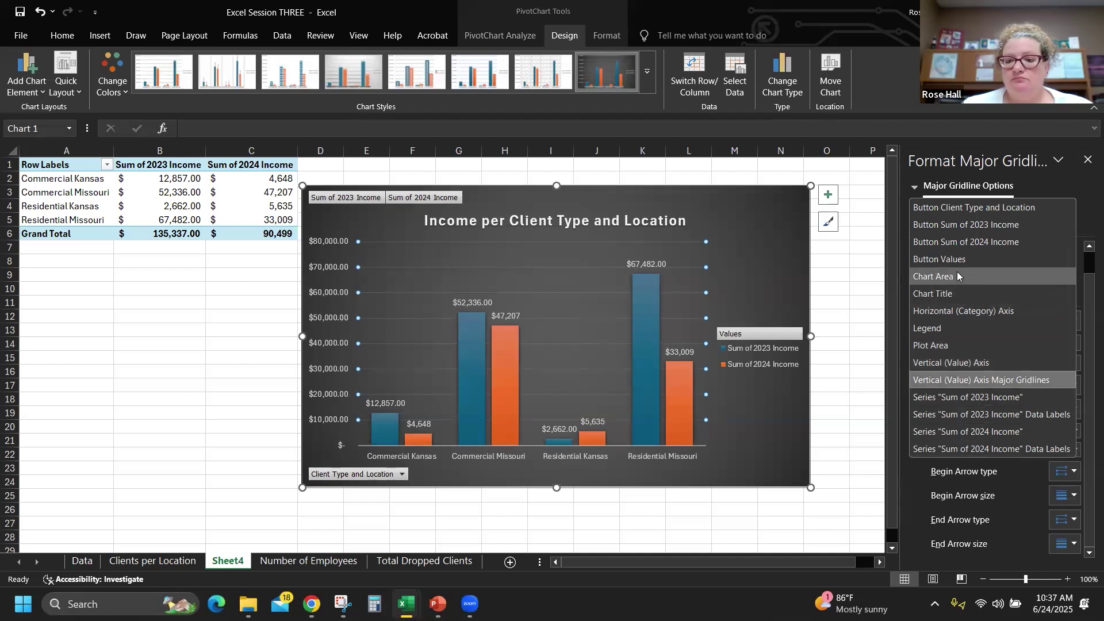
click(954, 346)
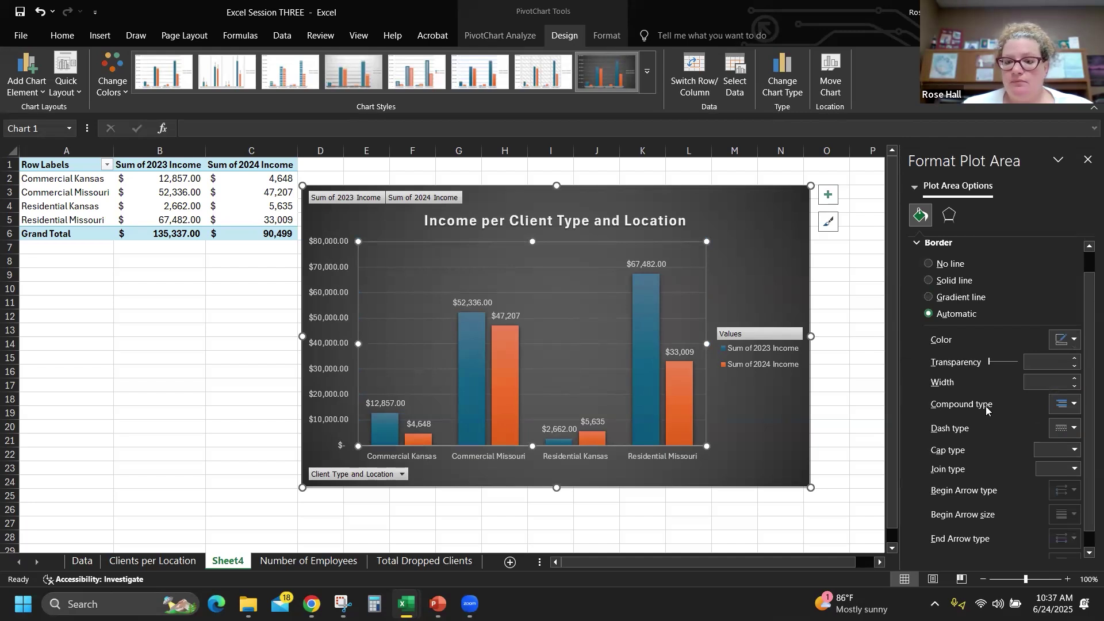
scroll(989, 423, down, 1)
click(919, 187)
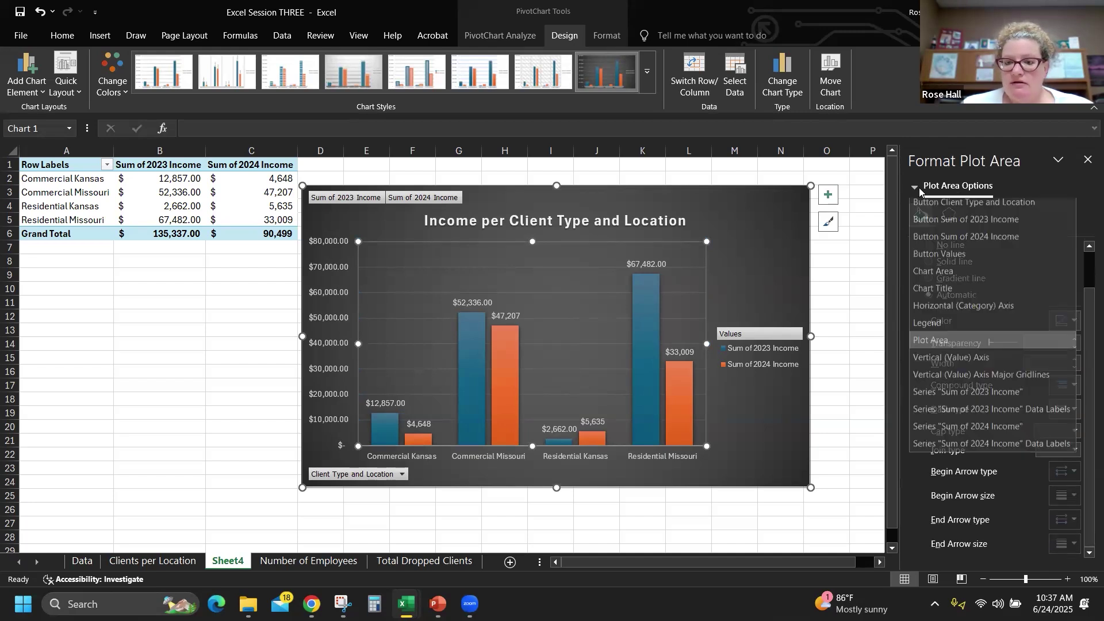
click(948, 361)
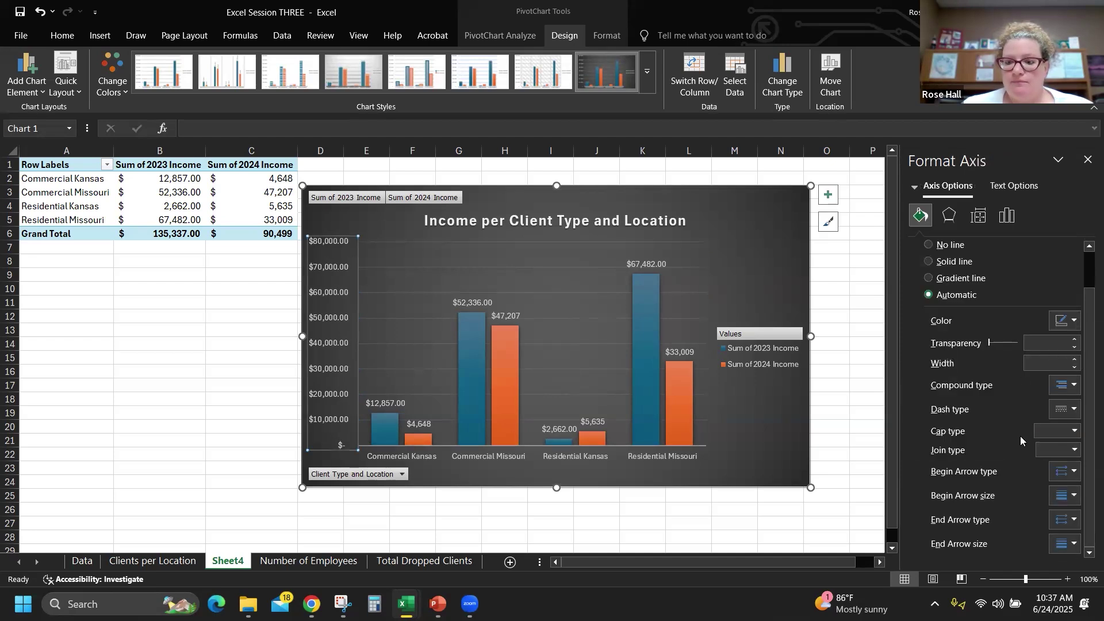
scroll(1019, 436, up, 1)
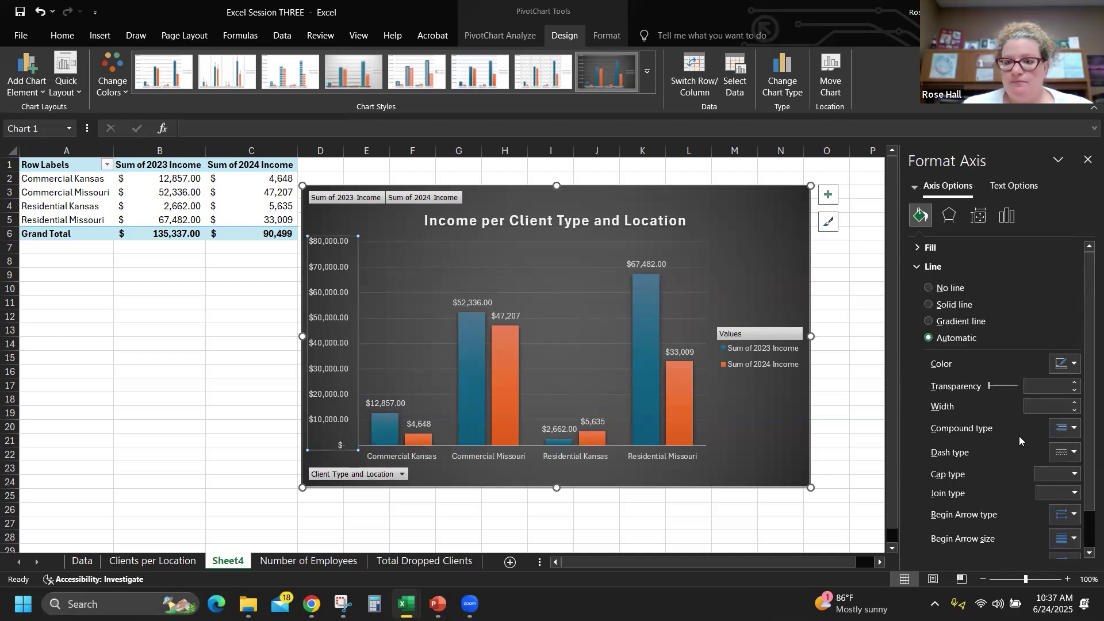
click(1030, 184)
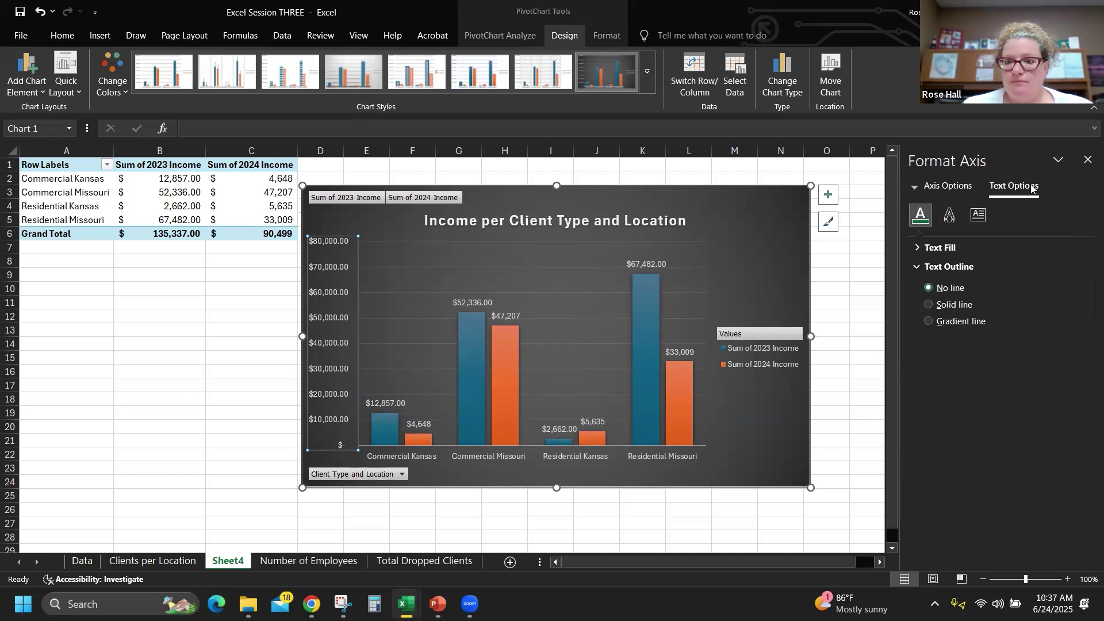
Look through the chart area's text box, text effect and text fill options
click(913, 186)
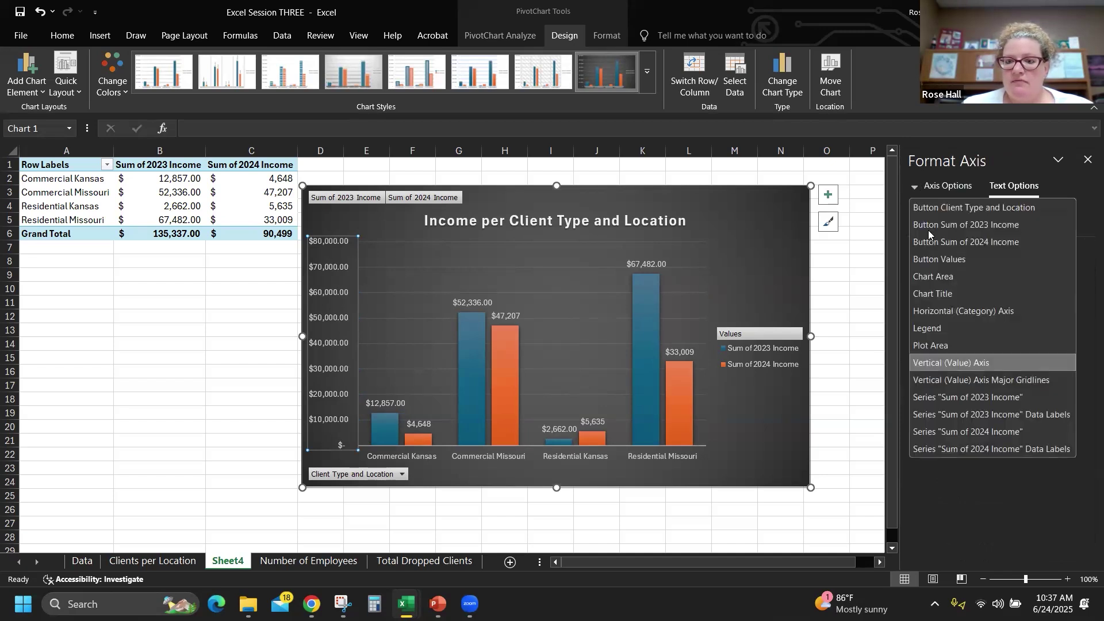
click(943, 279)
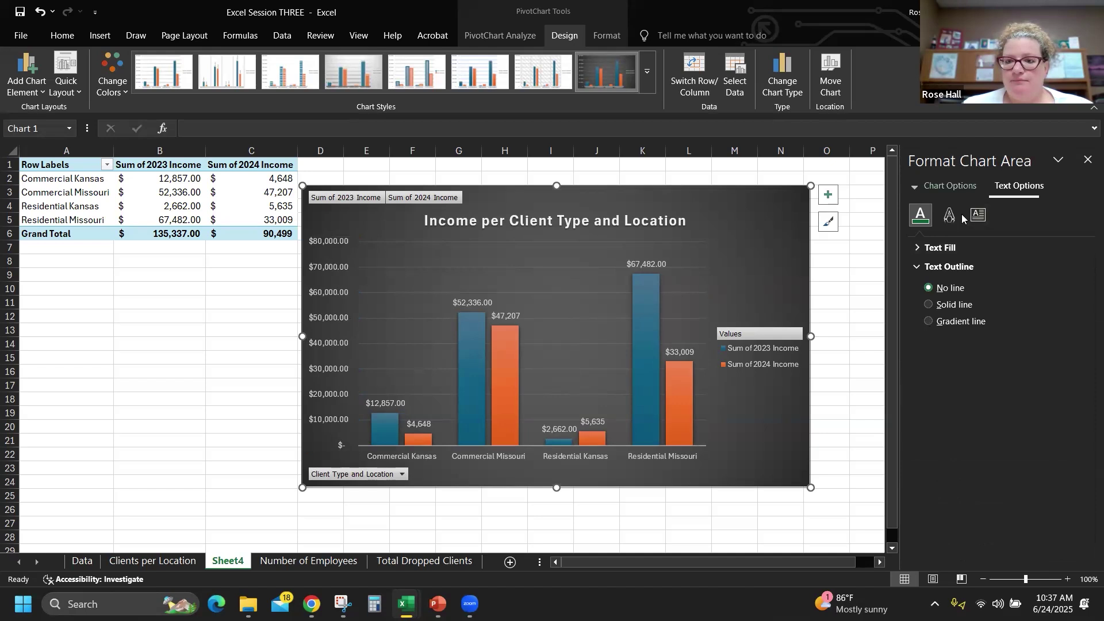
click(977, 217)
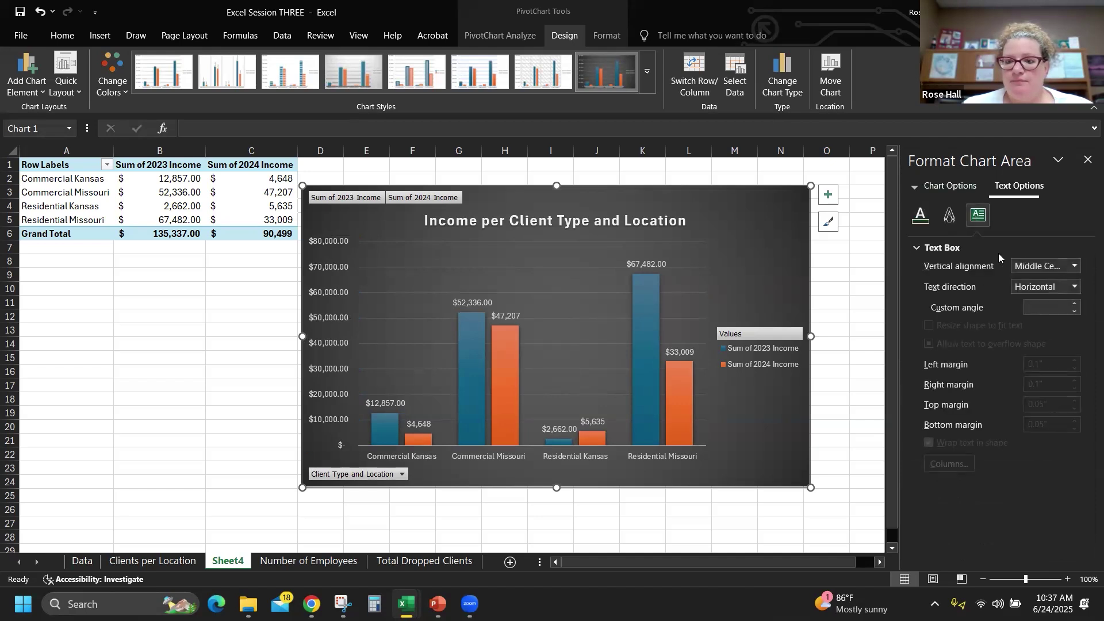
click(949, 216)
click(927, 218)
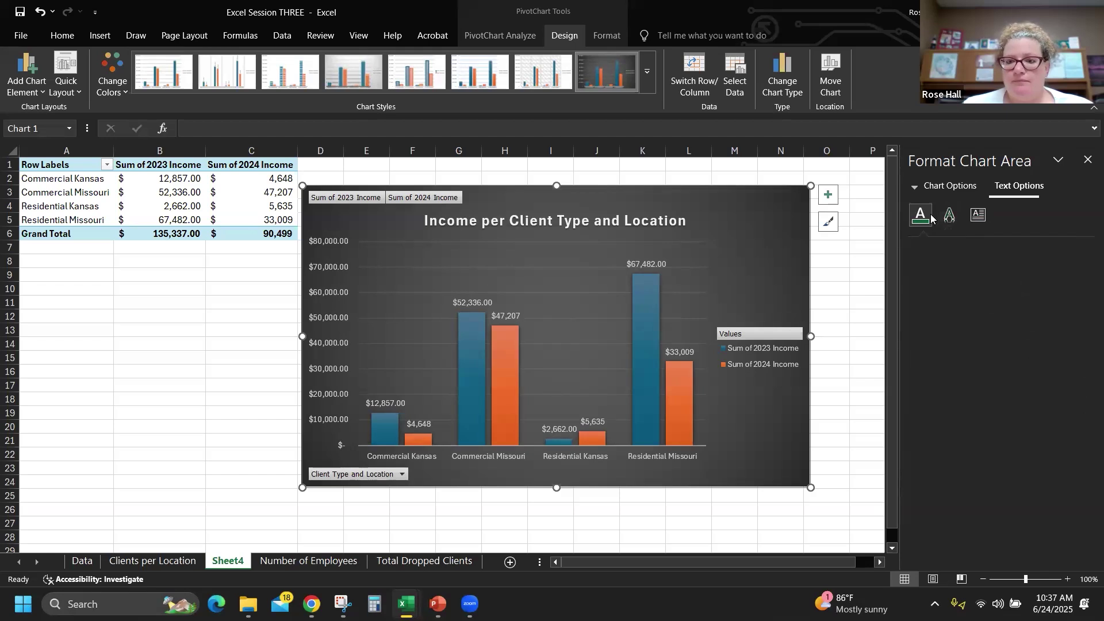
click(927, 250)
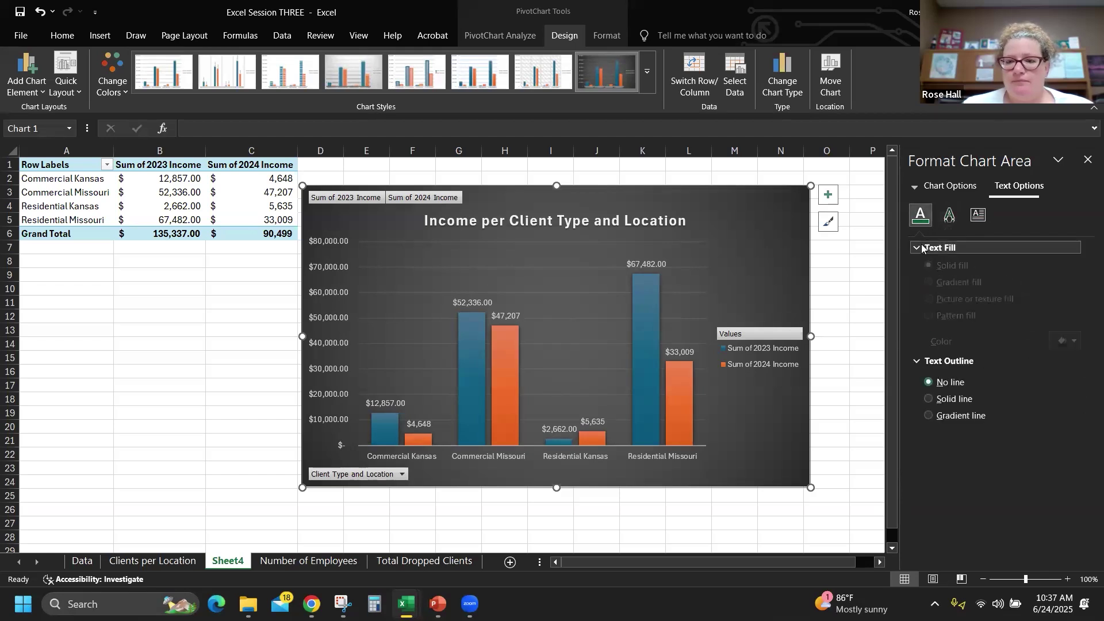
click(921, 183)
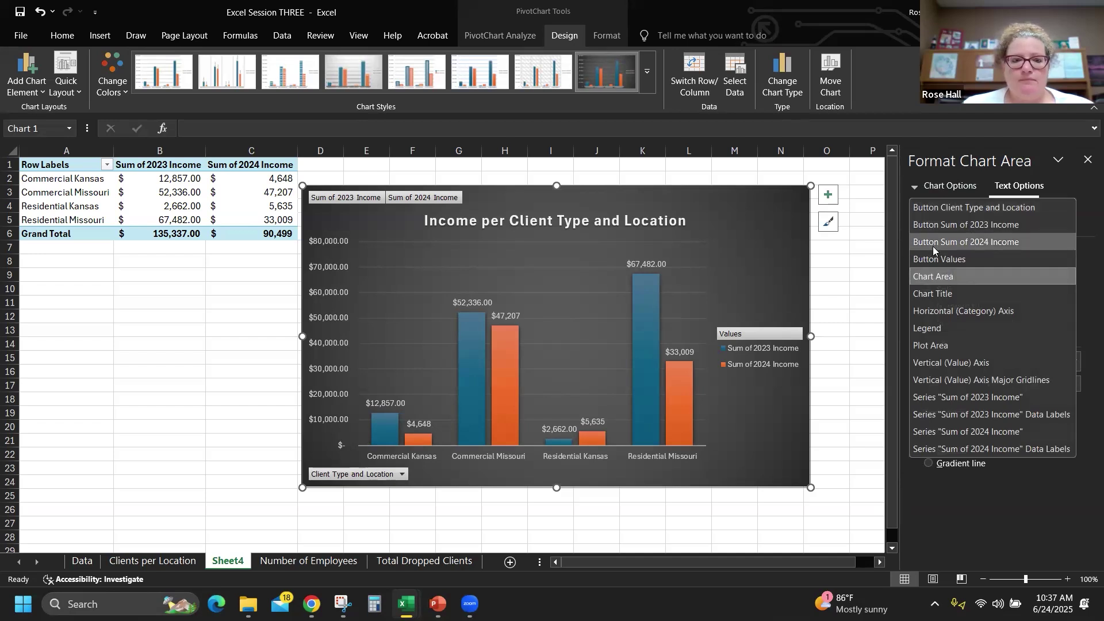
key(Escape)
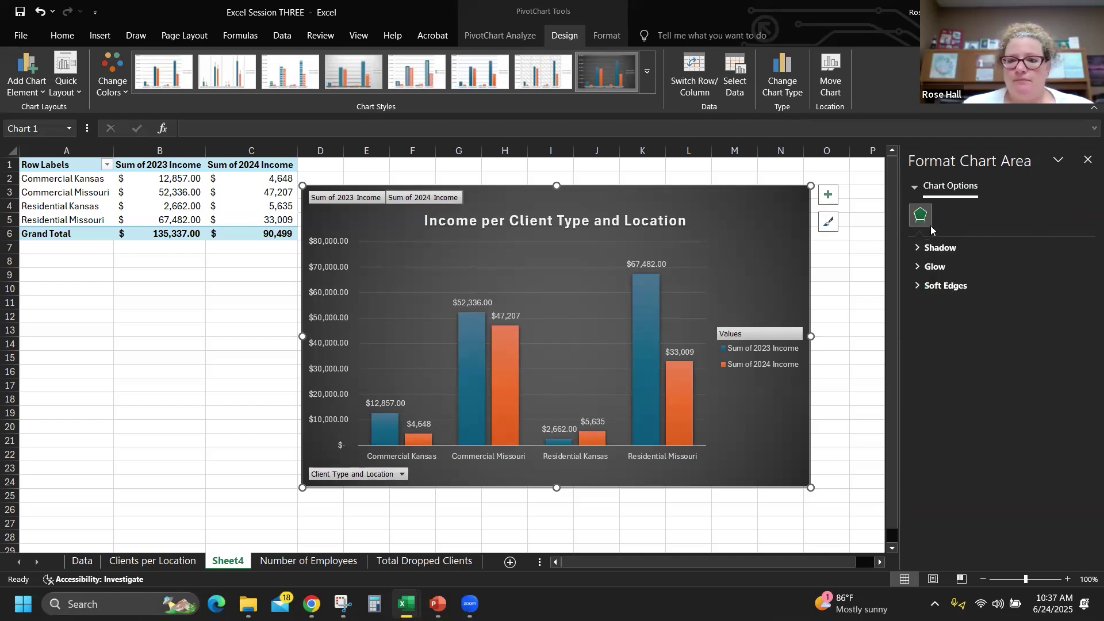
Set the line width of the vertical axis's major gridlines to 1.5 pt
click(911, 188)
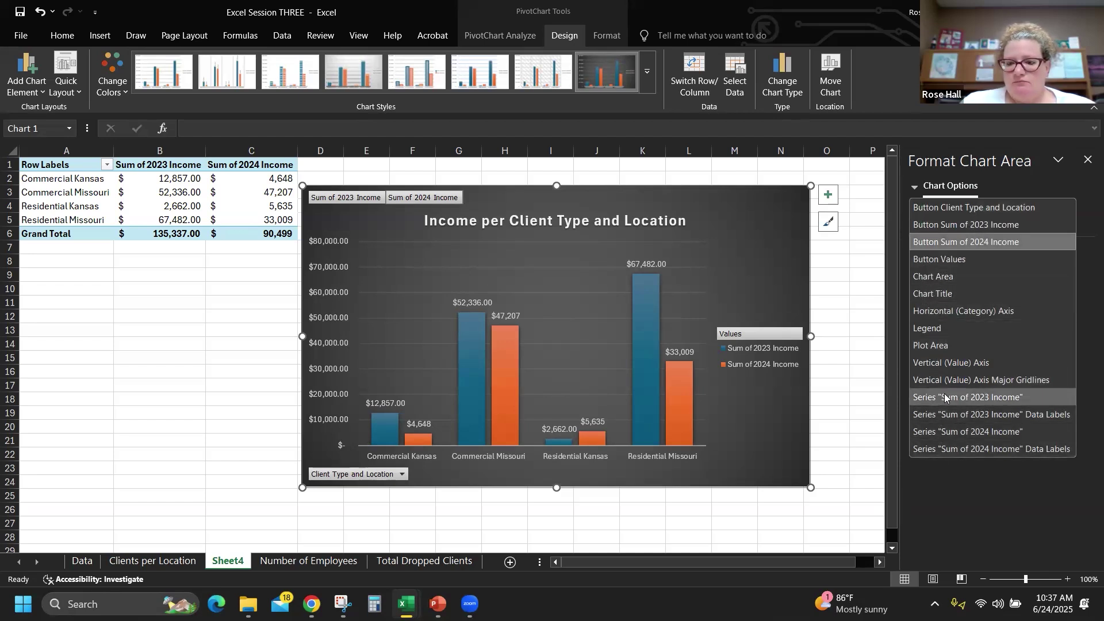
click(955, 380)
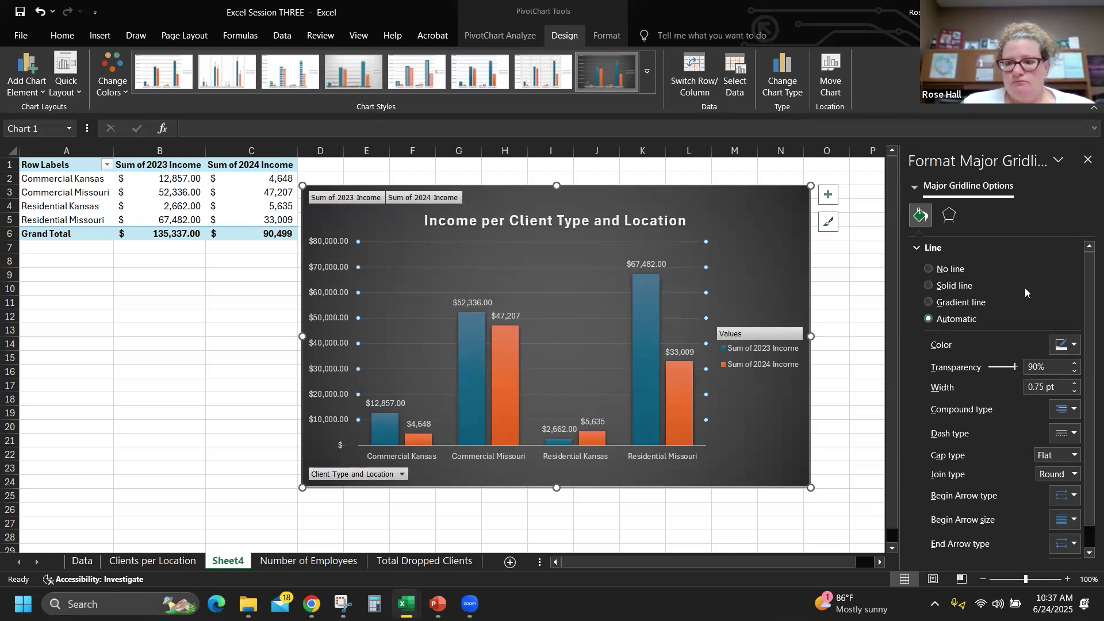
scroll(1026, 299, down, 1)
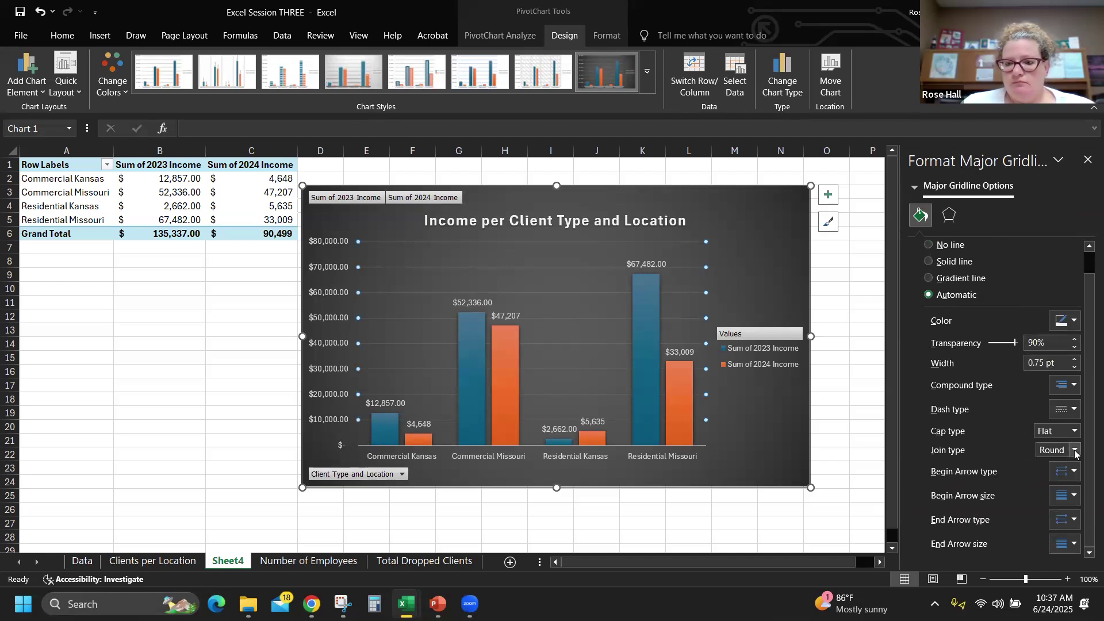
click(1073, 360)
click(1075, 360)
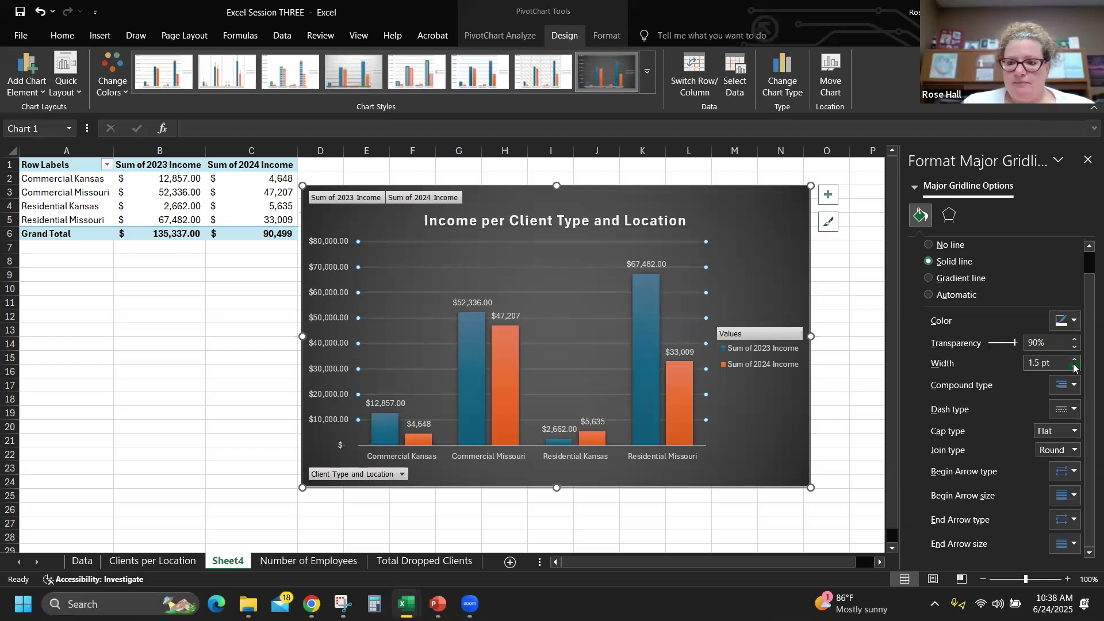
Try white and purple theme colors on the major gridlines
click(1067, 321)
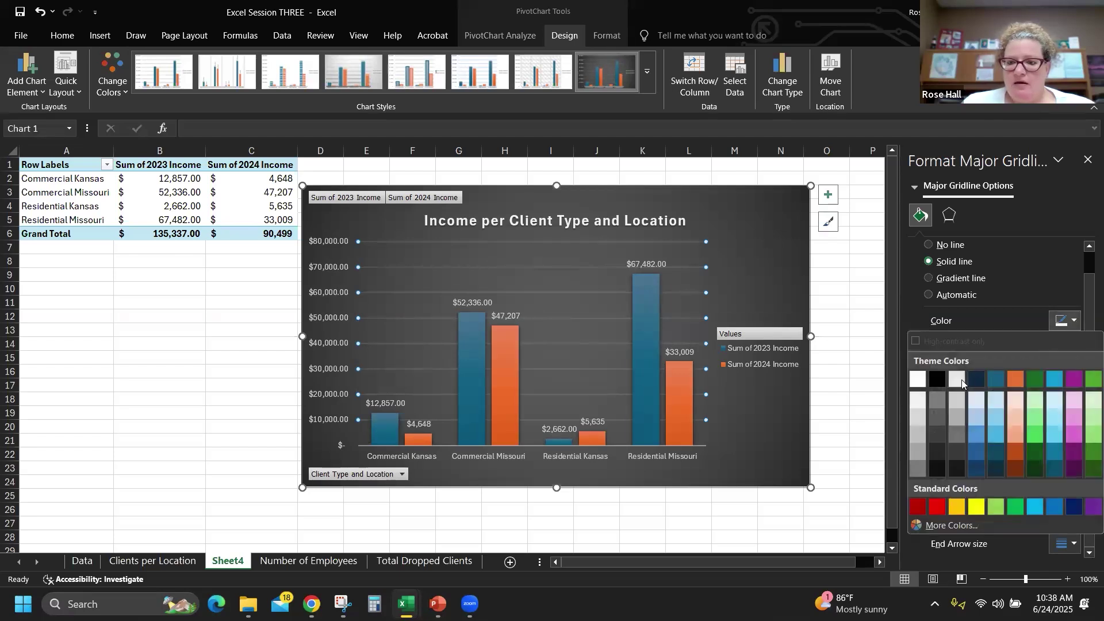
click(918, 379)
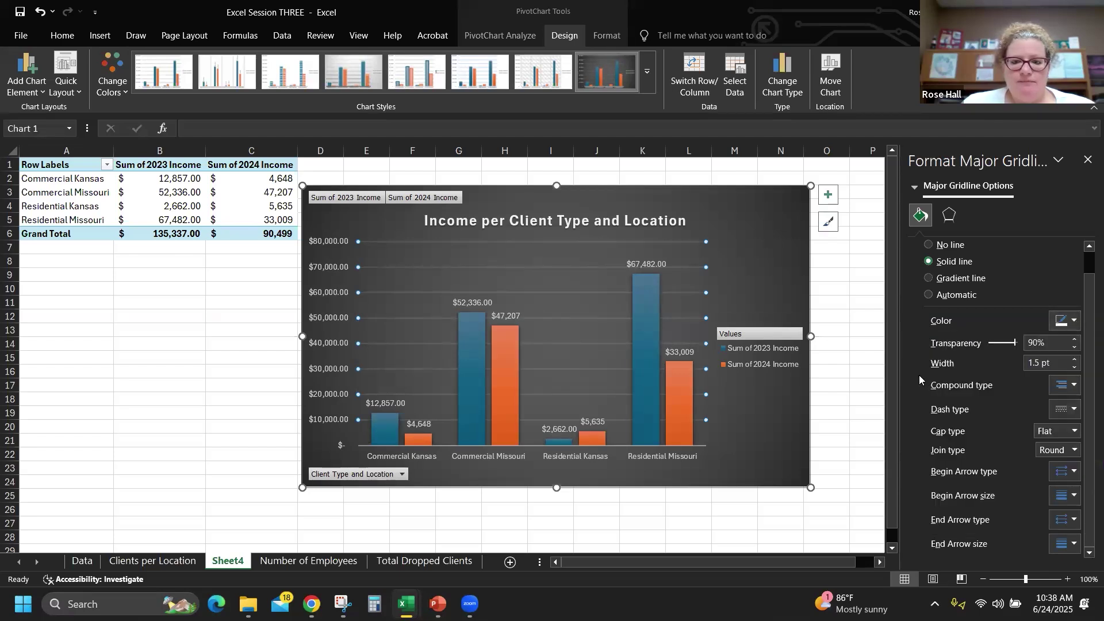
click(1077, 322)
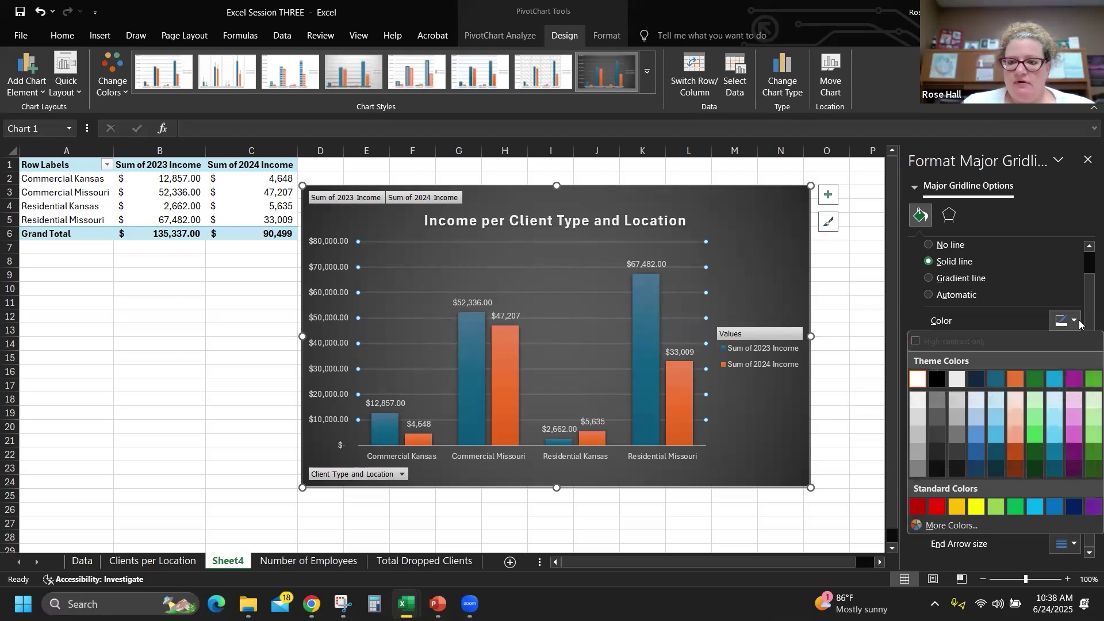
click(1075, 379)
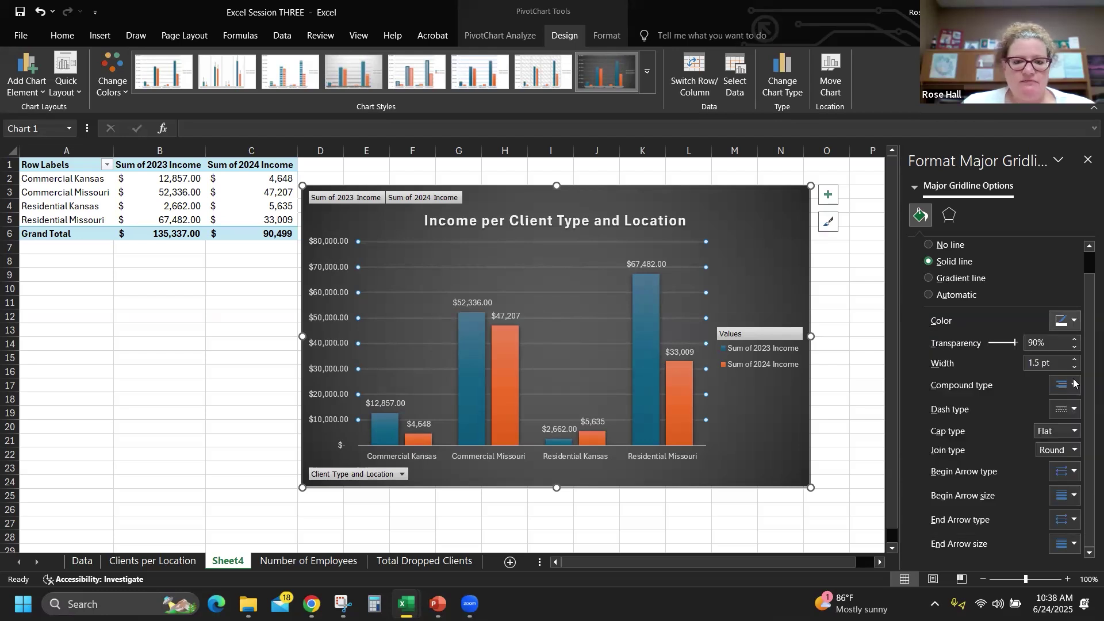
Set the major gridlines' color to the light green theme color
click(1075, 321)
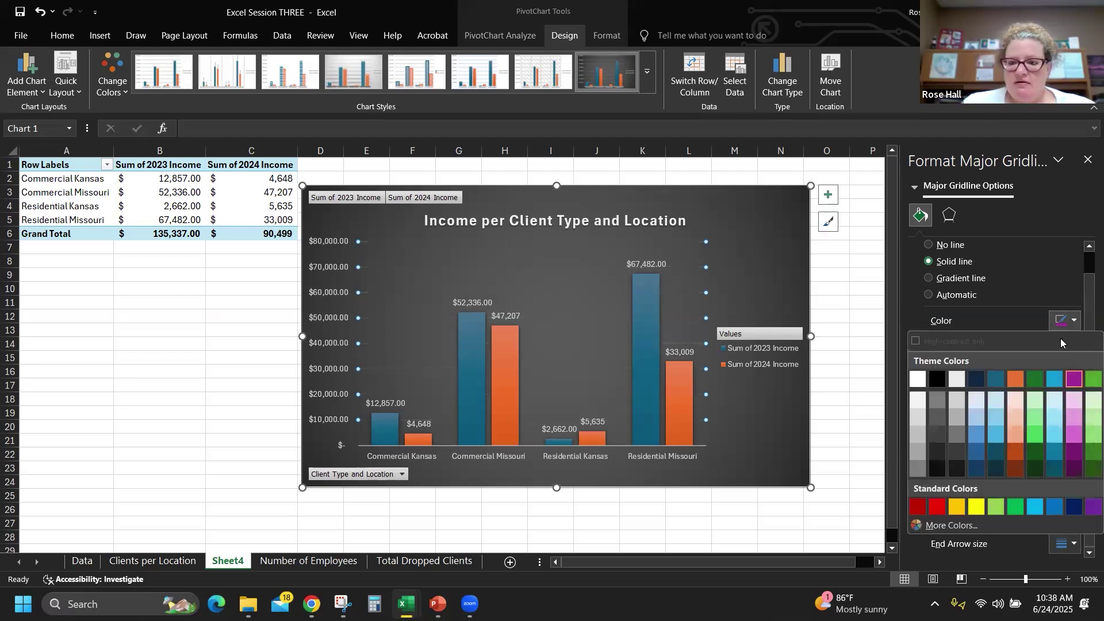
click(1092, 380)
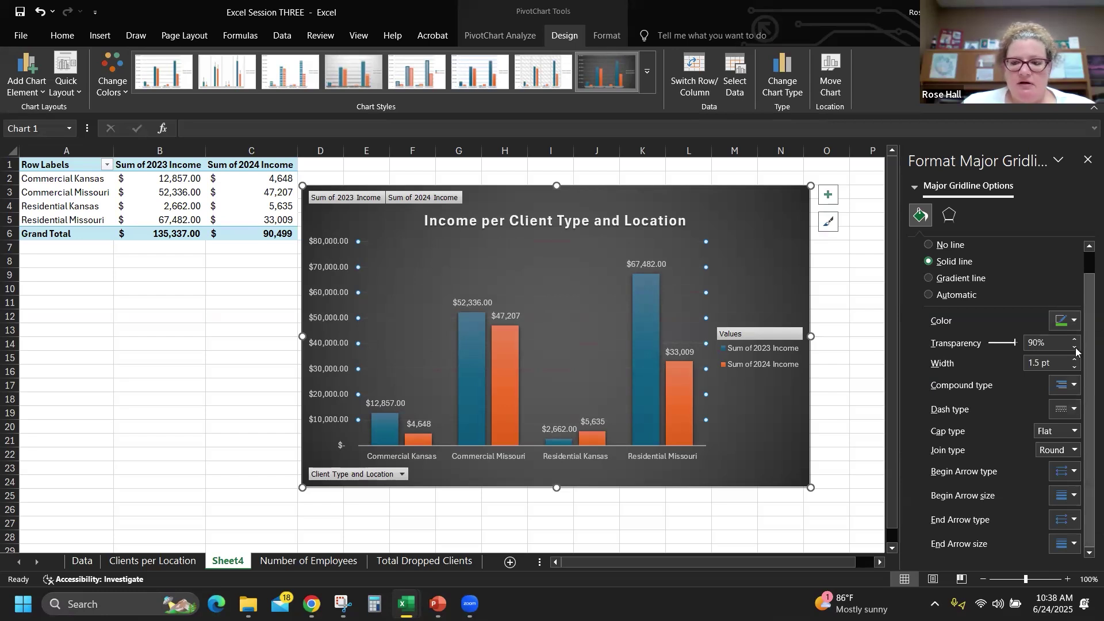
Set the major gridlines' color to the black theme color
click(1064, 326)
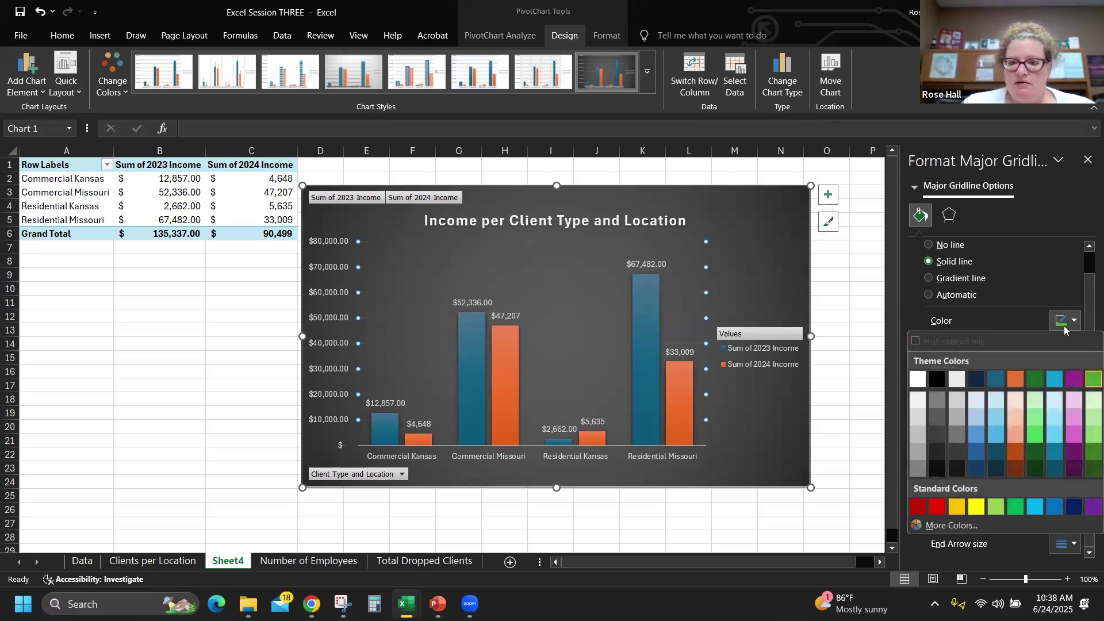
click(938, 381)
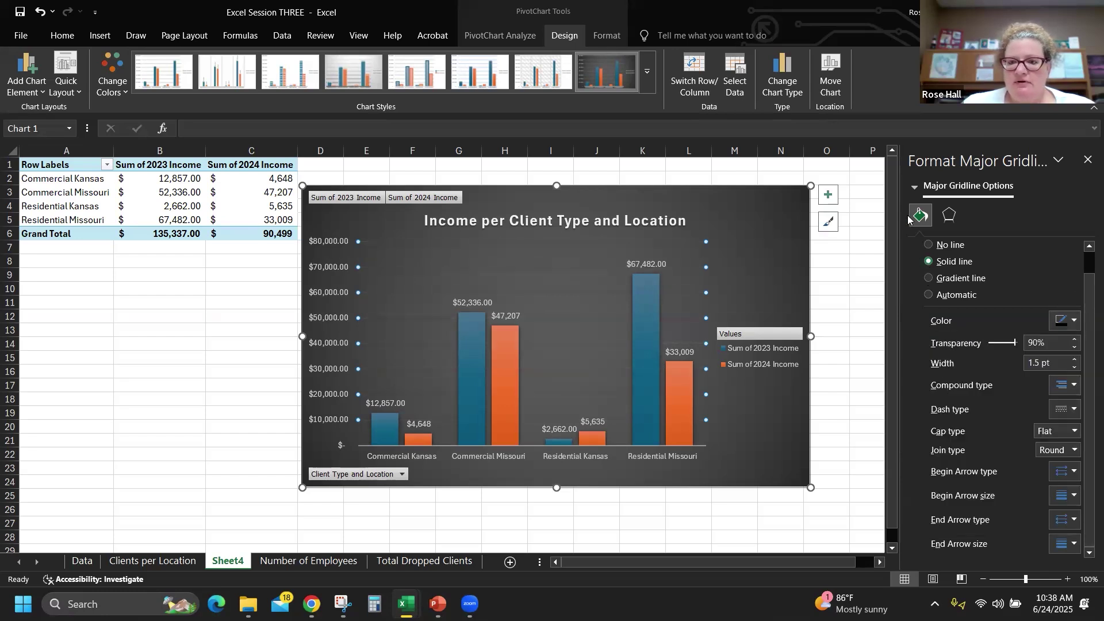
click(1059, 160)
click(947, 193)
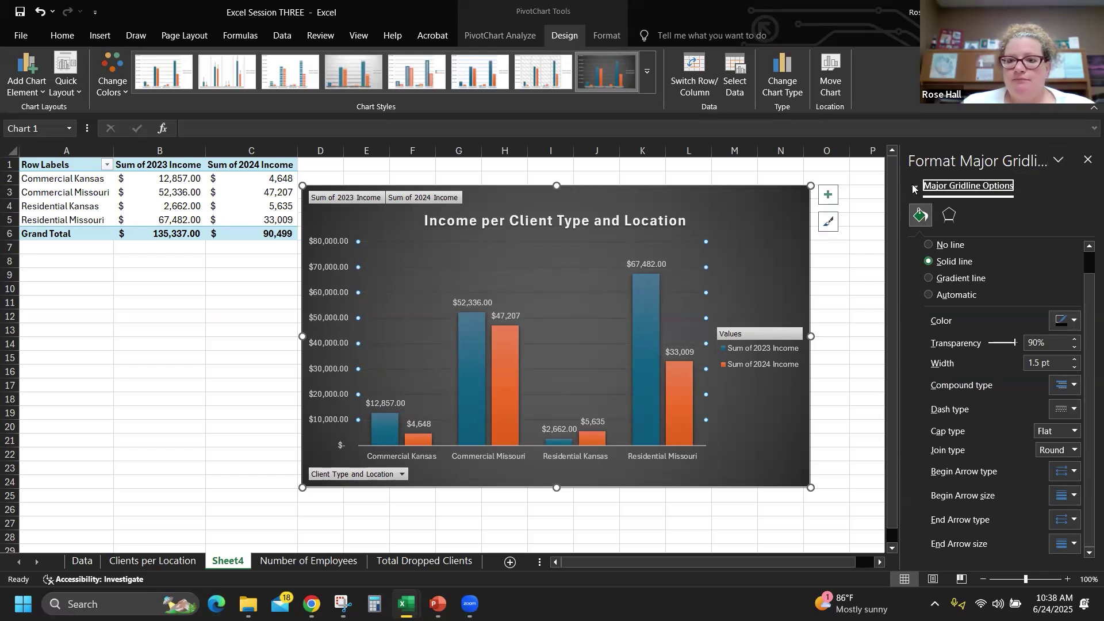
click(919, 185)
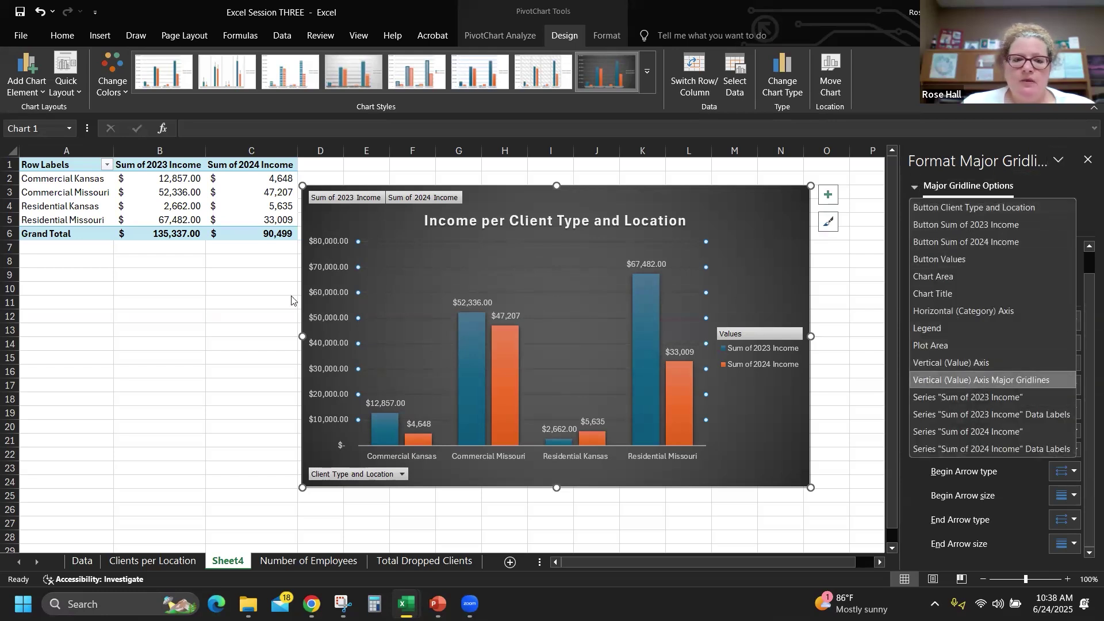
Set the income chart's vertical axis bounds to a minimum of 2000 and a maximum of 70000
click(352, 270)
click(334, 264)
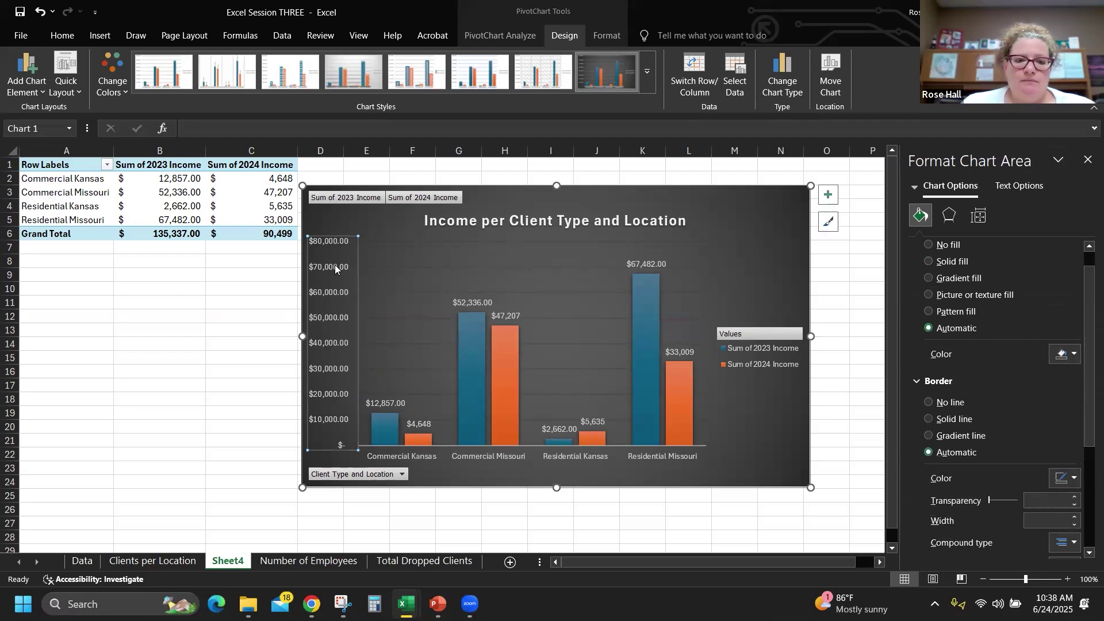
right_click(335, 264)
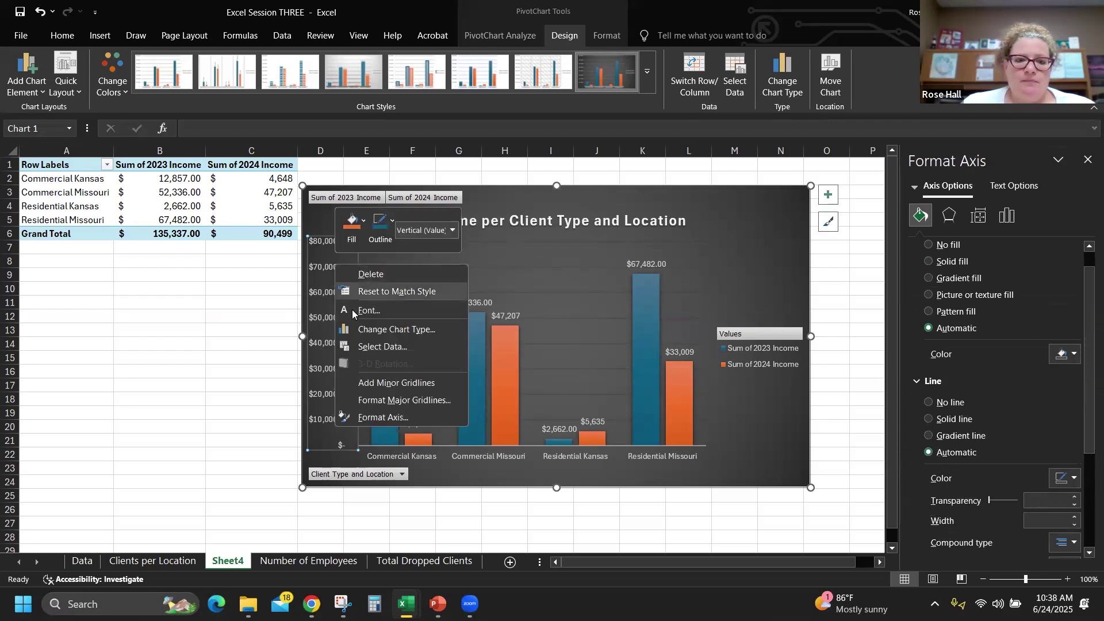
click(366, 417)
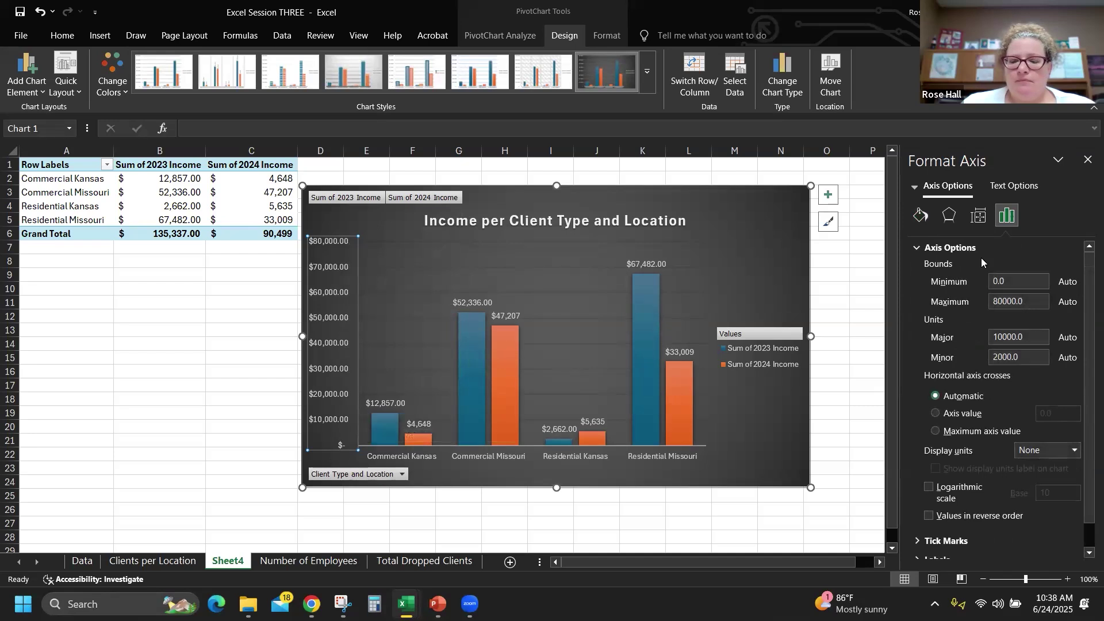
click(913, 185)
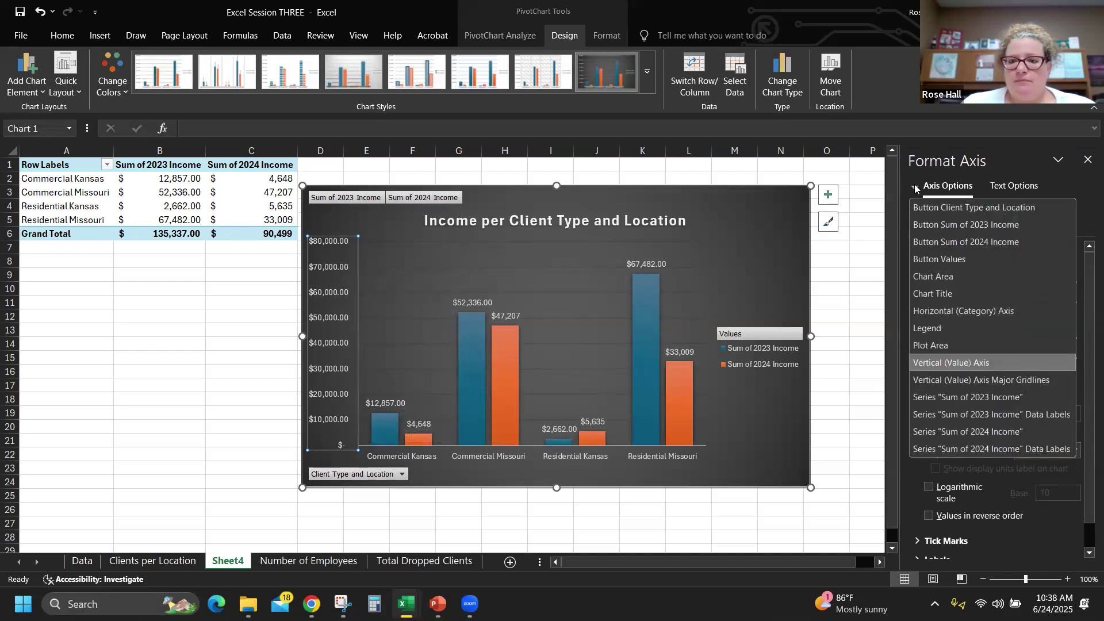
click(915, 184)
click(1008, 187)
click(954, 184)
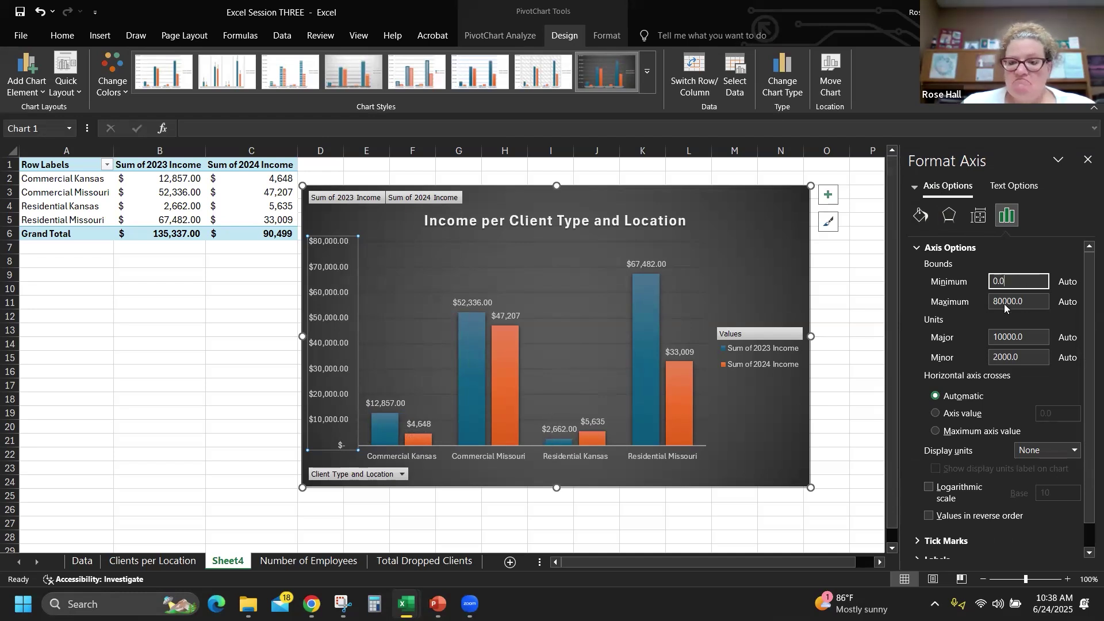
double_click(989, 282)
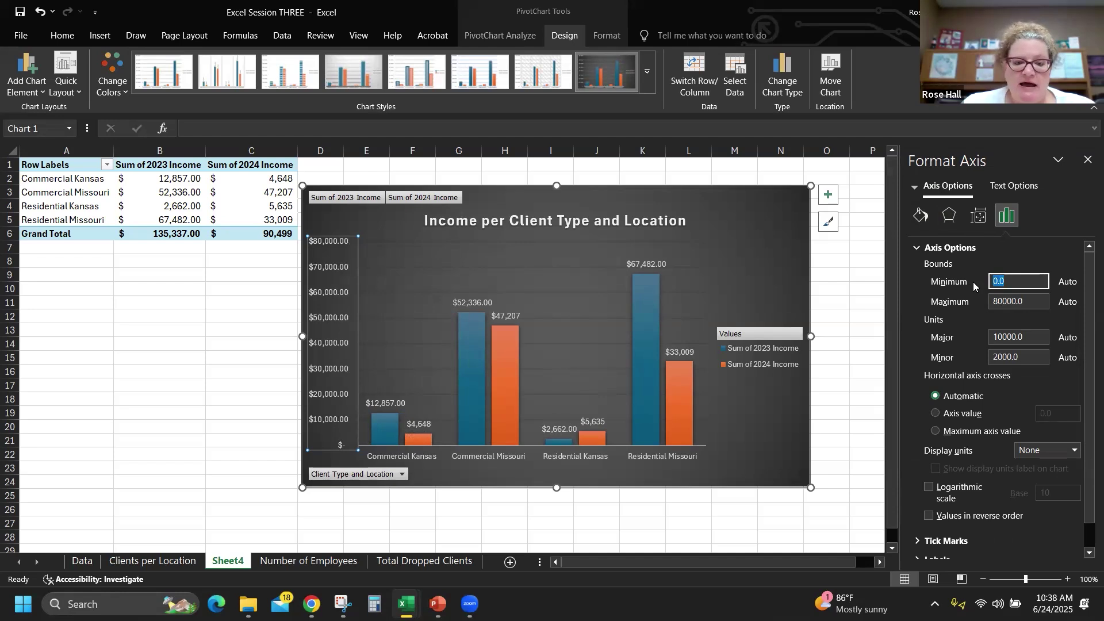
text(200)
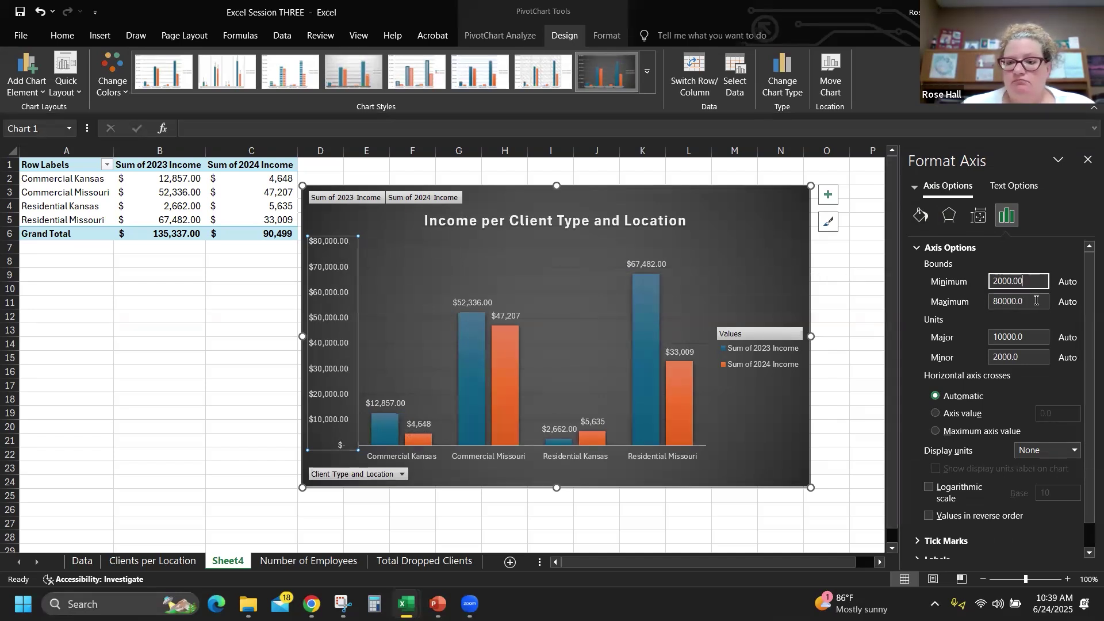
key(Tab)
text(70)
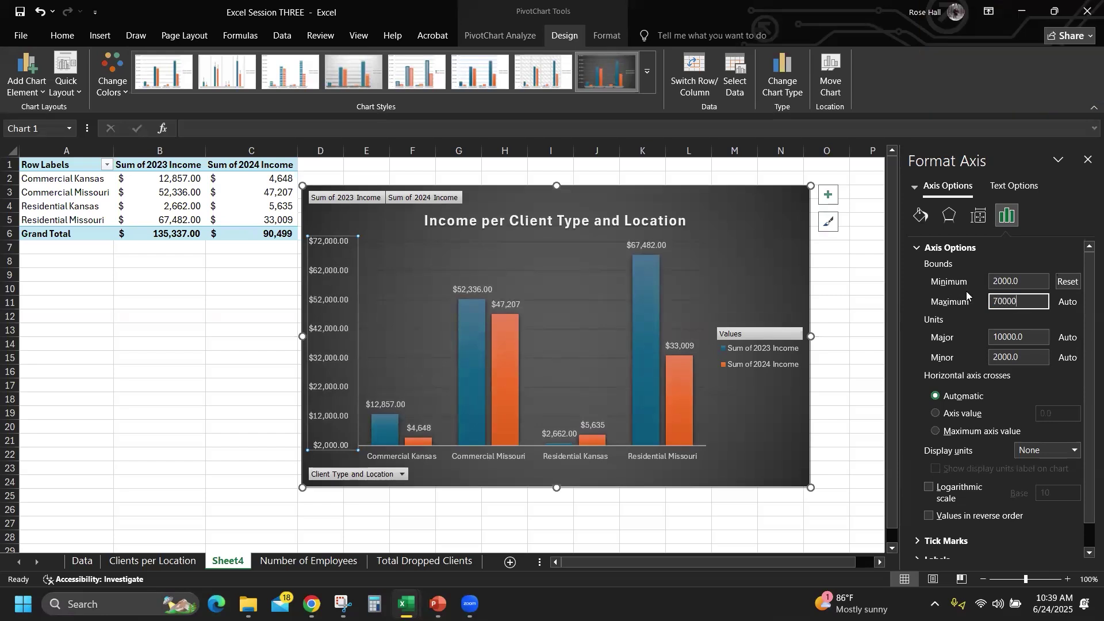
click(853, 258)
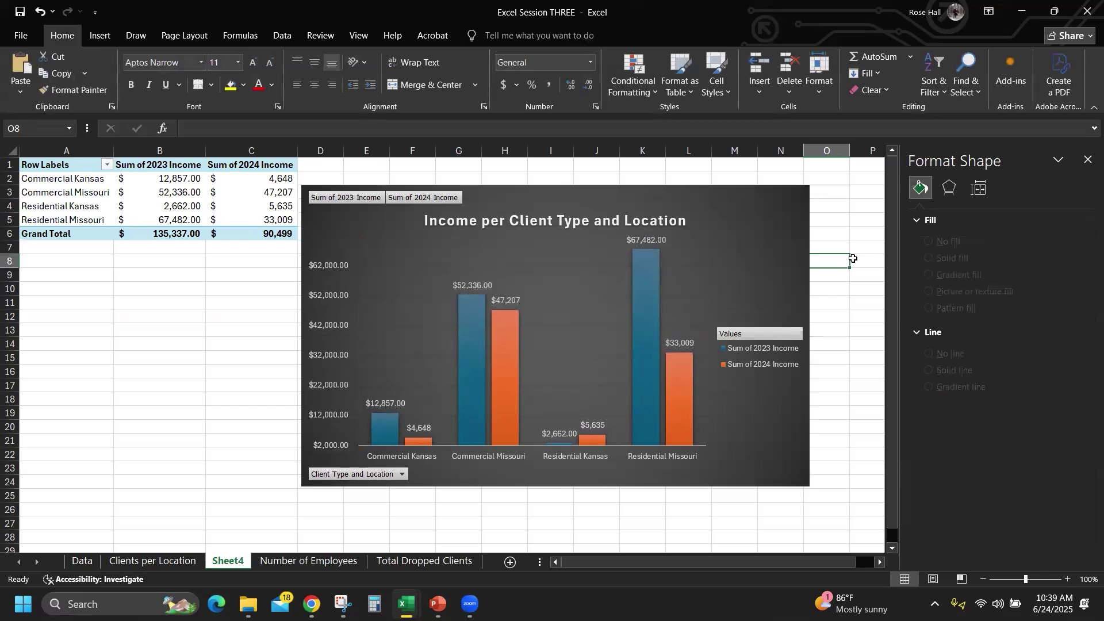
Reselect the income chart's vertical axis and look through the list of chart elements that can be formatted
click(335, 293)
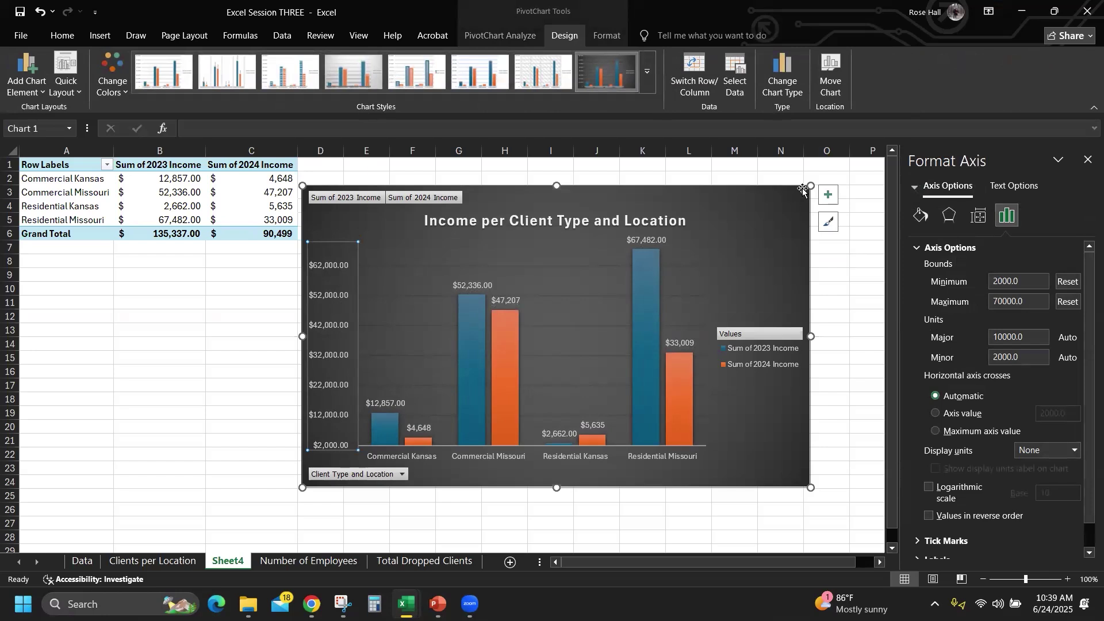
click(345, 280)
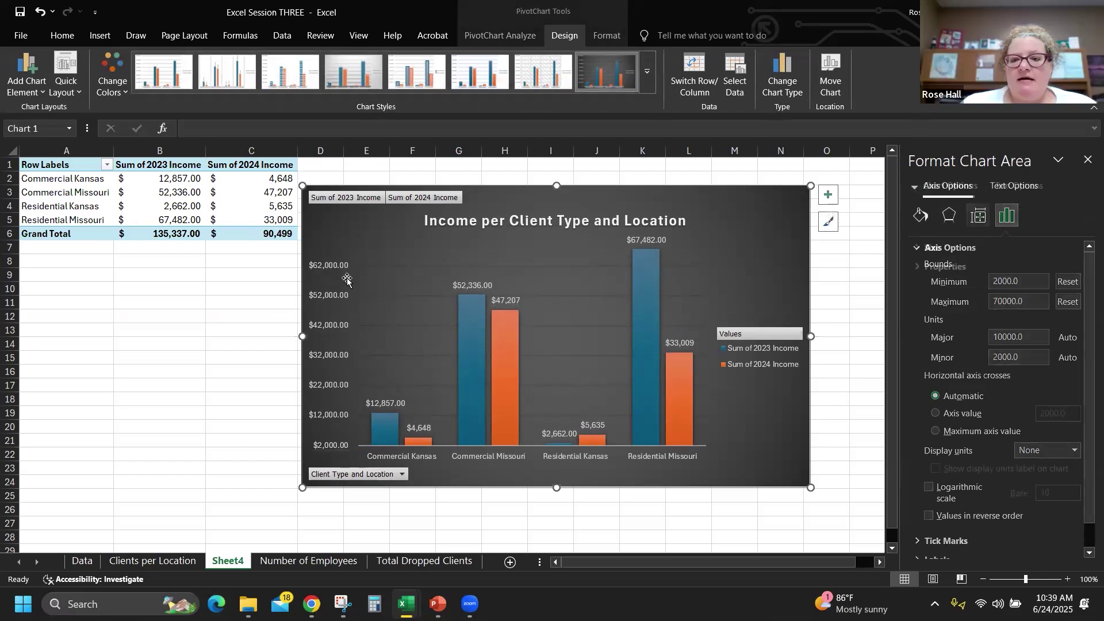
click(320, 294)
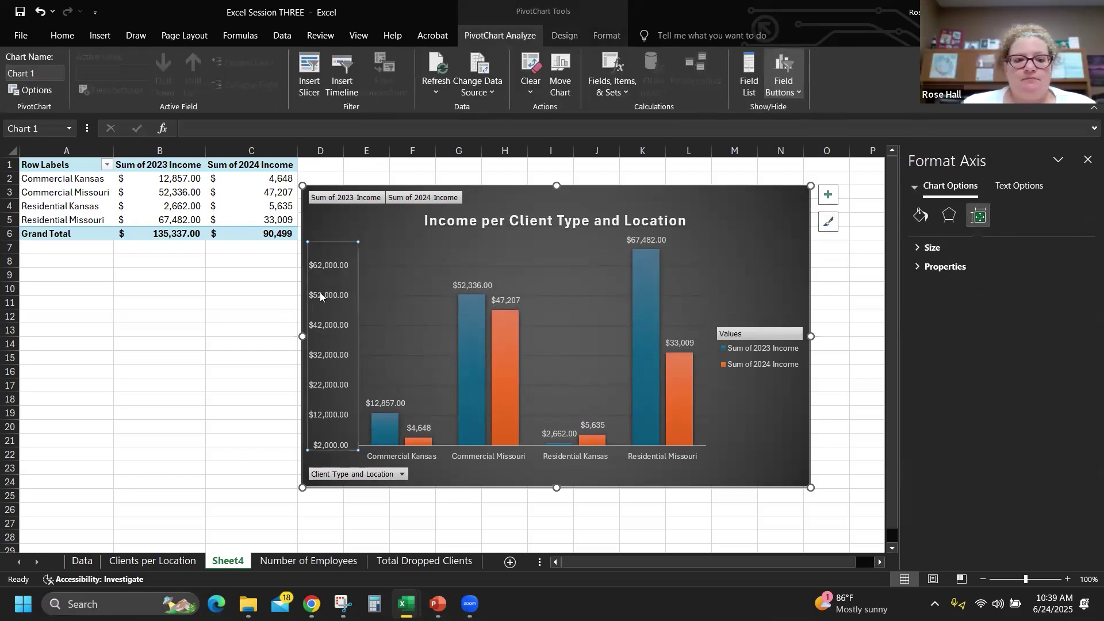
click(917, 187)
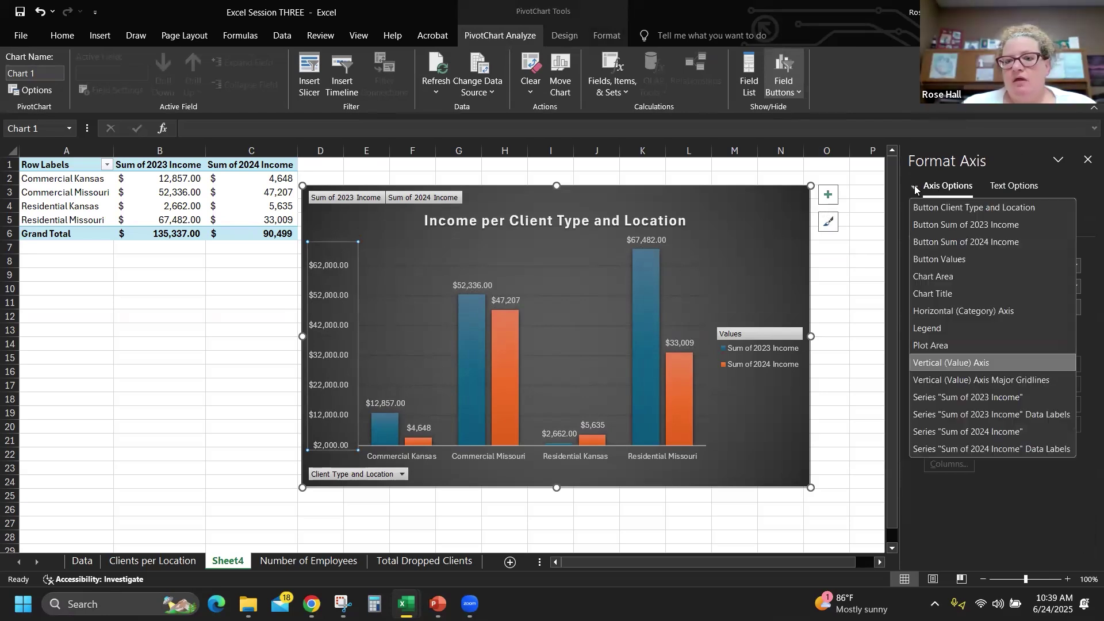
click(952, 357)
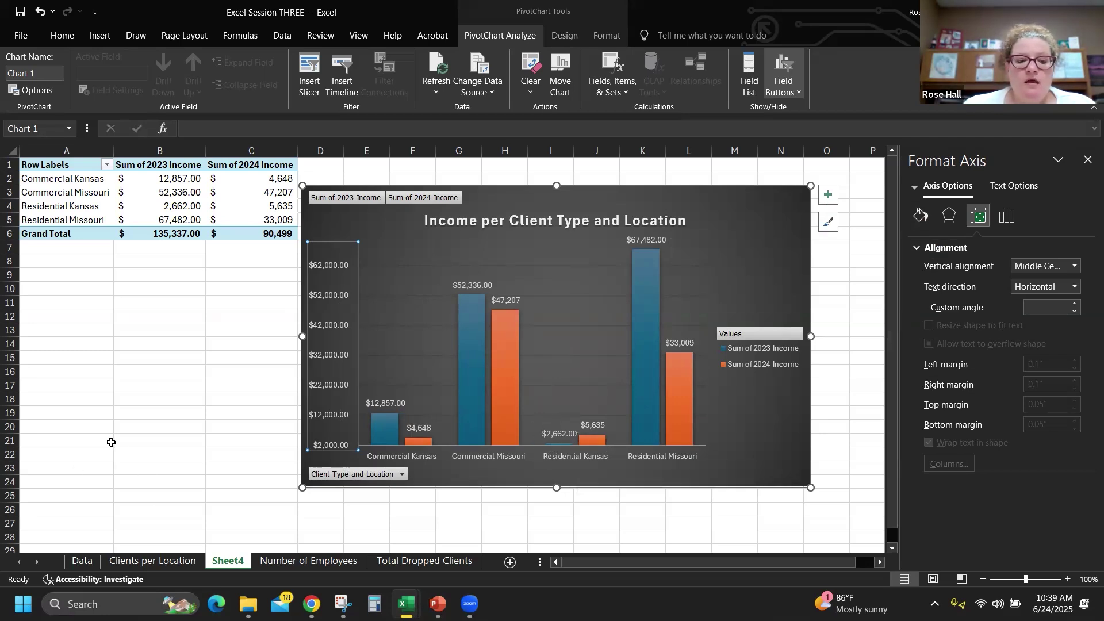
Rename Sheet4 as "Income per Client Type & Locati"
double_click(227, 561)
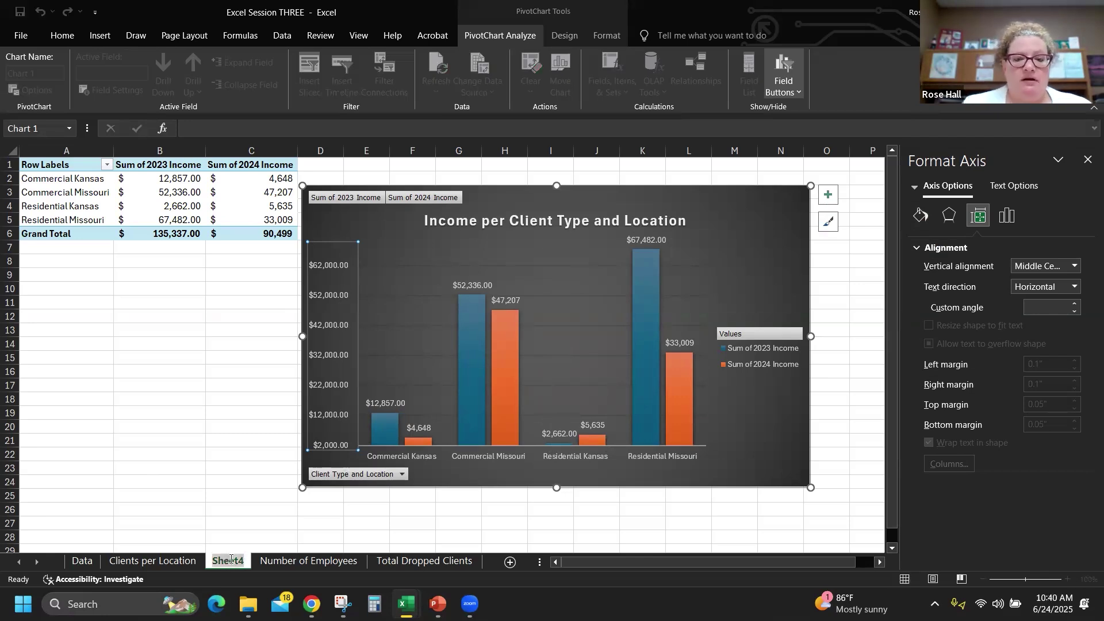
text(Income per Client Tye)
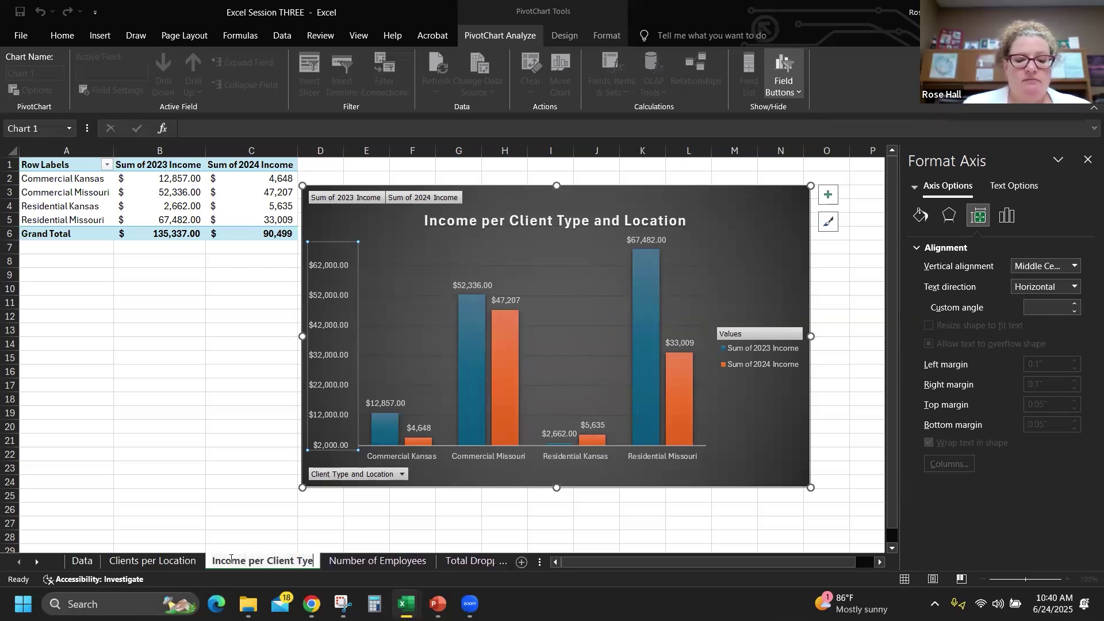
key(BackSpace)
text(pe  an)
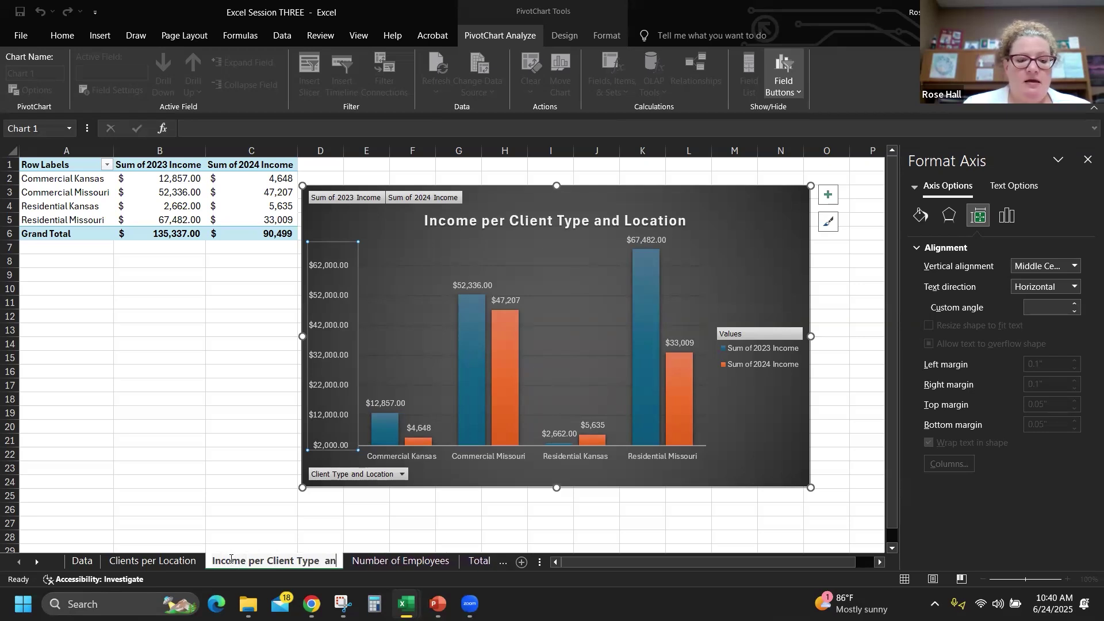
text(d Lo)
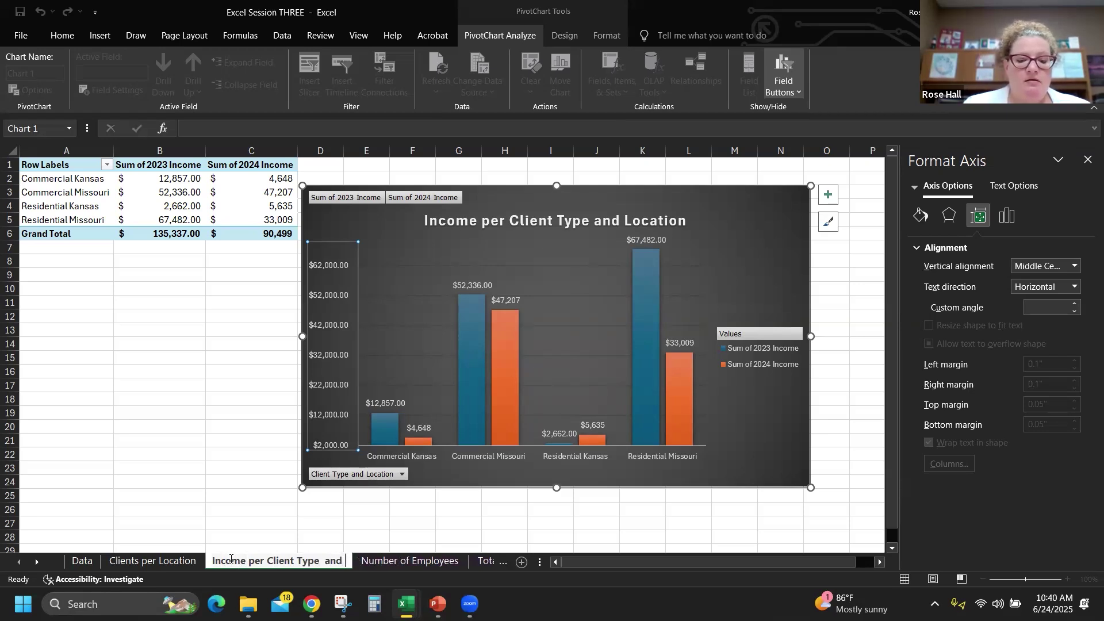
key(BackSpace)
key(BackSpace)
key(BackSpace)
key(BackSpace)
key(BackSpace)
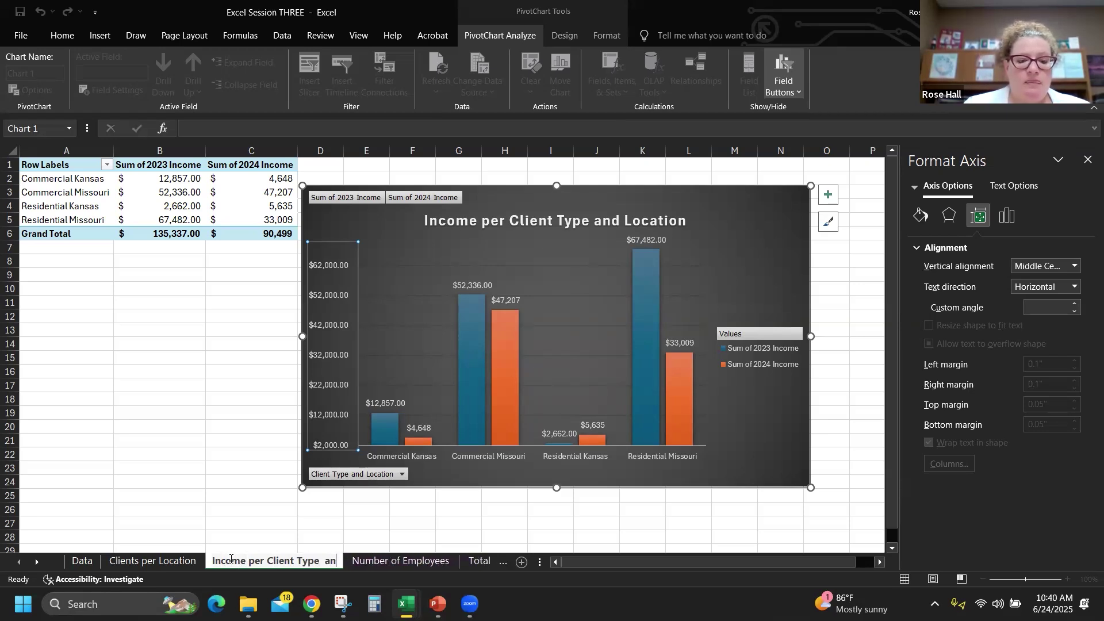
text(nd)
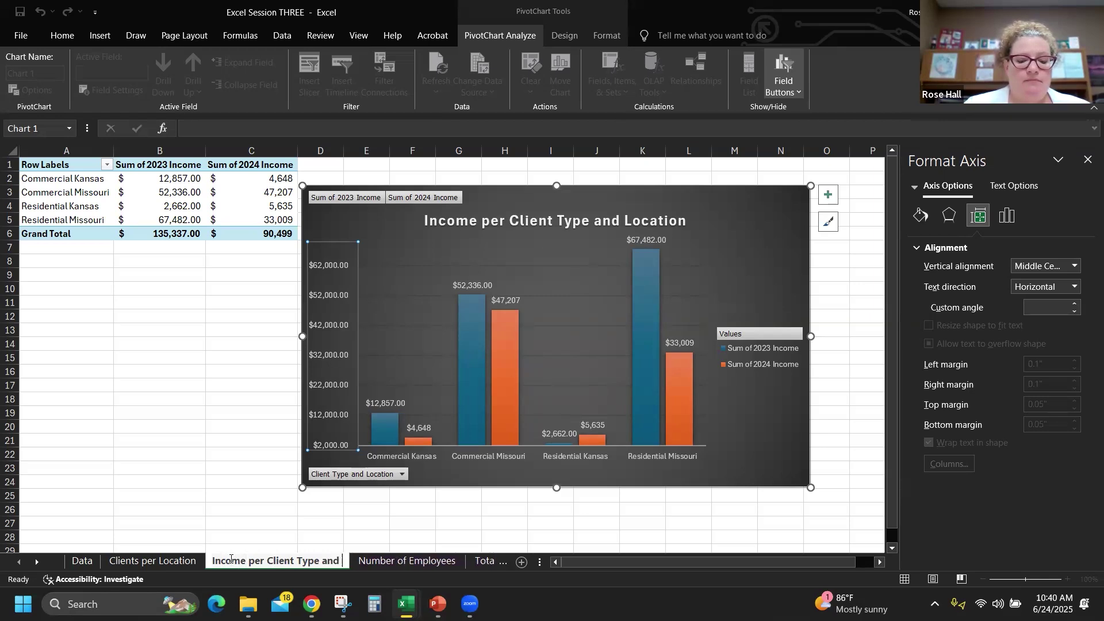
text( Loac)
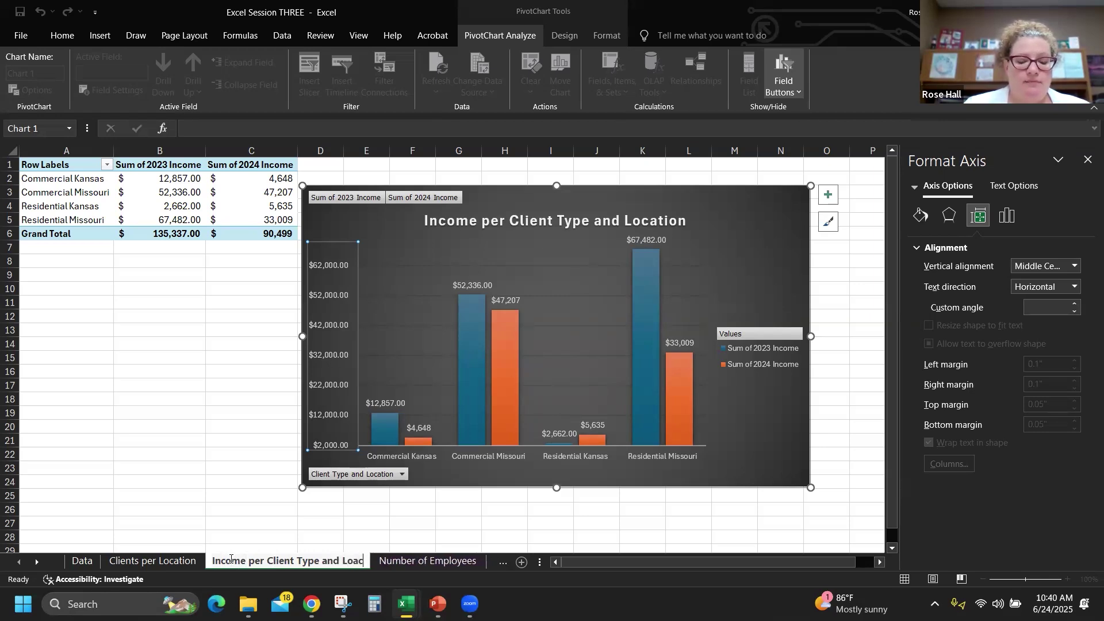
key(BackSpace)
text(c)
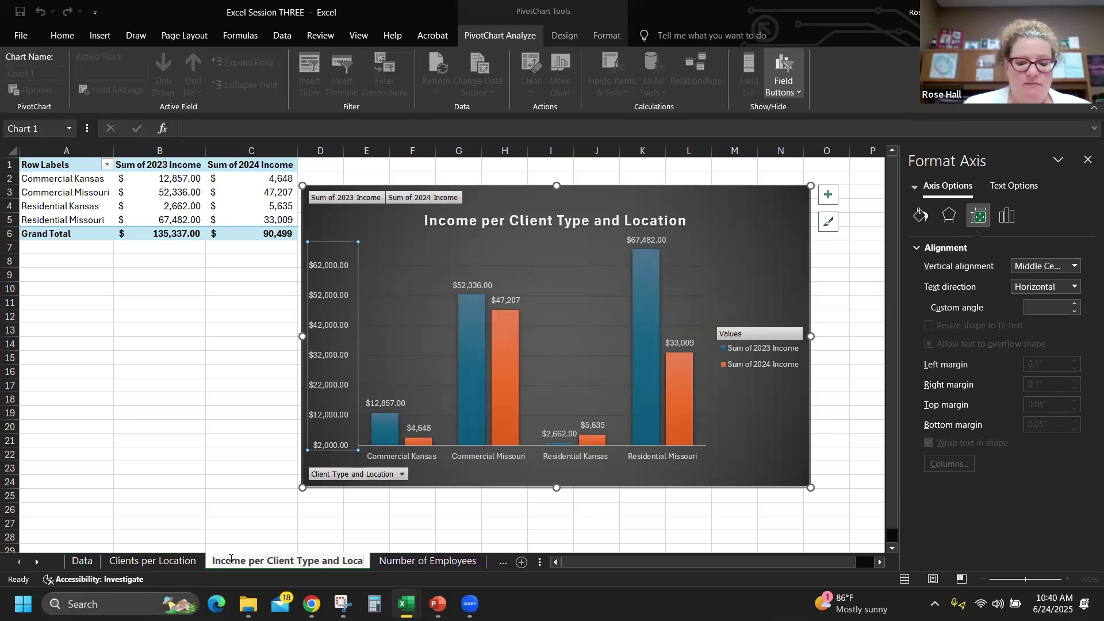
key(BackSpace)
key(BackSpace)
key(BackSpace)
key(BackSpace)
key(BackSpace)
key(BackSpace)
key(BackSpace)
key(BackSpace)
key(BackSpace)
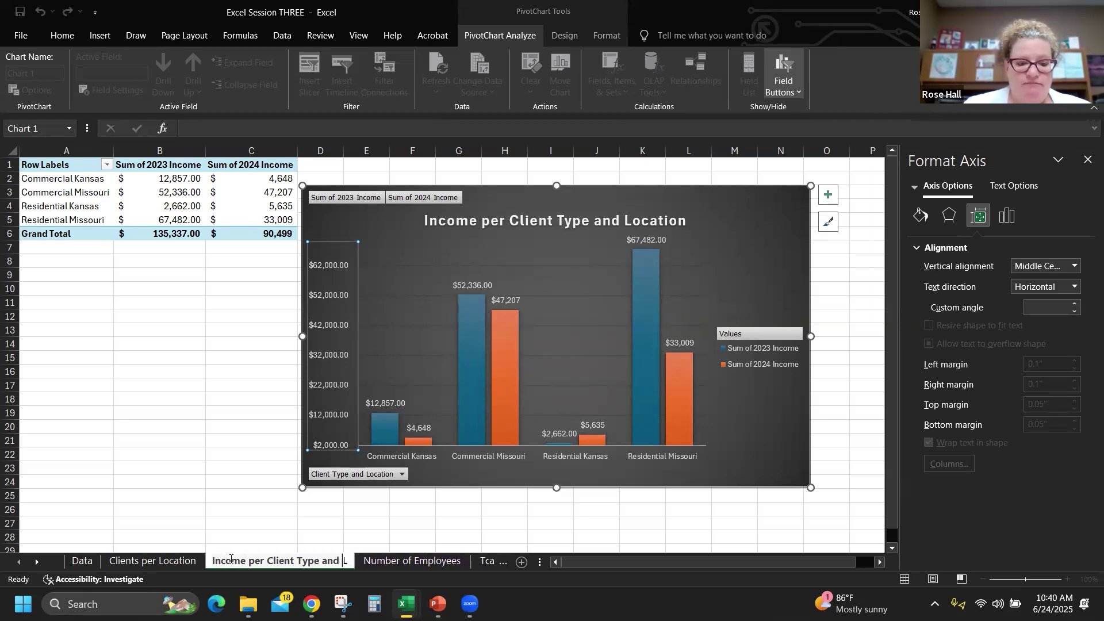
text(& Locati)
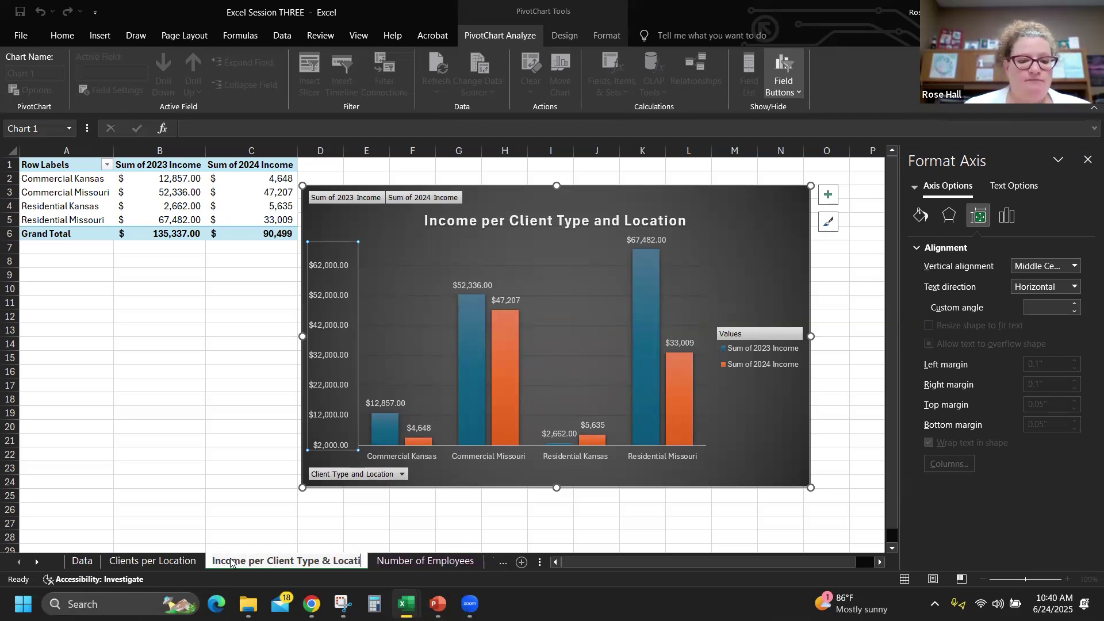
key(Return)
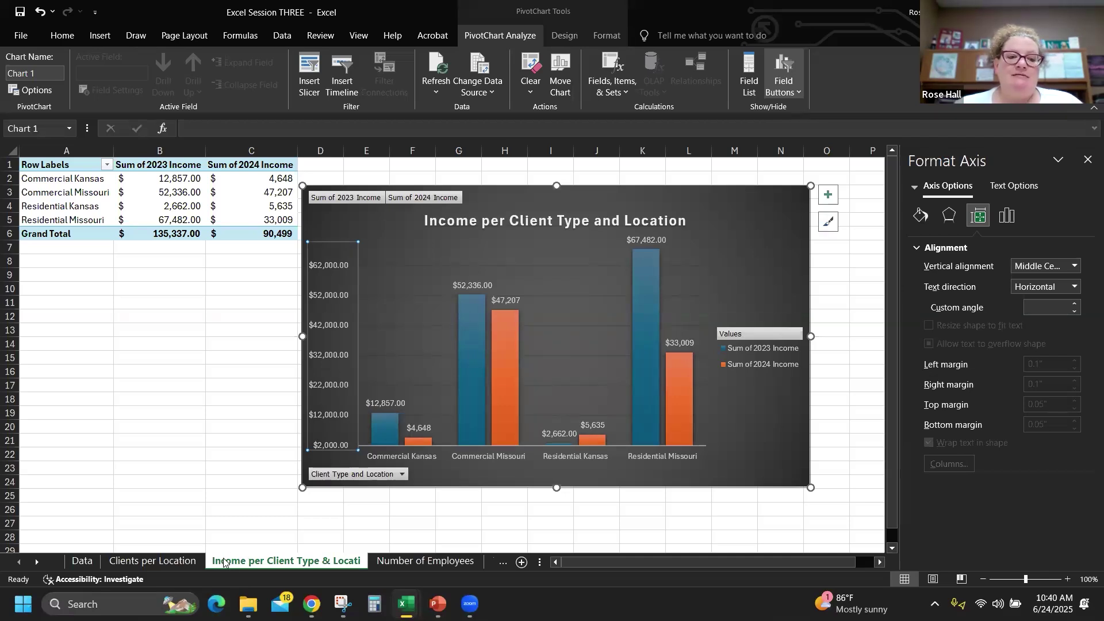
Move the Income per Client Type & Locati sheet to the end of the workbook, after Total Dropped Clients
click(151, 562)
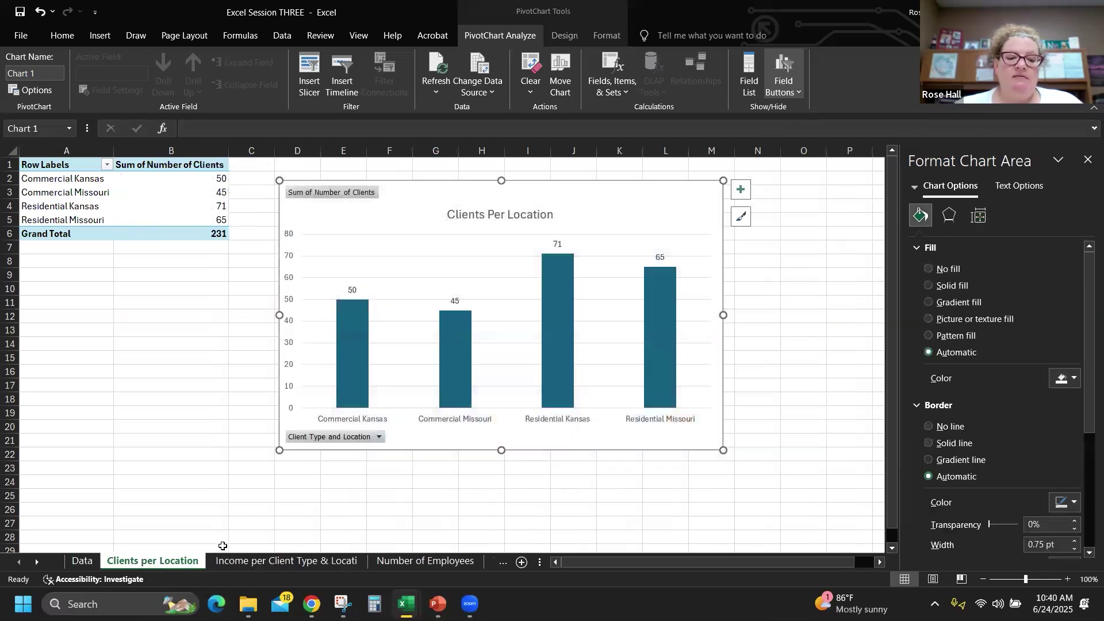
click(287, 560)
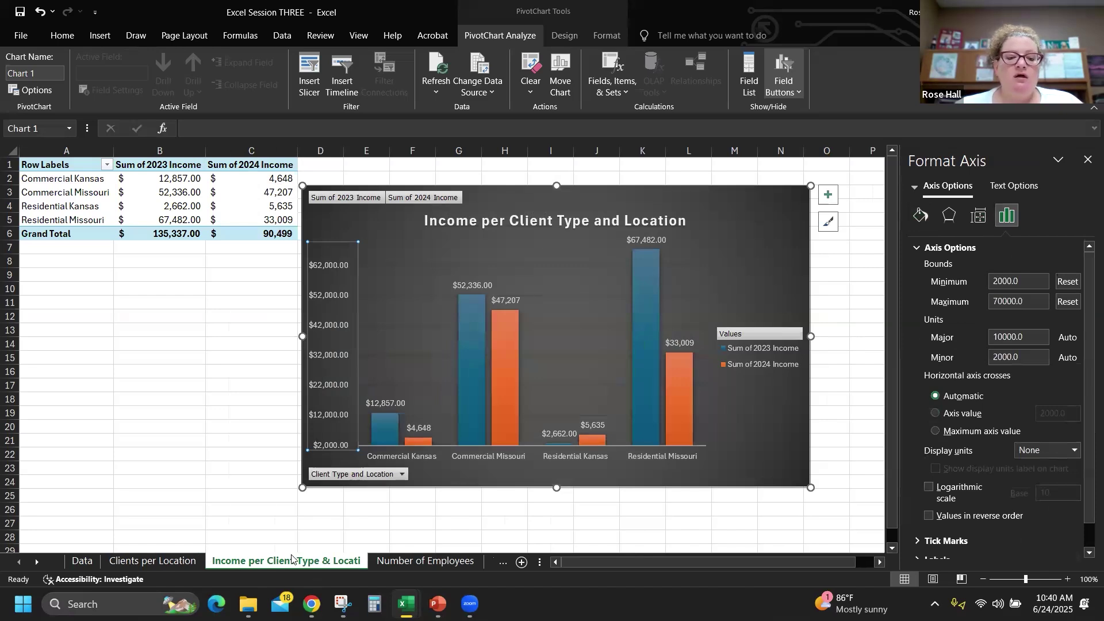
mouse_move(289, 559)
mouse_down()
mouse_move(500, 555)
mouse_move(444, 556)
mouse_move(466, 558)
mouse_up()
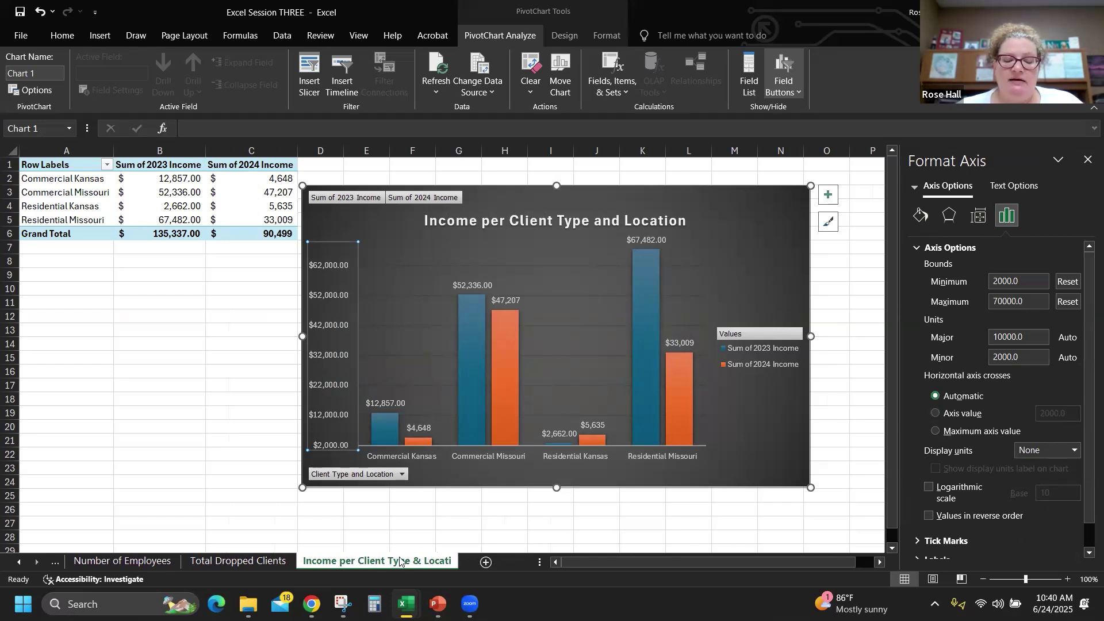
Review the charts on the Total Dropped Clients and Number of Employees sheets and return to the first sheet names
click(235, 560)
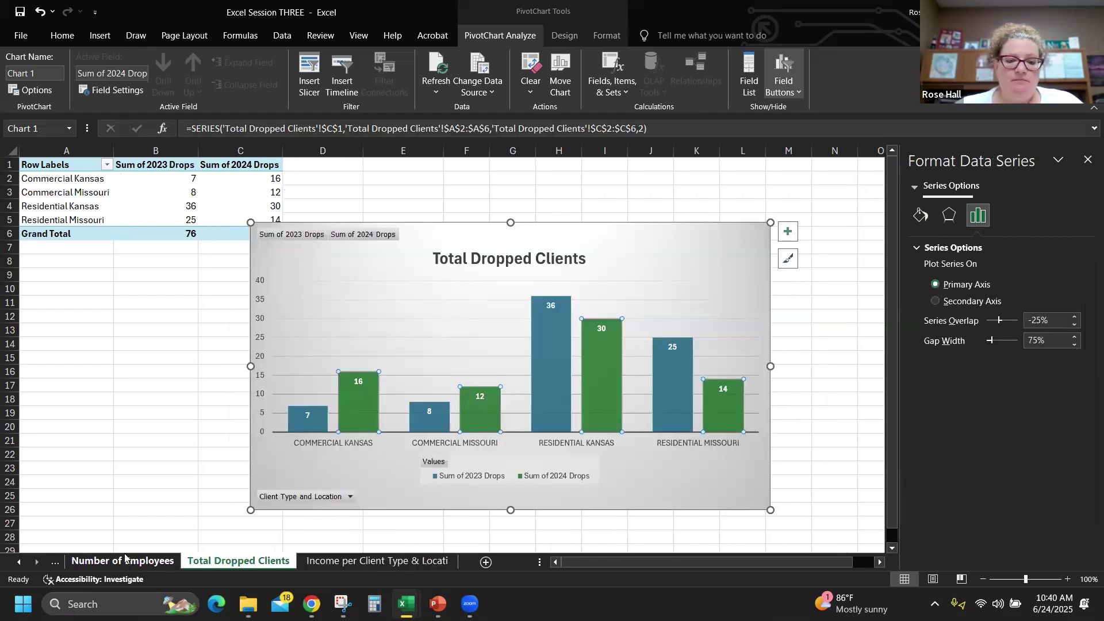
click(125, 559)
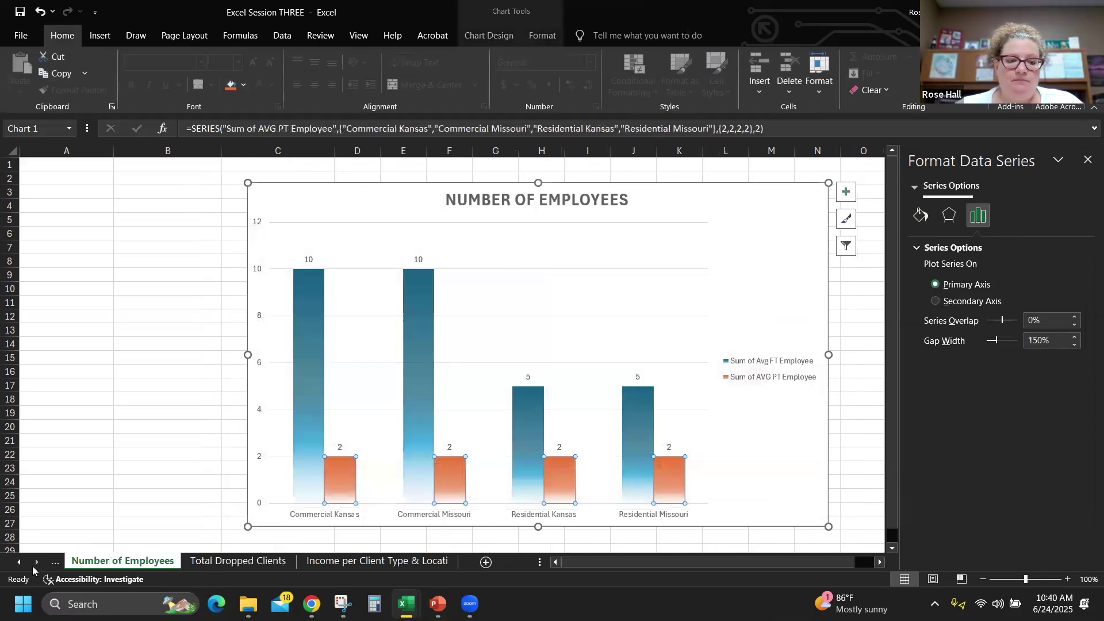
click(16, 567)
click(16, 567)
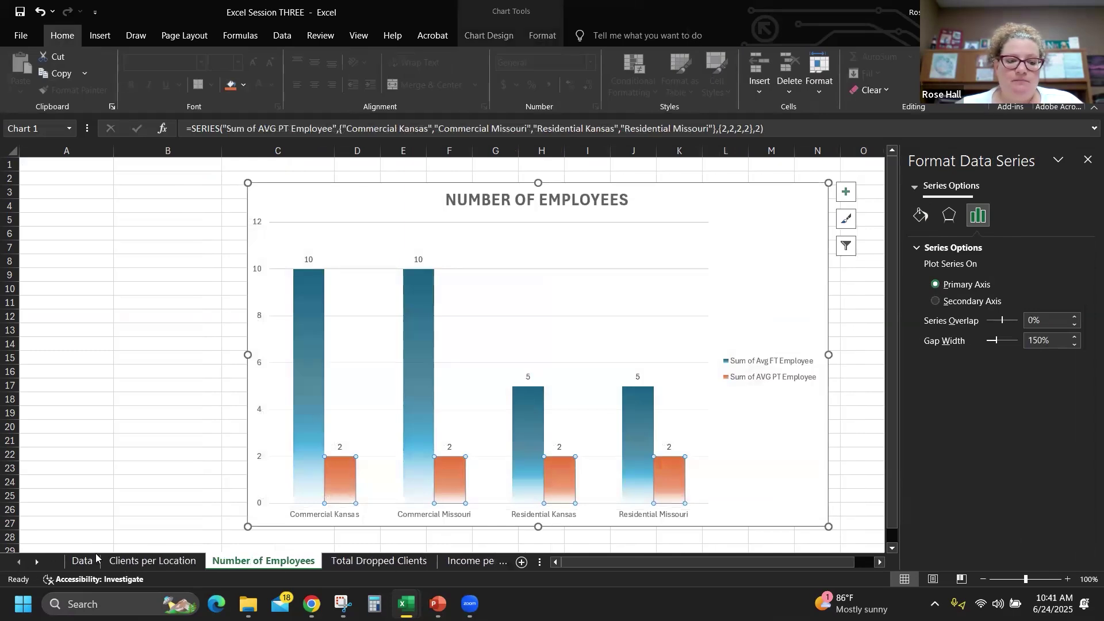
Look over the source table on the Data sheet and return to the Clients per Location chart
click(117, 556)
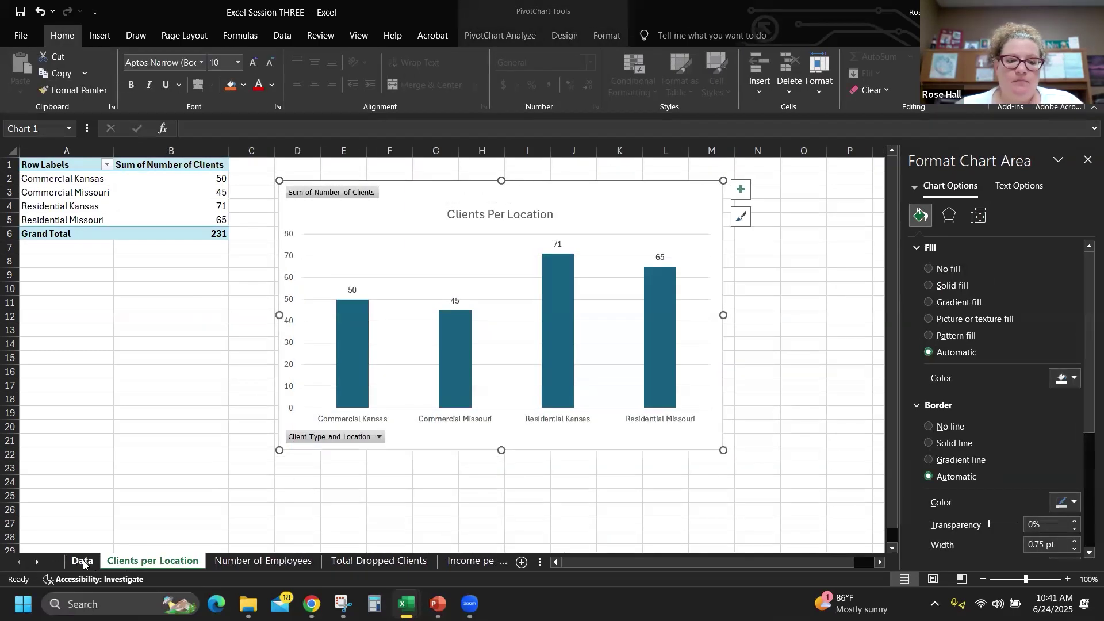
click(83, 562)
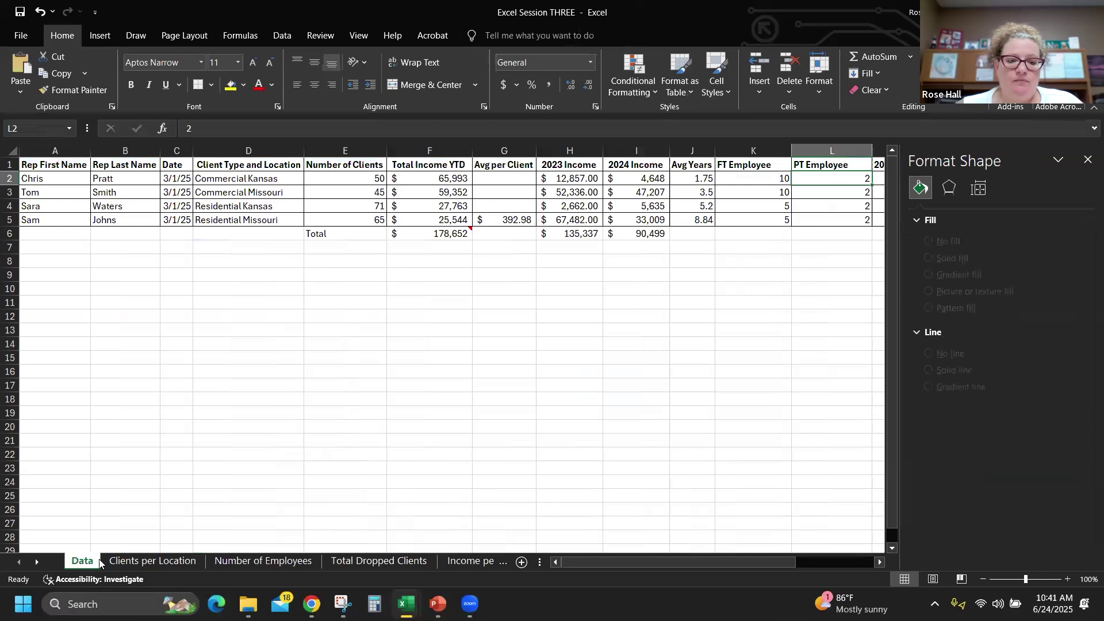
click(151, 560)
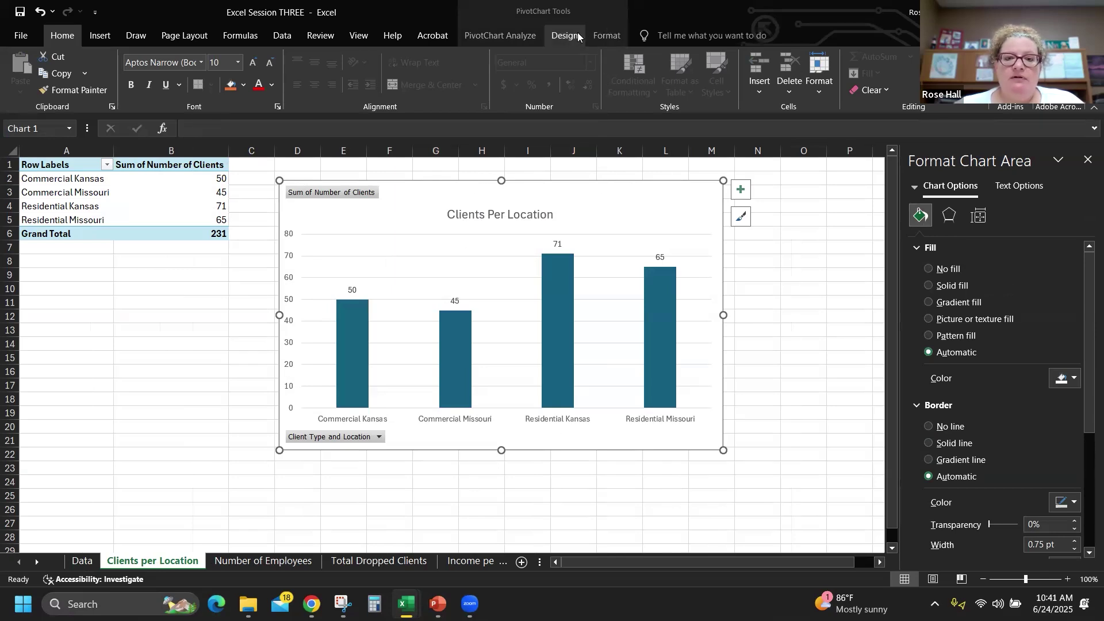
Give the Clients Per Location chart area a dark purple outline
click(600, 34)
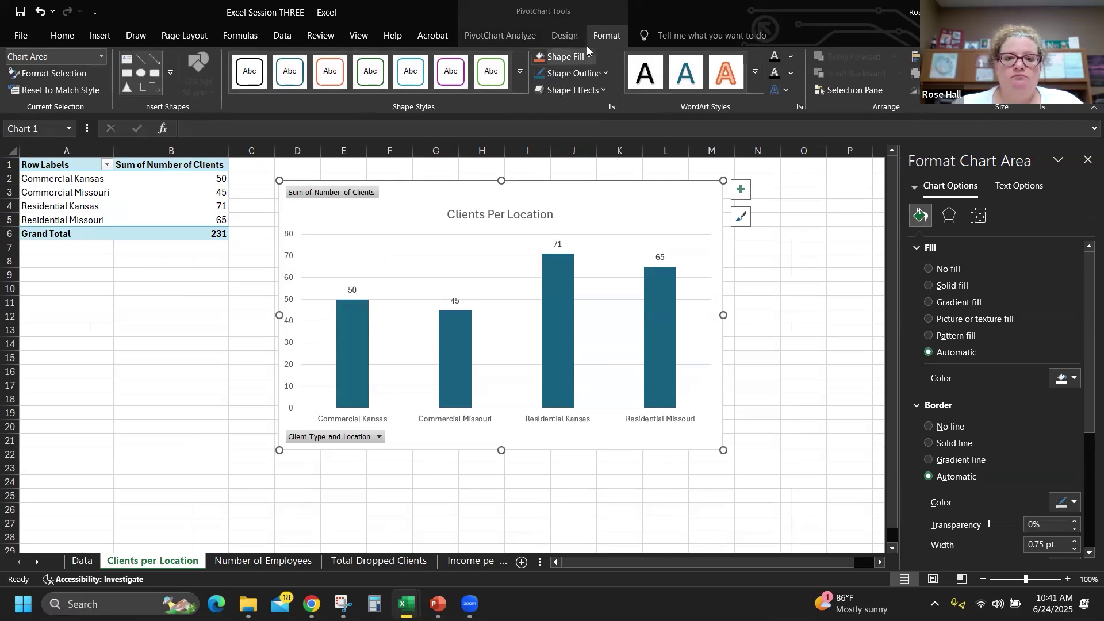
click(586, 91)
click(569, 74)
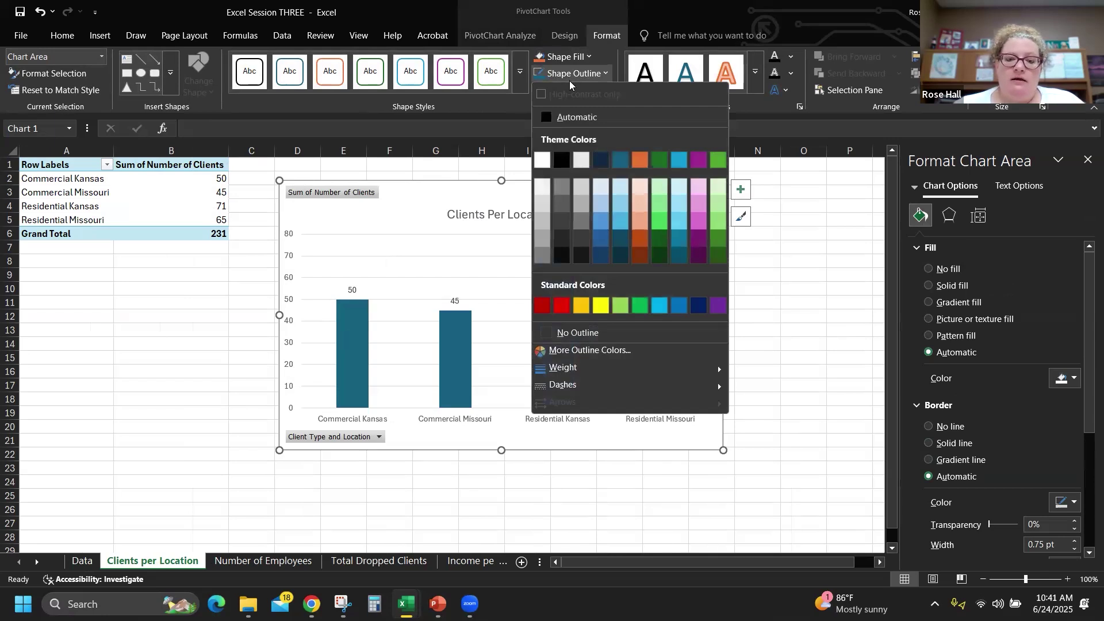
click(695, 240)
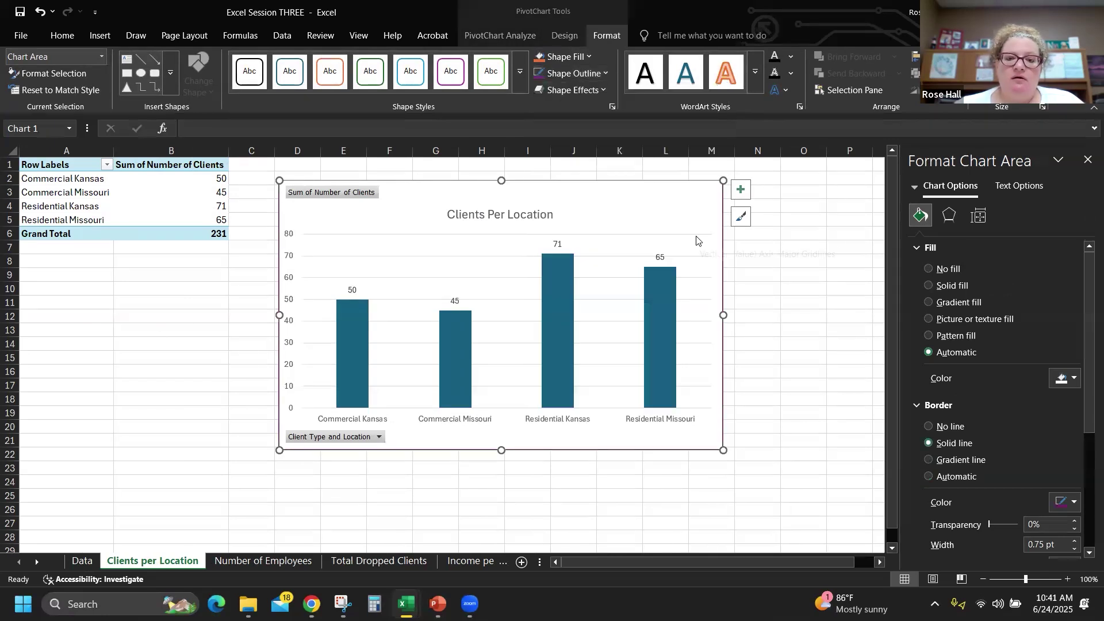
click(150, 371)
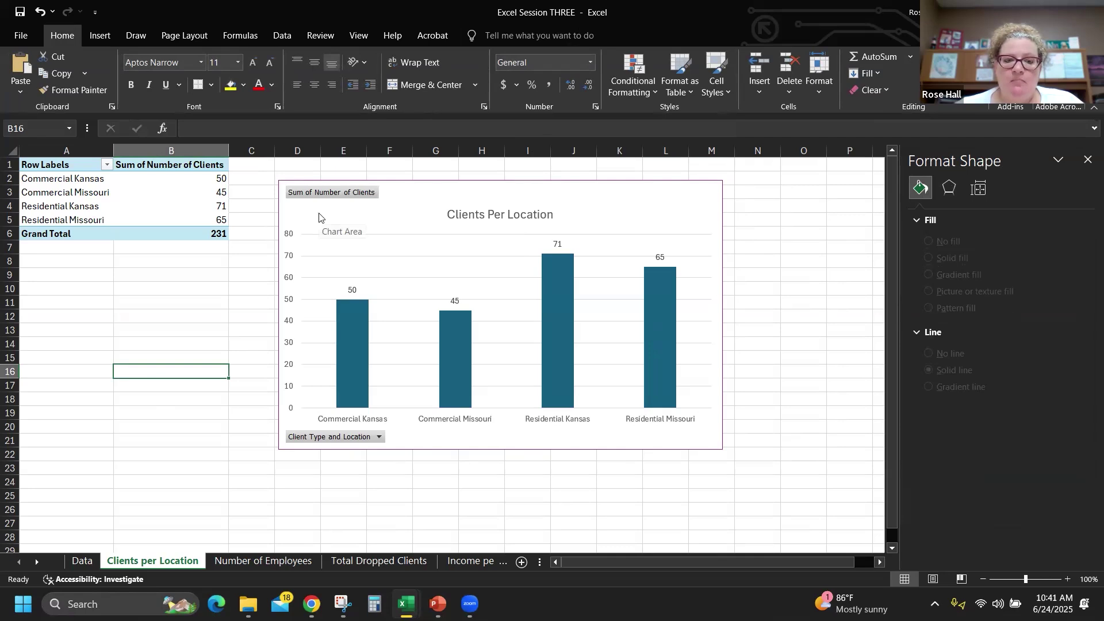
Give the columns of the Clients Per Location chart a dark purple outline and a lighter purple fill
click(345, 361)
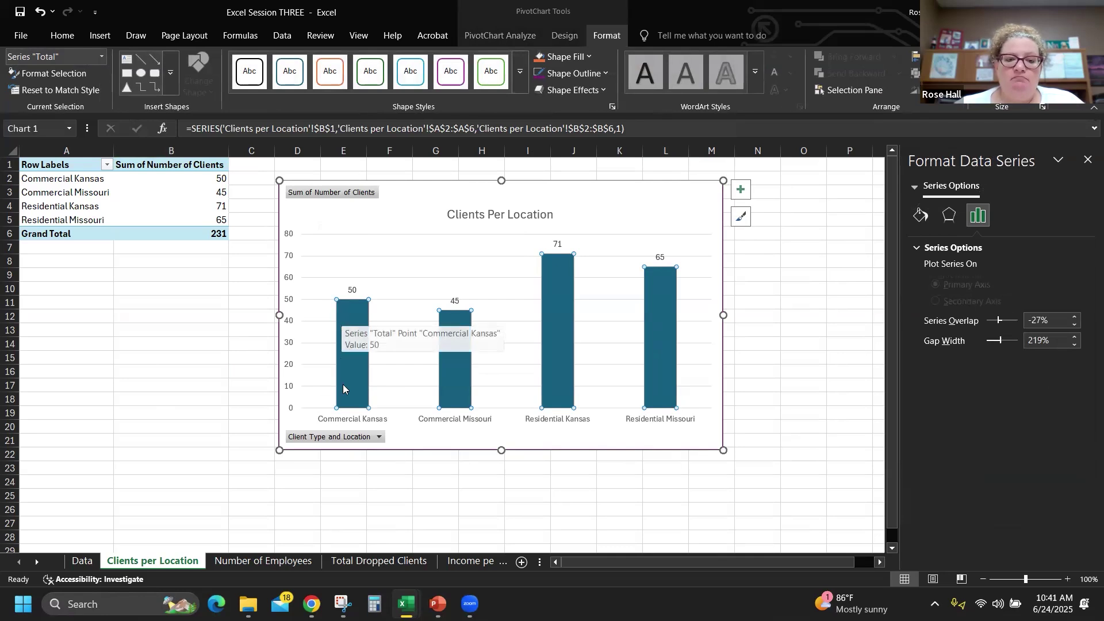
click(589, 73)
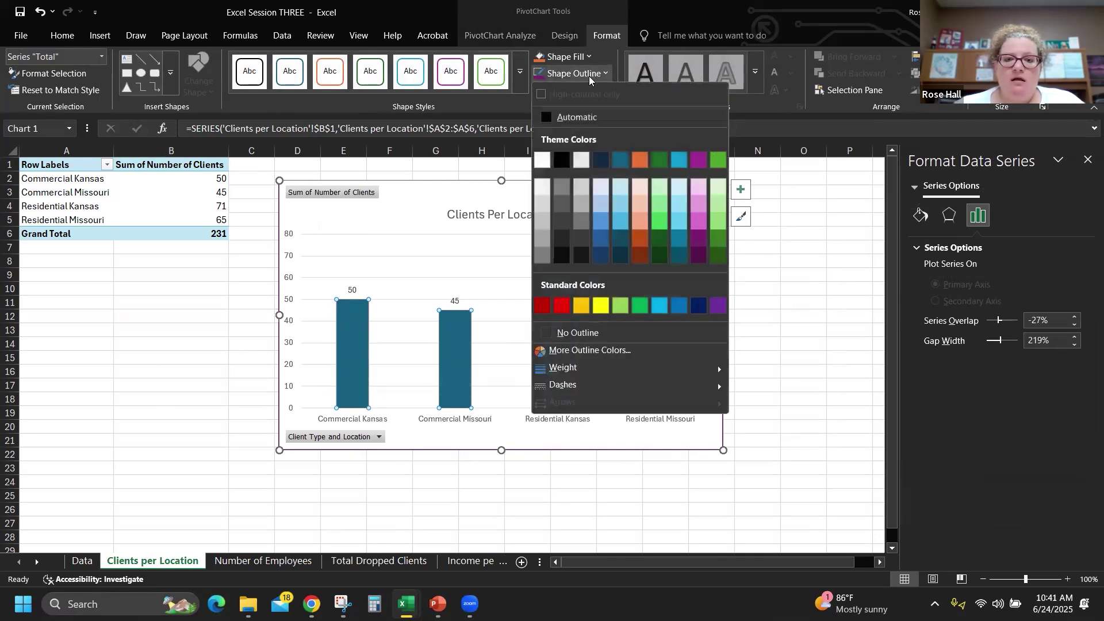
click(699, 232)
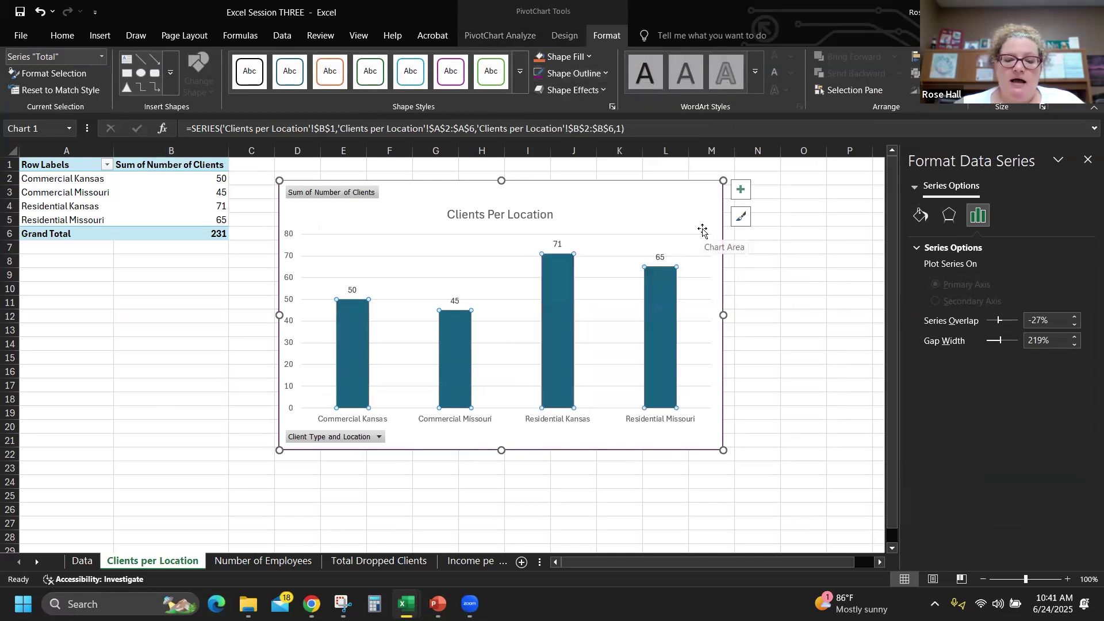
click(589, 57)
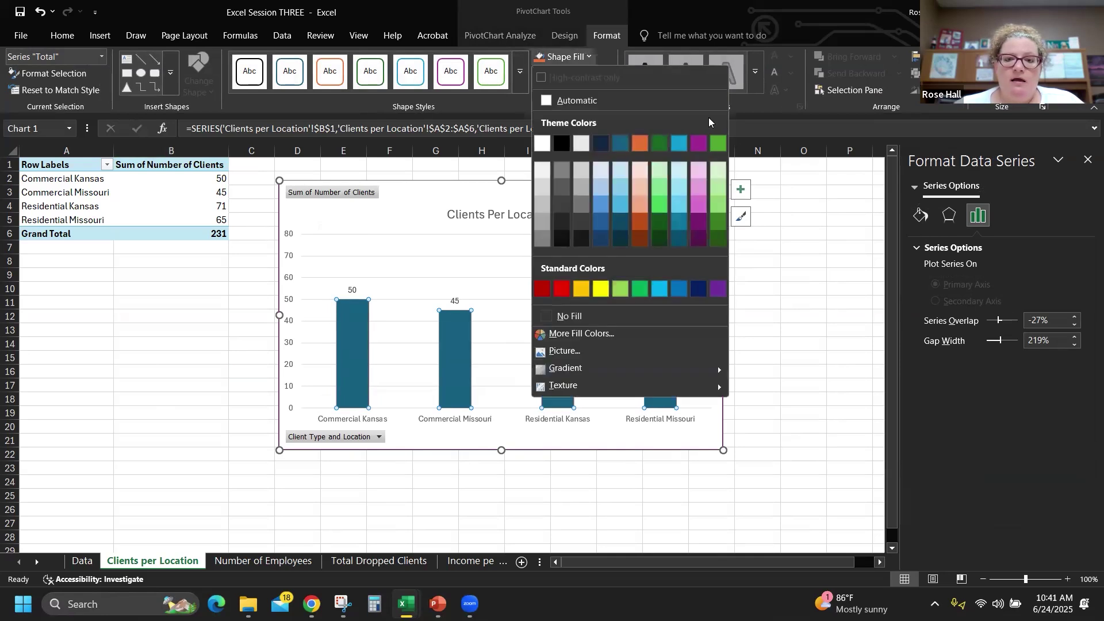
click(698, 202)
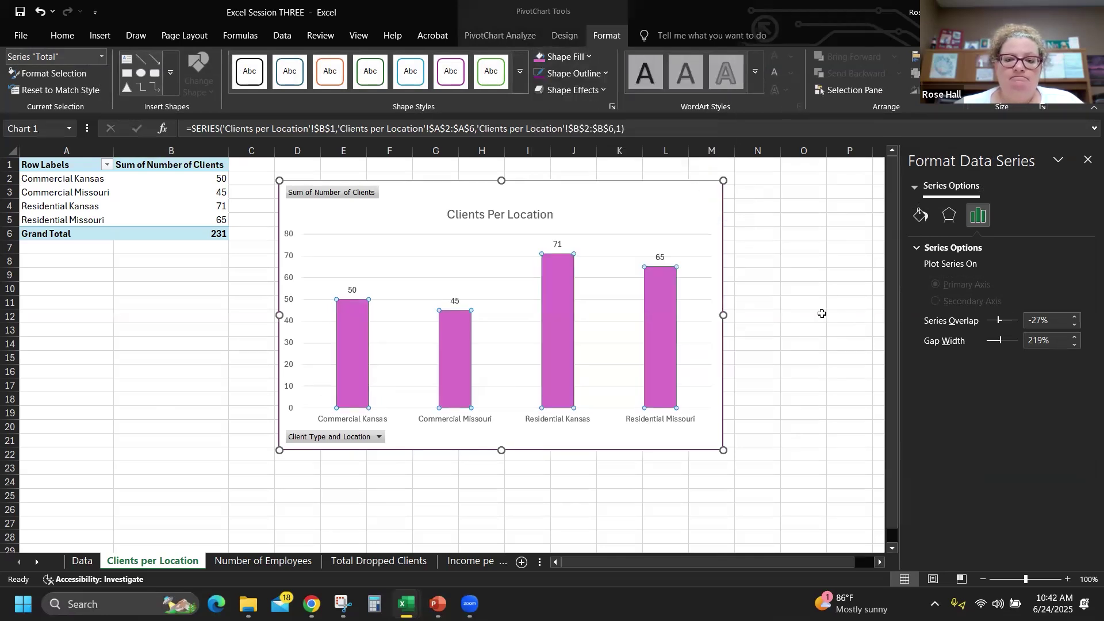
click(794, 316)
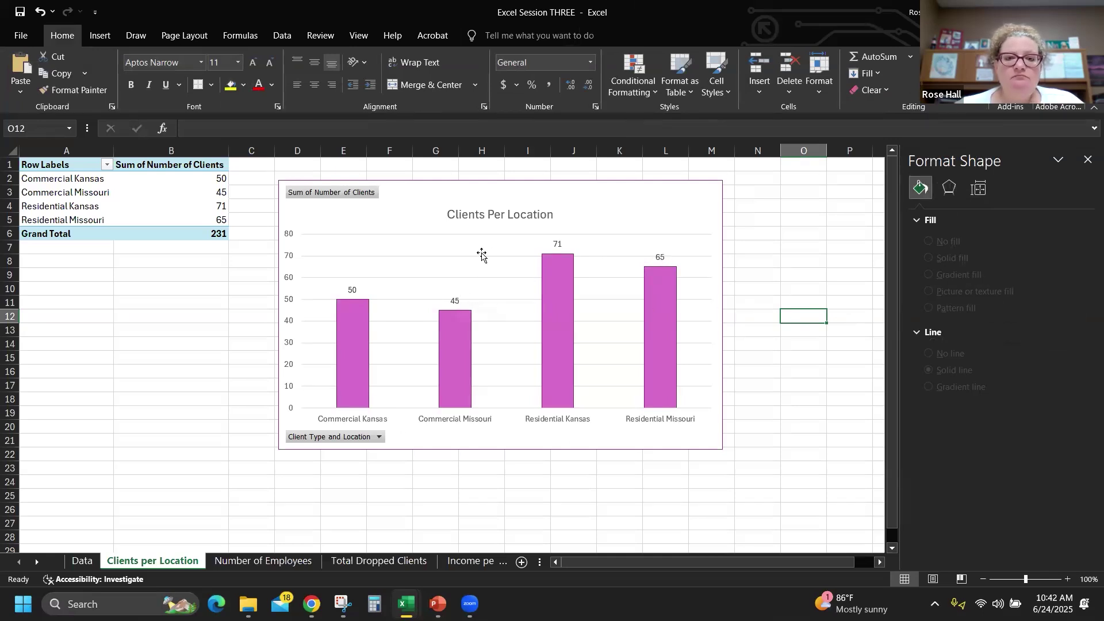
Apply the chart style with a solid teal background and hatched white columns to the Clients Per Location chart
click(614, 182)
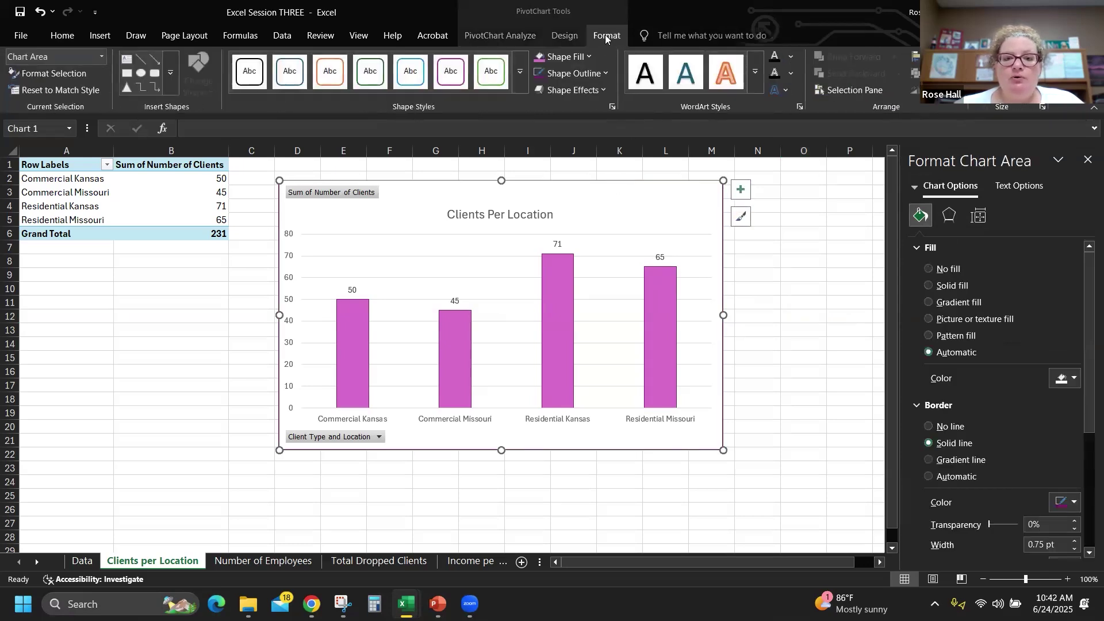
click(564, 35)
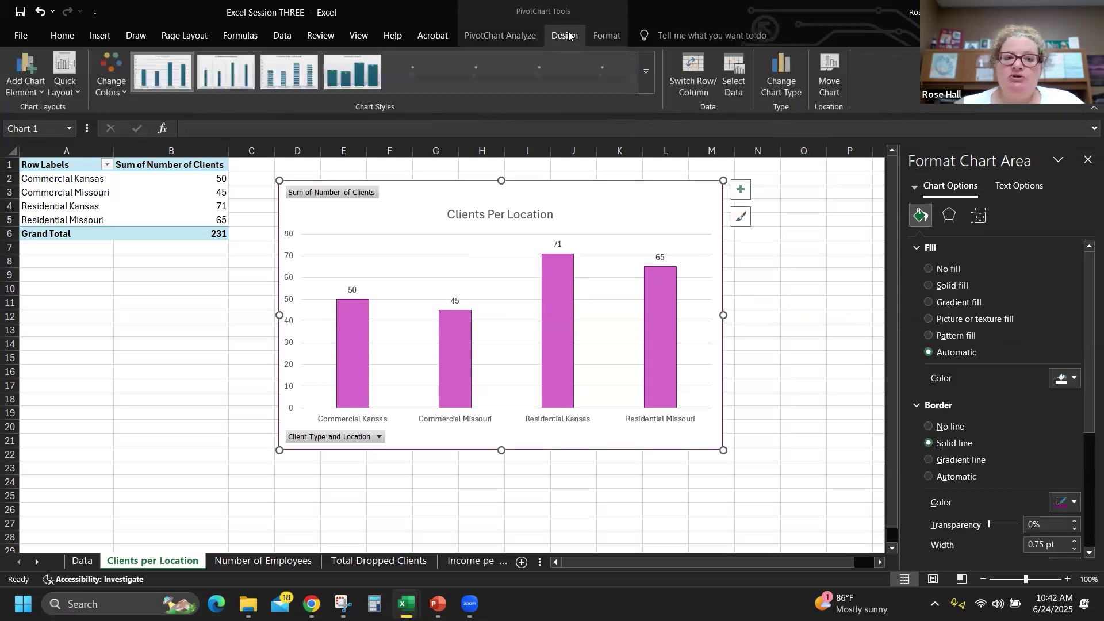
click(113, 86)
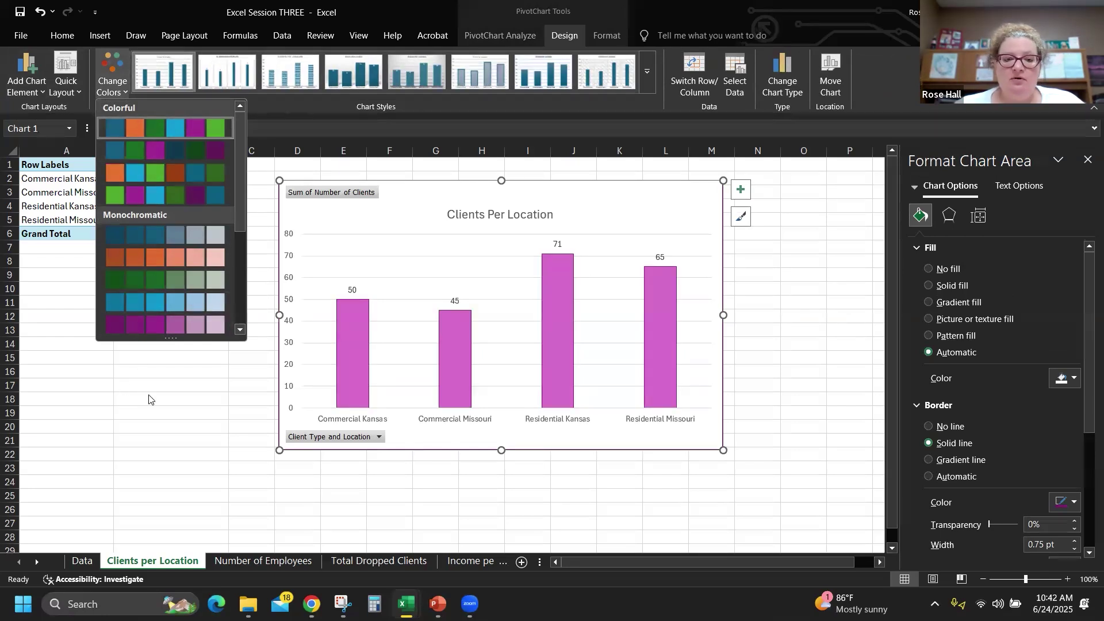
click(153, 378)
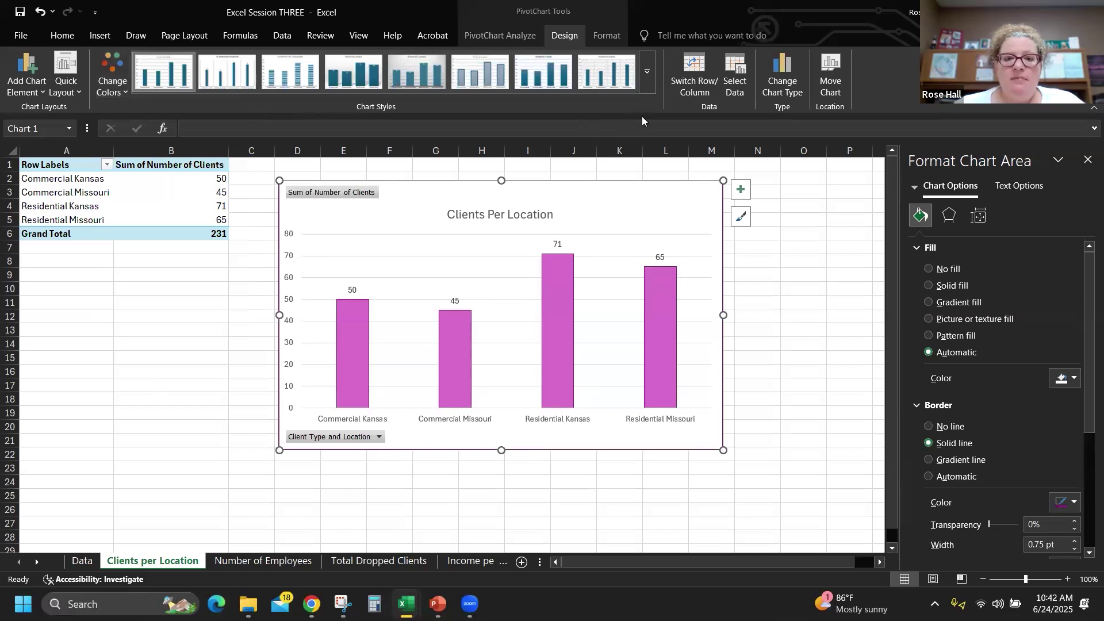
click(649, 69)
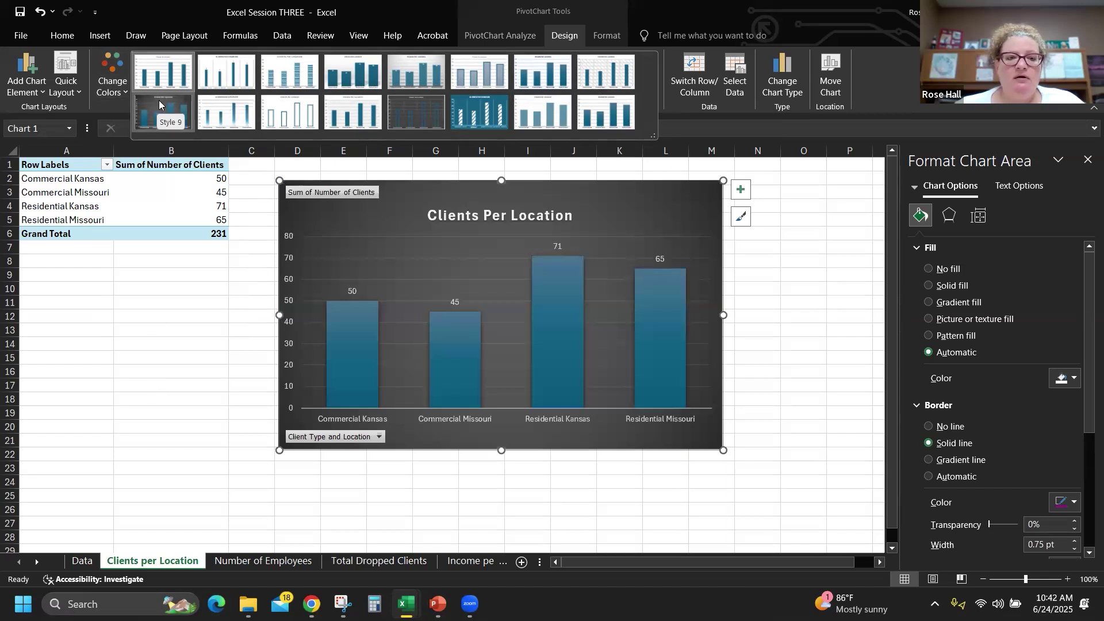
click(481, 109)
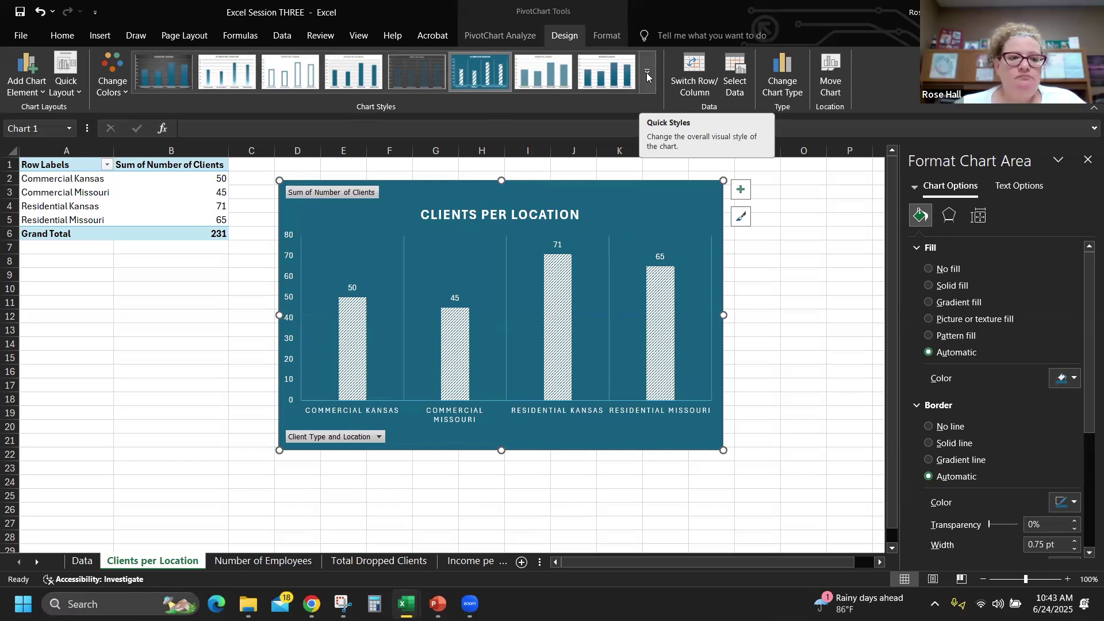
Change the Clients Per Location chart's colors to the monochromatic purple palette that runs from dark to light
click(85, 94)
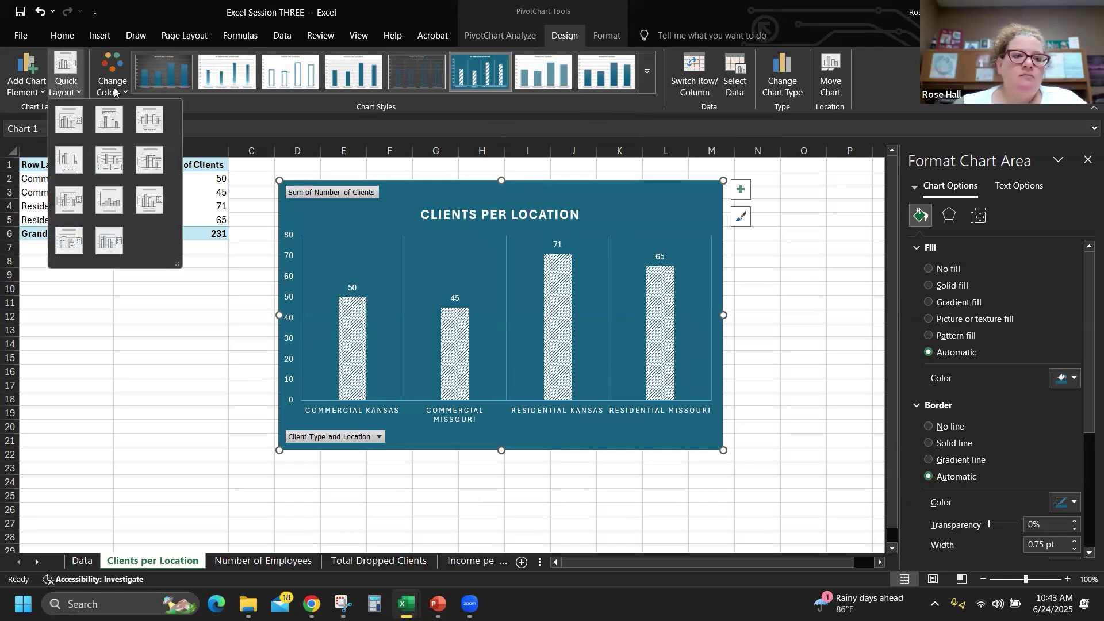
click(115, 91)
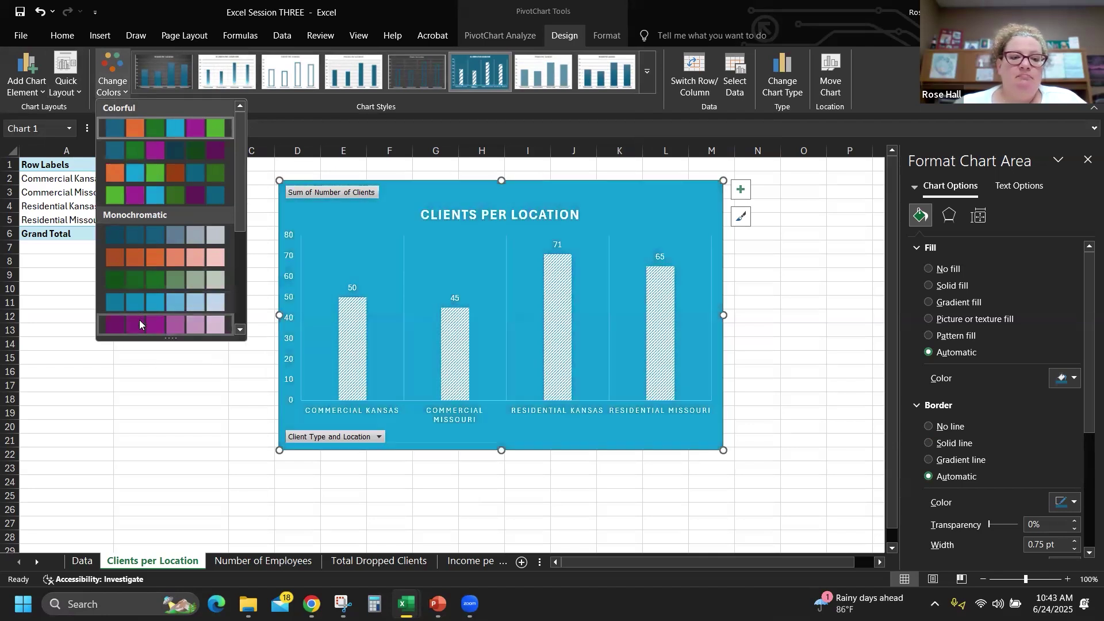
scroll(139, 317, down, 3)
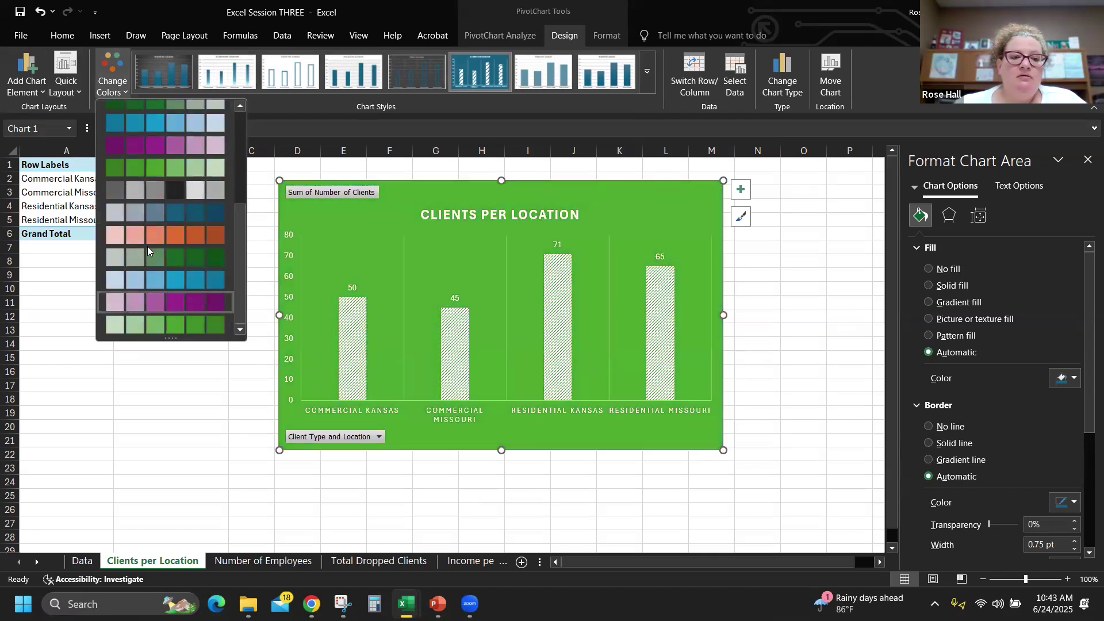
click(158, 147)
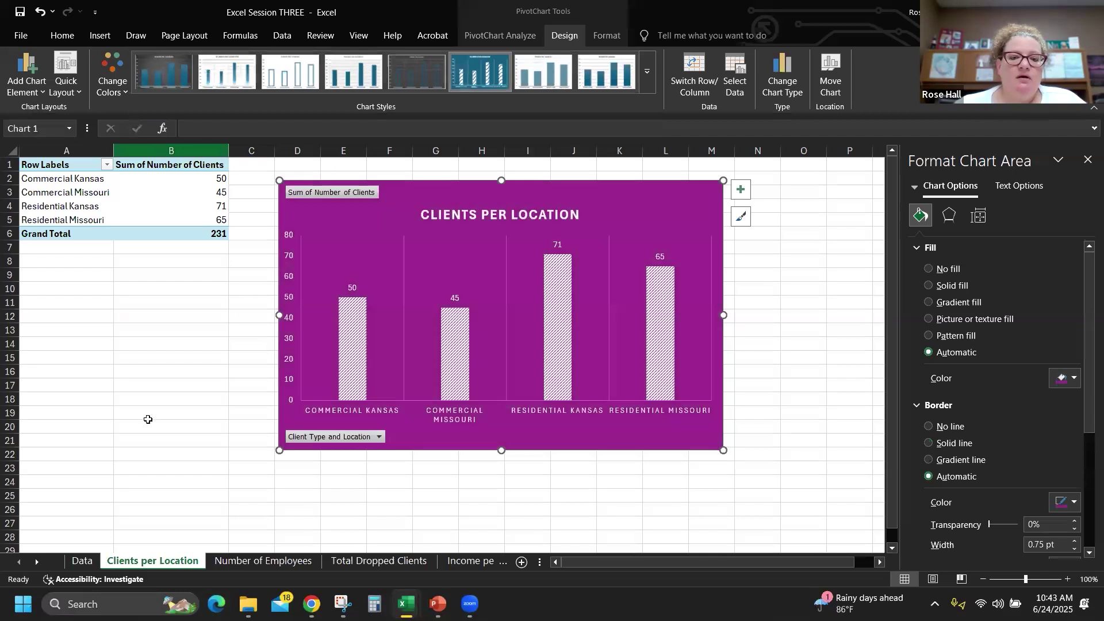
Fill the columns of the Clients Per Location chart with the dark purple texture
click(352, 377)
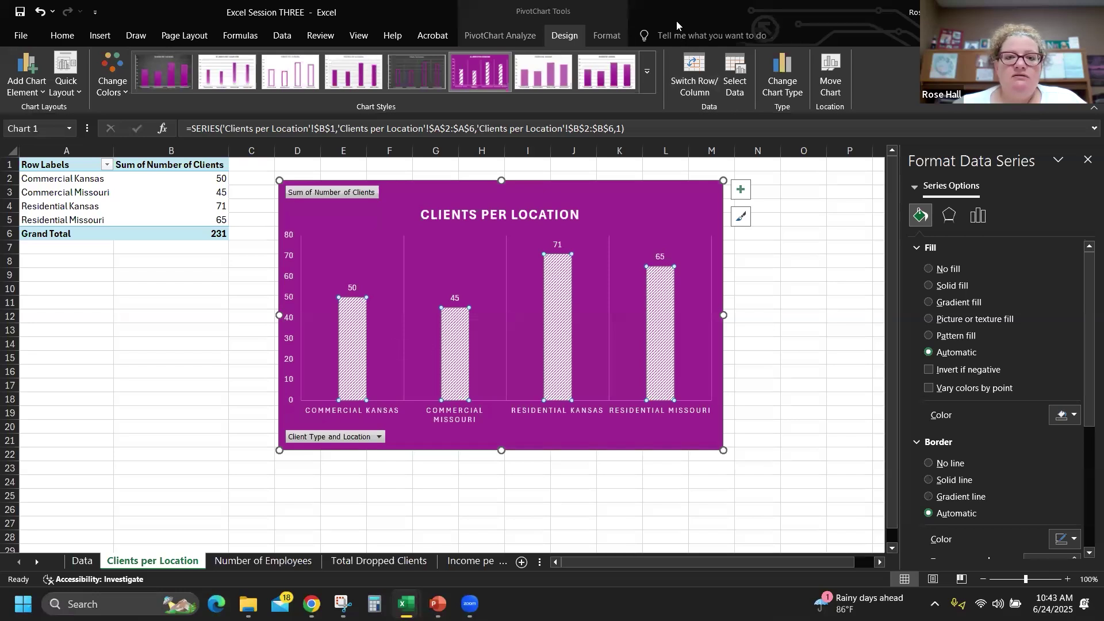
click(606, 35)
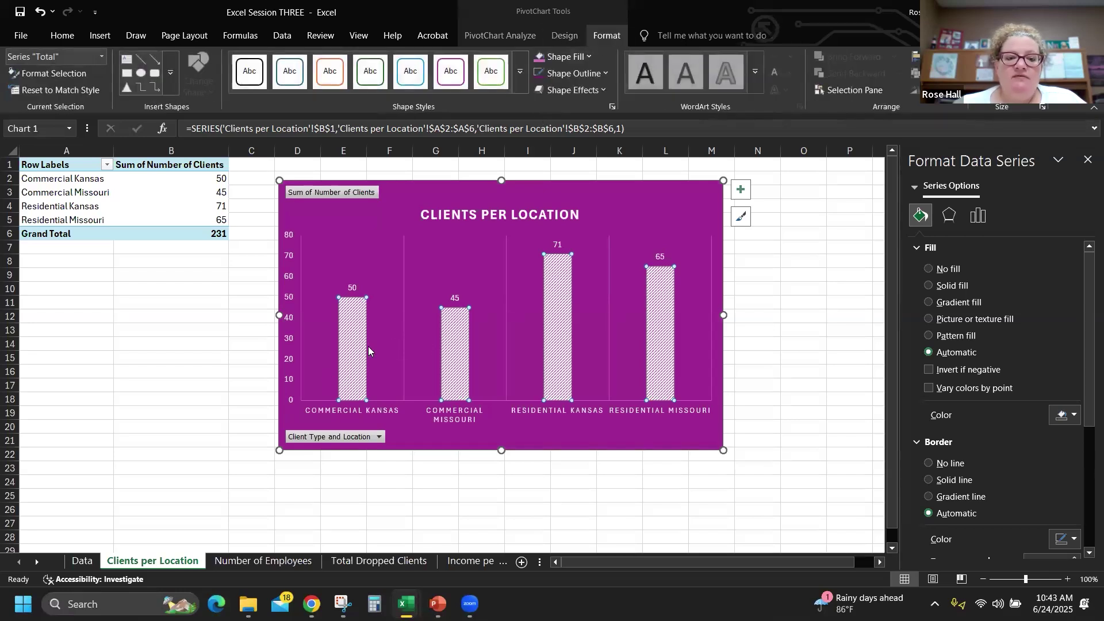
click(588, 57)
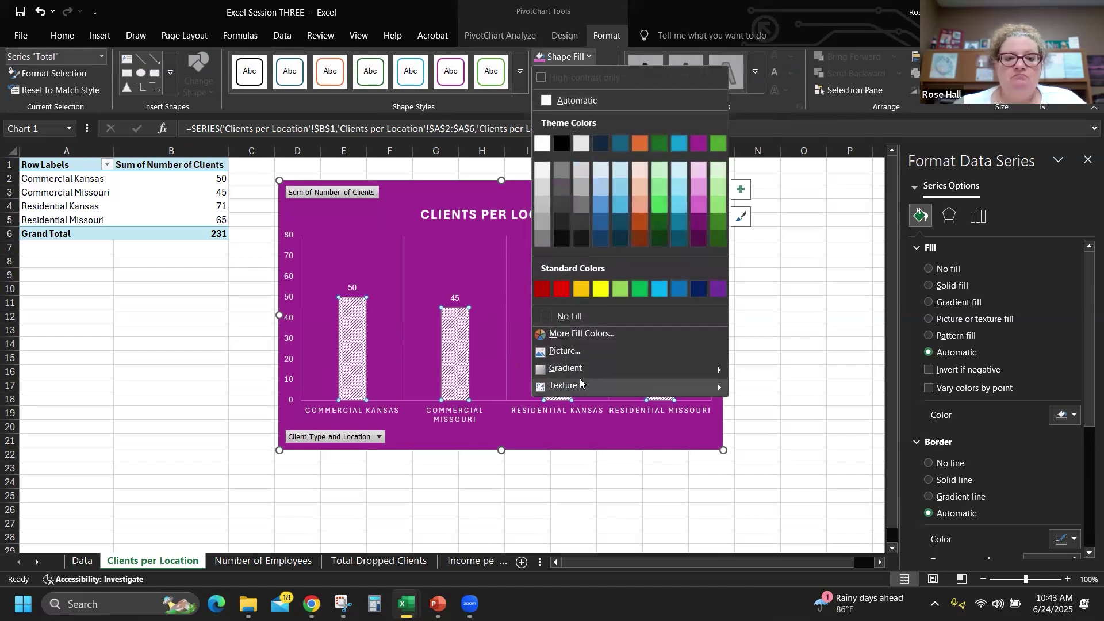
mouse_move(578, 385)
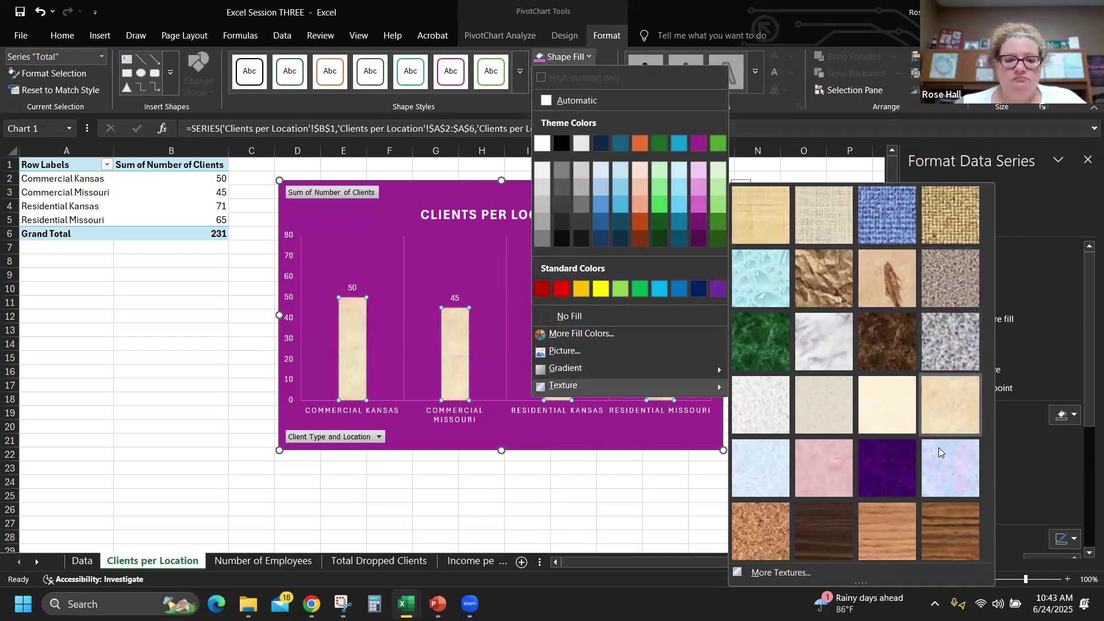
click(875, 475)
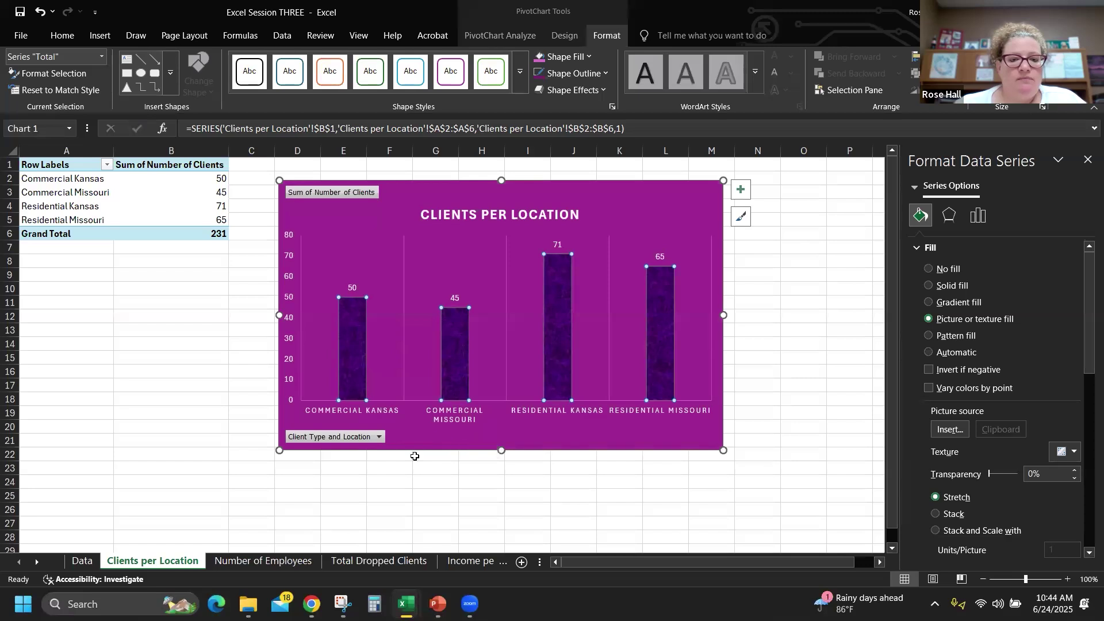
Preview the Bar variants for the chart on the Number of Employees sheet, including 3-D 100% Stacked, 3-D Stacked and Stacked Bar
click(265, 562)
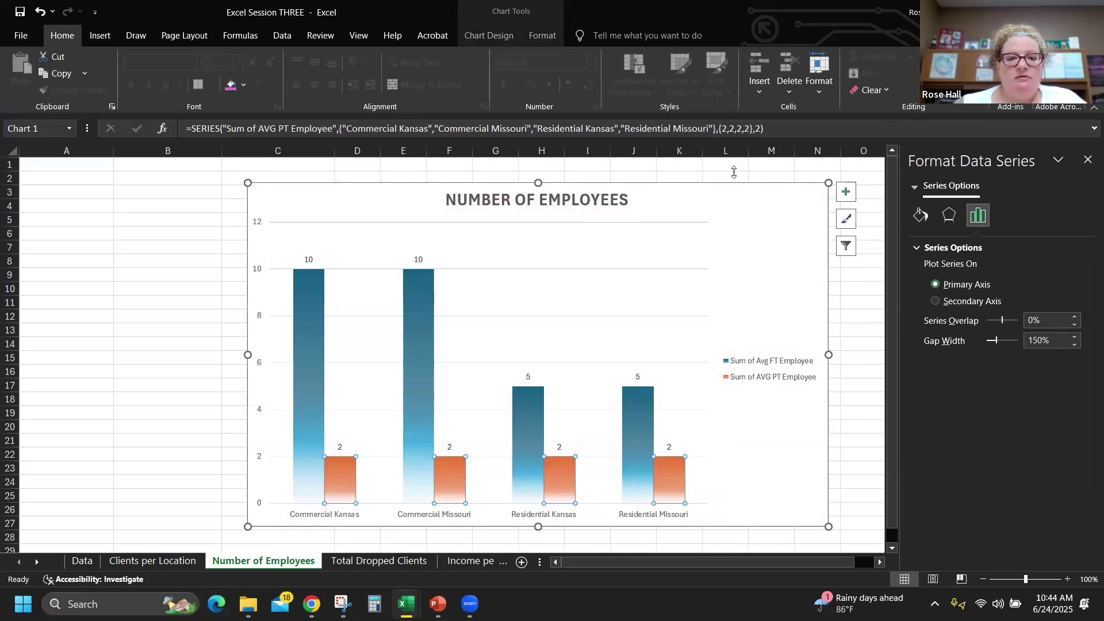
click(743, 204)
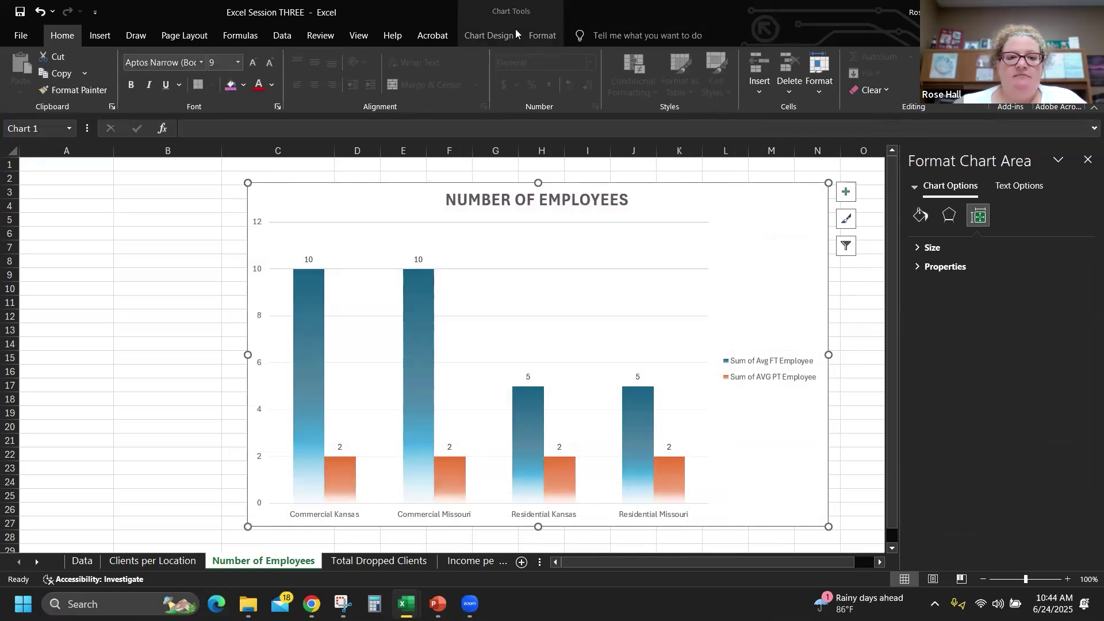
click(494, 36)
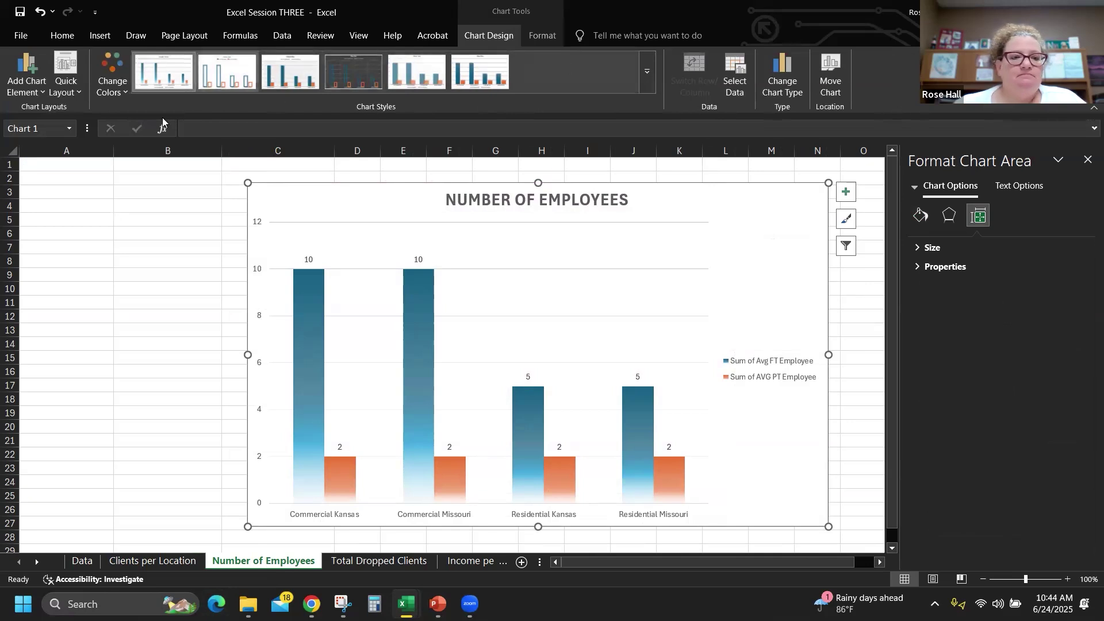
click(782, 86)
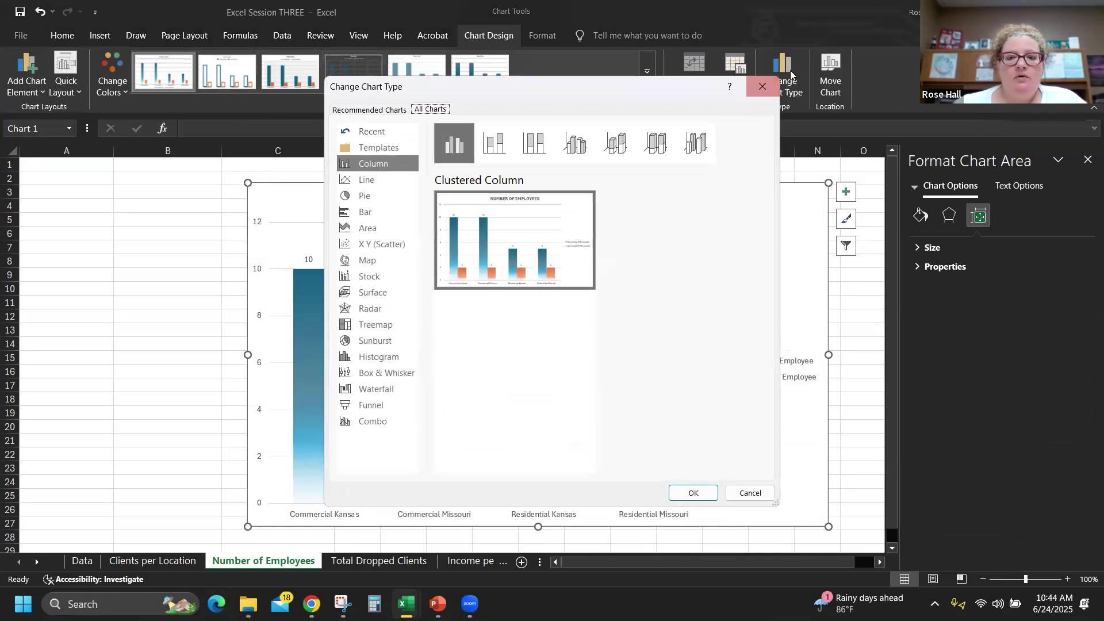
click(763, 87)
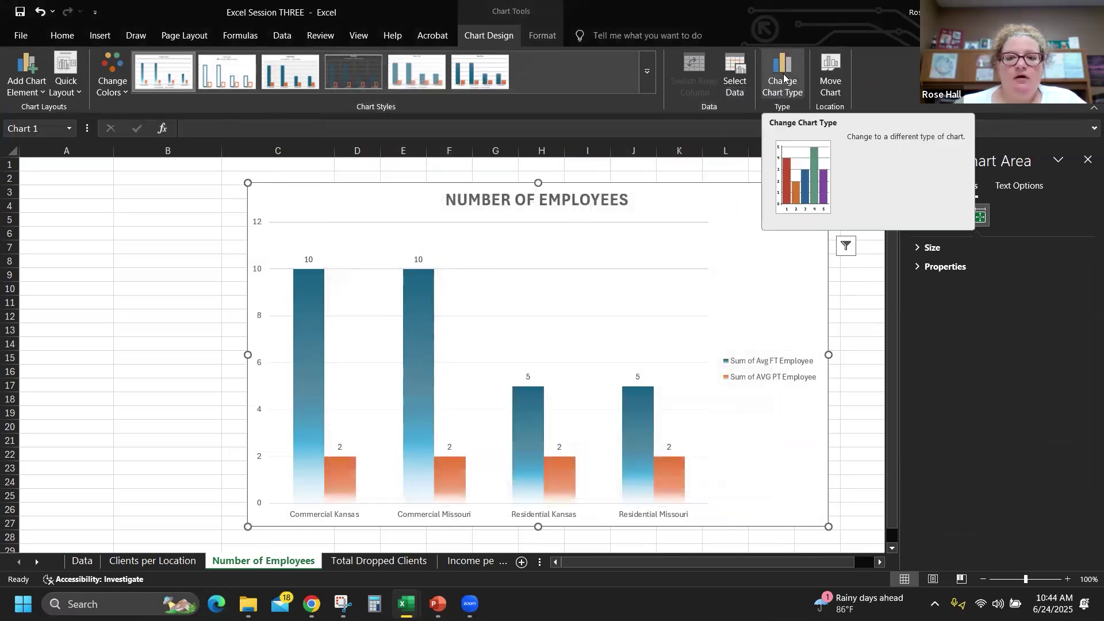
click(783, 79)
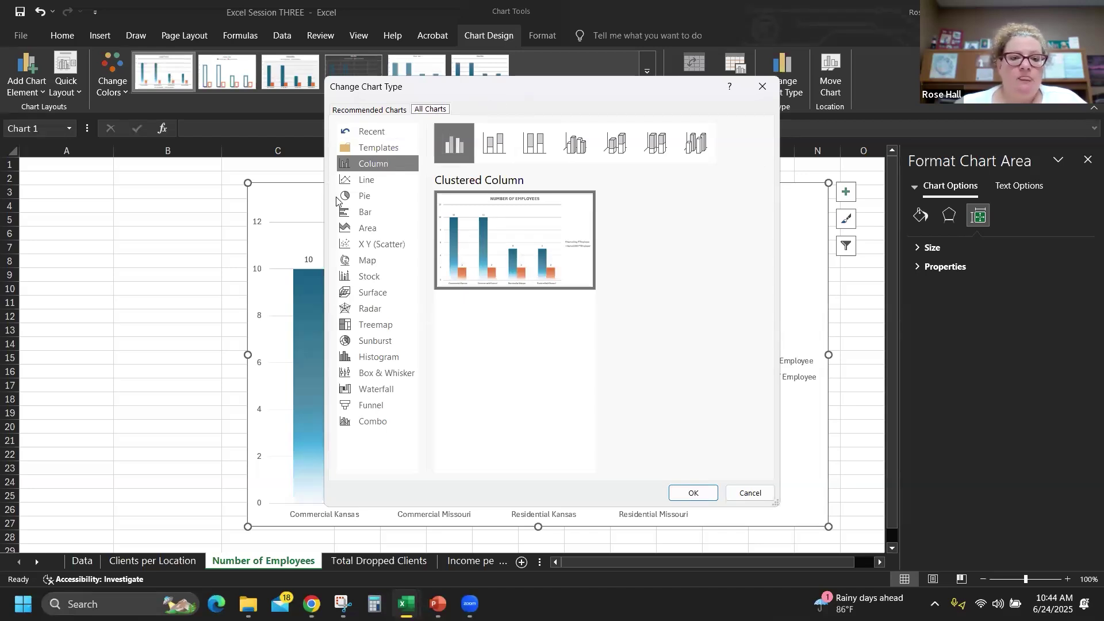
click(347, 217)
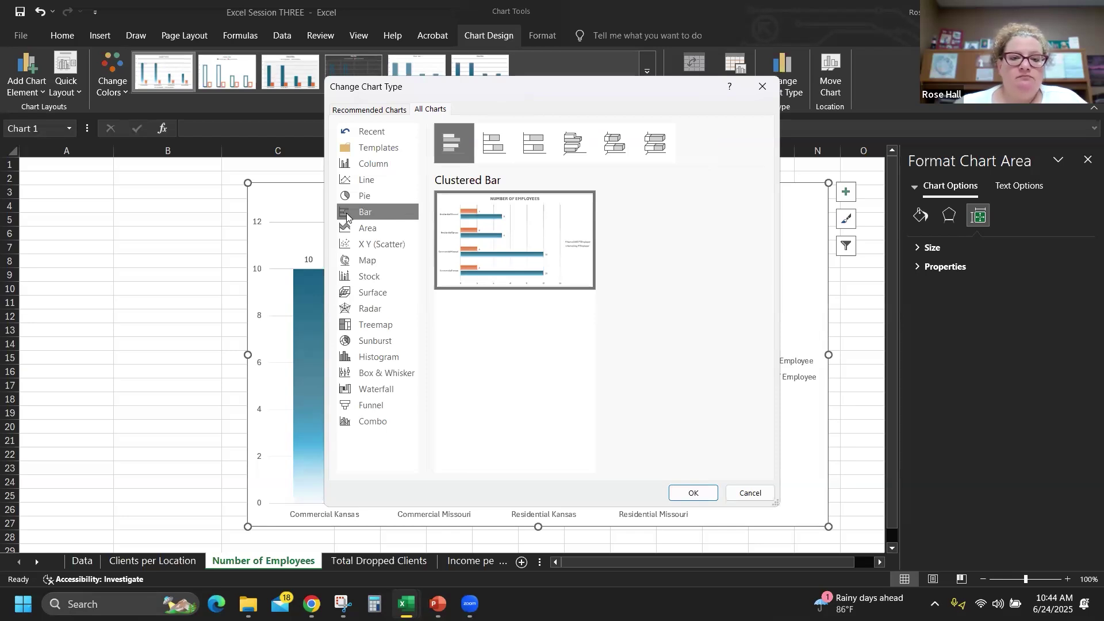
mouse_move(475, 238)
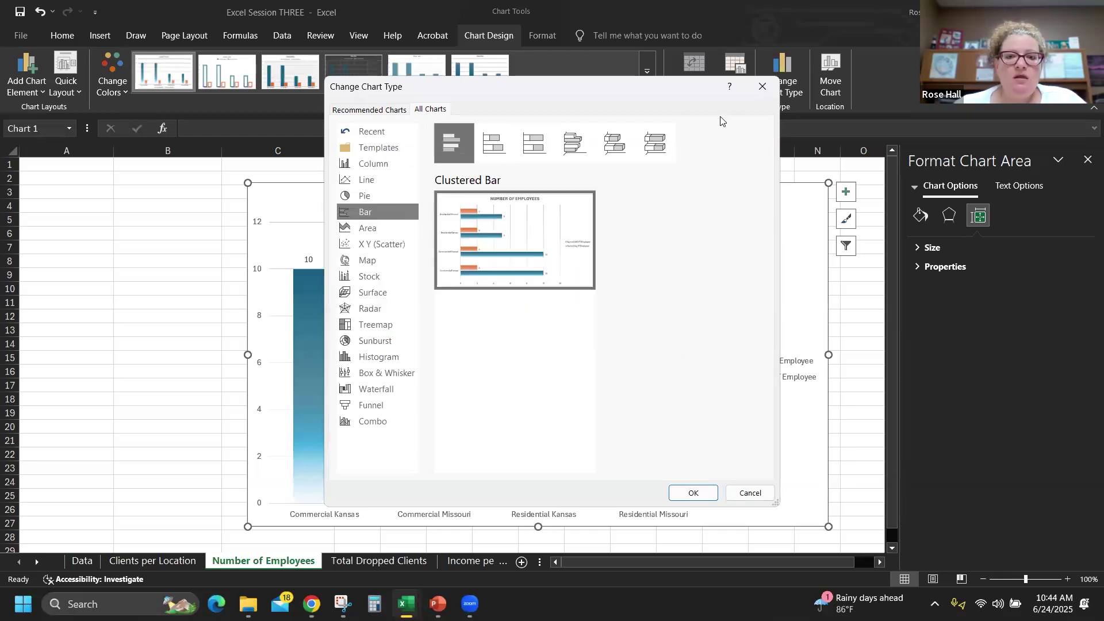
click(655, 146)
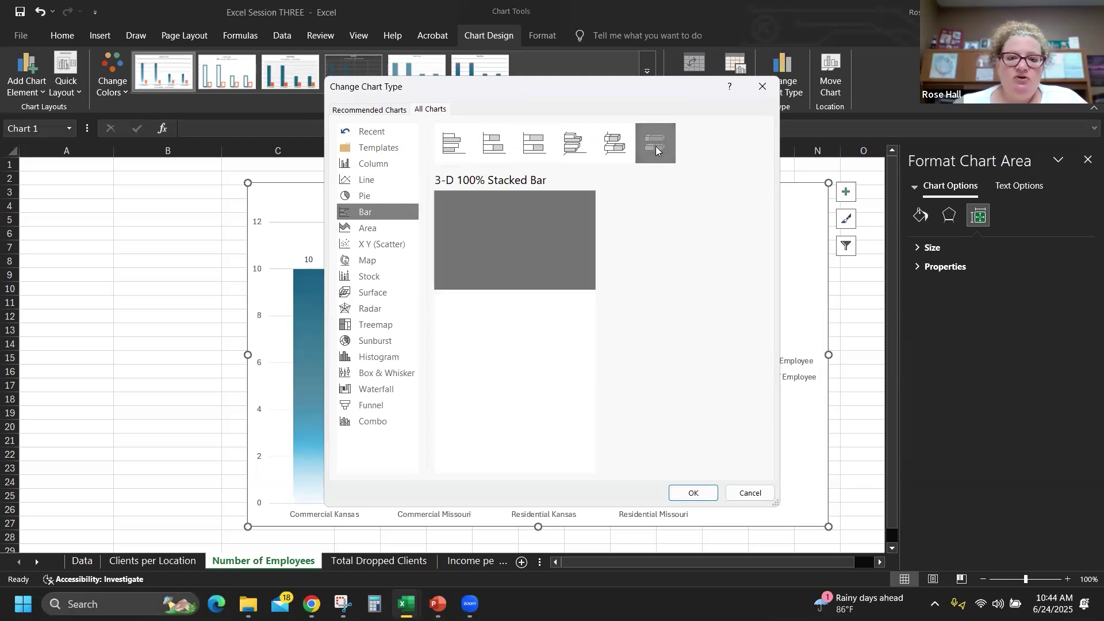
click(611, 145)
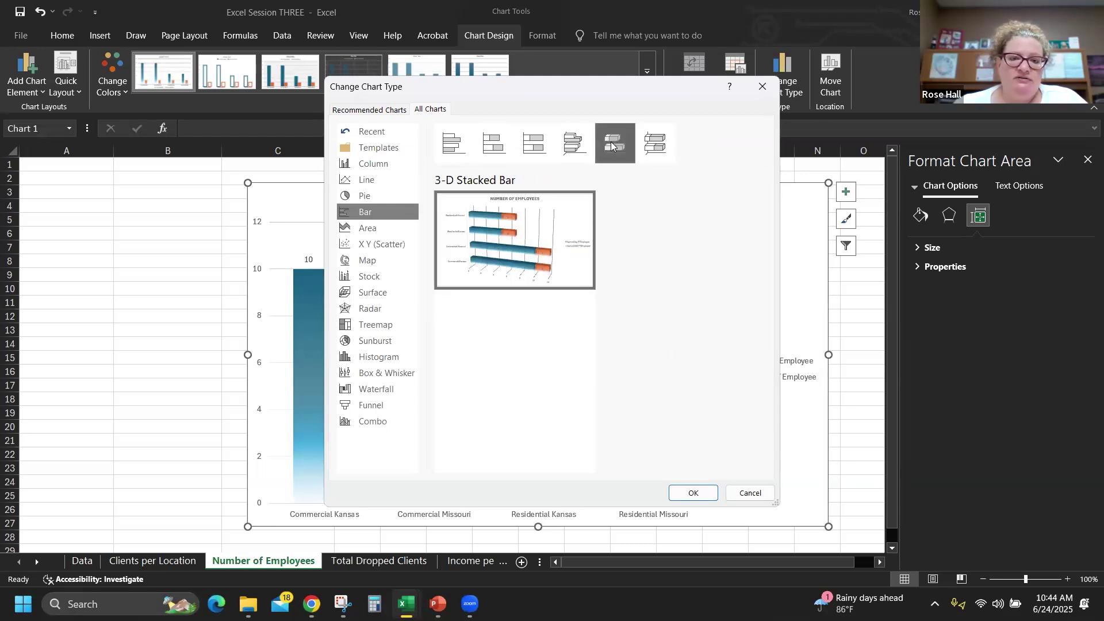
click(535, 144)
click(495, 145)
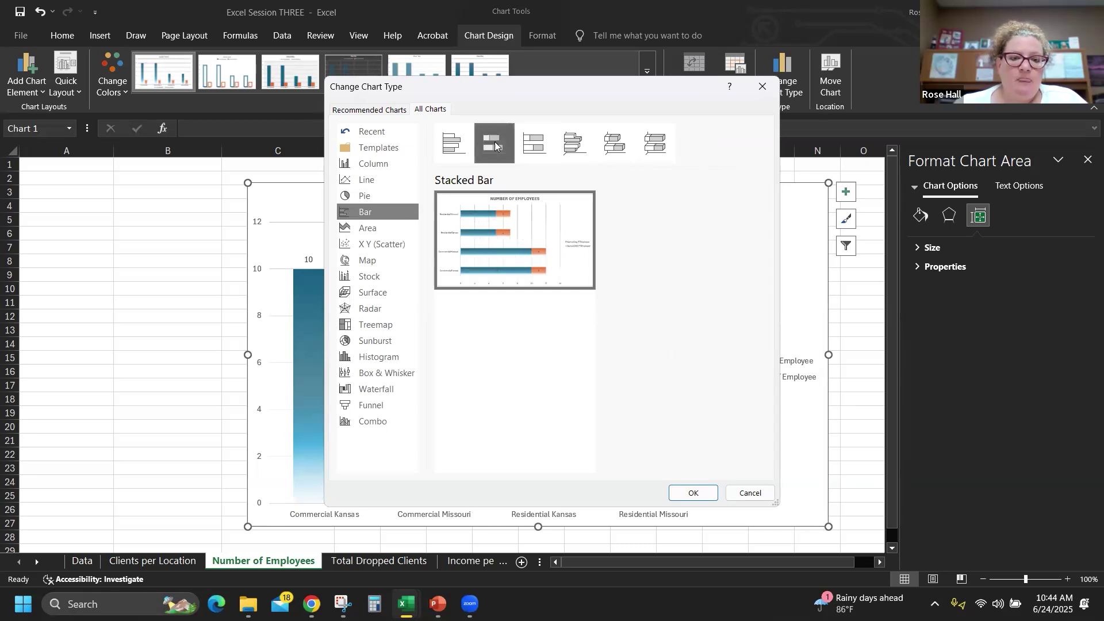
Preview the Area variants for the Number of Employees chart, including Stacked Area and 3-D Area
click(369, 230)
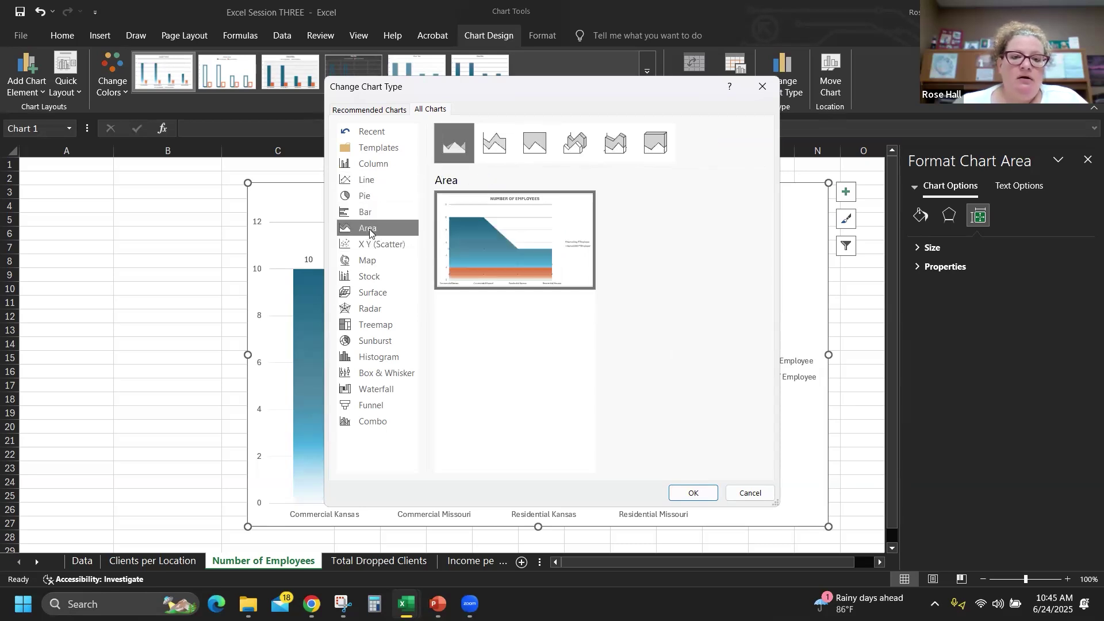
click(499, 153)
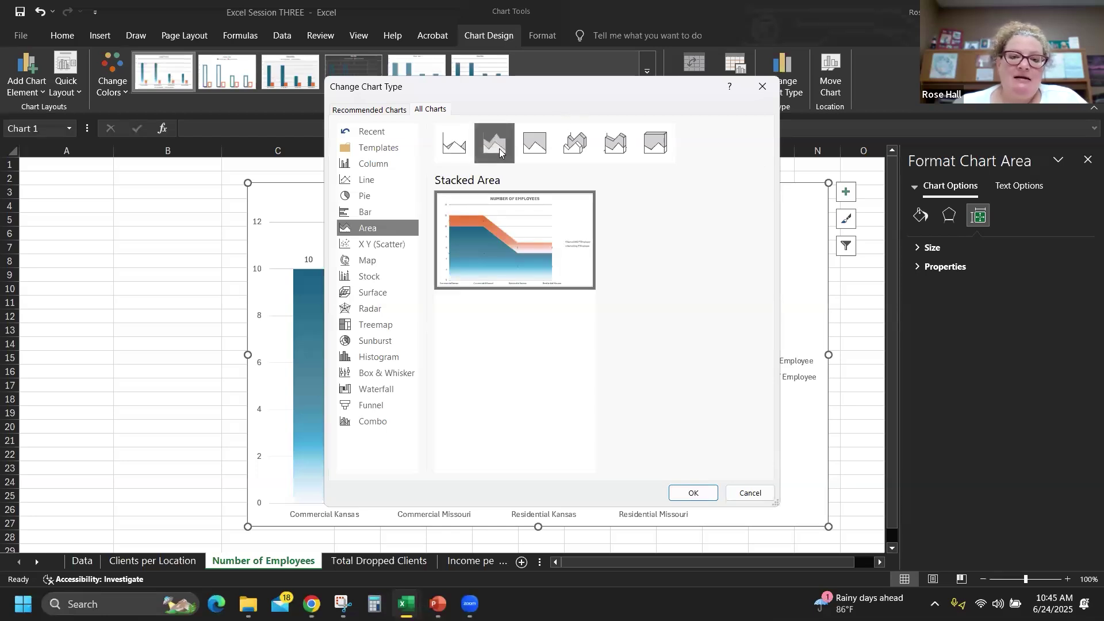
click(534, 144)
click(577, 143)
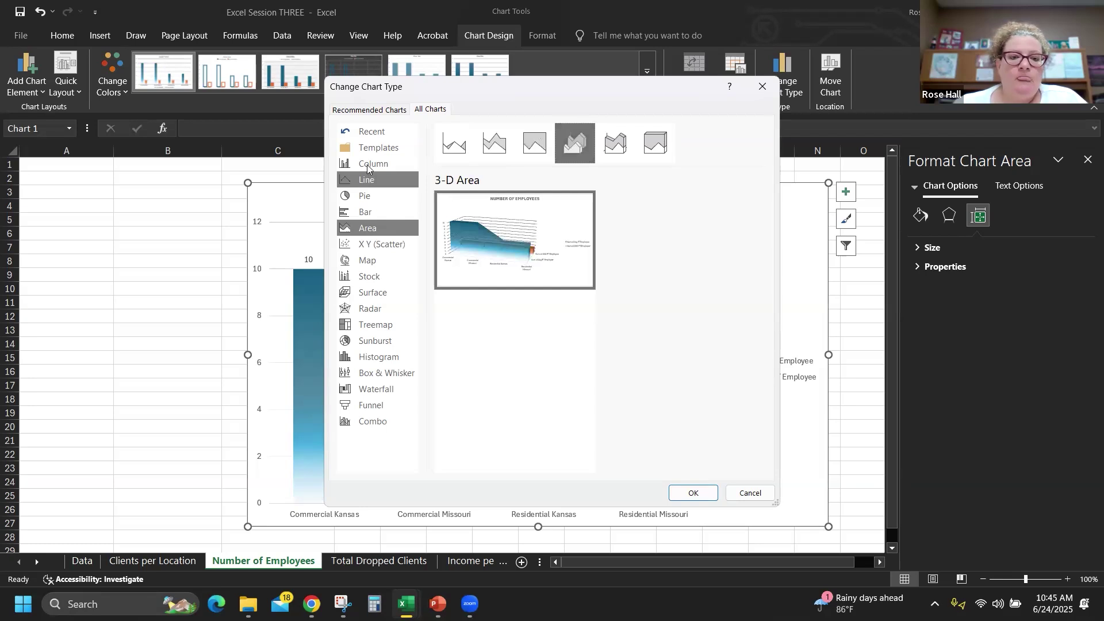
Compare the Doughnut, Bar of Pie, Pie of Pie and 3-D Pie variants, and change the Number of Employees chart to a standard Pie
click(370, 196)
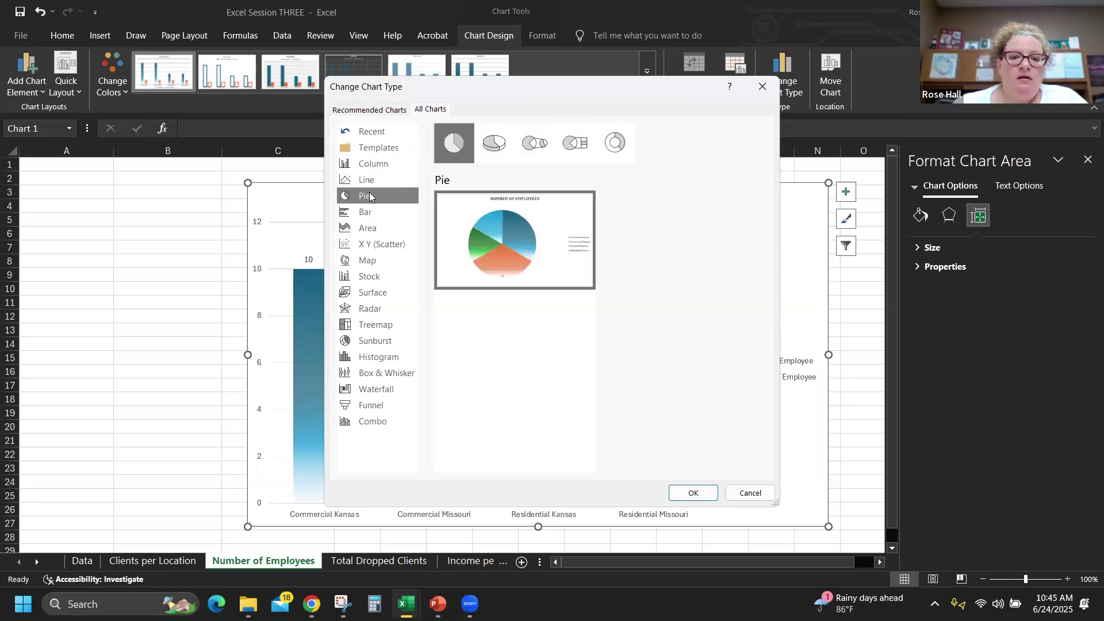
mouse_move(490, 259)
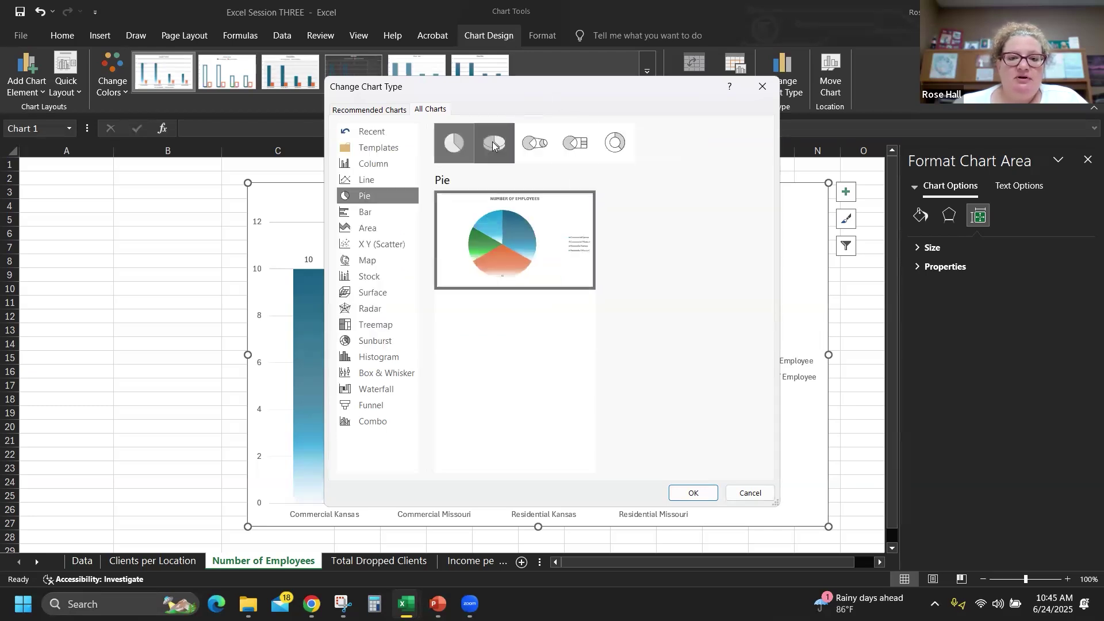
click(614, 142)
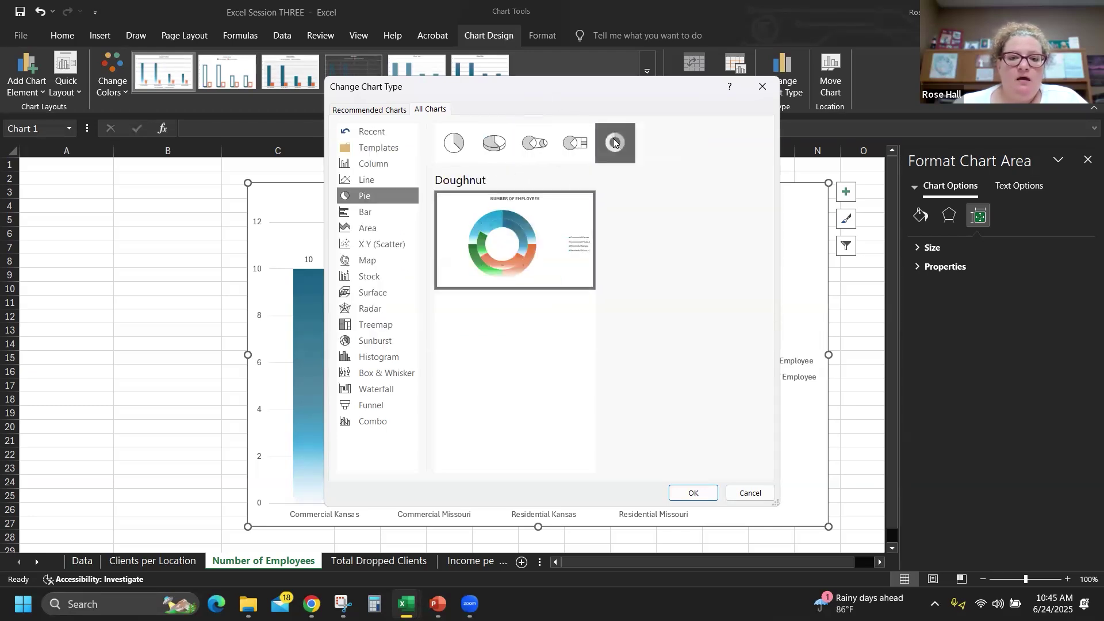
click(581, 145)
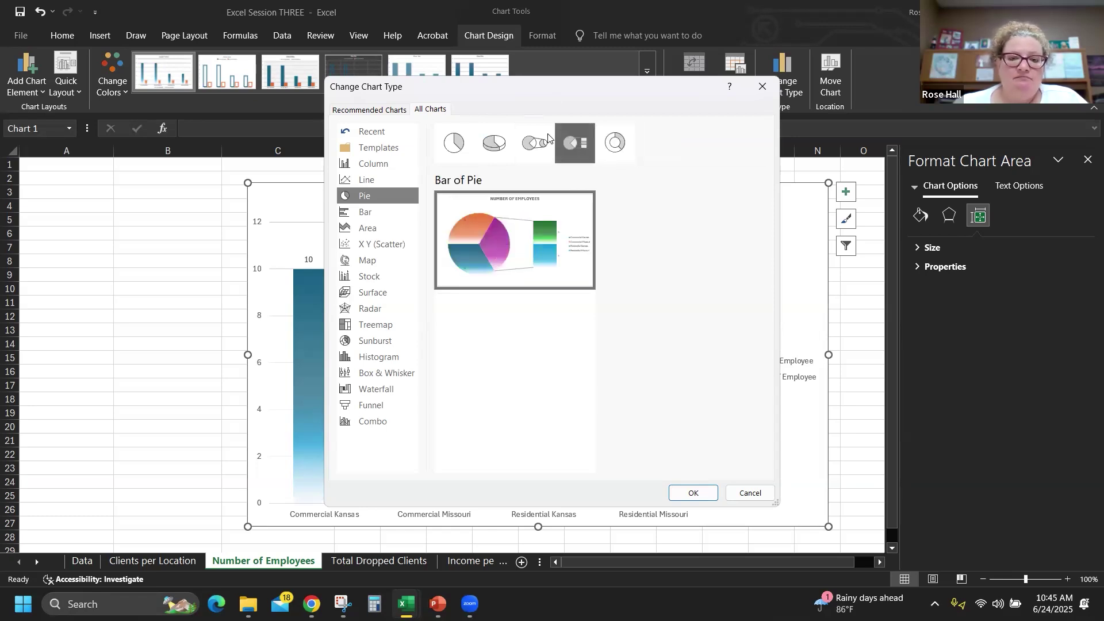
click(536, 146)
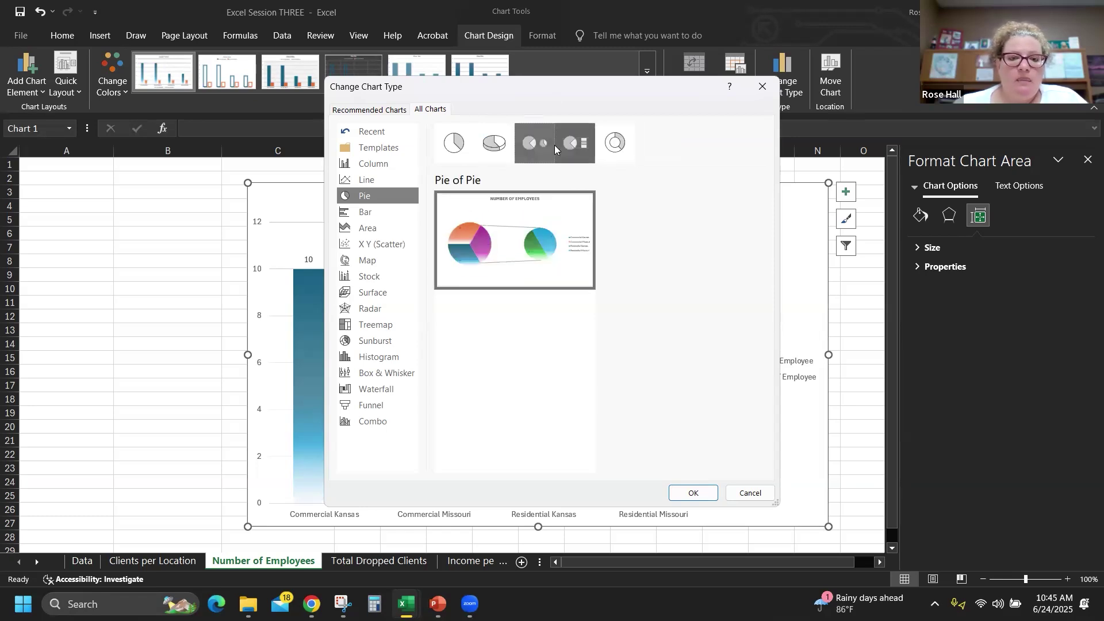
click(498, 143)
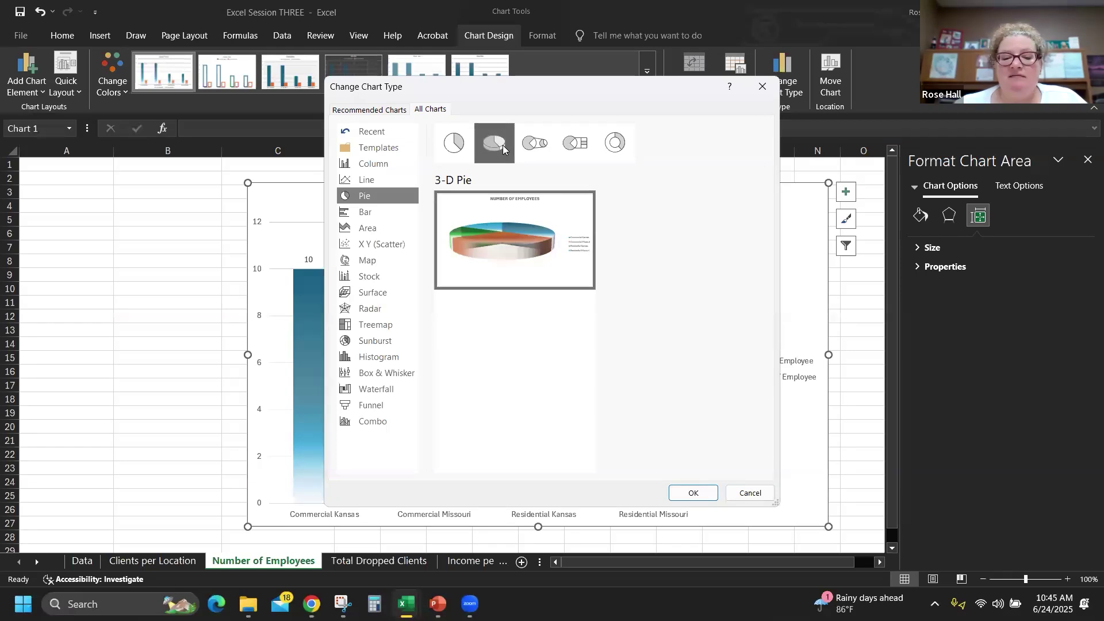
click(455, 143)
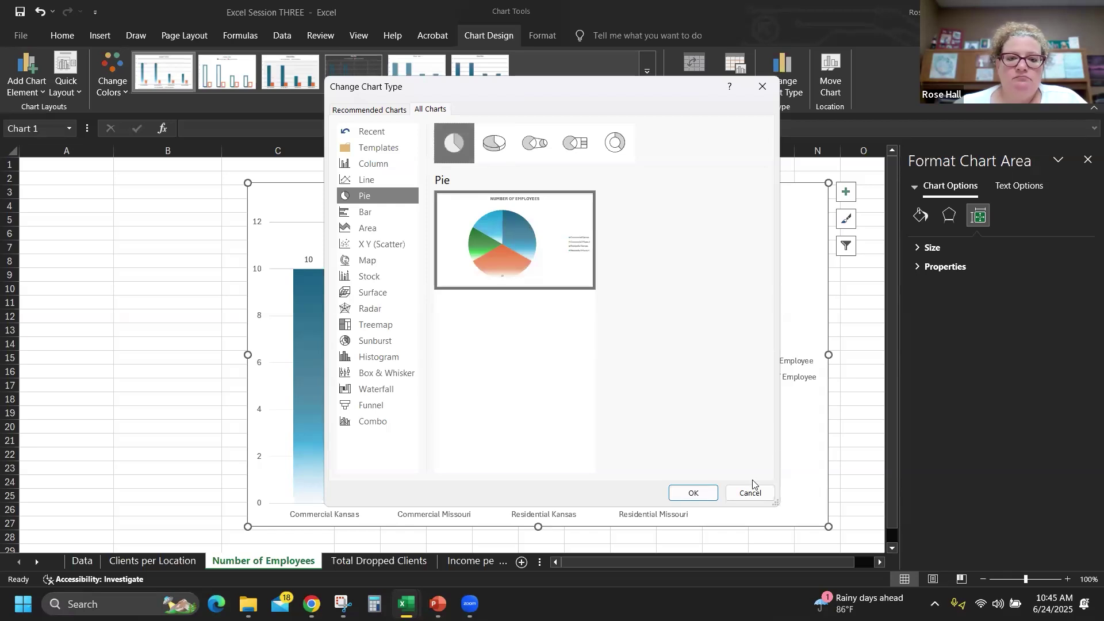
click(693, 497)
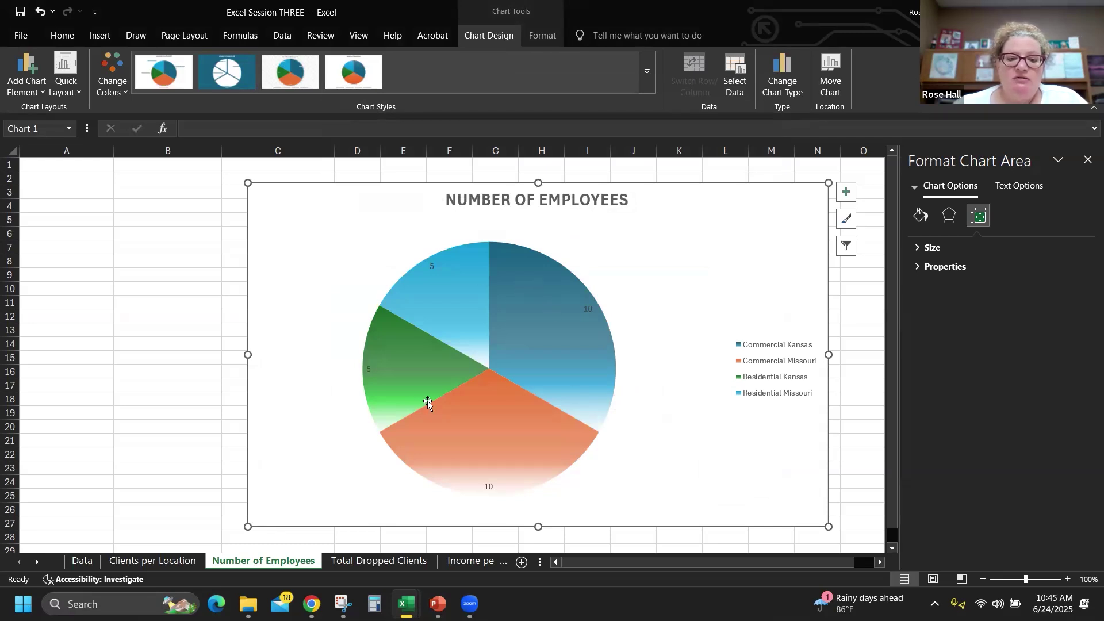
Set the font size of the Number of Employees pie chart's data labels to 10
click(588, 312)
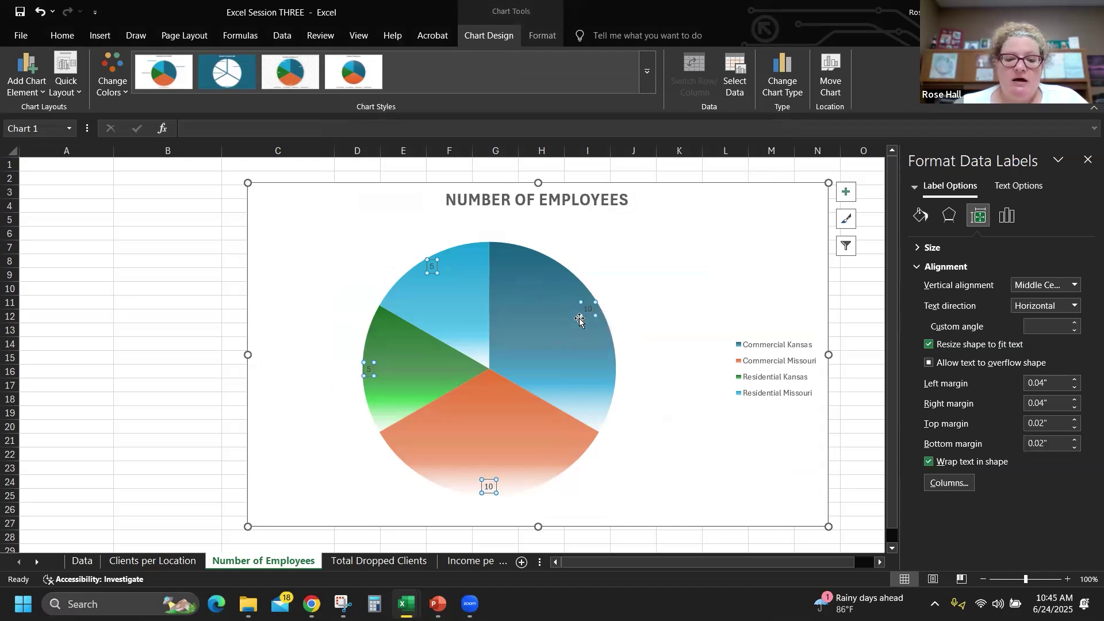
right_click(590, 312)
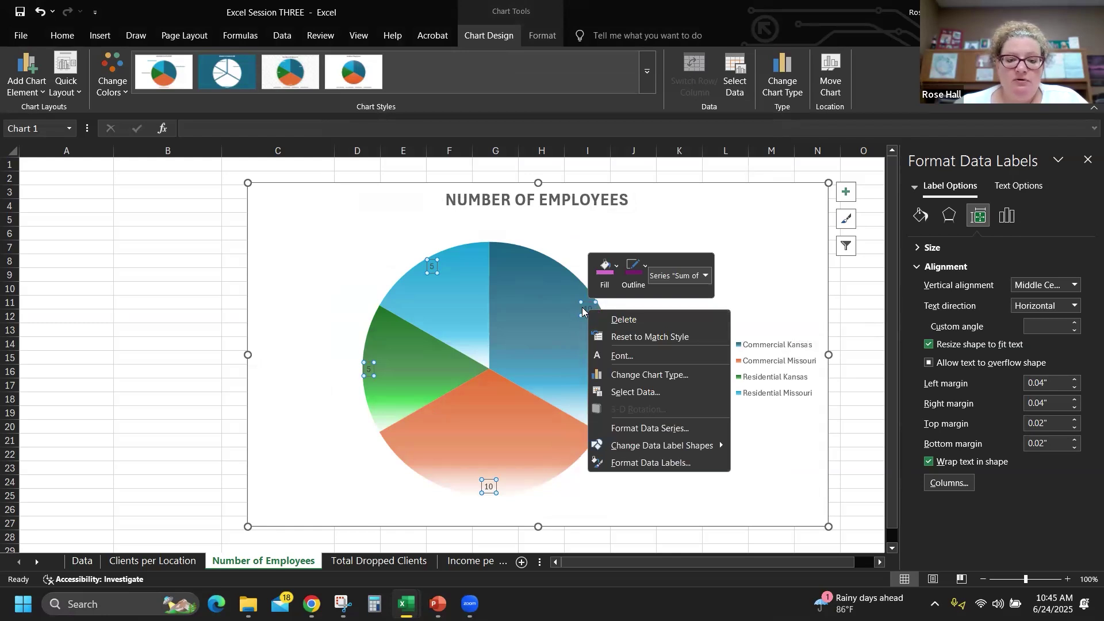
key(Escape)
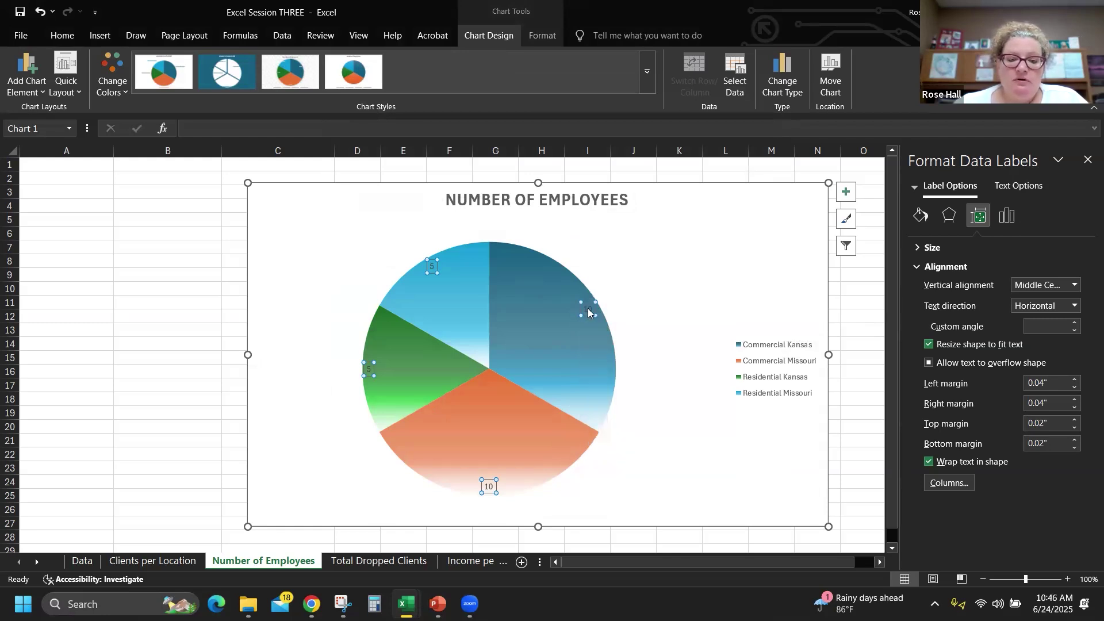
right_click(588, 312)
click(613, 355)
click(668, 239)
click(668, 239)
click(668, 239)
click(667, 239)
click(668, 238)
click(668, 239)
key(Down)
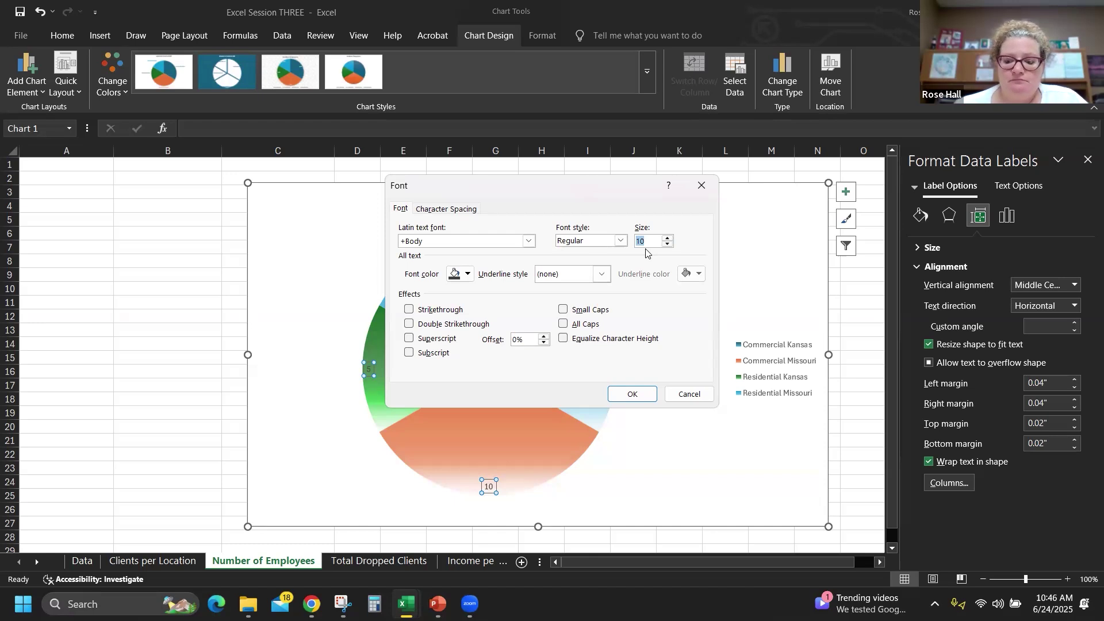
click(643, 395)
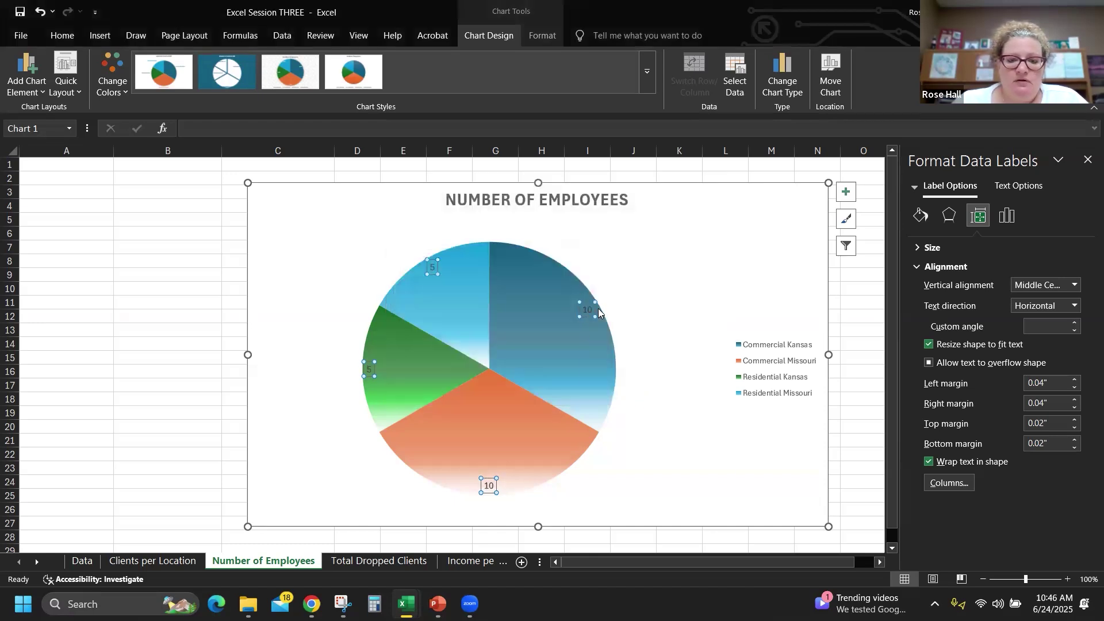
Set the pie chart's data labels to font size 12 and deselect them
right_click(598, 312)
click(637, 360)
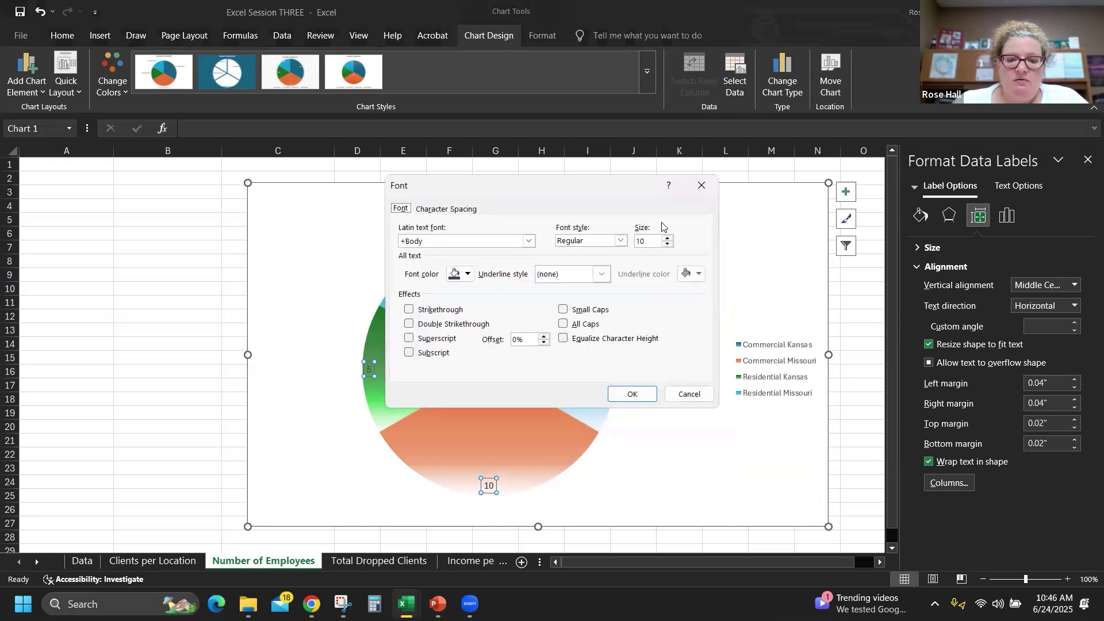
click(667, 239)
click(667, 239)
click(667, 239)
key(Down)
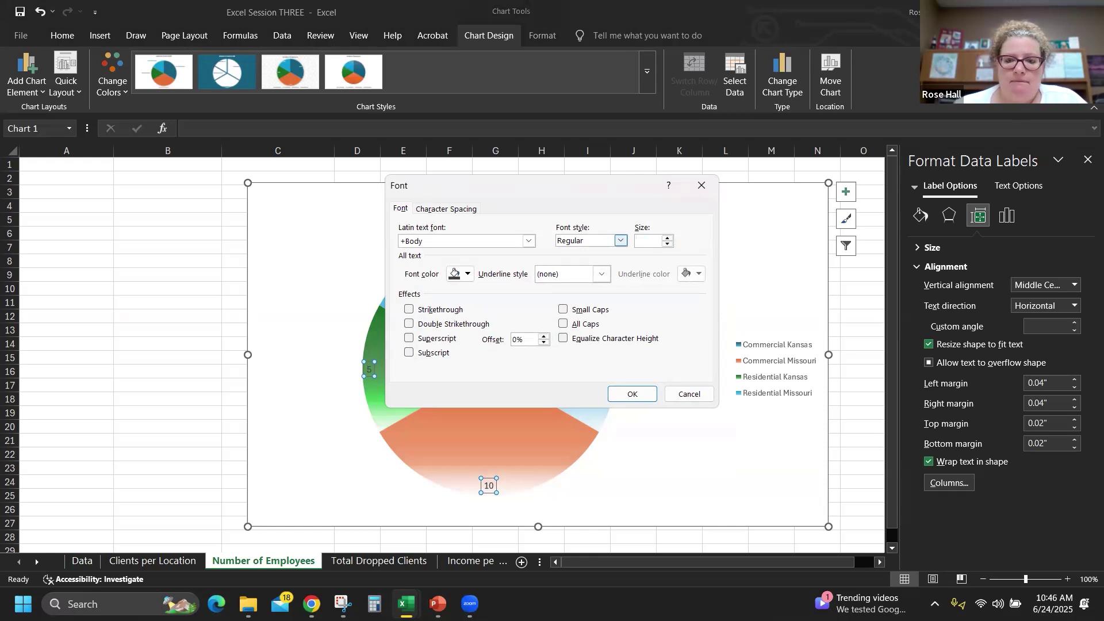
key(Up)
key(Up)
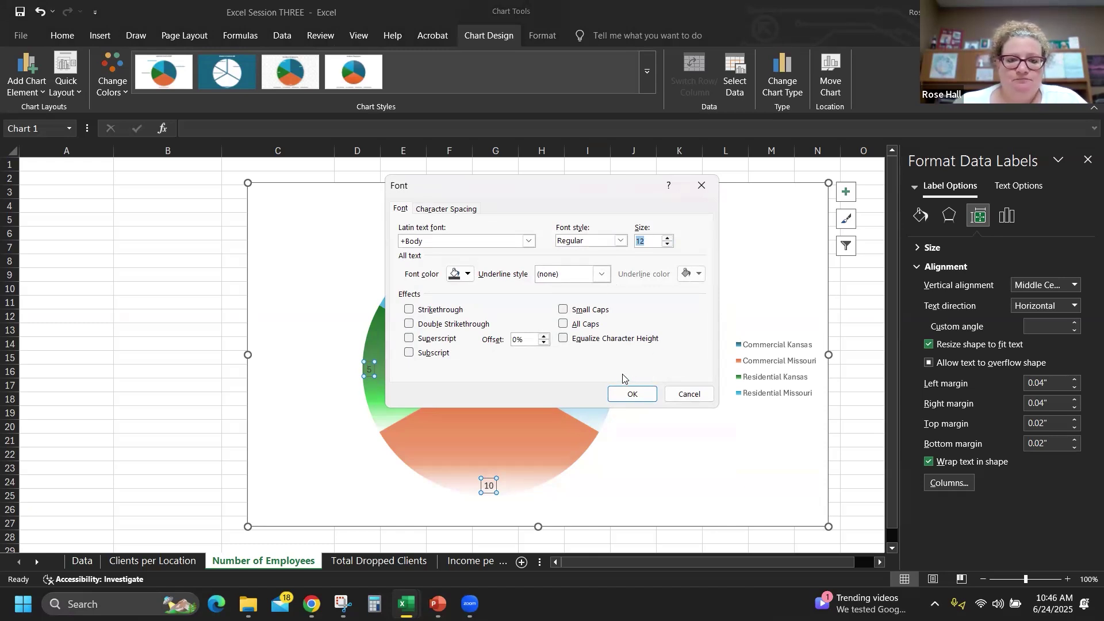
click(615, 389)
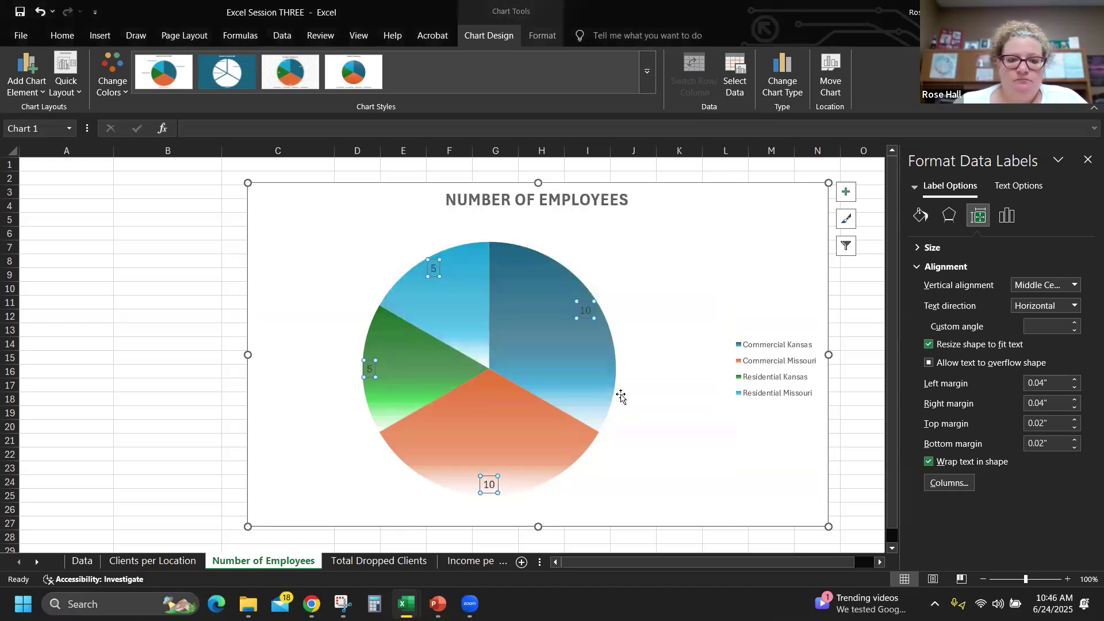
click(670, 284)
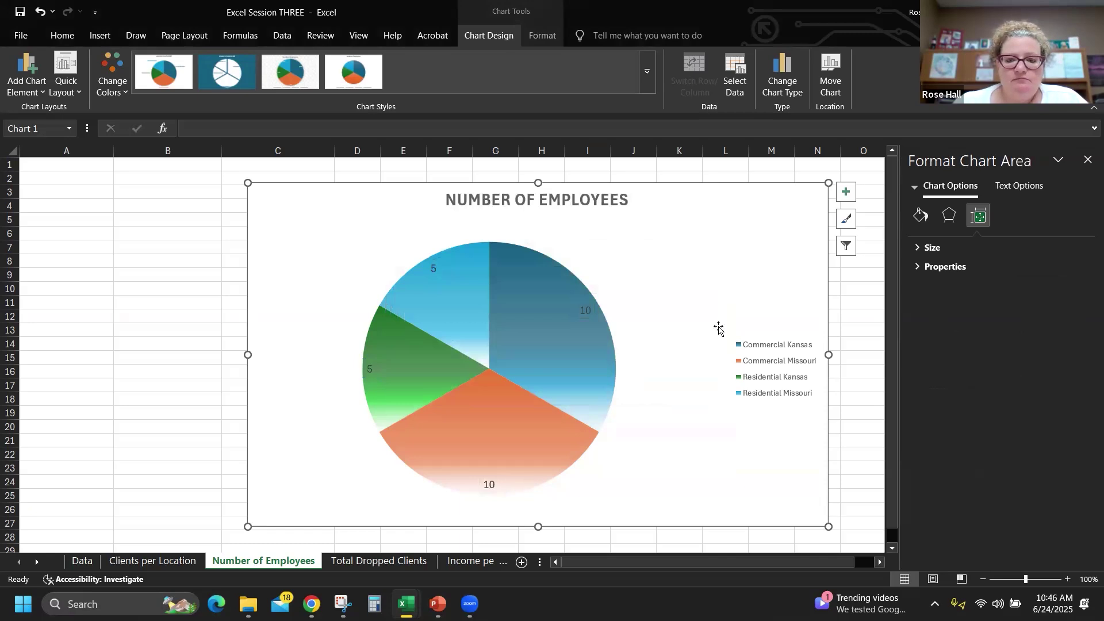
Set the font size of the Number of Employees pie chart's legend to 12
click(781, 349)
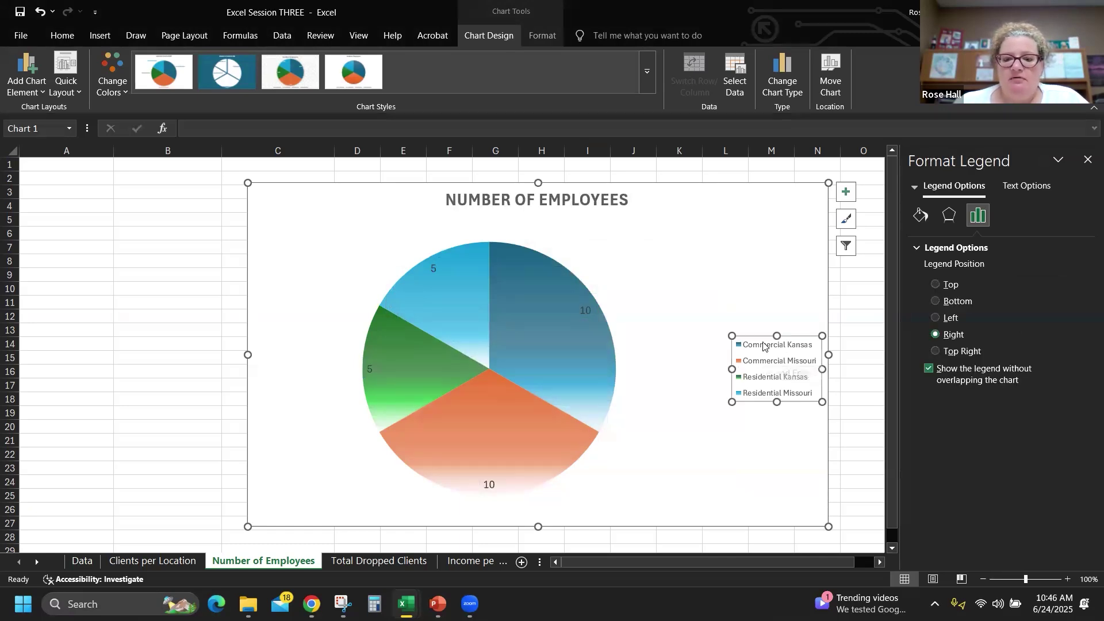
right_click(765, 339)
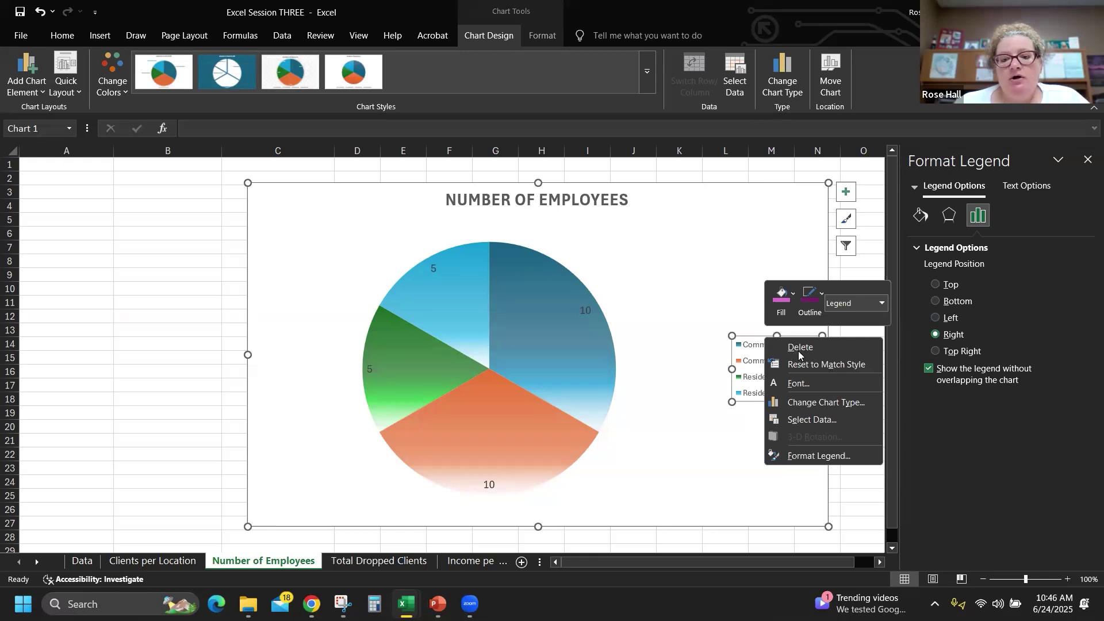
click(811, 382)
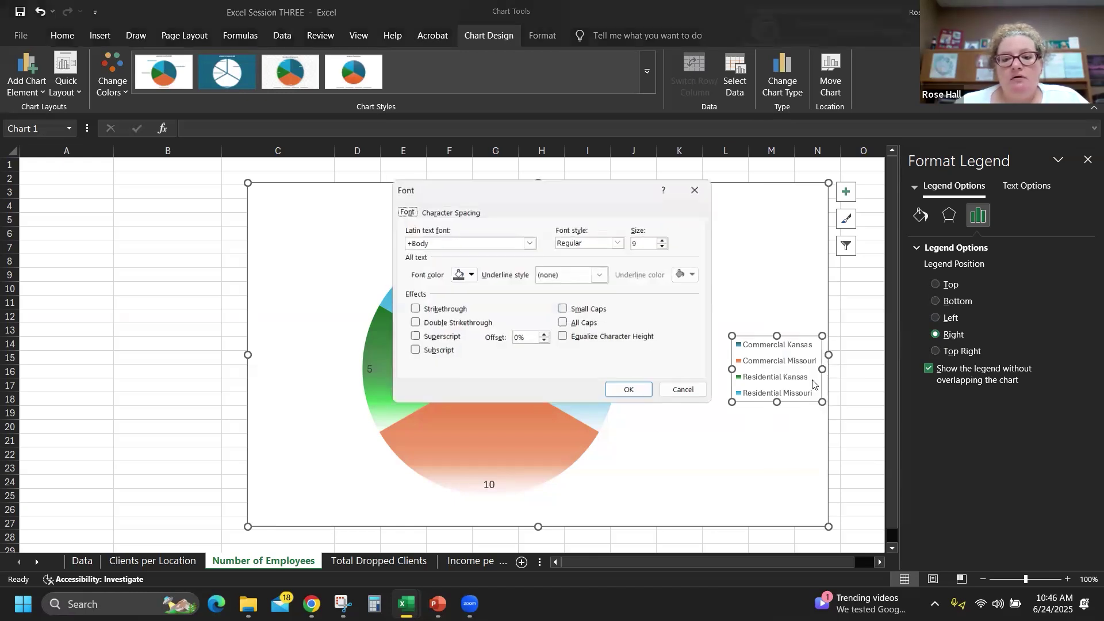
click(666, 237)
click(666, 237)
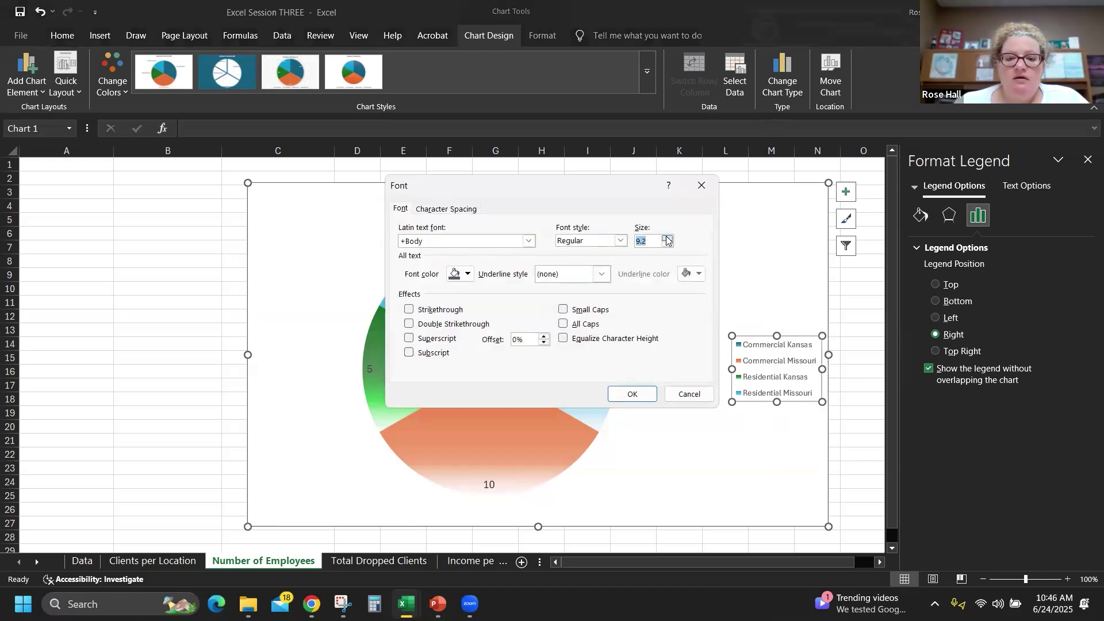
click(667, 238)
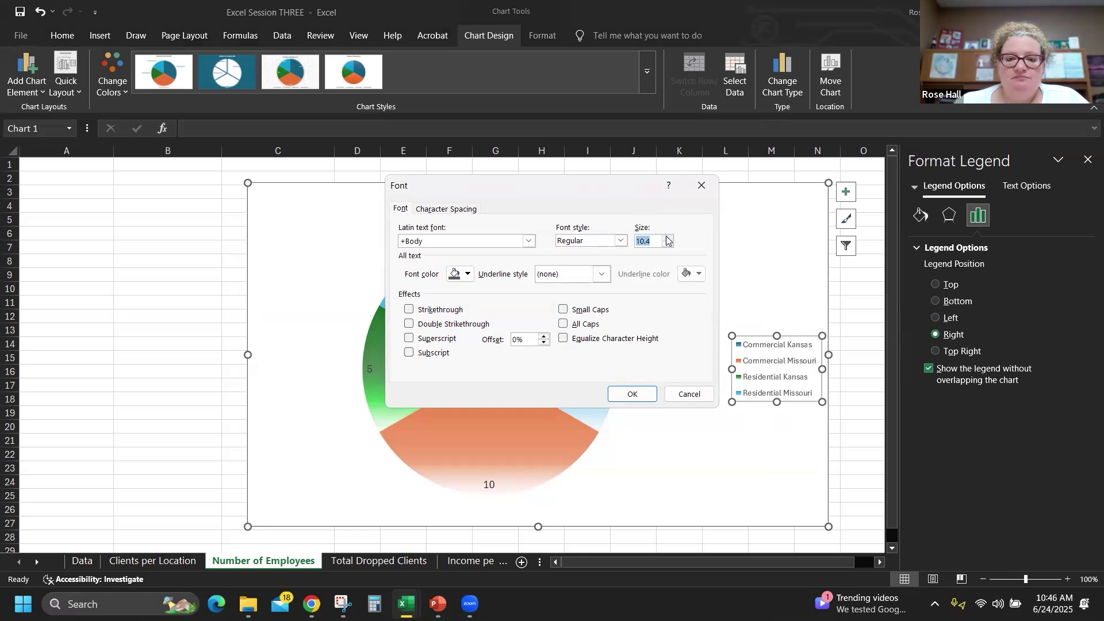
click(667, 238)
click(667, 237)
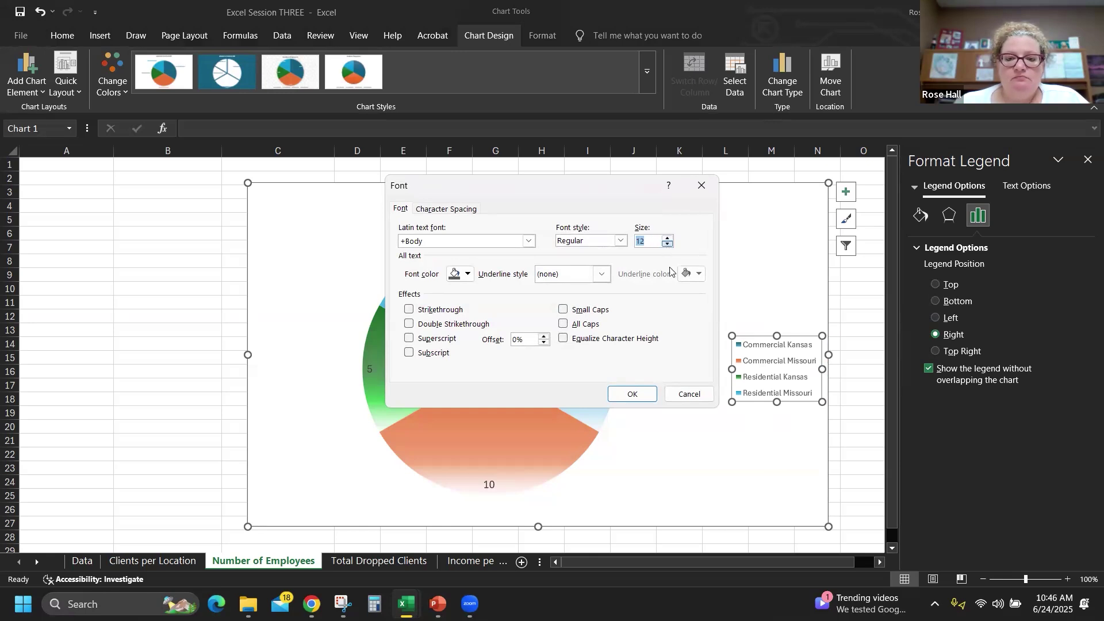
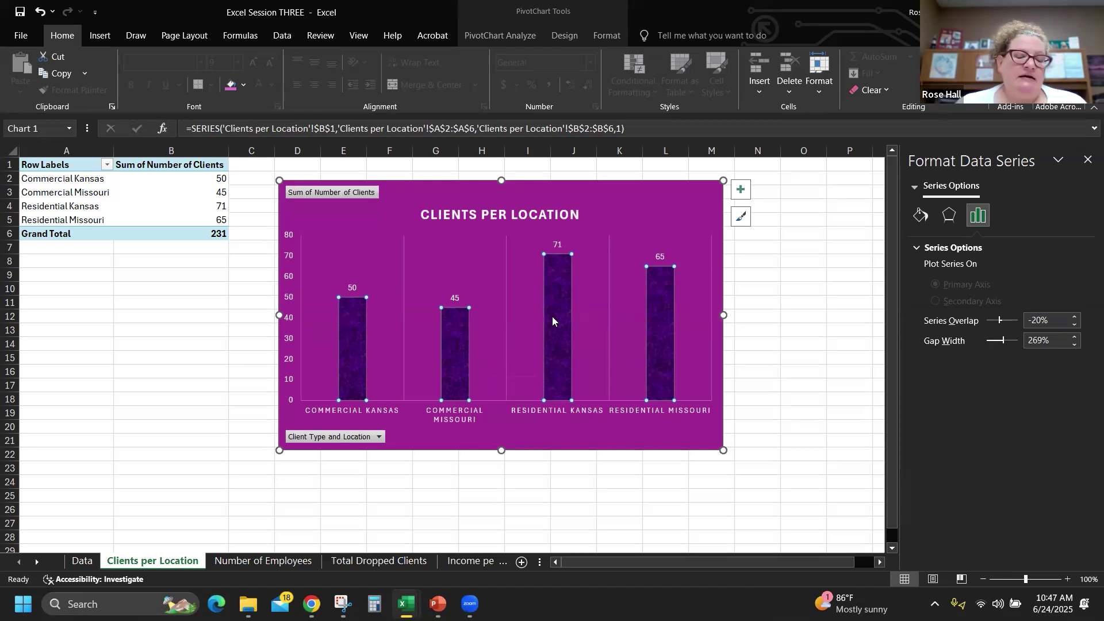
Review the charts on the Total Dropped Clients and Income per Client Type & Locati sheets
mouse_move(552, 321)
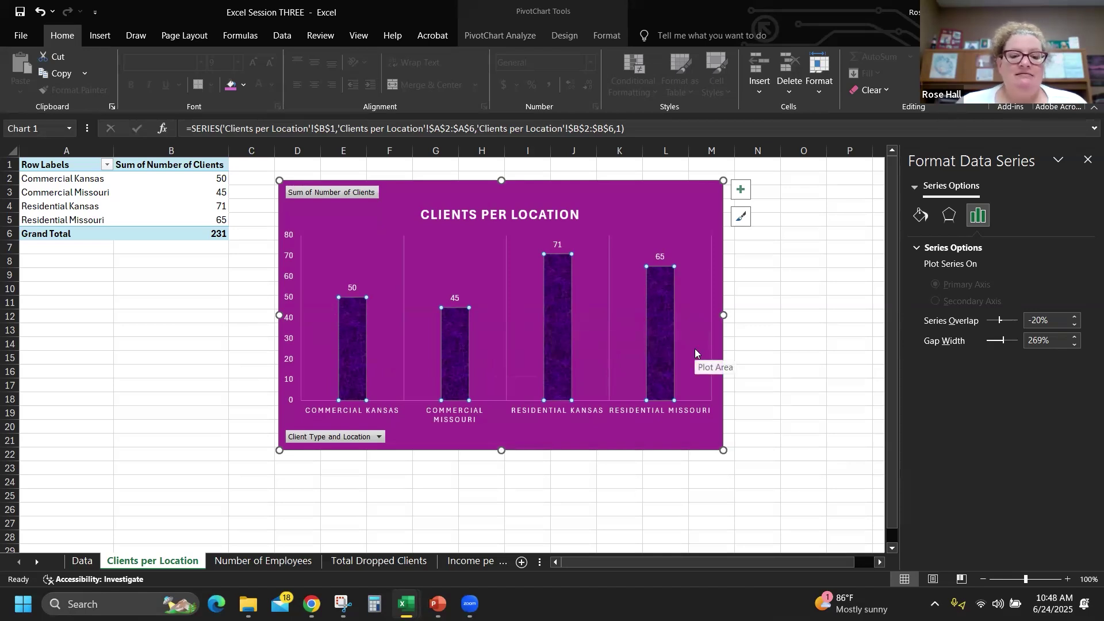
click(374, 567)
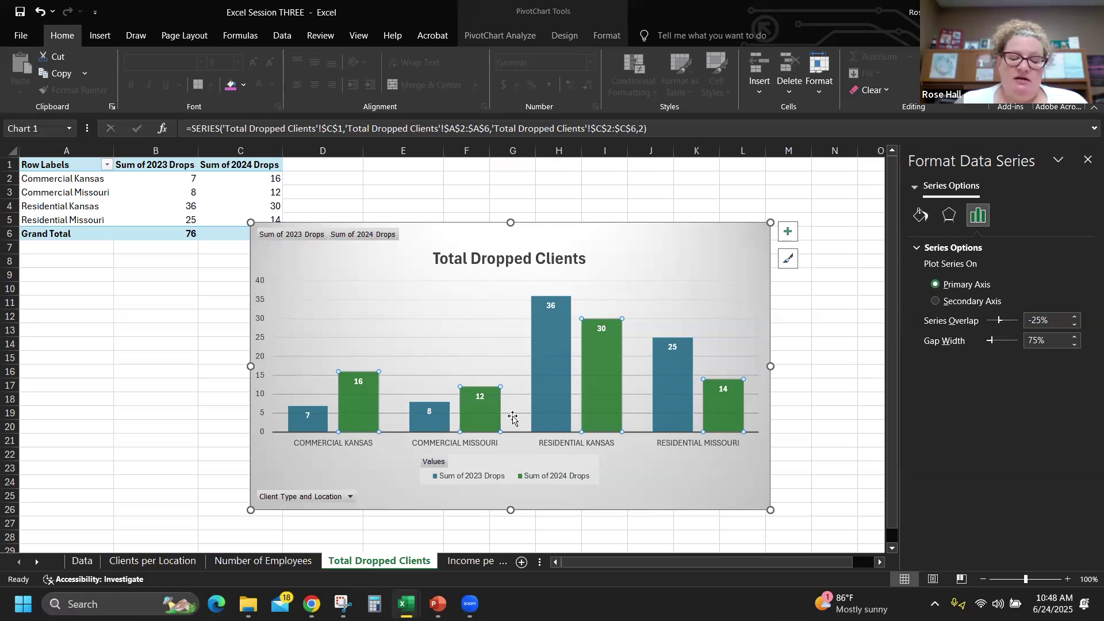
click(468, 562)
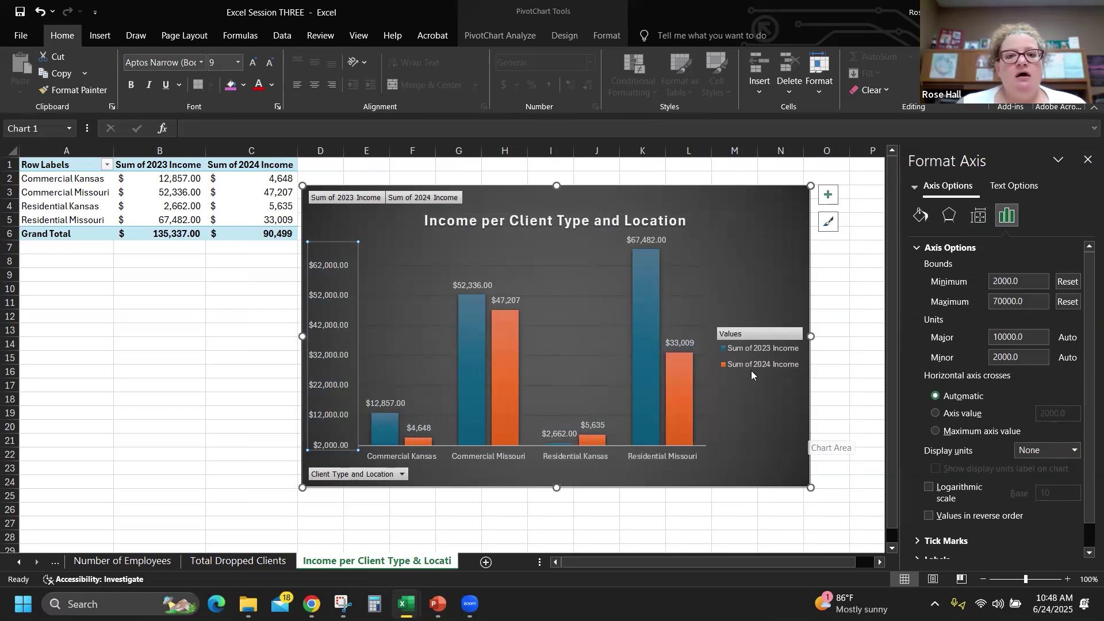
Select the whole Income per Client Type and Location chart, show its design options and close the chart formatting pane
click(690, 194)
click(563, 36)
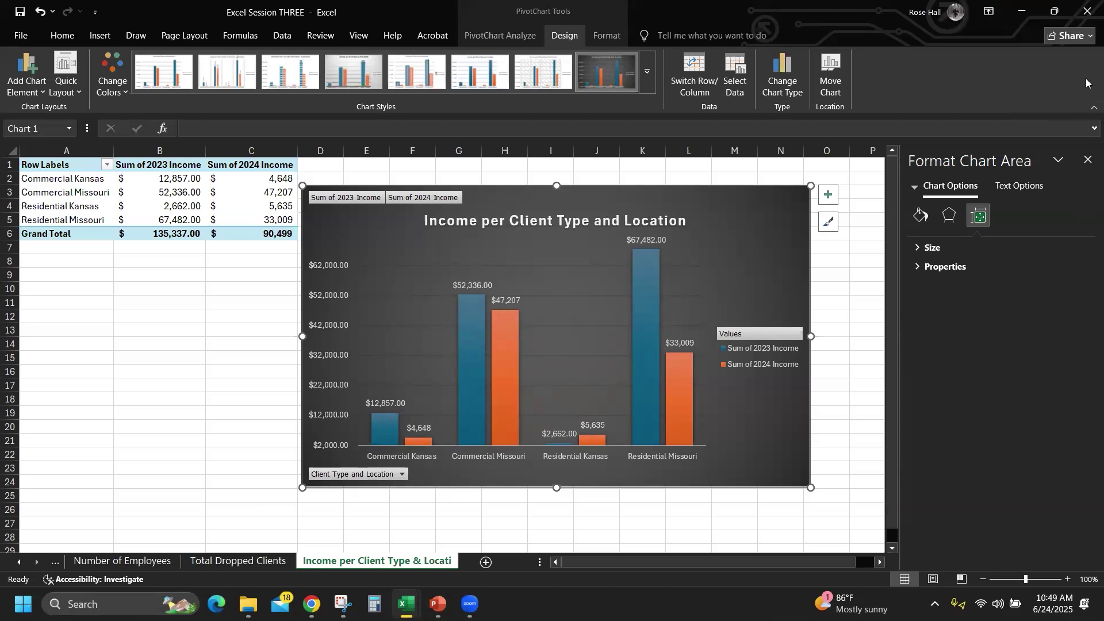
click(1087, 160)
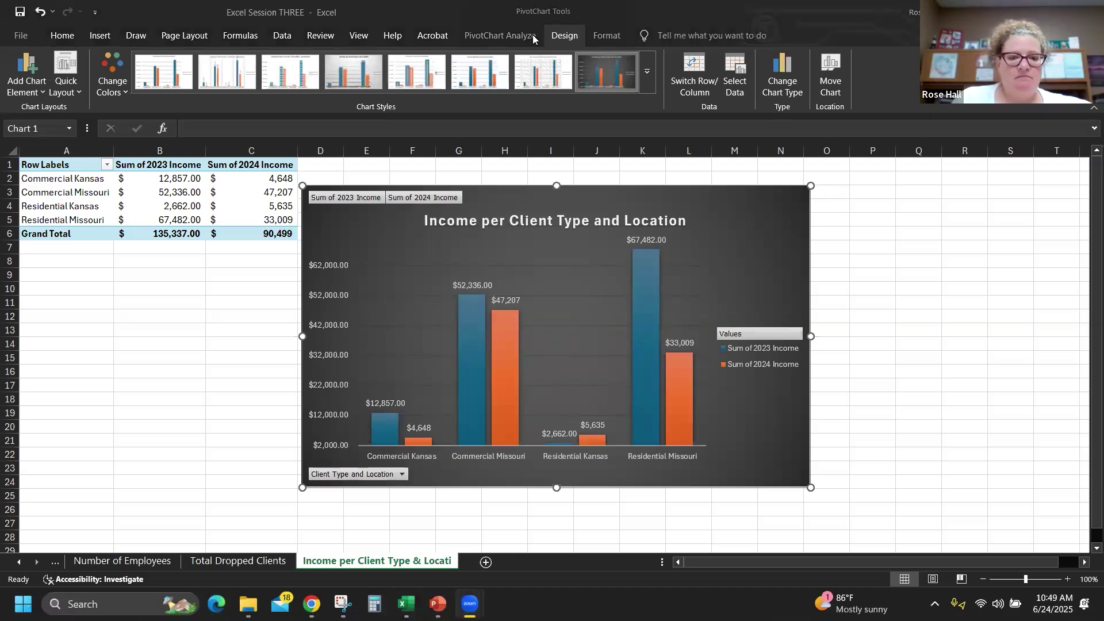
click(18, 563)
click(18, 564)
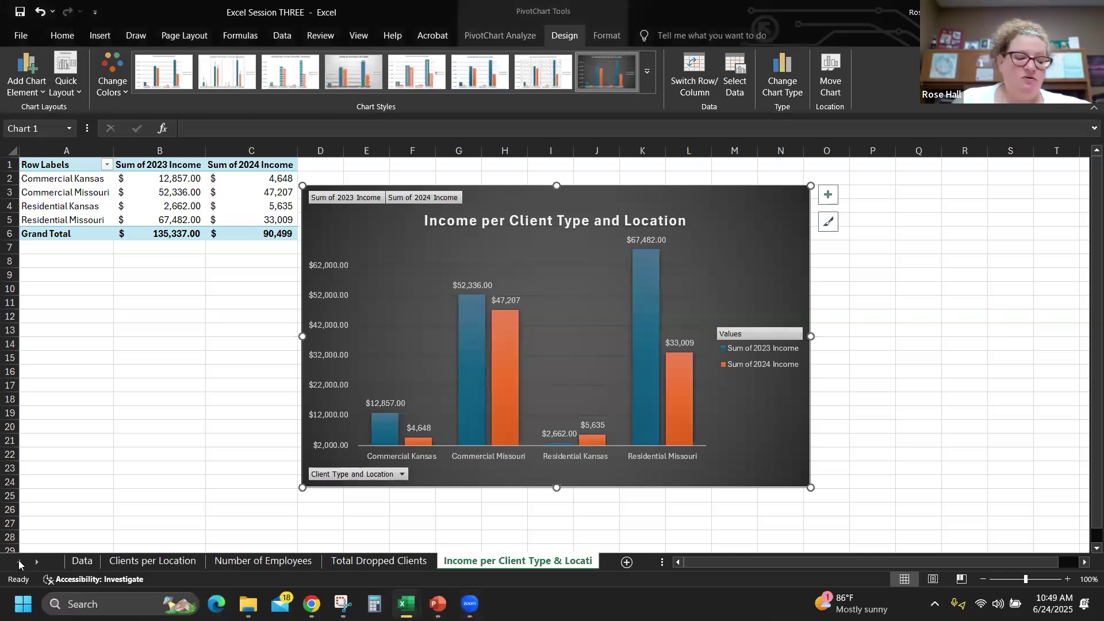